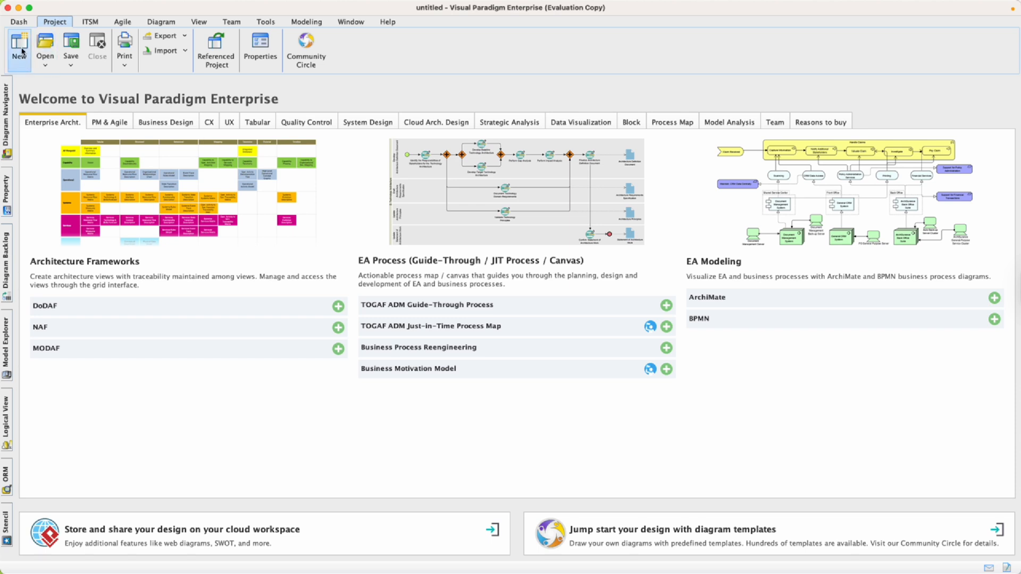
Create a blank project with the default name and start the TOGAF ADM Guide-Through Process in it
click(20, 49)
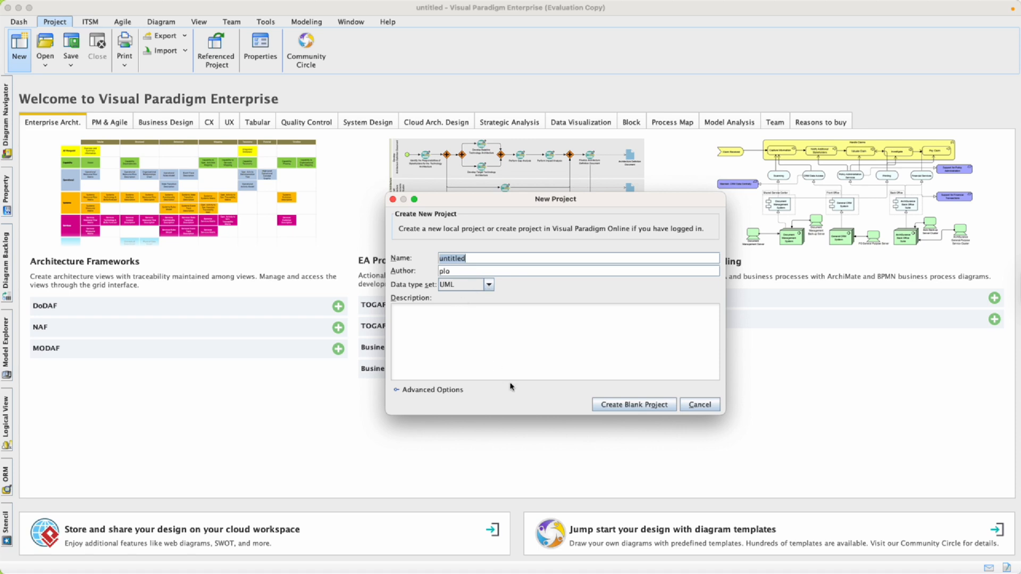
click(640, 407)
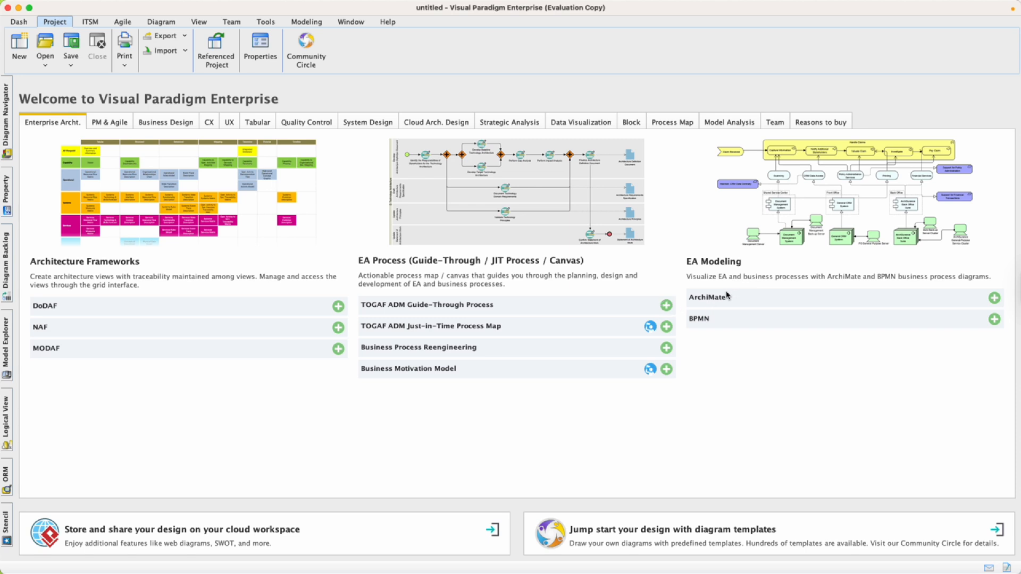
click(664, 306)
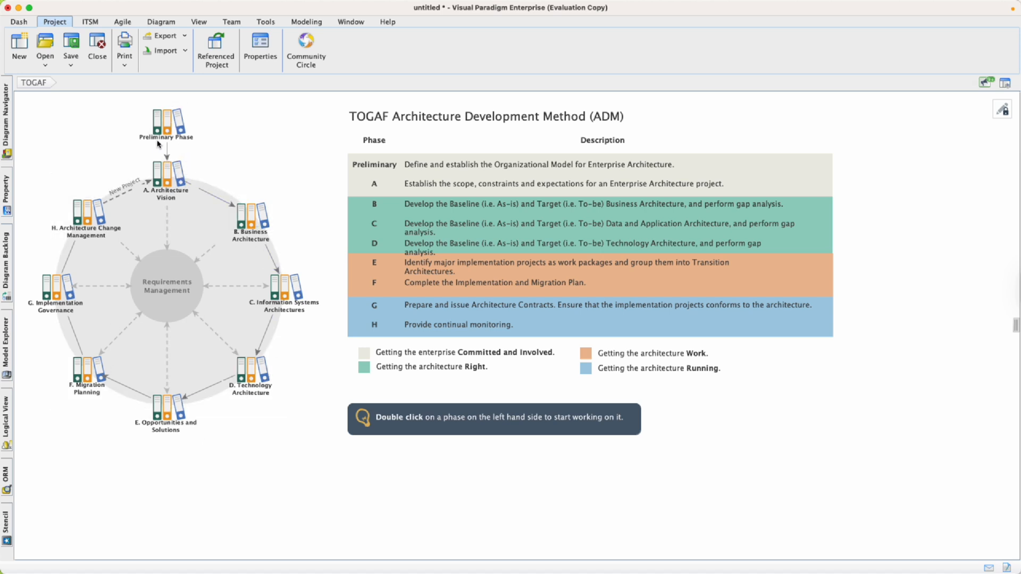
Examine the TOGAF ADM cycle from the Preliminary Phase to phase H, along with the phase description table and its colour key
scroll(168, 145, up, 5)
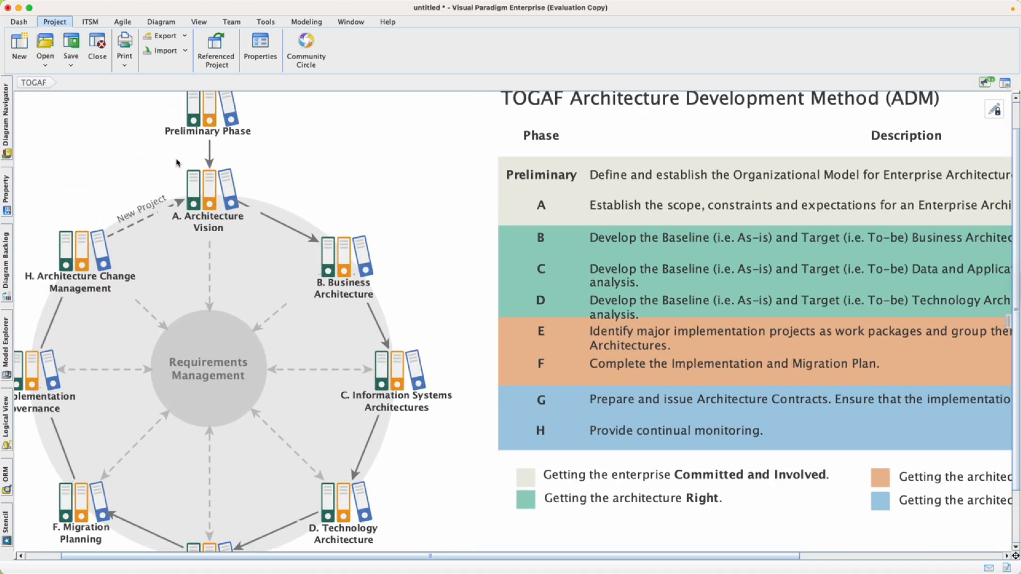
scroll(187, 144, left, 3)
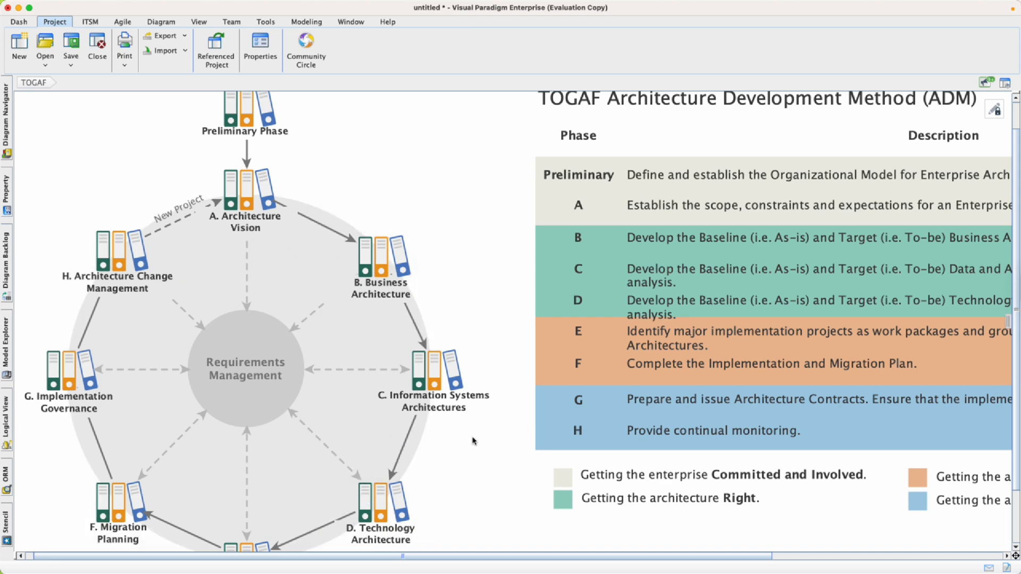
scroll(477, 438, down, 3)
scroll(477, 438, down, 1)
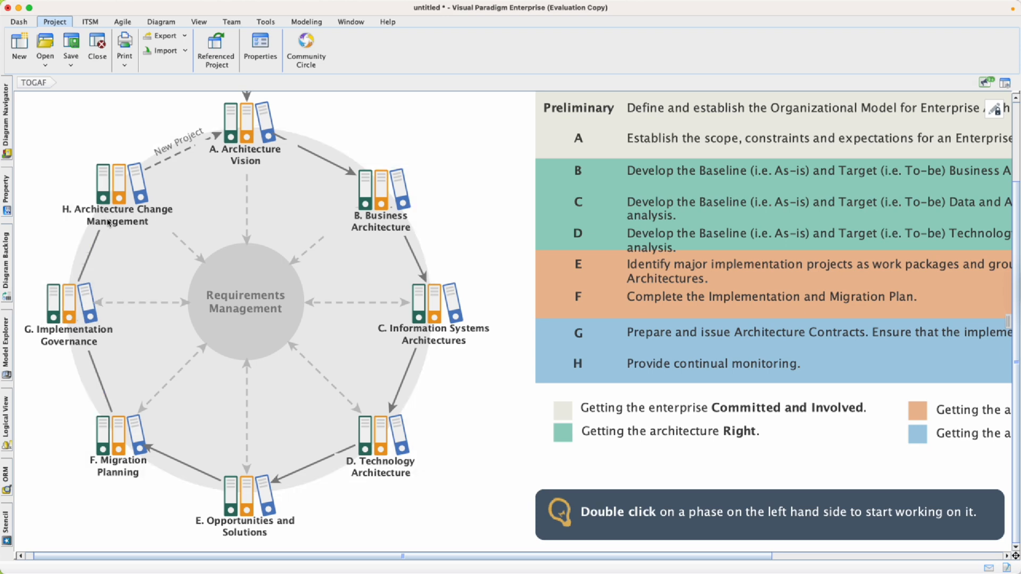
scroll(341, 238, up, 5)
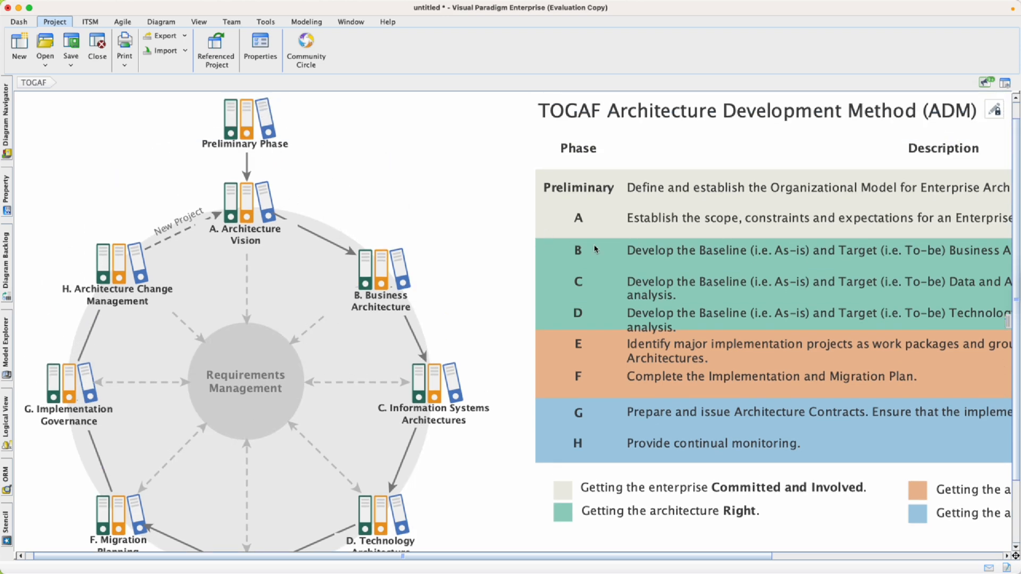
scroll(735, 273, right, 5)
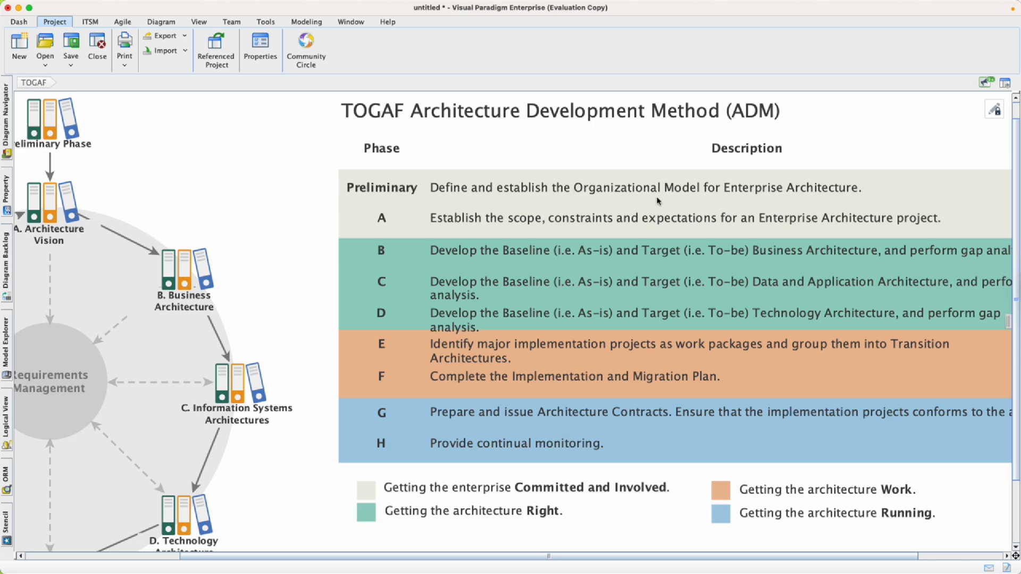
scroll(509, 312, down, 3)
scroll(507, 313, up, 3)
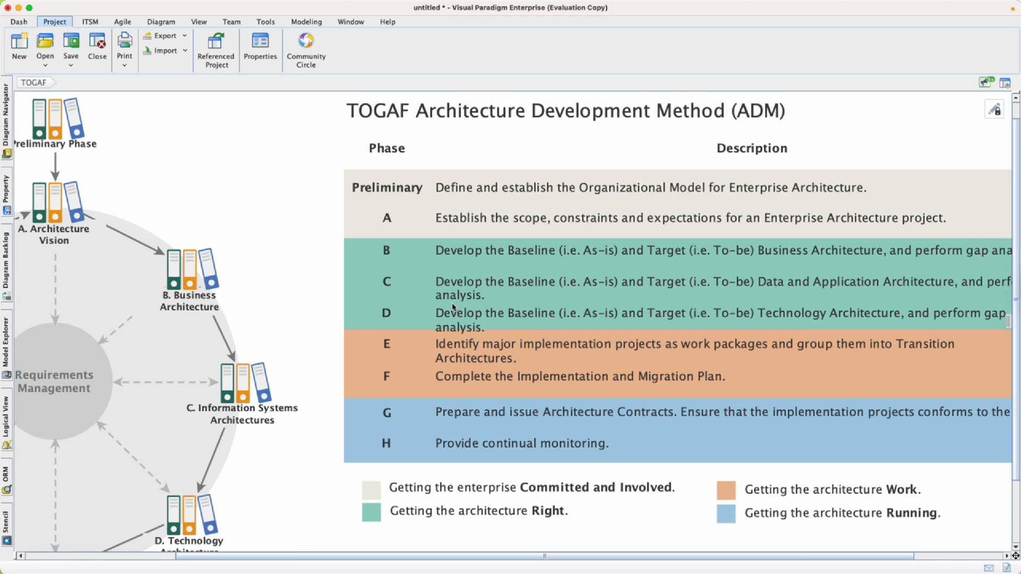
scroll(452, 307, left, 5)
scroll(448, 308, left, 2)
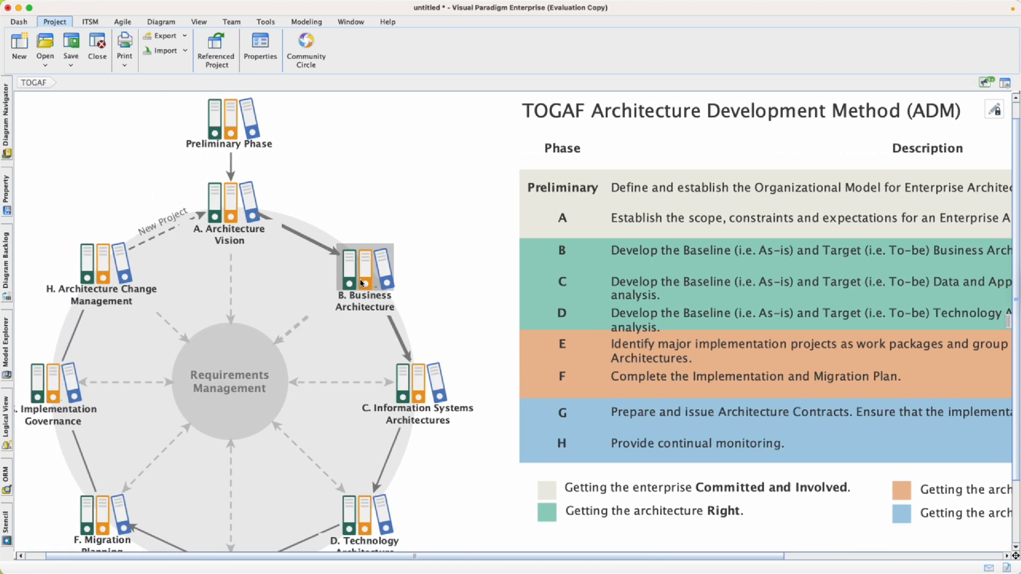
View the process maps of the Preliminary Phase and of phase B, Business Architecture
scroll(308, 223, up, 2)
click(241, 150)
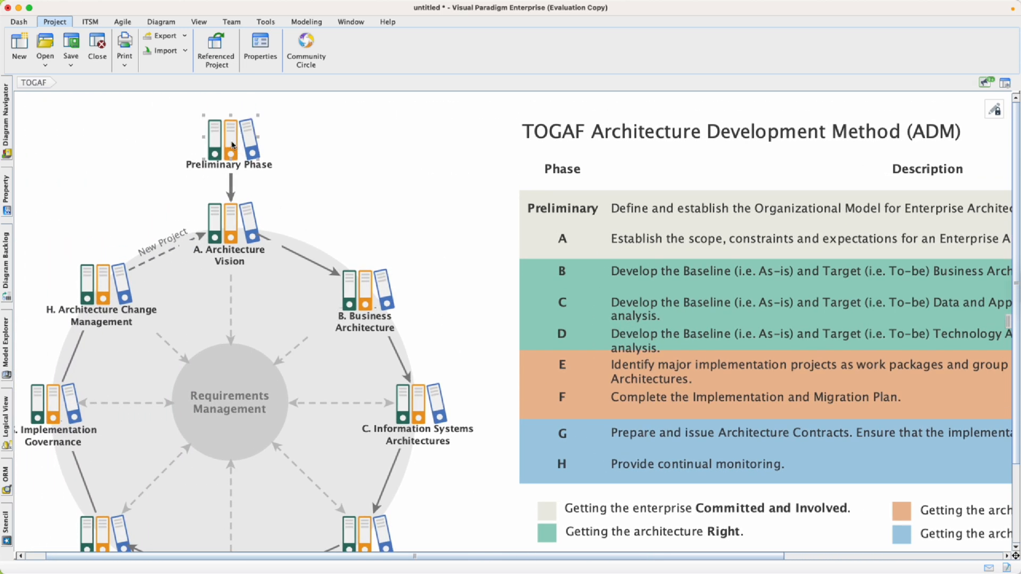
double_click(232, 144)
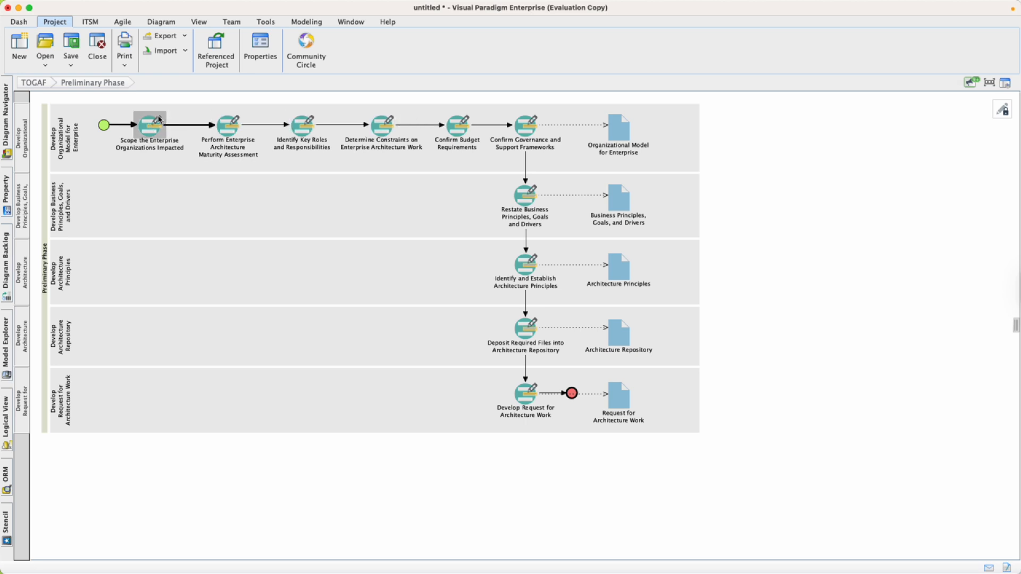
click(33, 83)
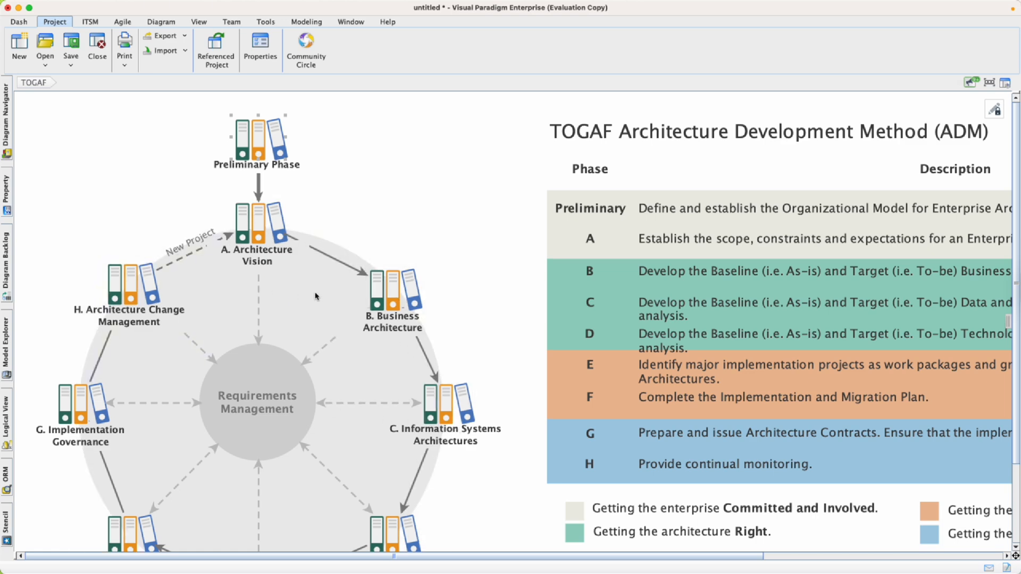
click(397, 299)
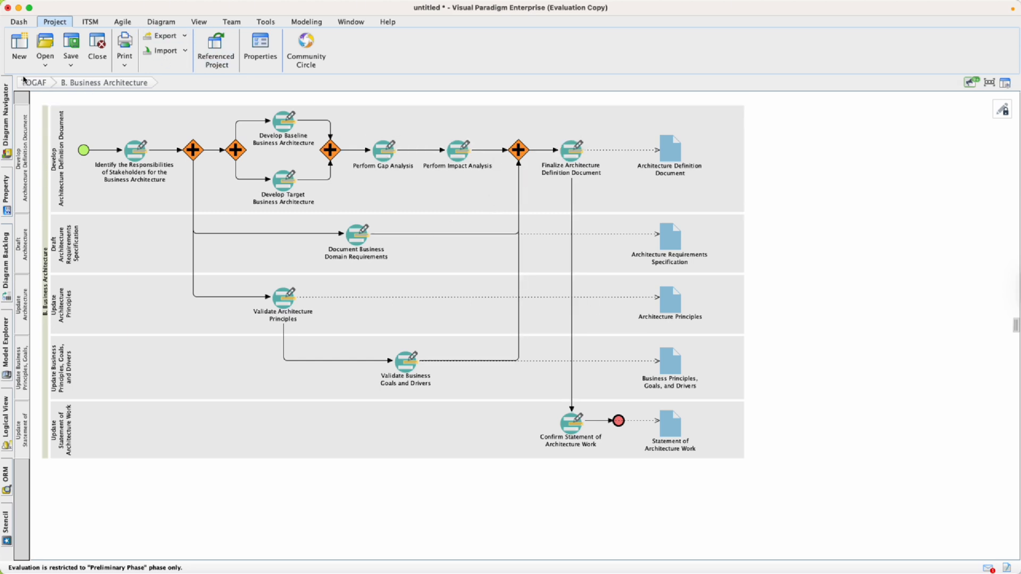
Open the recent project TOGAF ADM_01.vpp without saving the untitled project
click(45, 65)
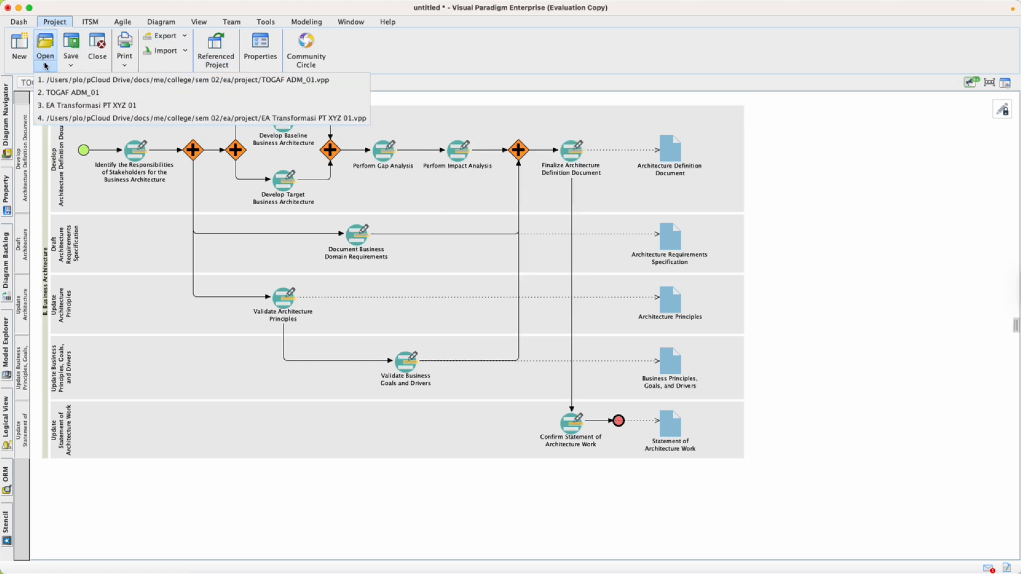
click(67, 81)
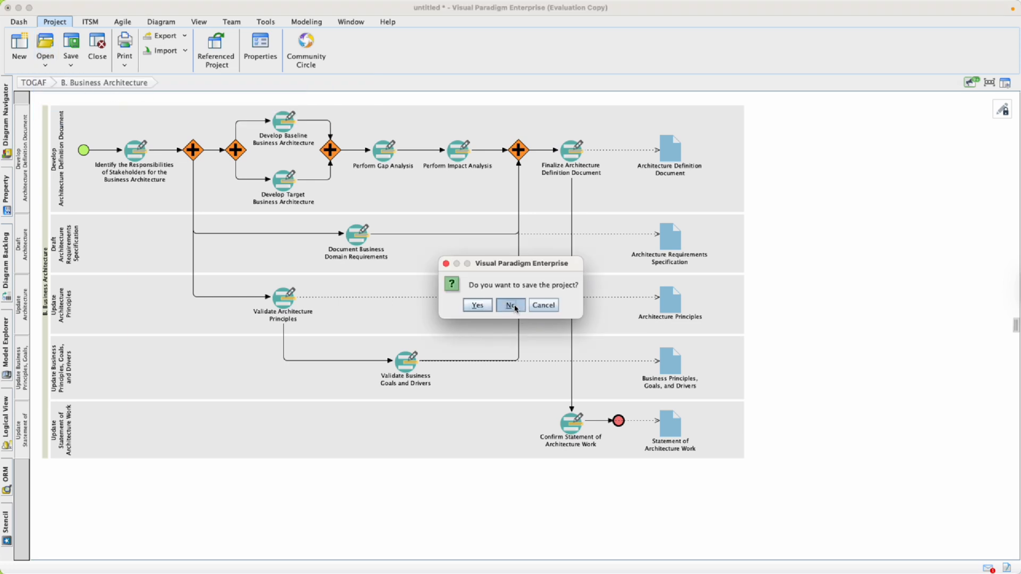
click(509, 306)
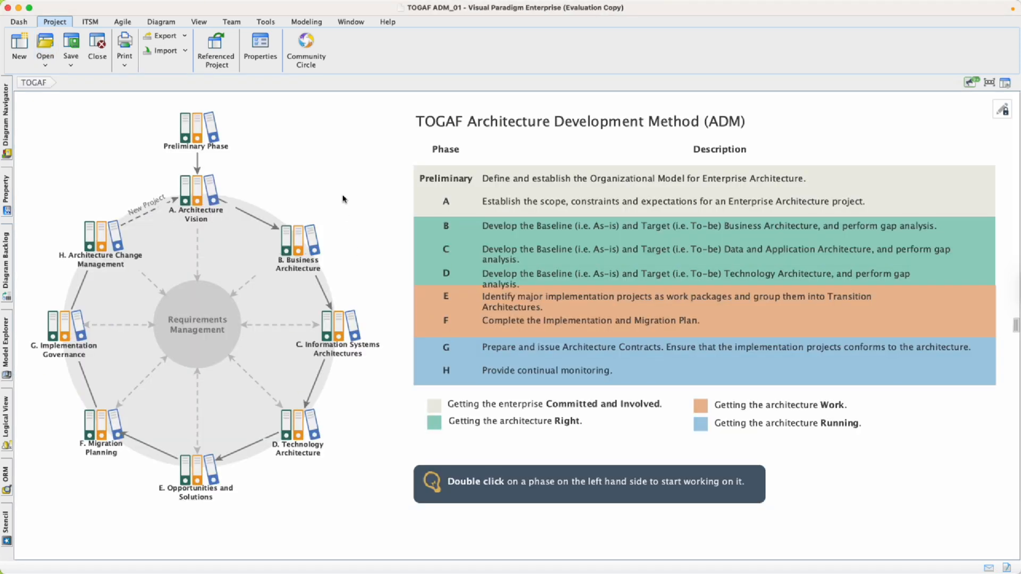
Open the Preliminary Phase process map and show the message pane
click(200, 130)
double_click(218, 137)
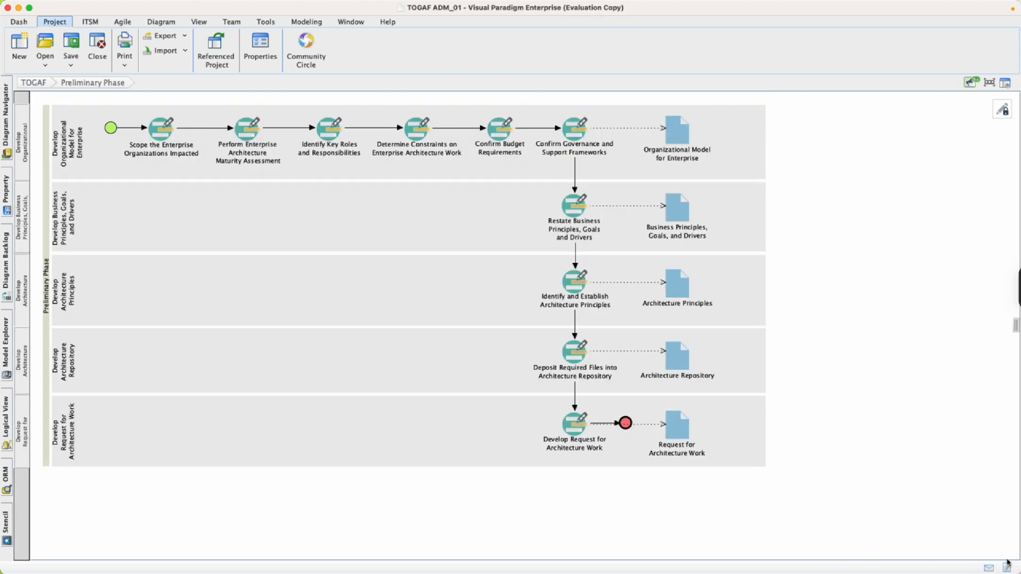
click(989, 567)
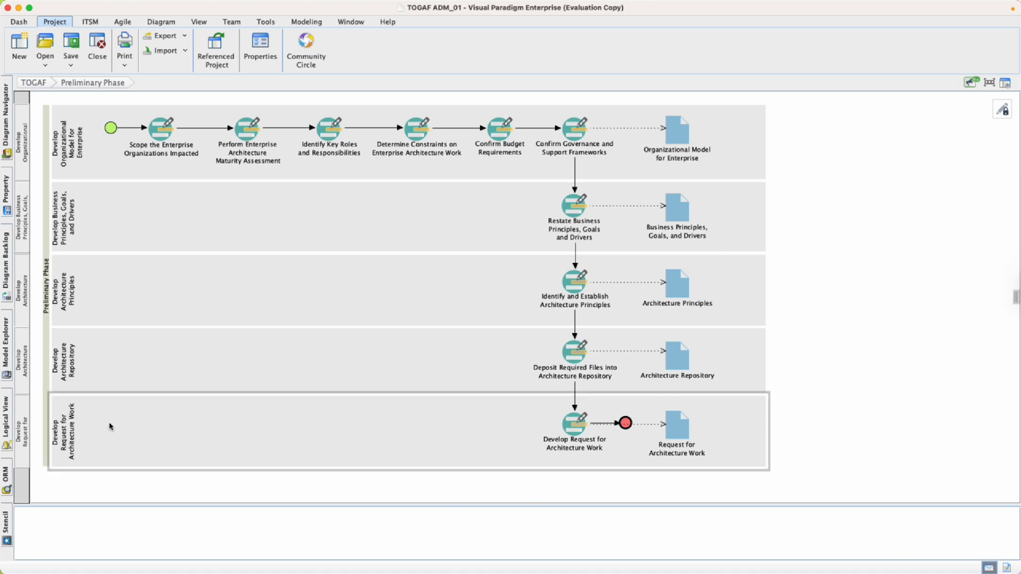
Return to the TOGAF overview and reopen the Preliminary Phase process map
click(35, 83)
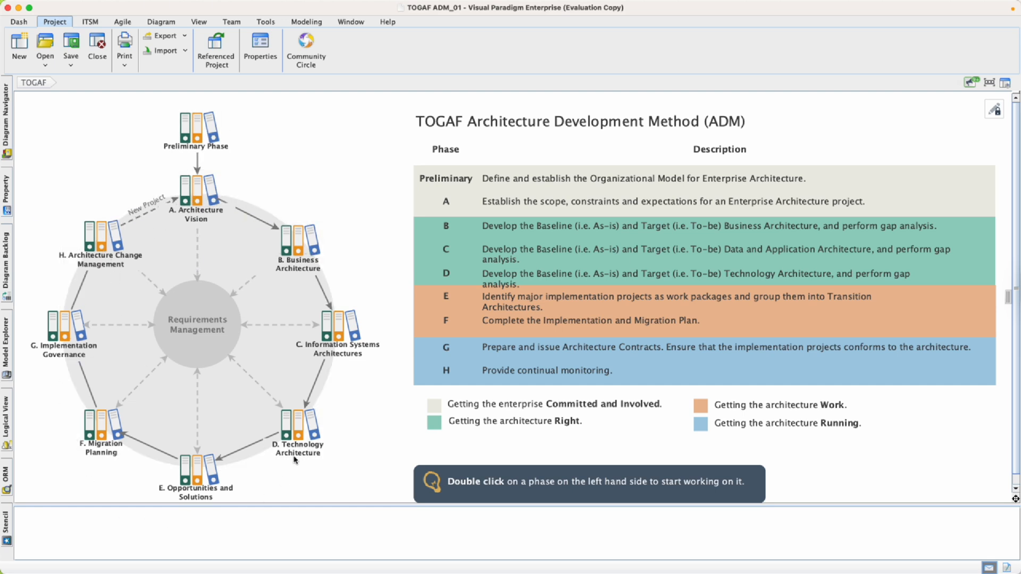
click(196, 135)
double_click(197, 132)
Go through the organizational model lane's activities, from Scope the Enterprise Organizations Impacted to Confirm Governance and Support Frameworks
click(161, 131)
click(244, 132)
click(338, 133)
click(418, 131)
click(498, 132)
click(572, 134)
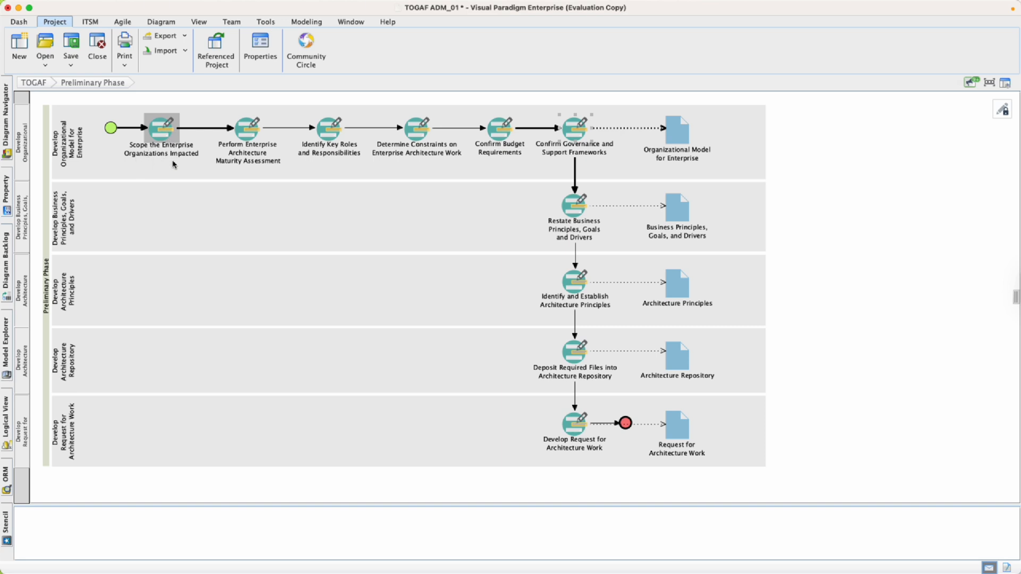
Open the Scope the Enterprise Organizations Impacted activity and view its instruction and enlarged example
click(165, 134)
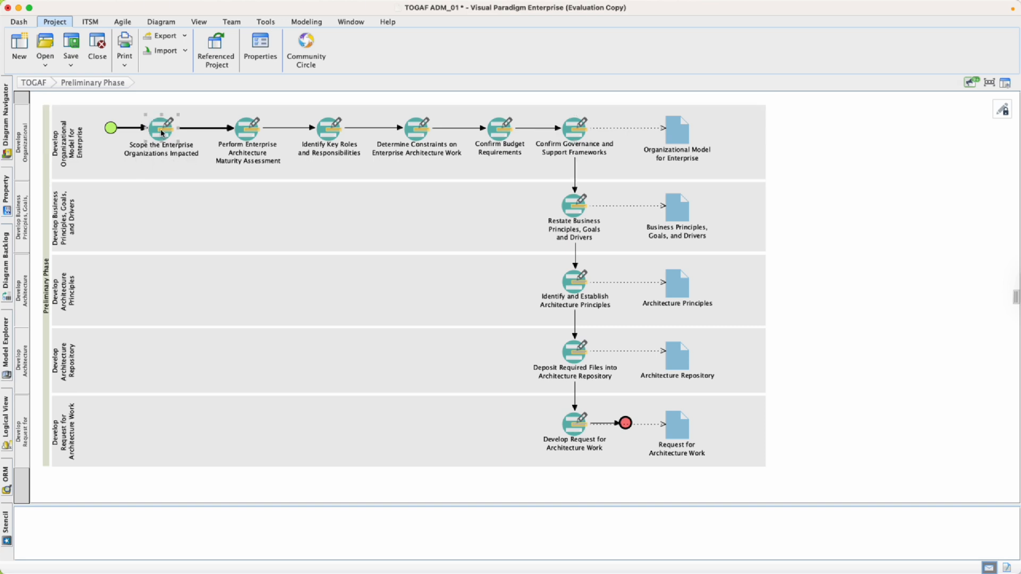
double_click(163, 133)
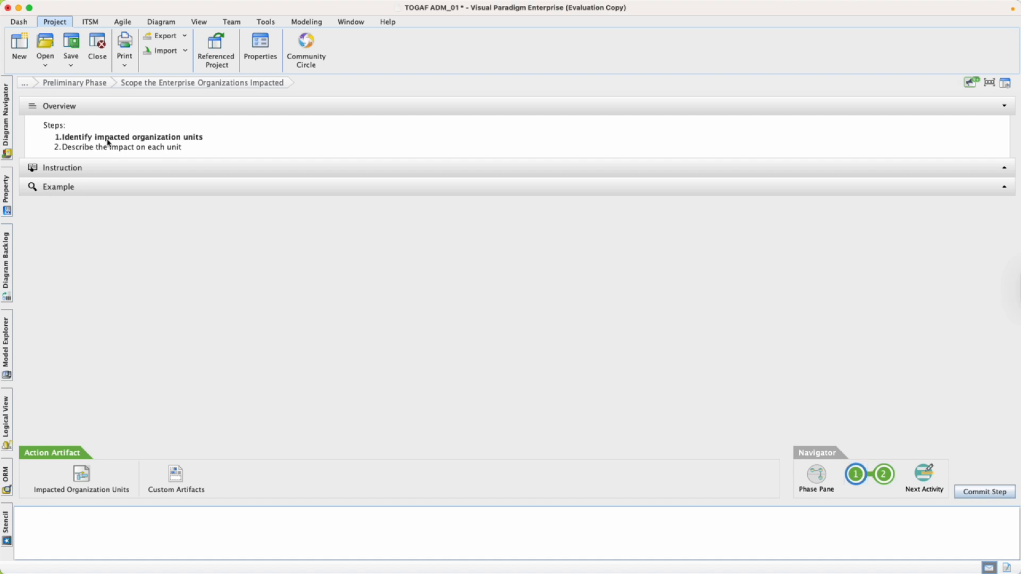
click(118, 167)
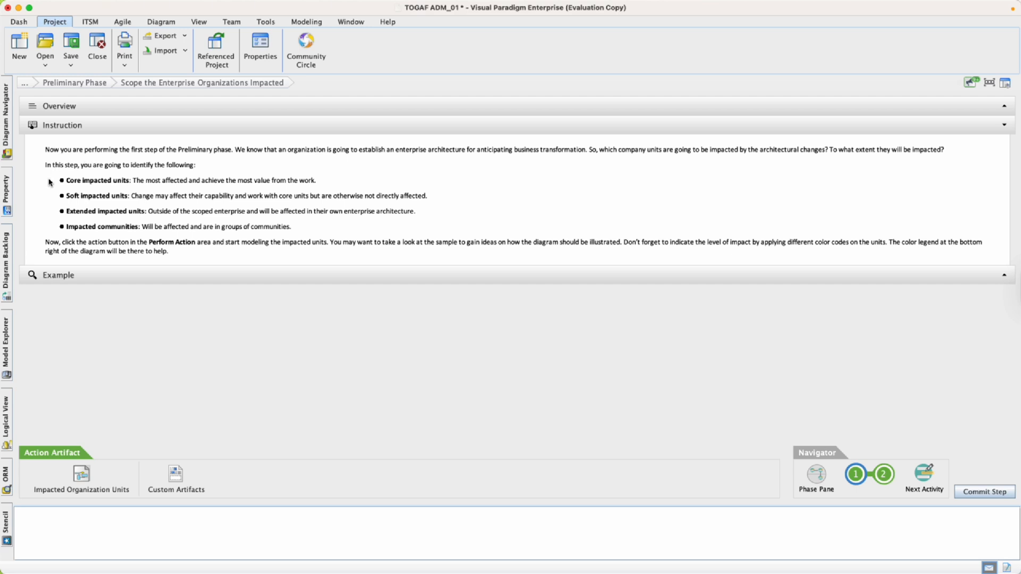
click(65, 276)
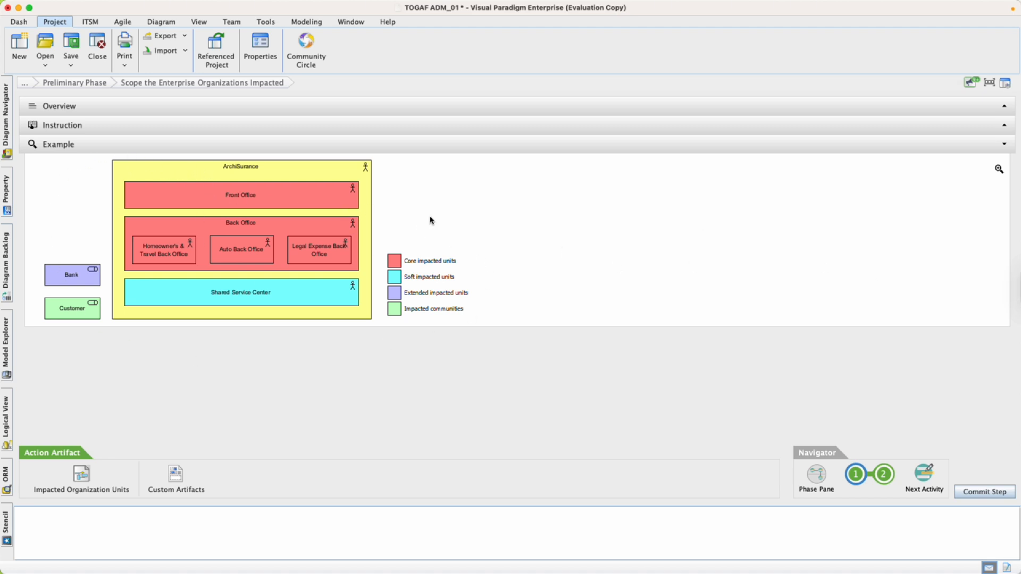
click(997, 169)
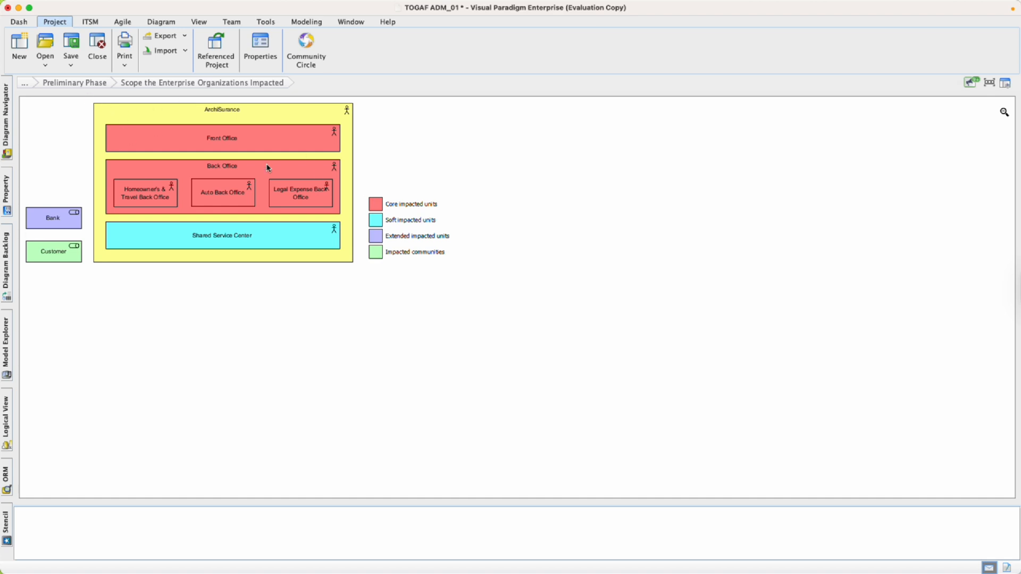
Reopen the Scope the Enterprise Organizations Impacted activity from the Preliminary Phase and open its Impacted Organization Units diagram
click(75, 83)
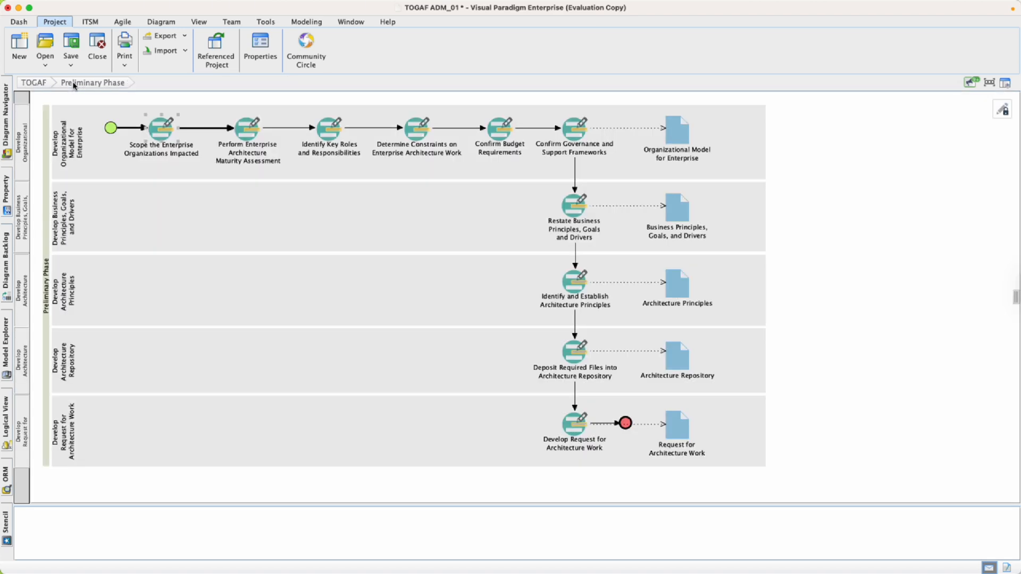
double_click(163, 127)
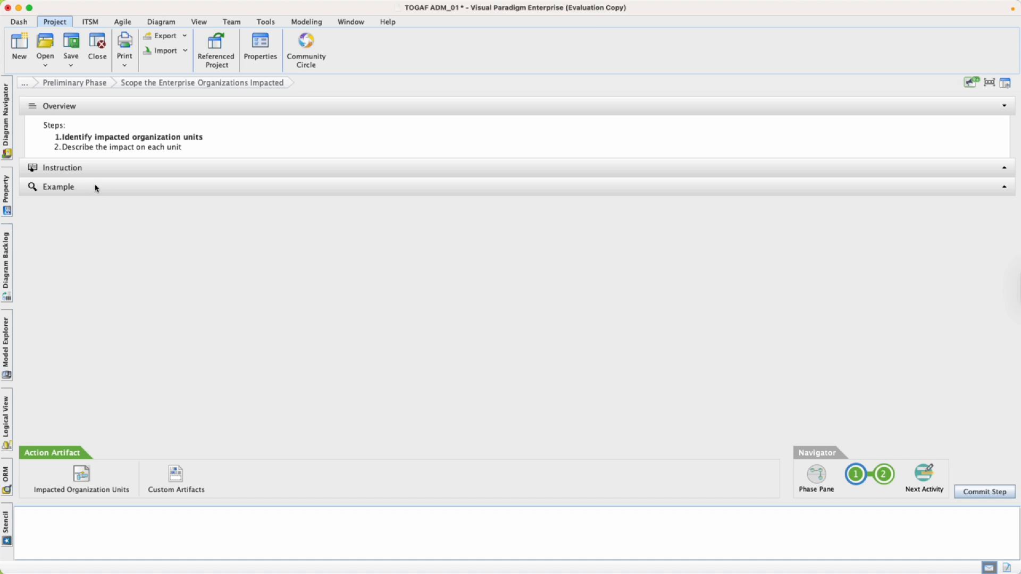
click(1004, 188)
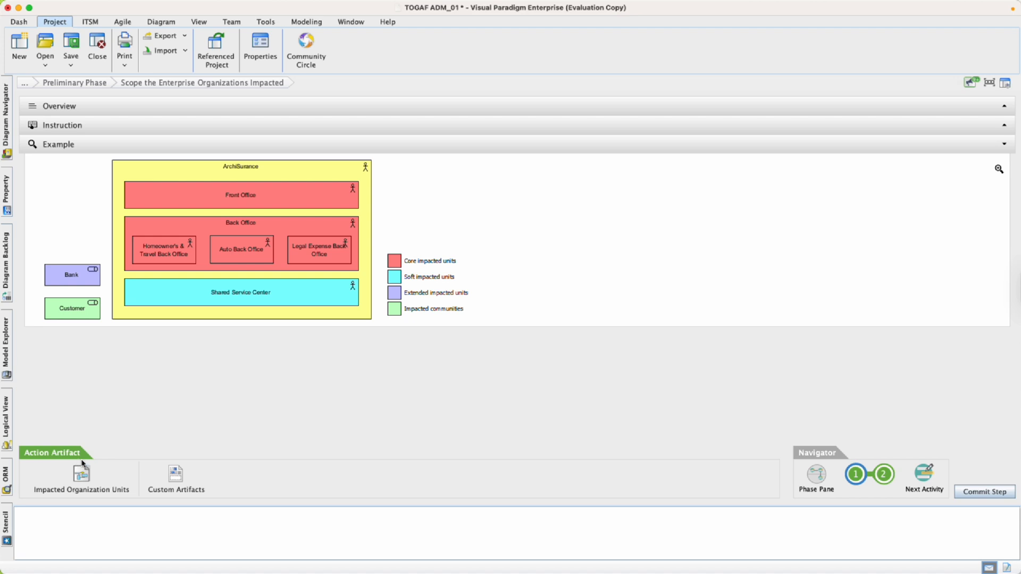
click(85, 483)
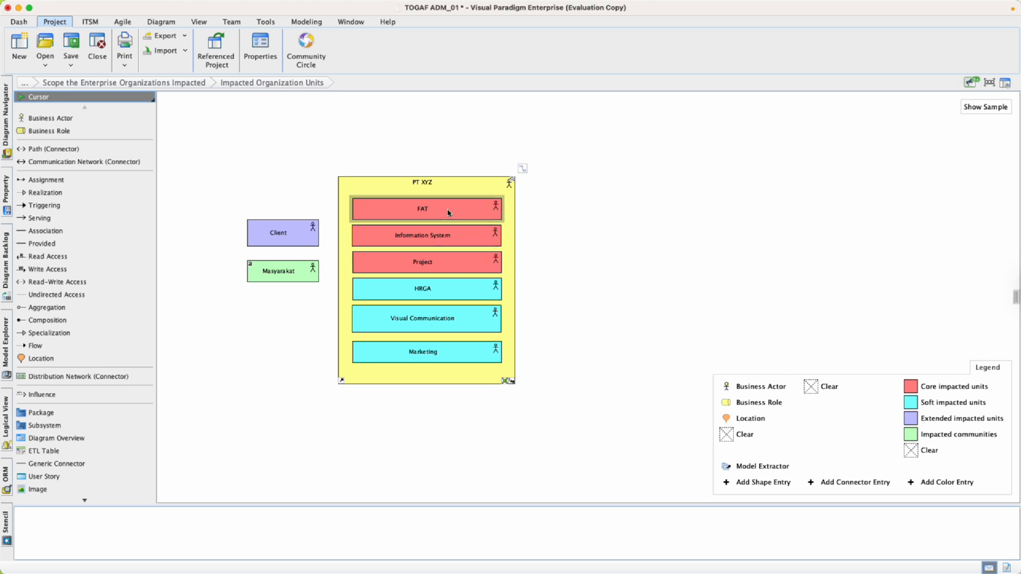
Examine the Visual Communication, FAT, Information System and Project units inside PT XYZ against the impact colour legend
click(435, 322)
click(424, 197)
click(424, 202)
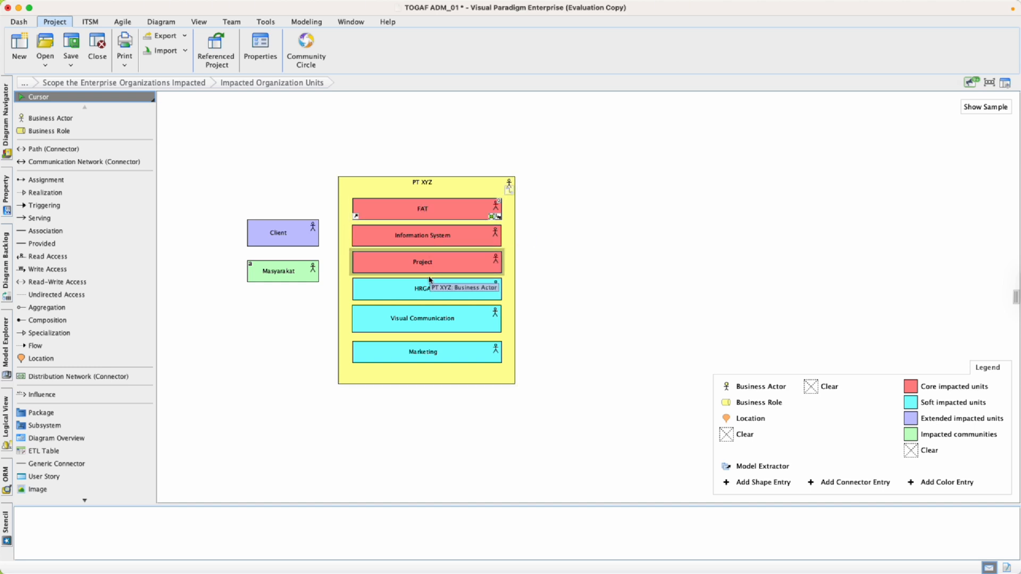
click(465, 232)
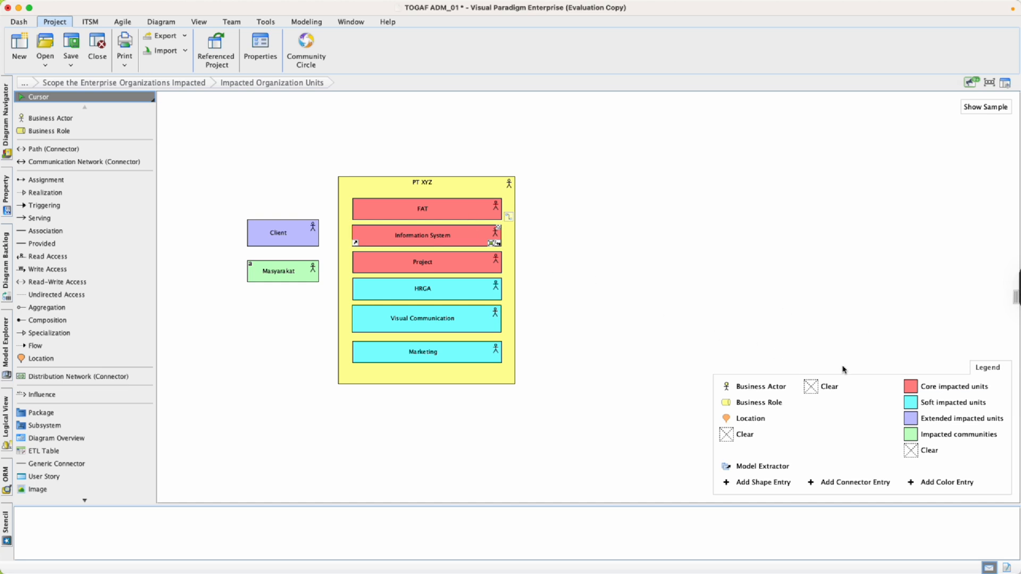
click(444, 216)
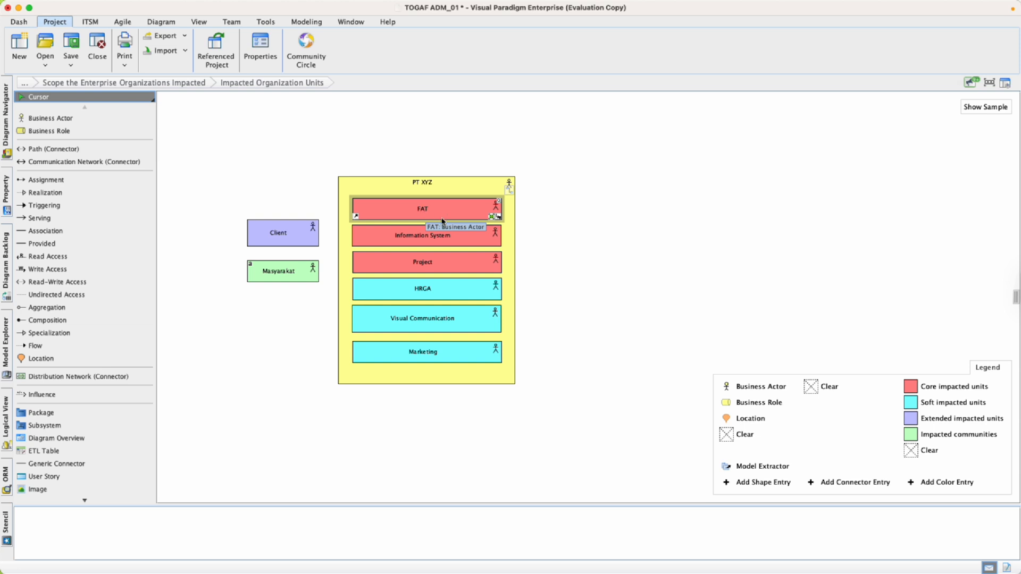
click(433, 240)
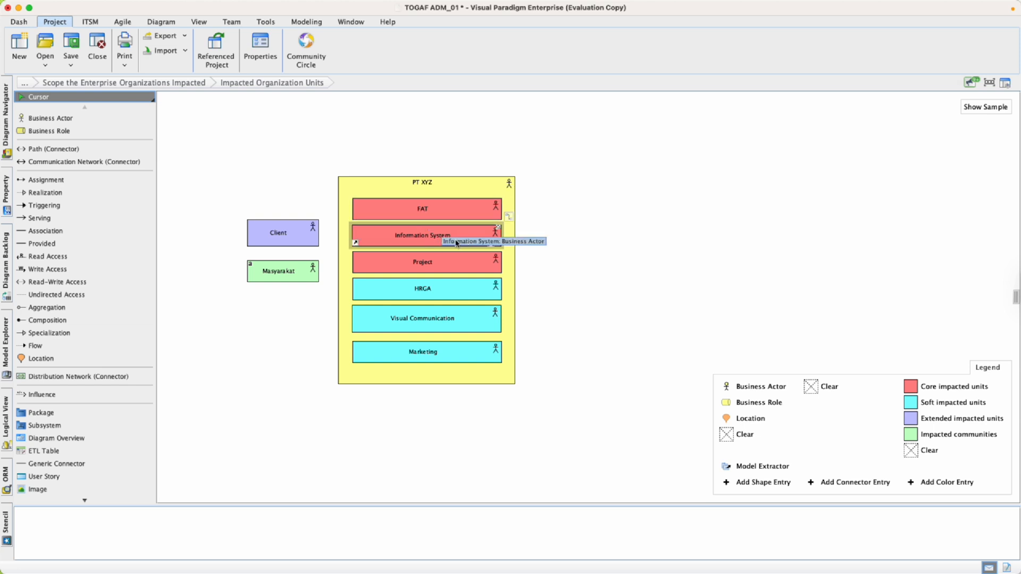
click(414, 262)
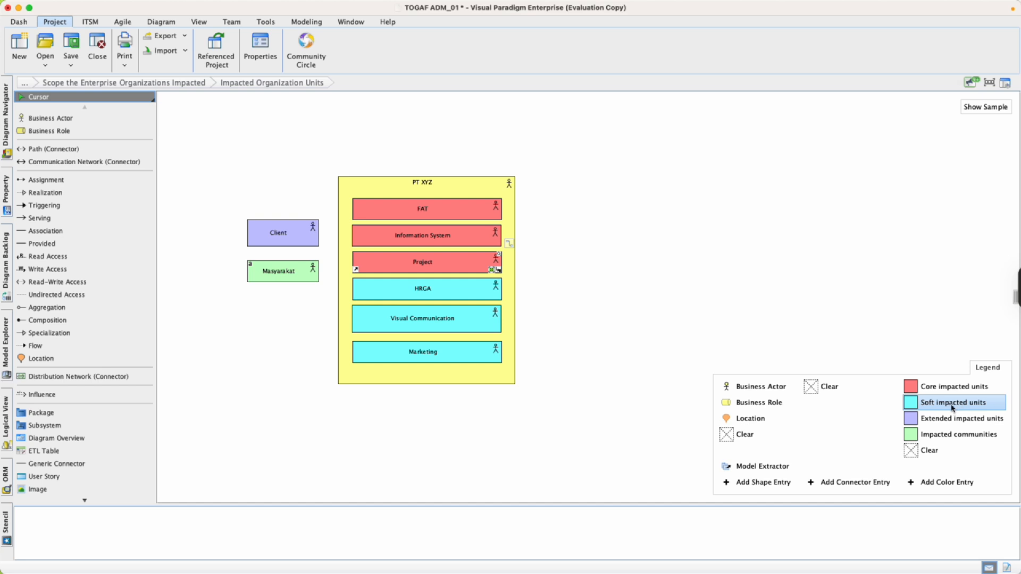
Examine the HRGA, Marketing, Client and Masyarakat units against the soft, extended and communities colours in the legend
click(416, 290)
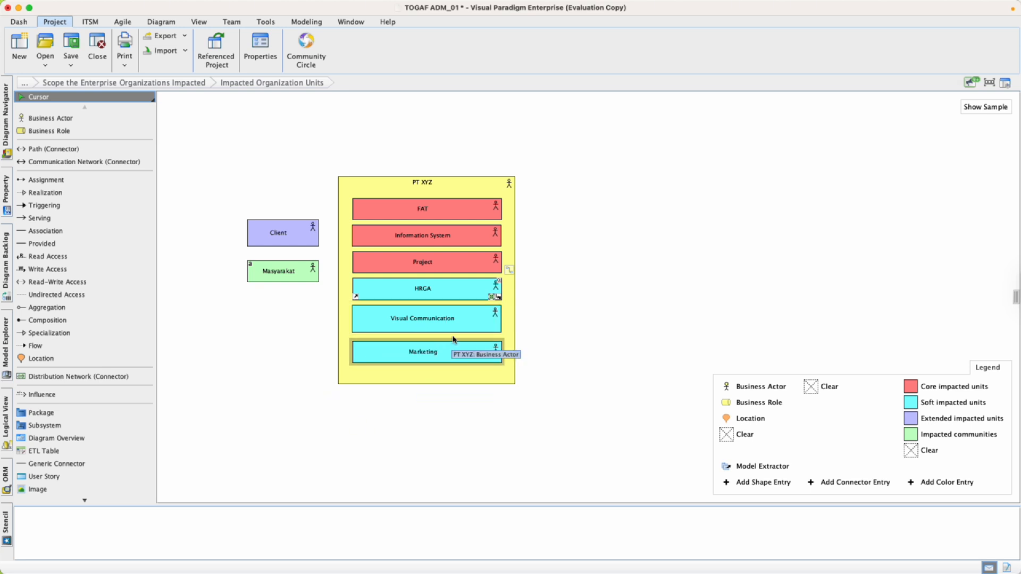
click(447, 355)
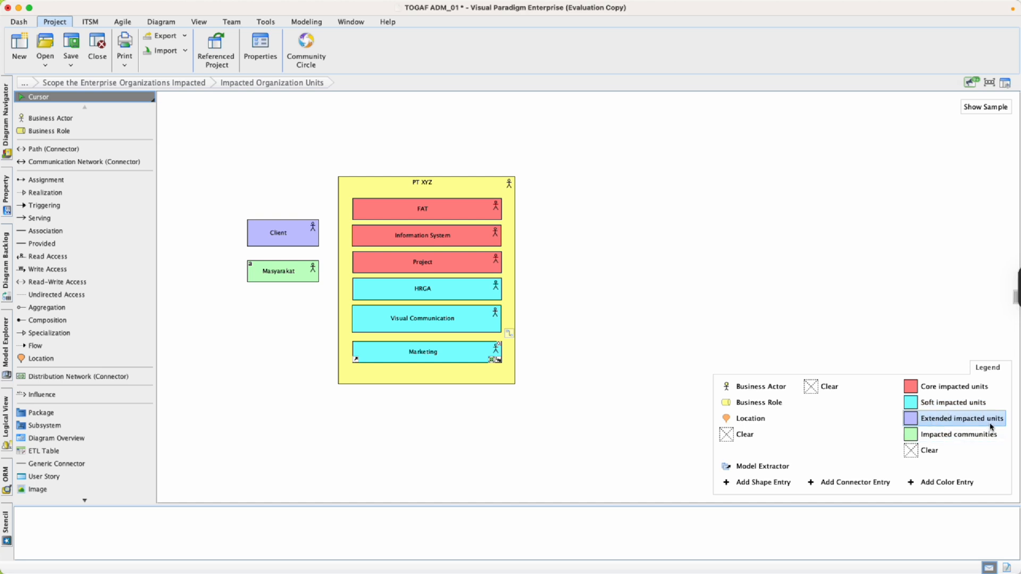
click(308, 240)
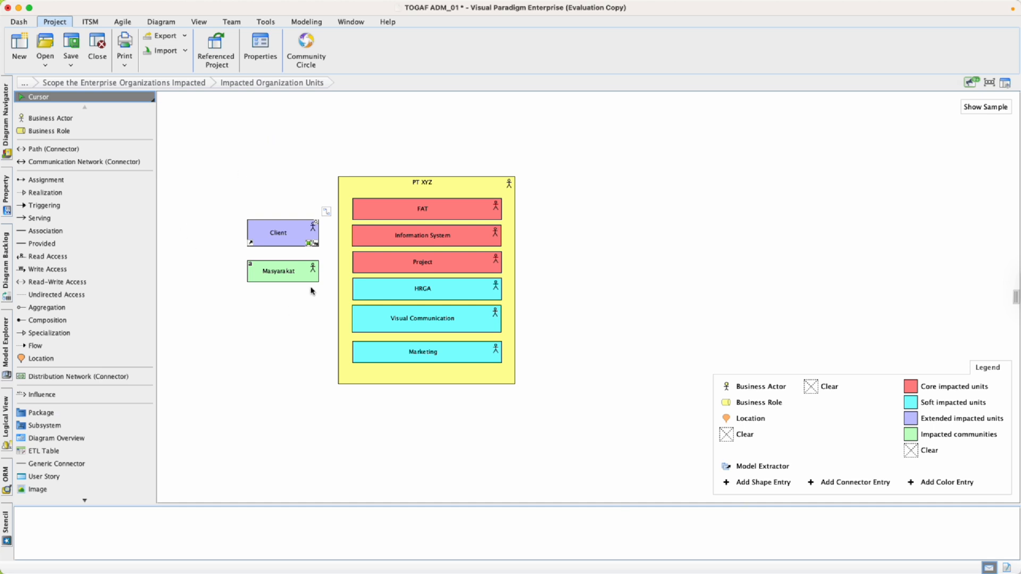
click(278, 274)
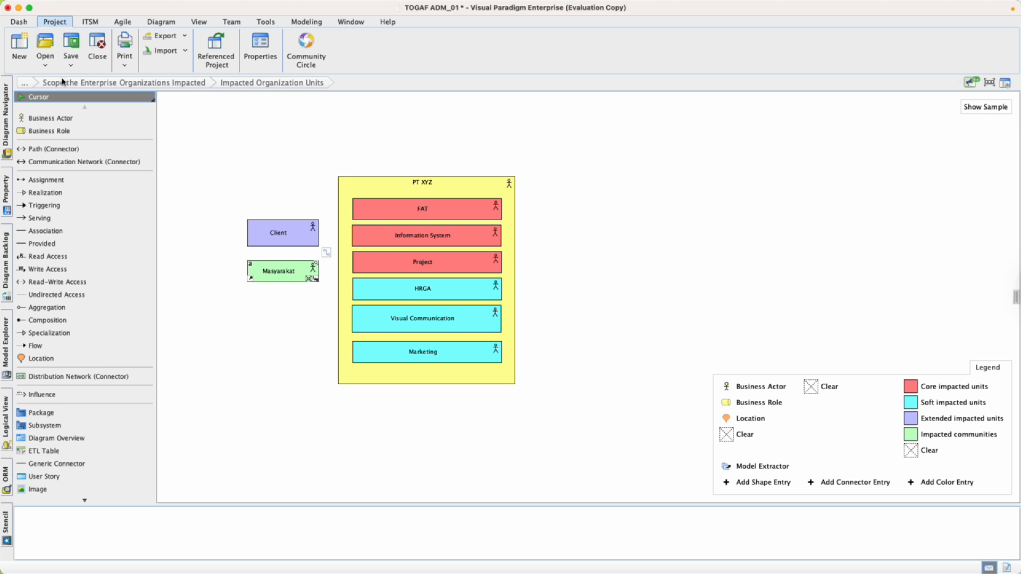
Draw a trial business actor beside the PT XYZ container and delete it
click(51, 119)
drag(519, 149, 610, 227)
click(645, 242)
click(586, 190)
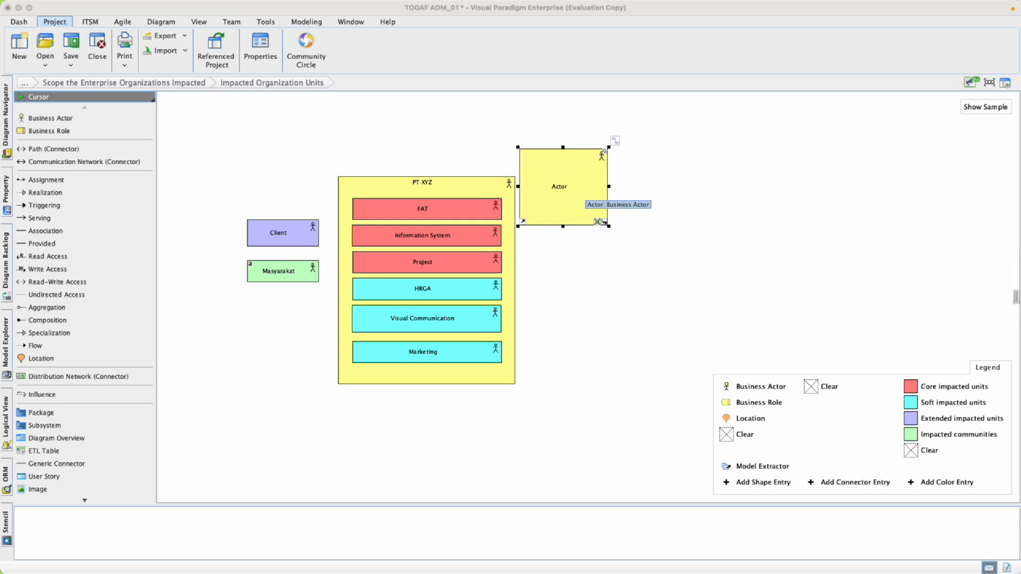
key(Delete)
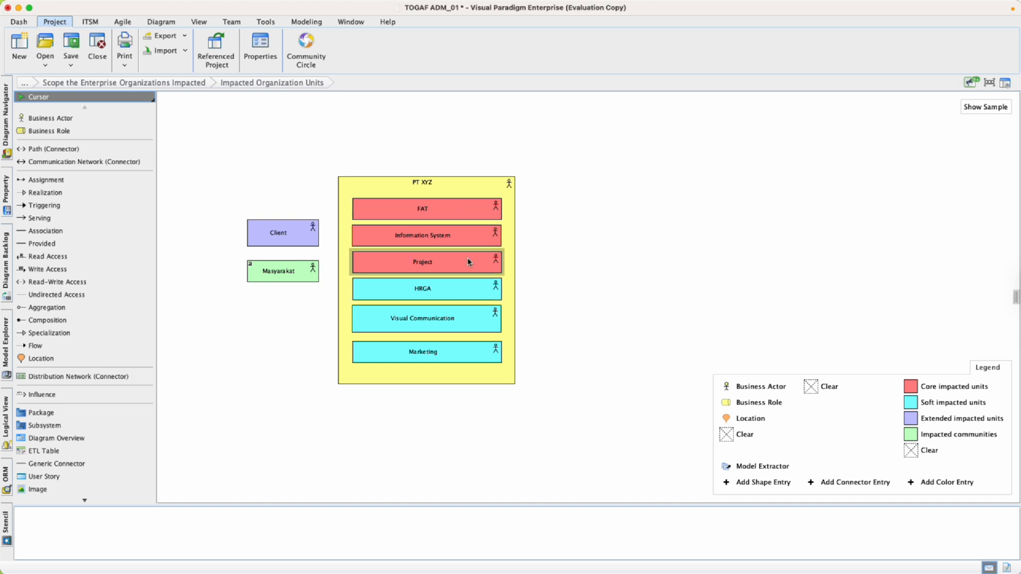
Mark the HRGA and Visual Communication units as Core impacted units with the legend colour
click(447, 292)
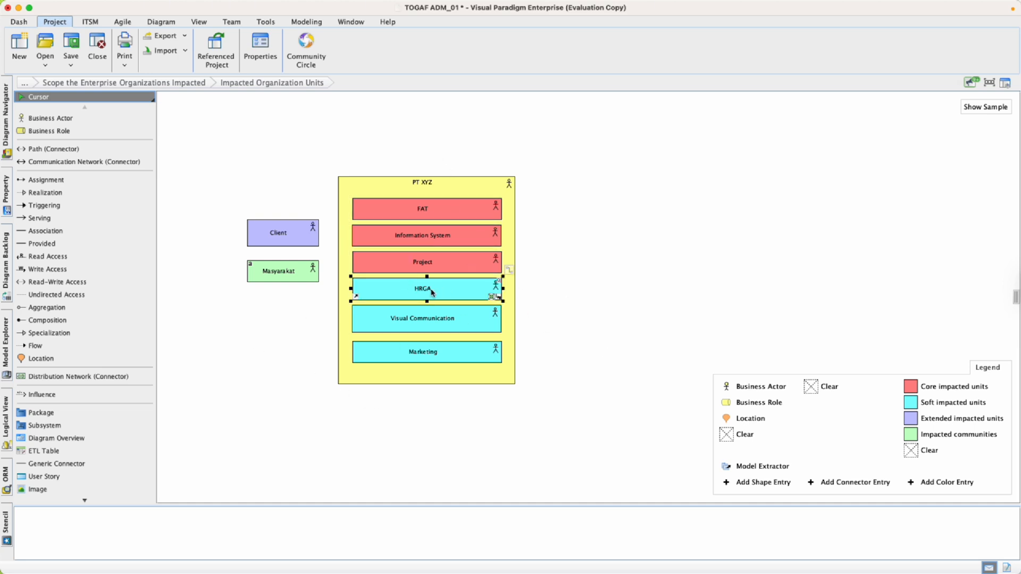
click(955, 388)
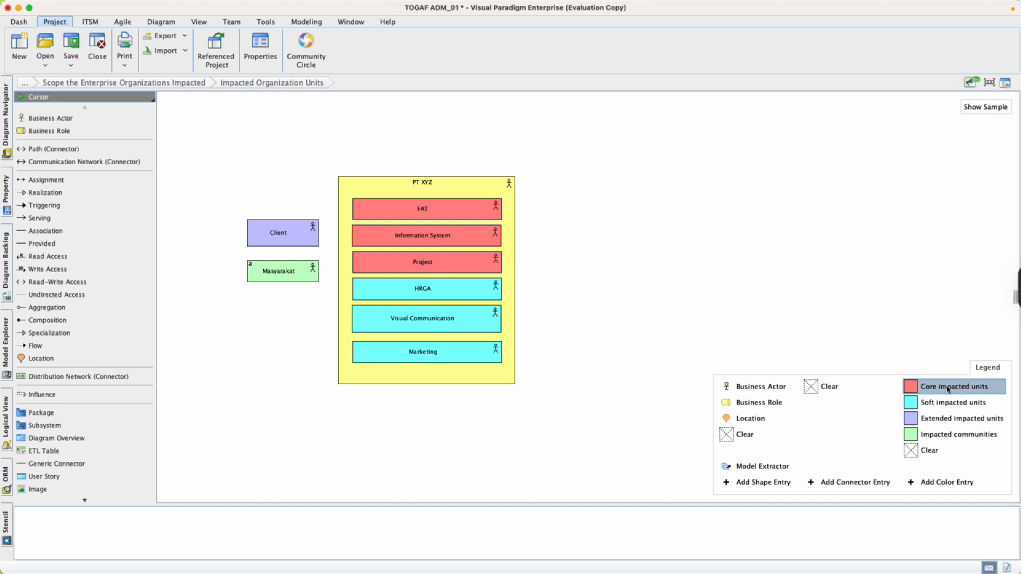
click(448, 296)
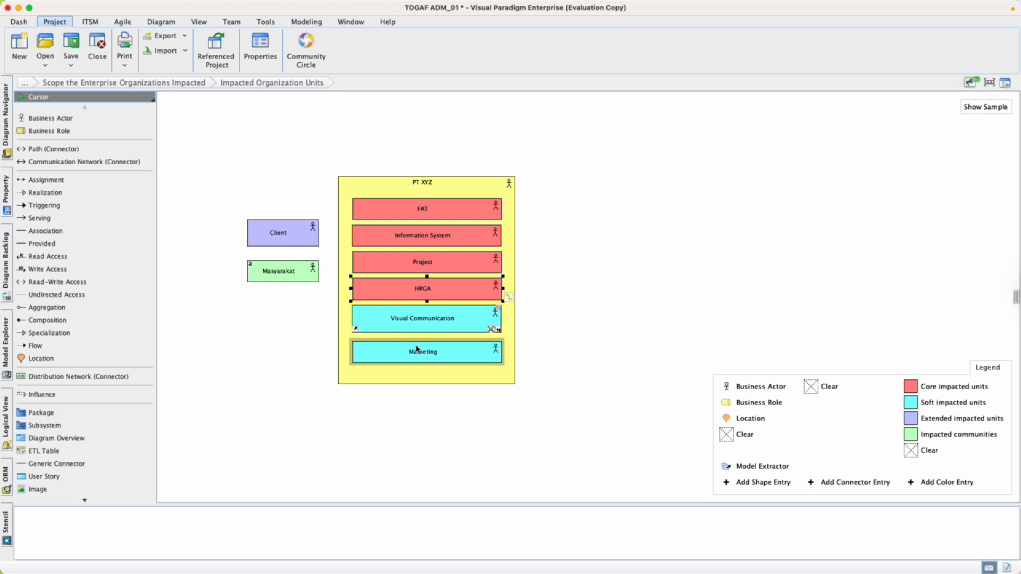
click(440, 322)
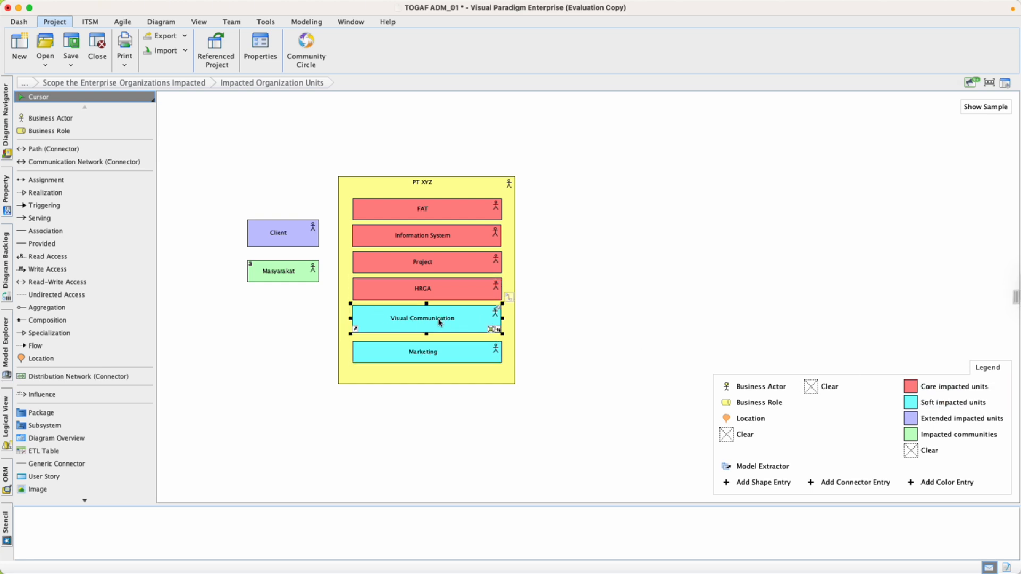
click(972, 390)
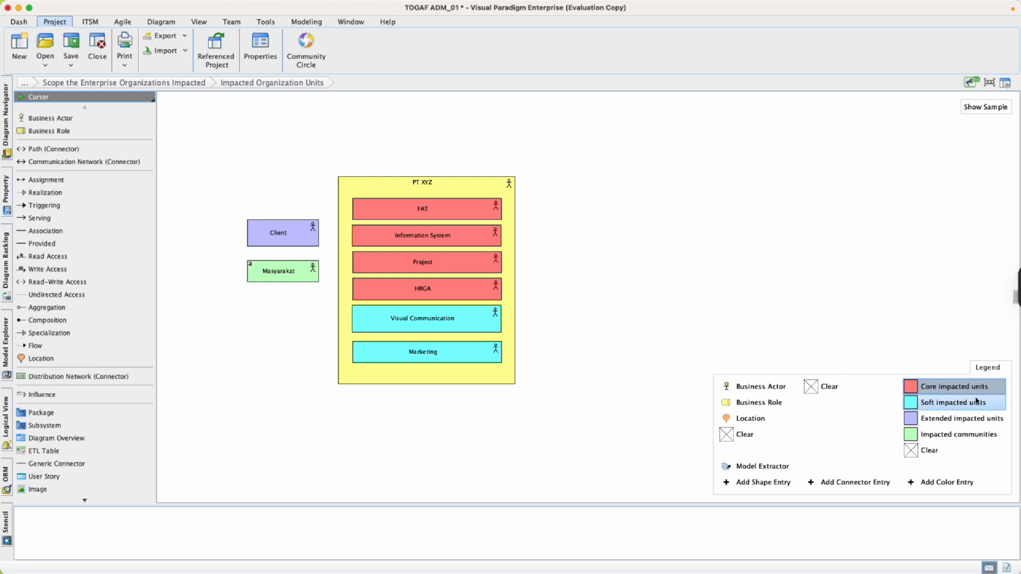
mouse_move(433, 355)
mouse_move(431, 330)
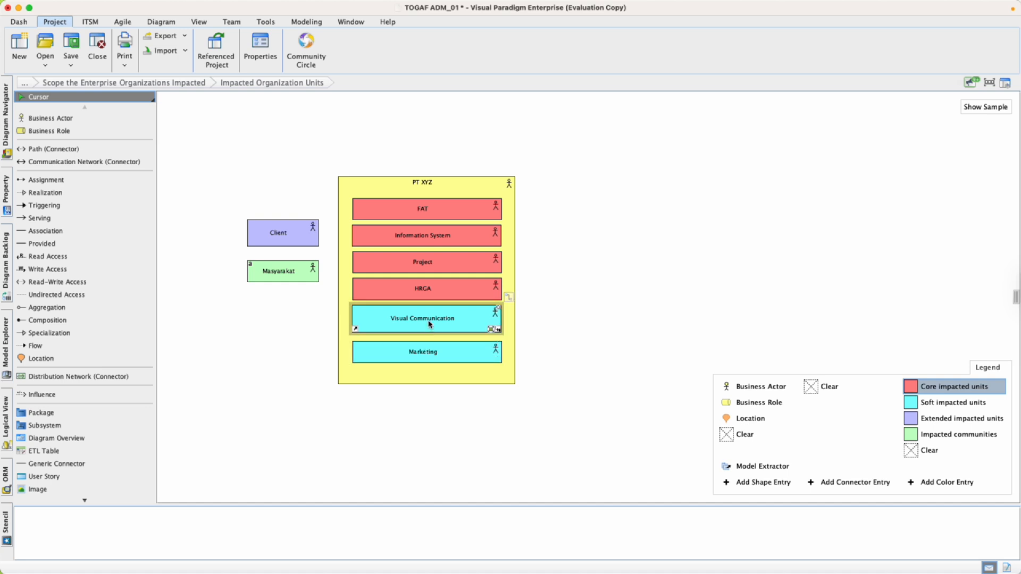
click(430, 324)
Set HRGA and Visual Communication back to the Soft impacted units legend colour
click(973, 403)
click(424, 291)
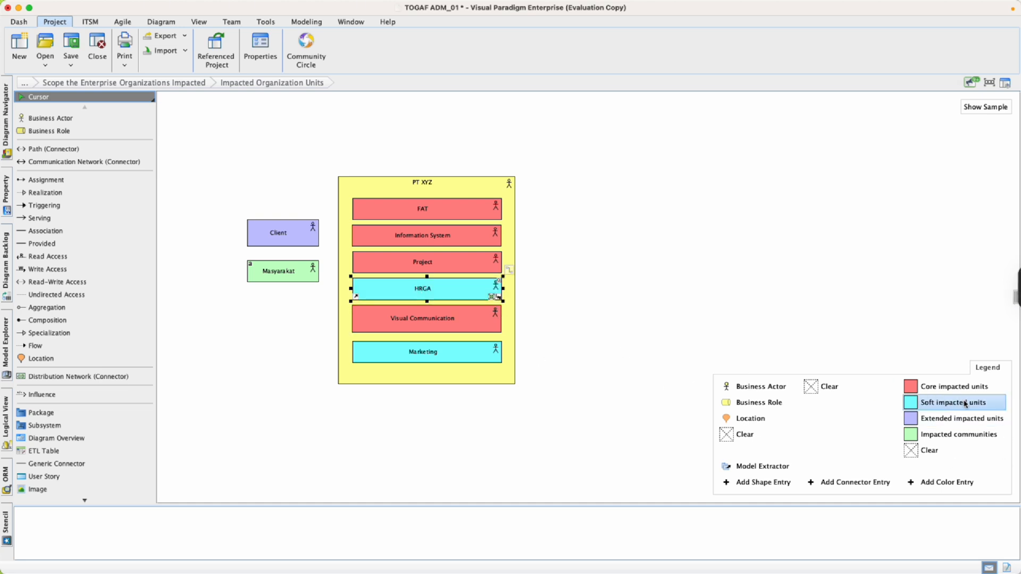
click(448, 326)
click(925, 403)
click(430, 318)
click(635, 314)
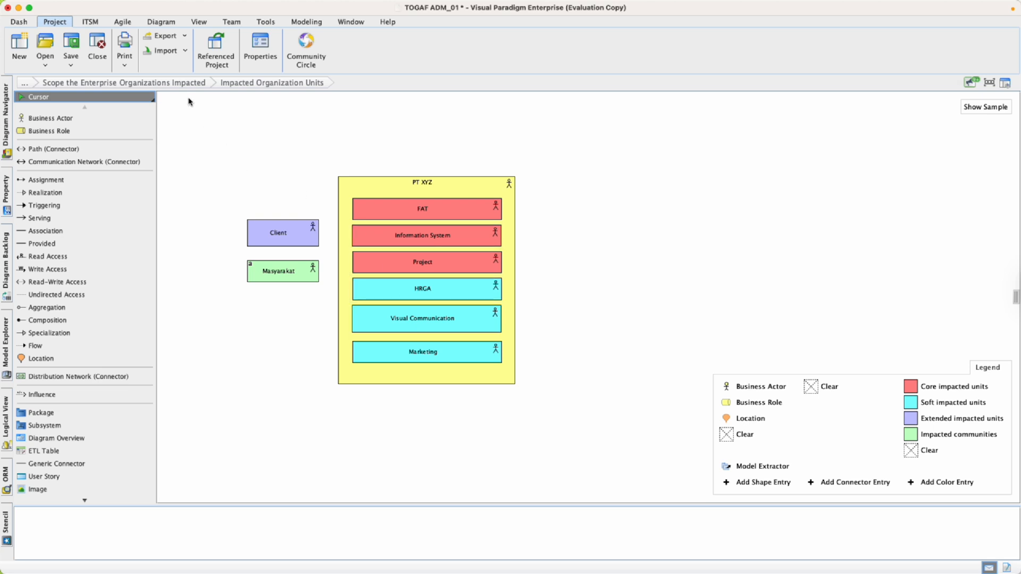
View the instruction and example for describing the impact on each unit, and review the project's Description of Impacts table
click(181, 83)
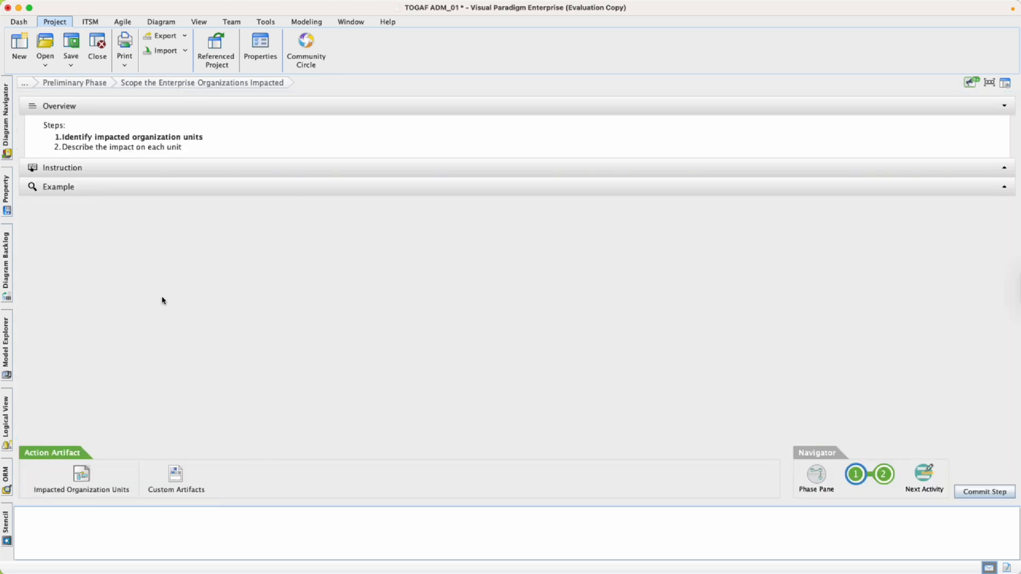
click(885, 478)
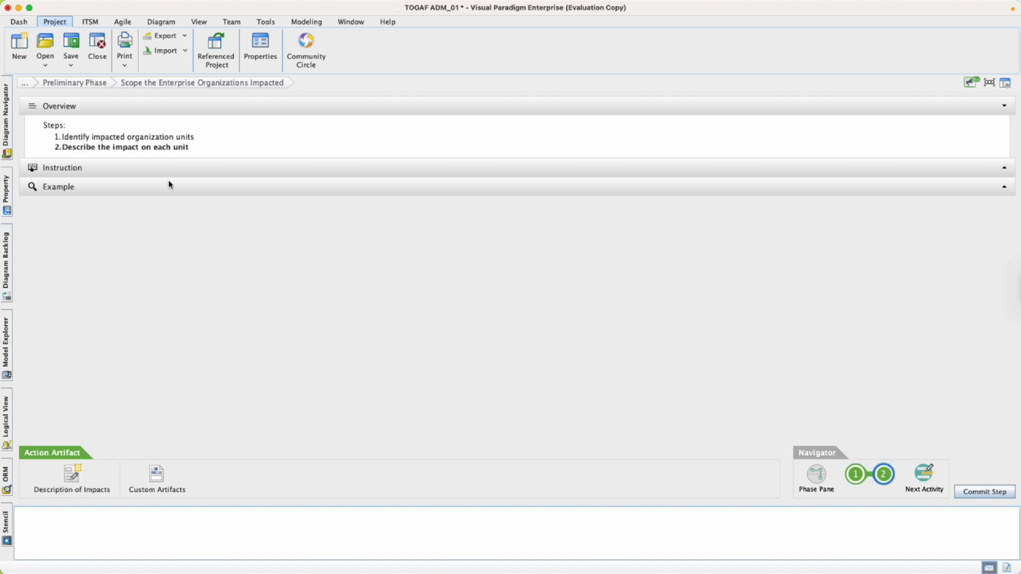
click(129, 167)
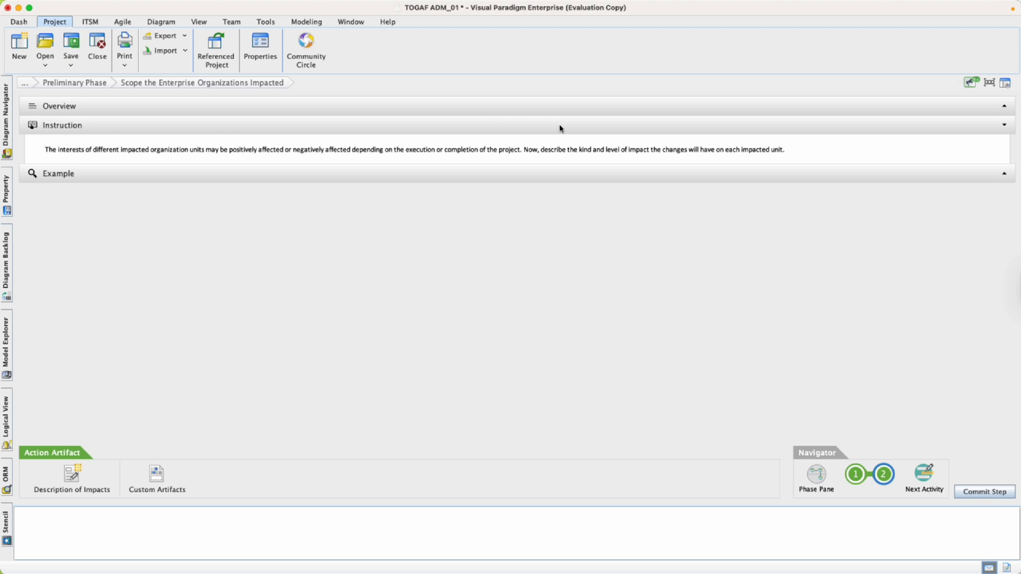
click(296, 177)
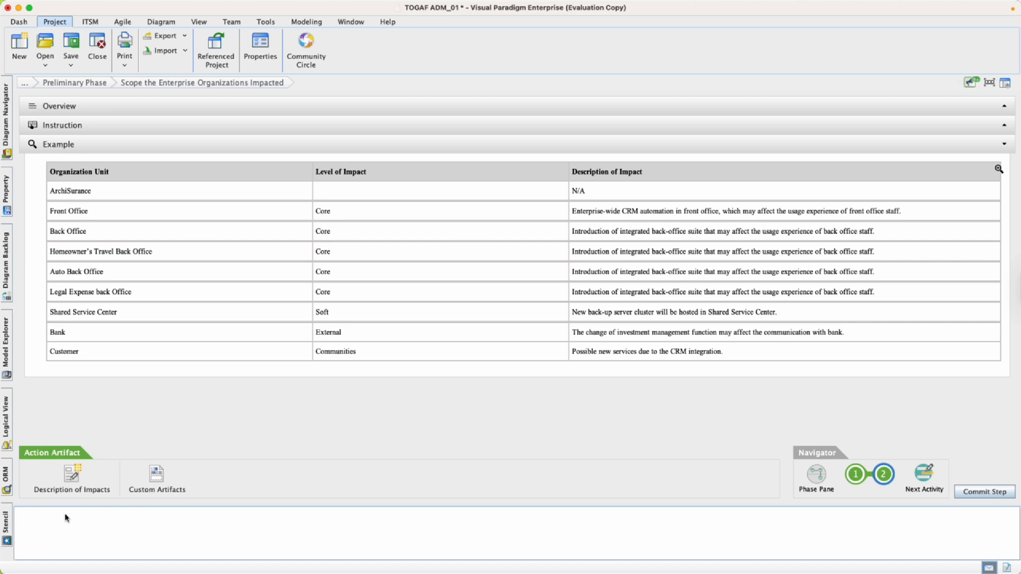
click(72, 479)
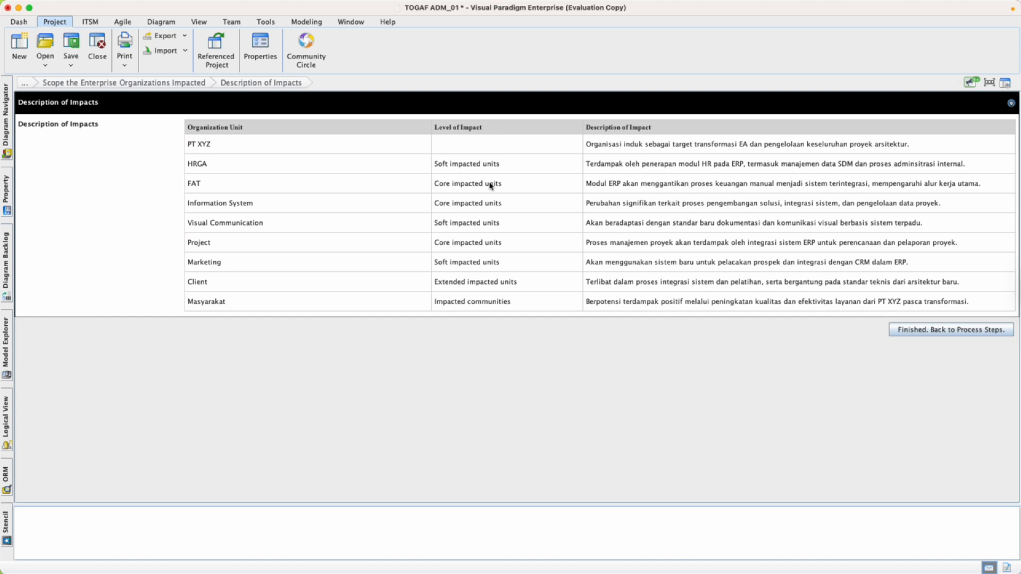
click(955, 332)
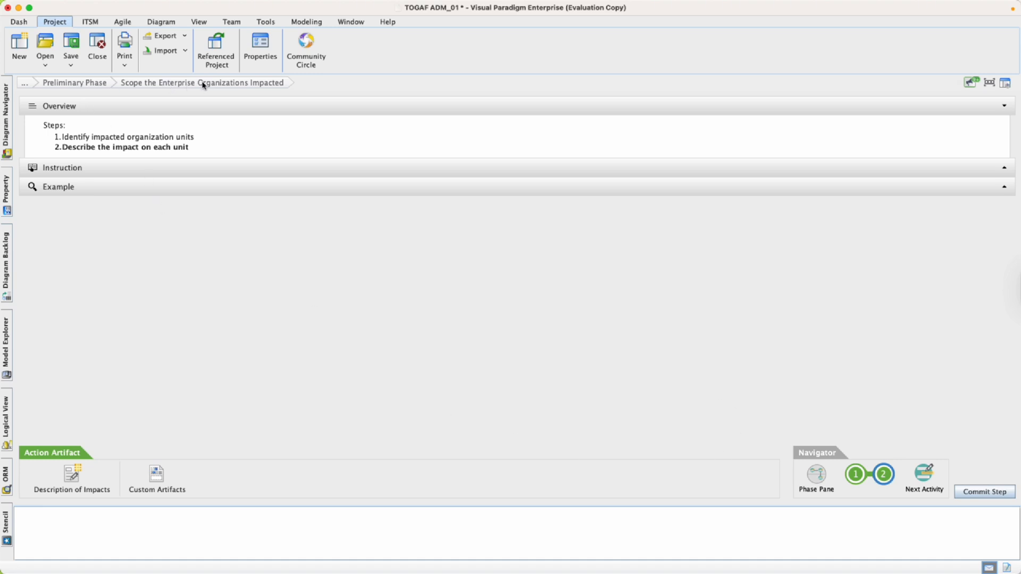
Open the Perform Enterprise Architecture Maturity Assessment activity from the Preliminary Phase and read its maturity chart instruction and example
click(74, 84)
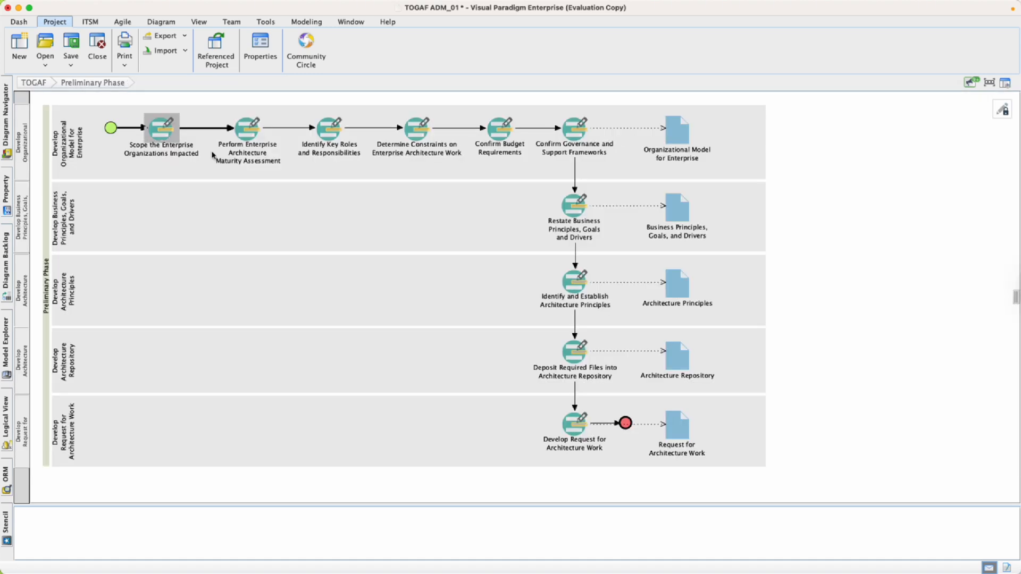
click(247, 128)
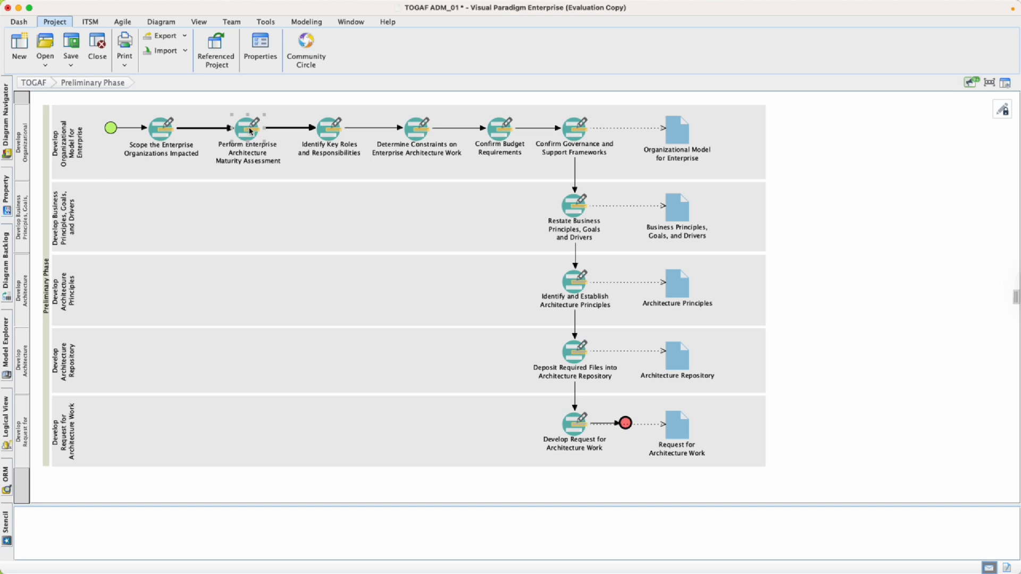
double_click(249, 131)
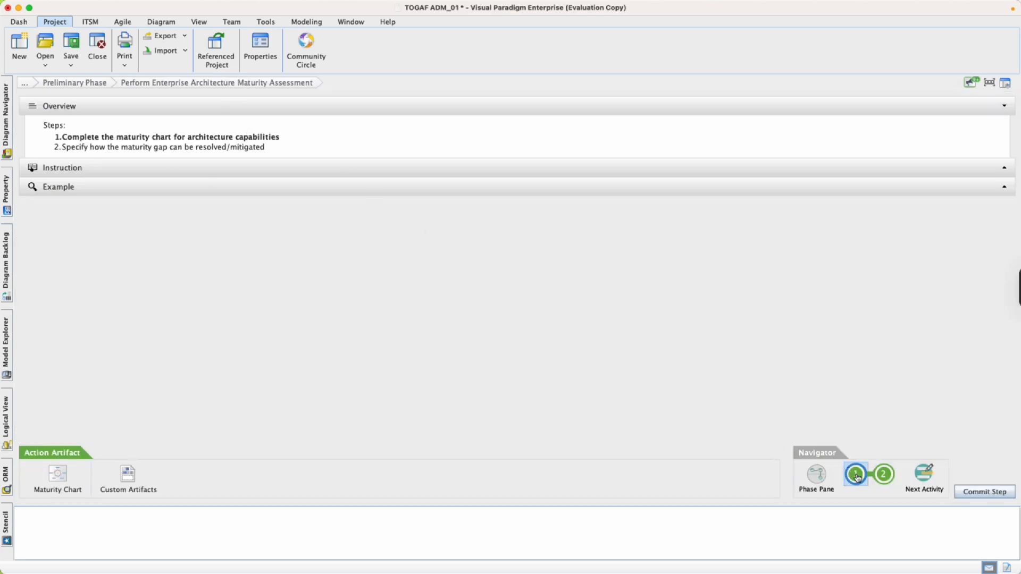
click(143, 173)
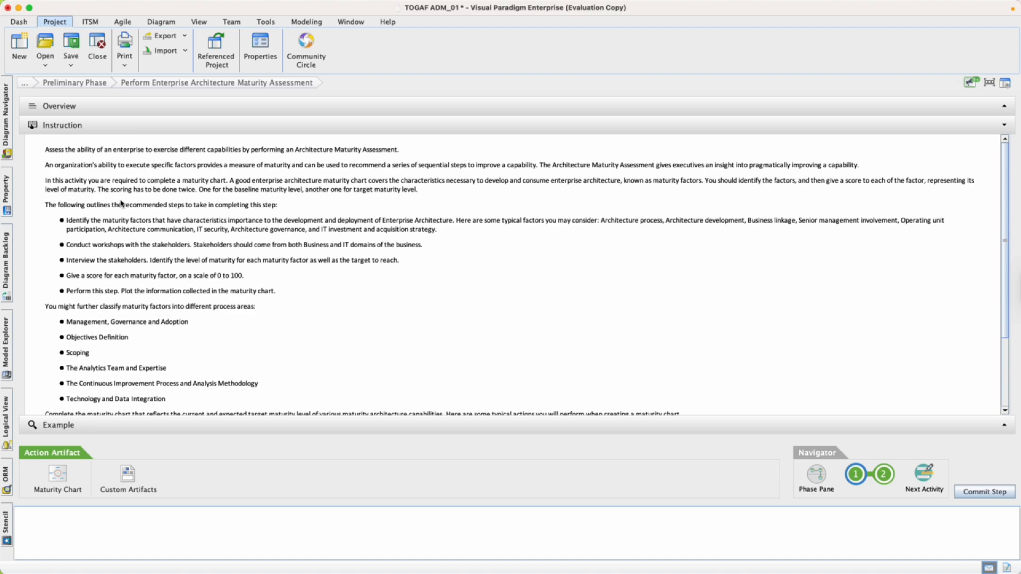
scroll(160, 263, down, 2)
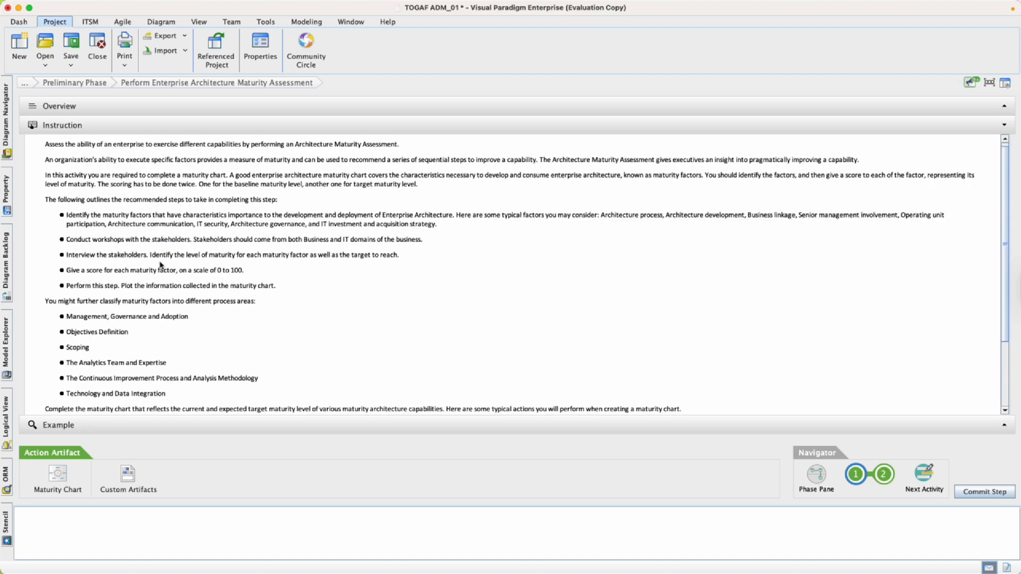
scroll(156, 281, down, 5)
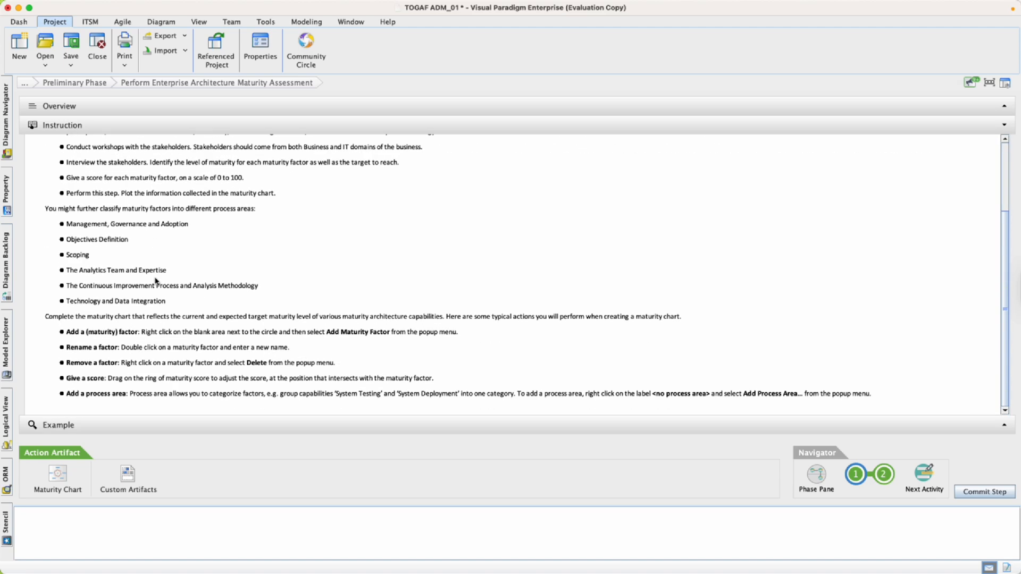
click(121, 426)
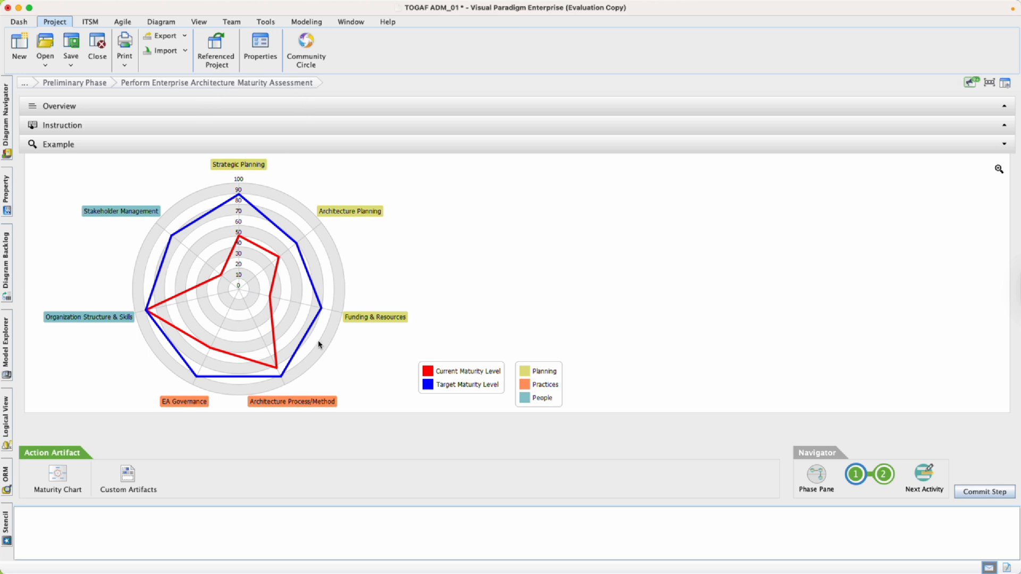
Open the project's Maturity Chart and examine its maturity factors and the command for adding a variable
click(68, 478)
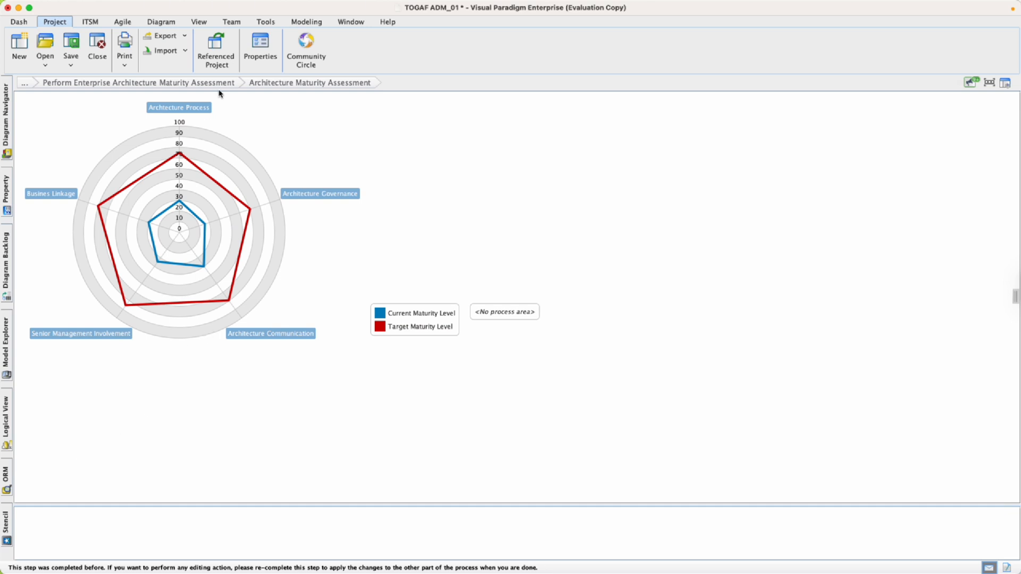
click(215, 83)
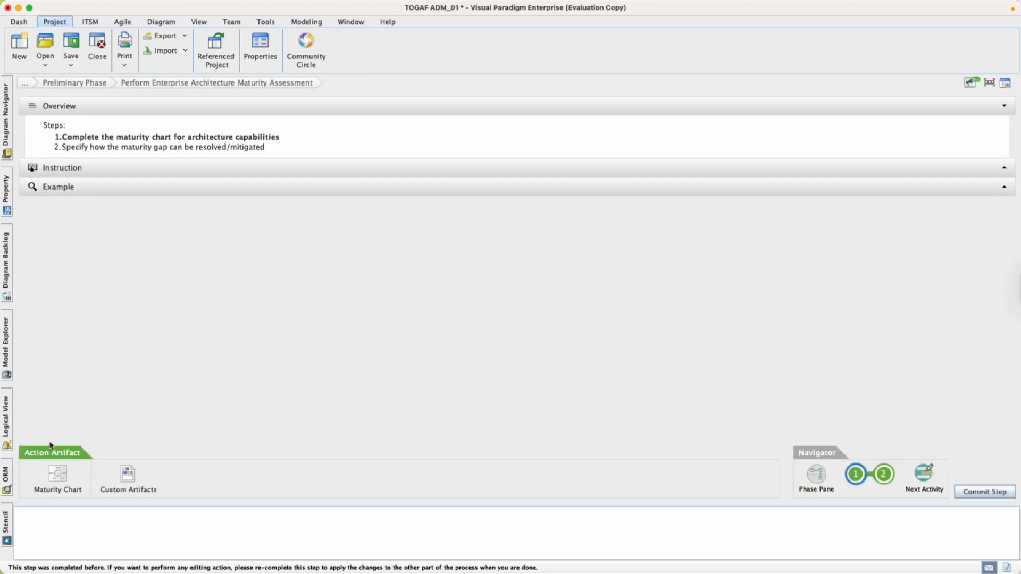
click(60, 479)
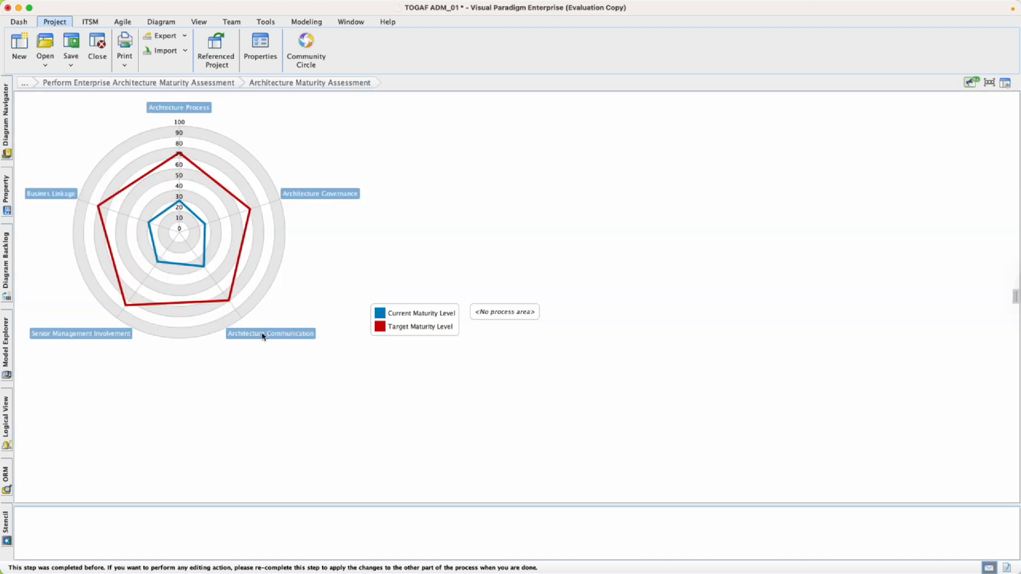
right_click(305, 236)
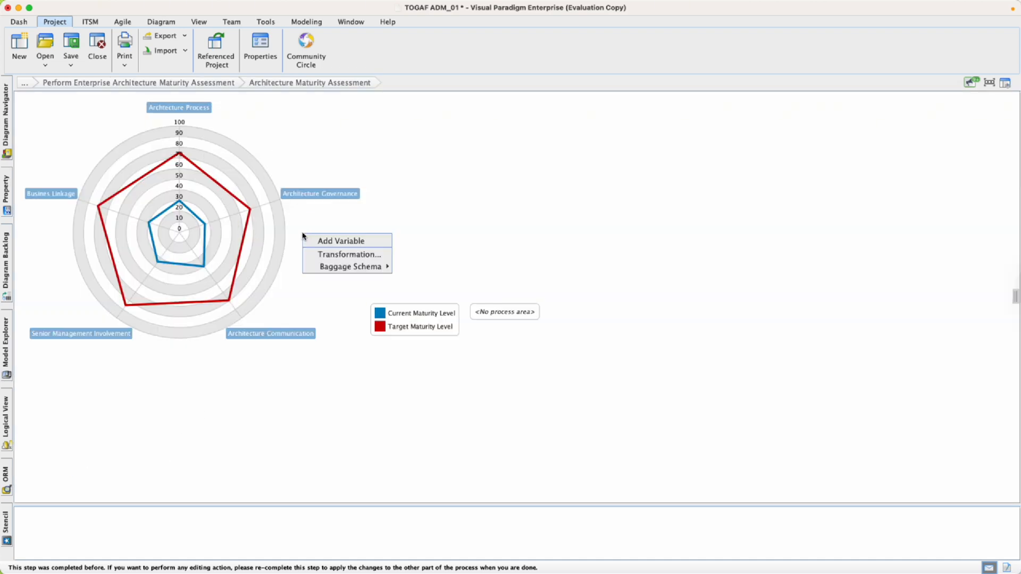
click(289, 295)
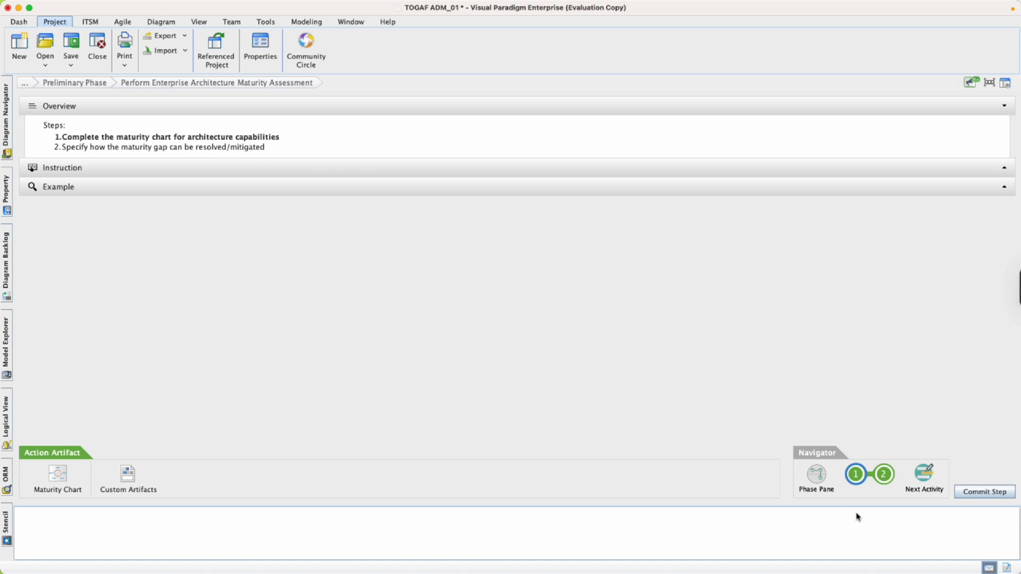
Go to the assessment's second step, on resolving or mitigating maturity gaps, and view its instruction and example
click(884, 474)
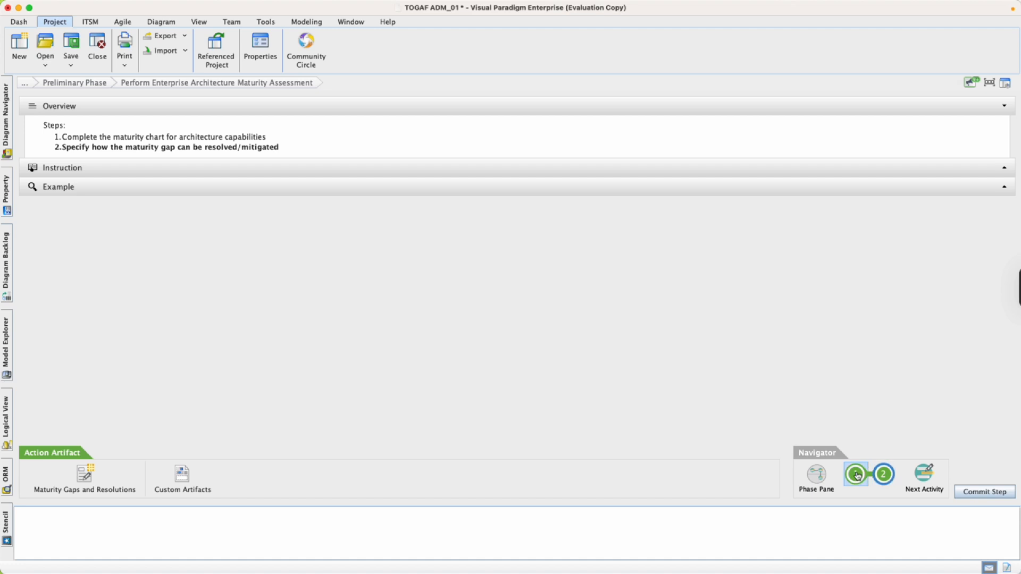
click(142, 170)
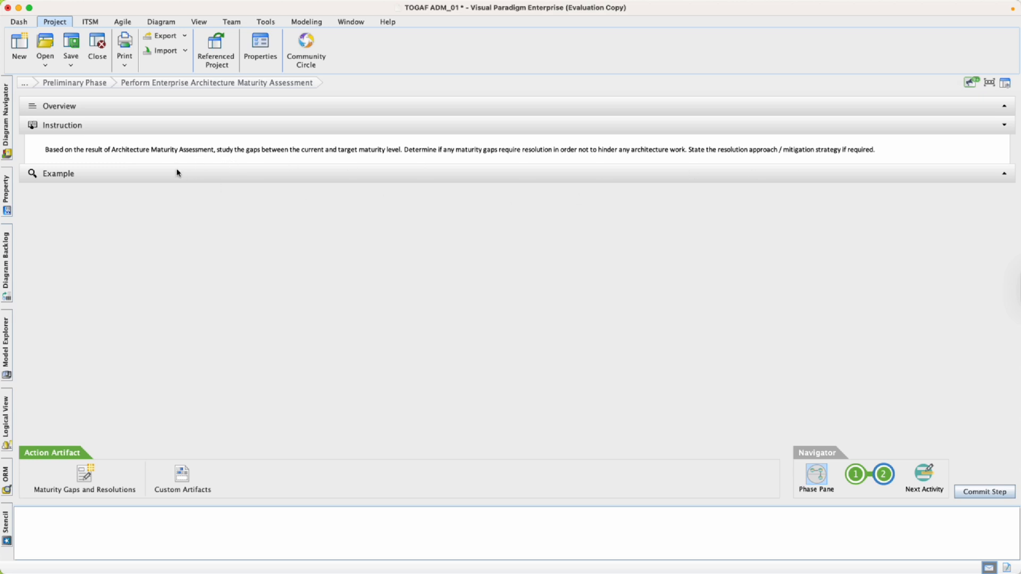
click(136, 174)
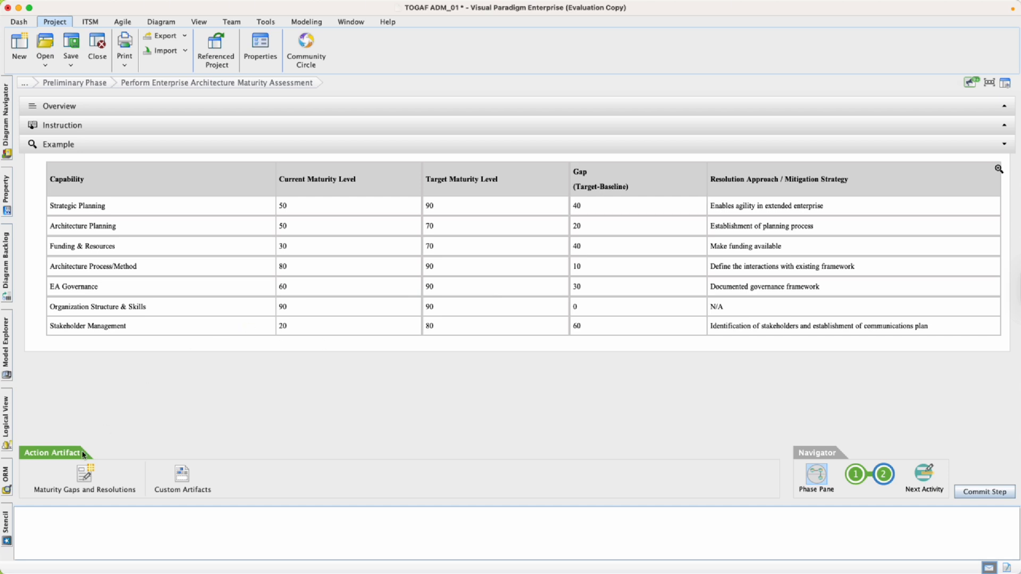
Review the project's Maturity Gaps and Resolutions table and return to the process steps
click(86, 481)
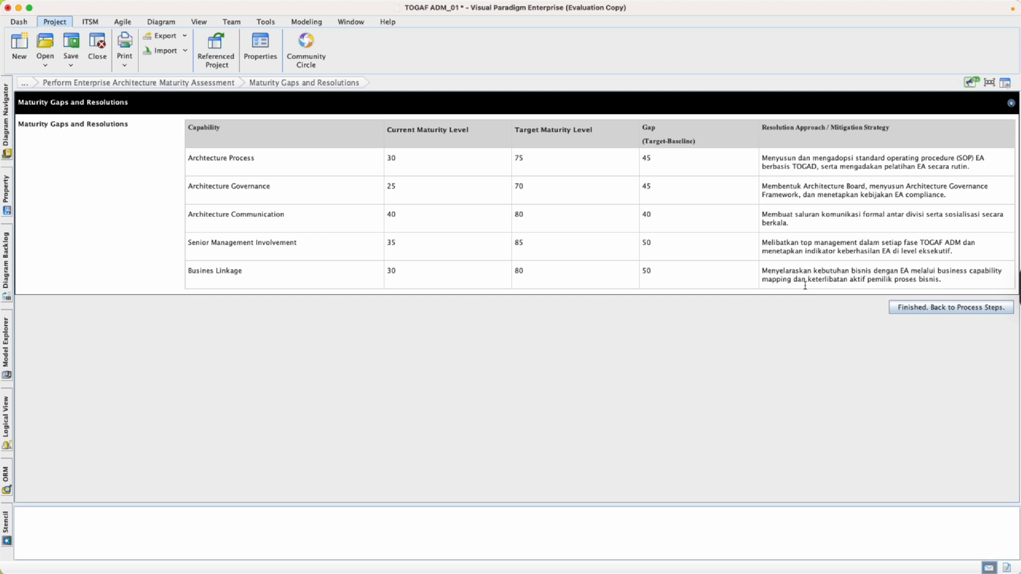
click(935, 311)
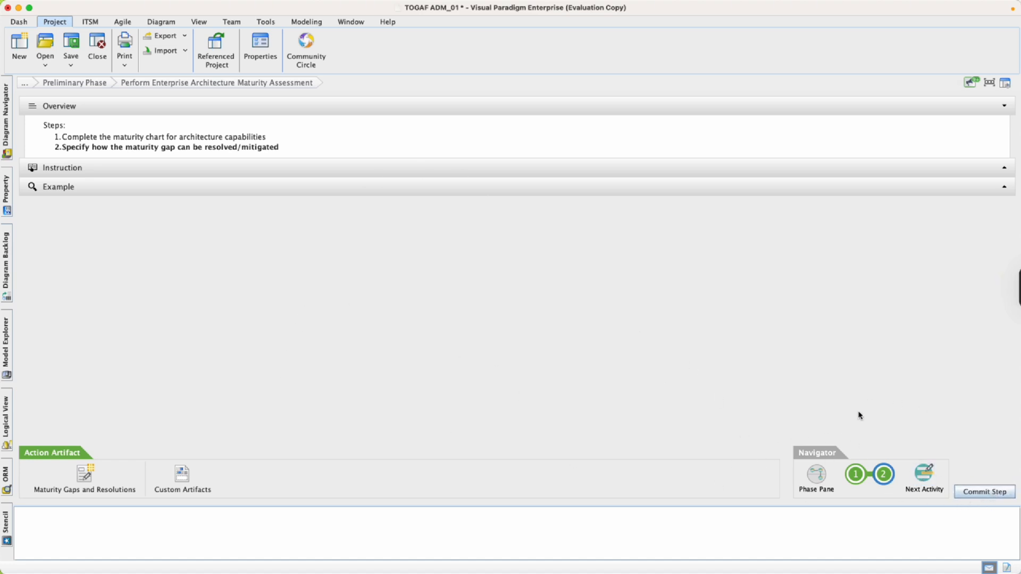
Complete the maturity gap step, applying its changes to all depending artifacts, and save the project
click(985, 496)
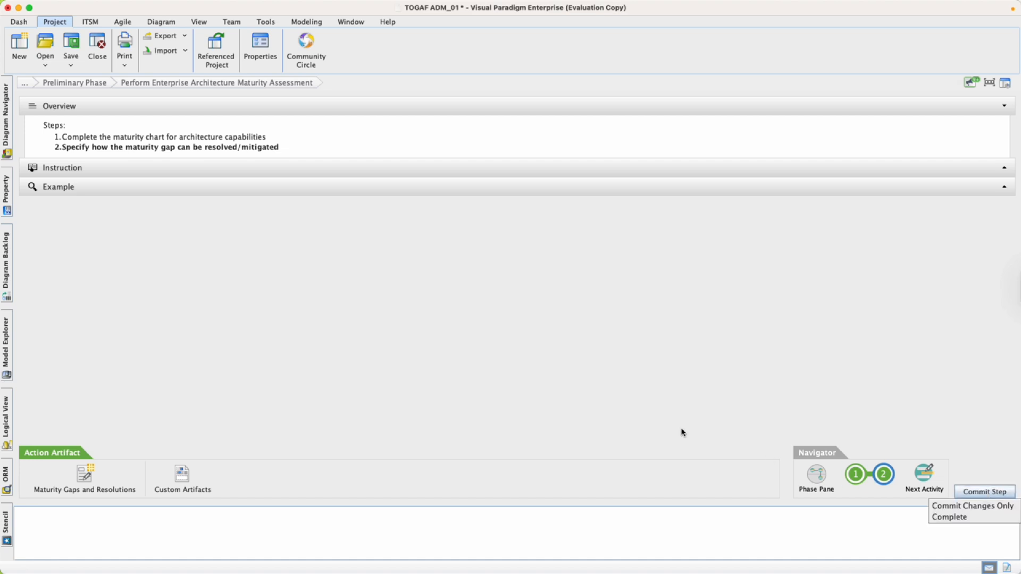
click(947, 518)
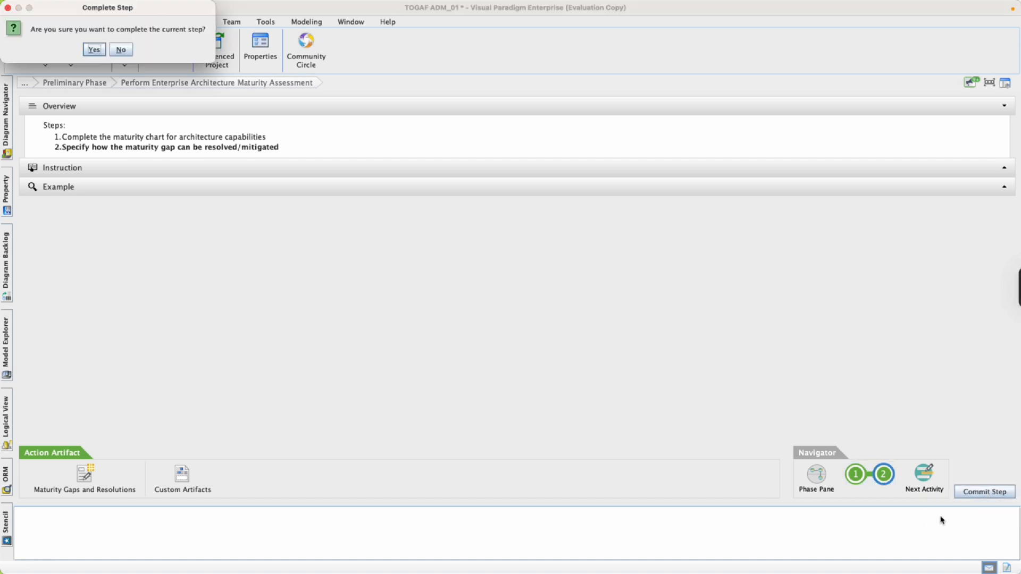
click(94, 50)
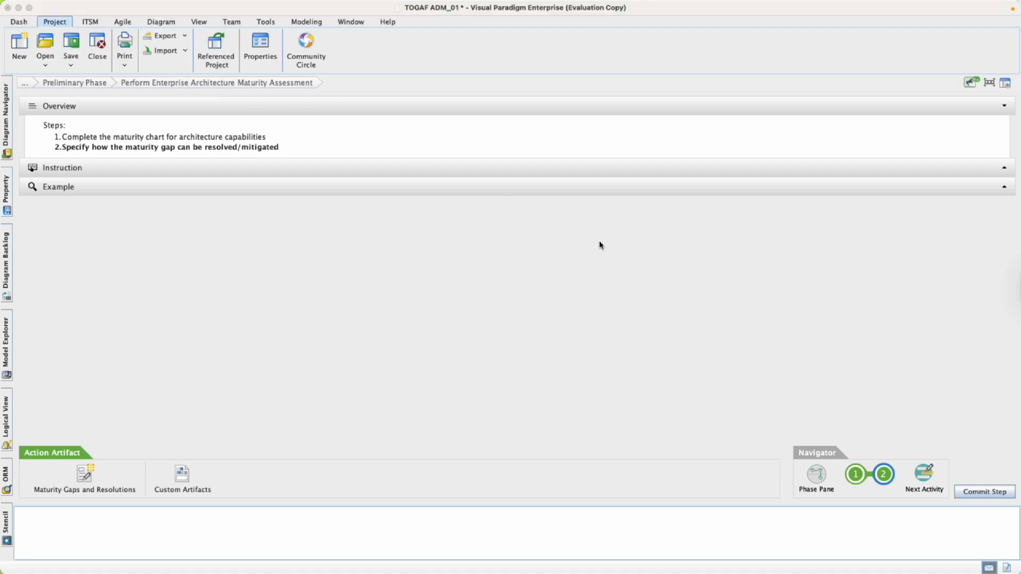
drag(694, 488, 432, 105)
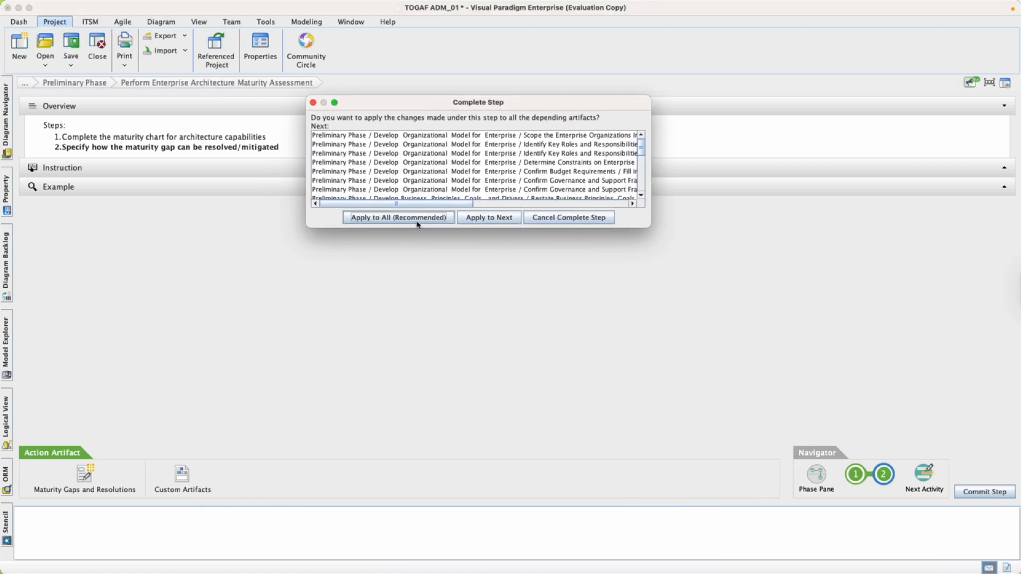
click(400, 219)
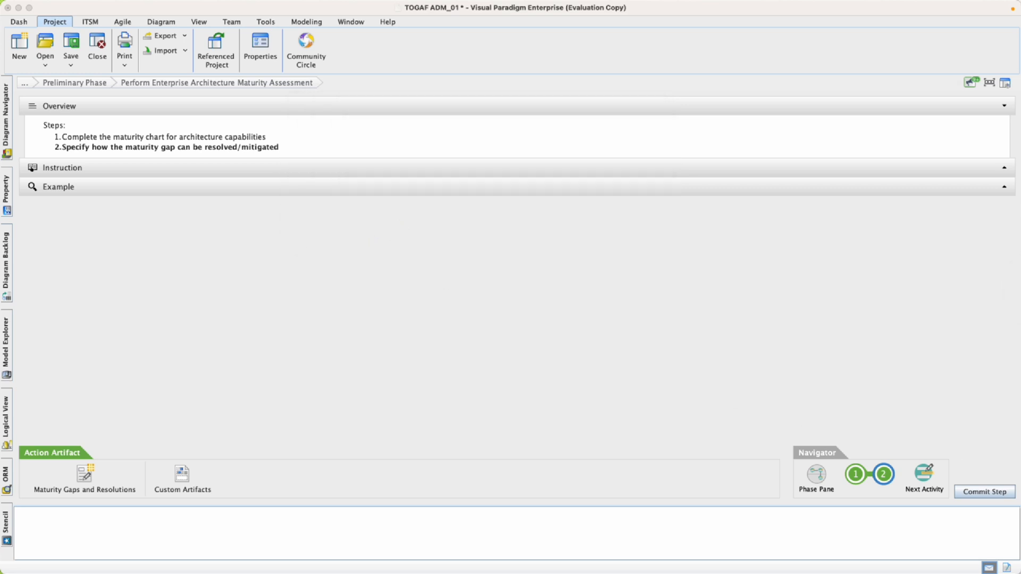
click(984, 491)
drag(955, 480, 499, 137)
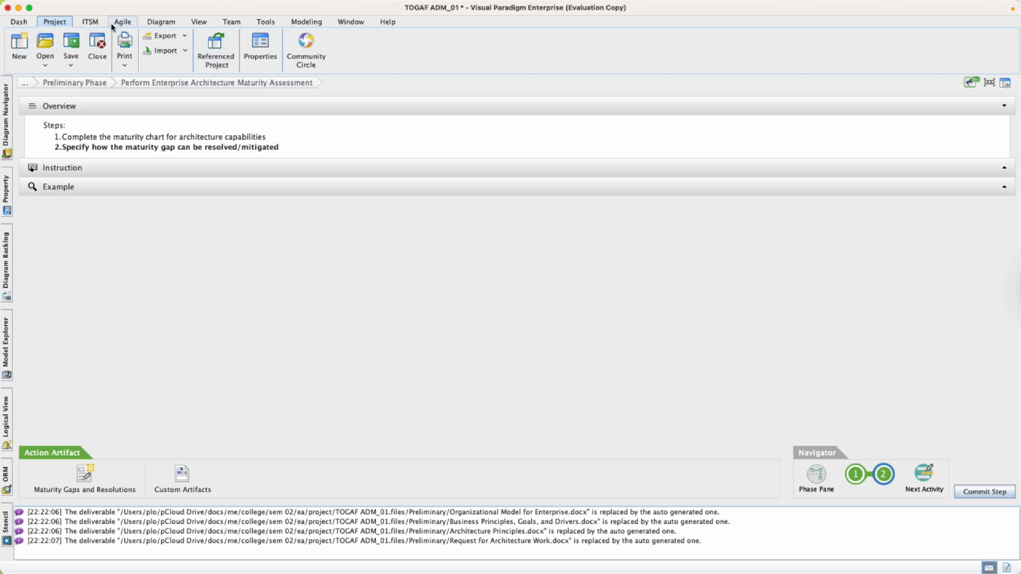
click(71, 51)
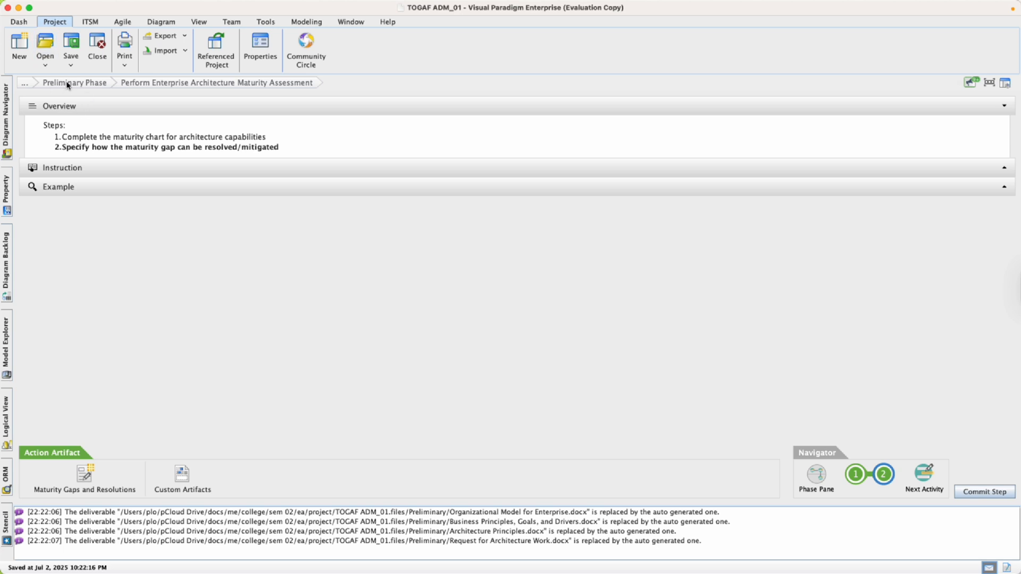
Open the Identify Key Roles and Responsibilities activity from the Preliminary Phase and read its instruction and example for listing key roles
click(68, 84)
click(328, 137)
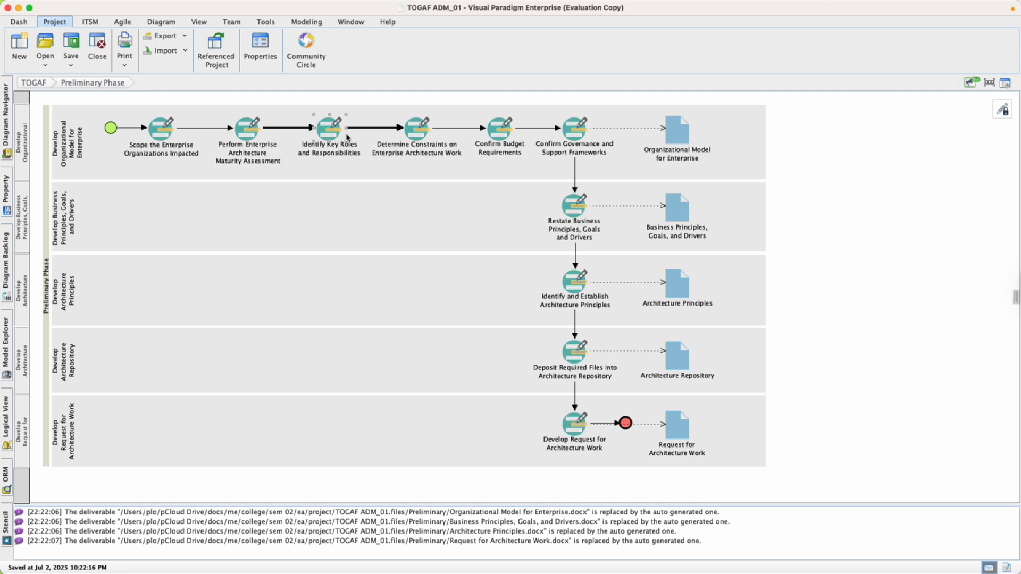
double_click(336, 135)
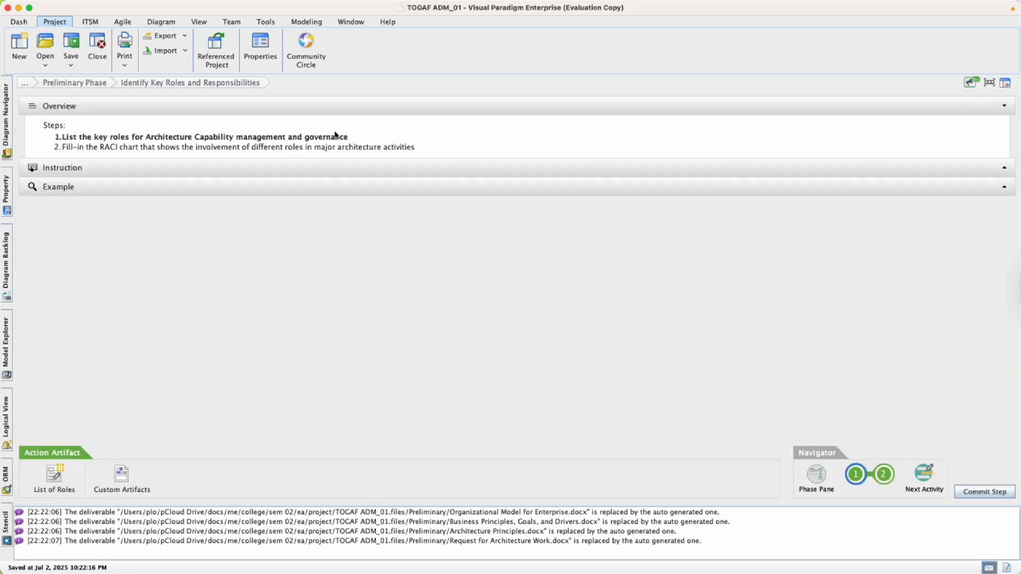
click(170, 167)
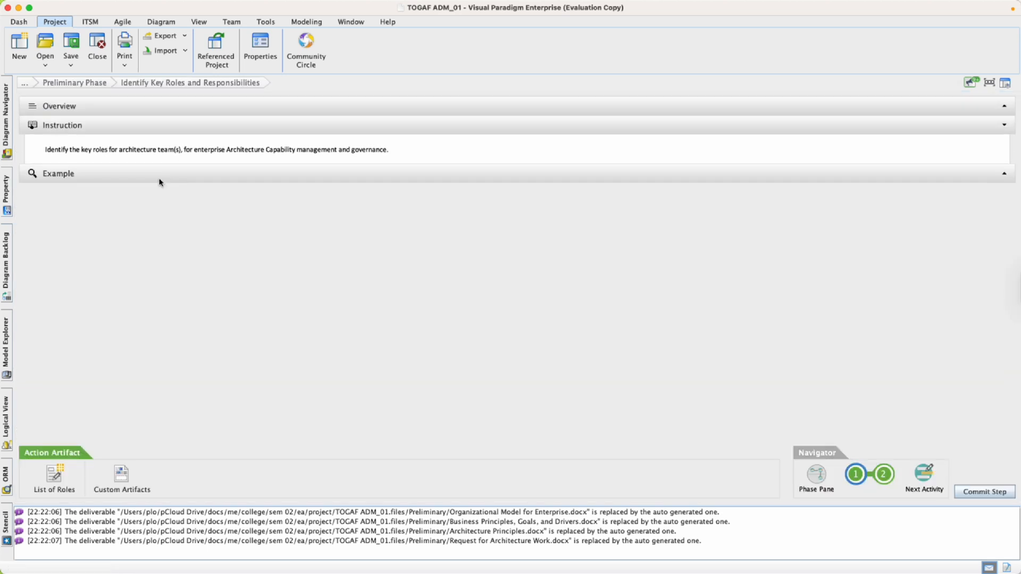
click(161, 175)
scroll(182, 294, down, 5)
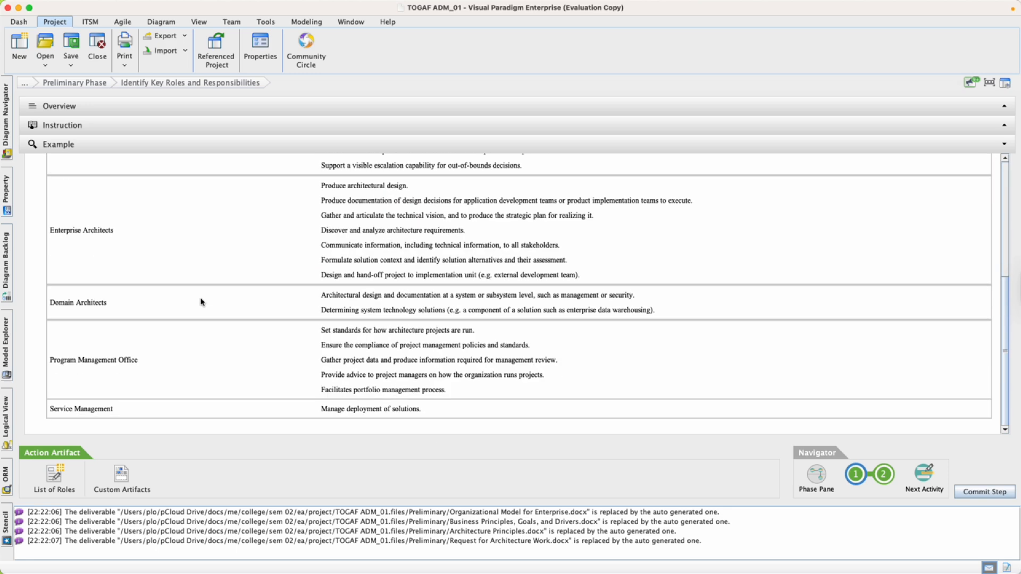
Review the project's List of Roles table and return to the Preliminary Phase process
click(62, 475)
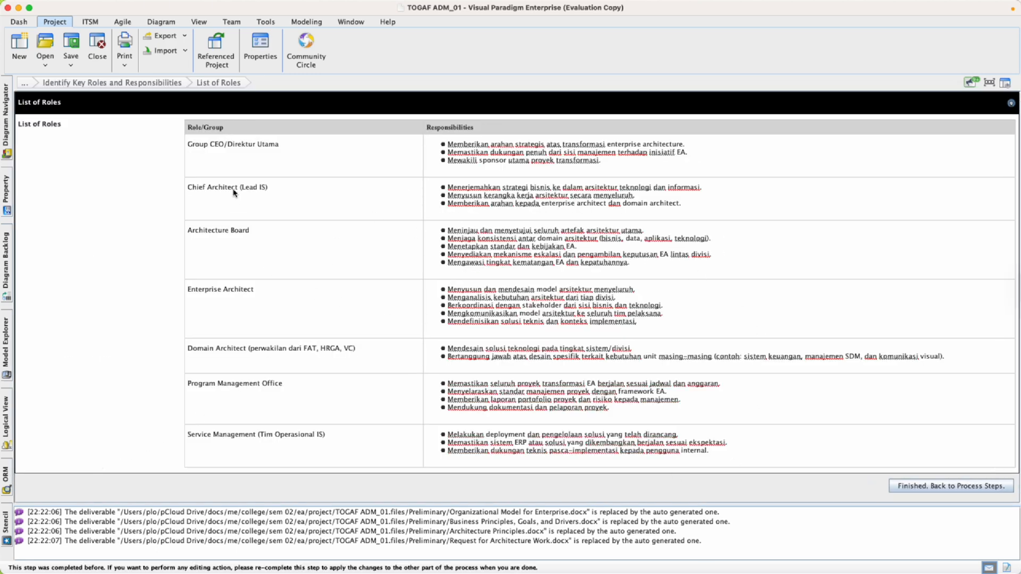
click(131, 85)
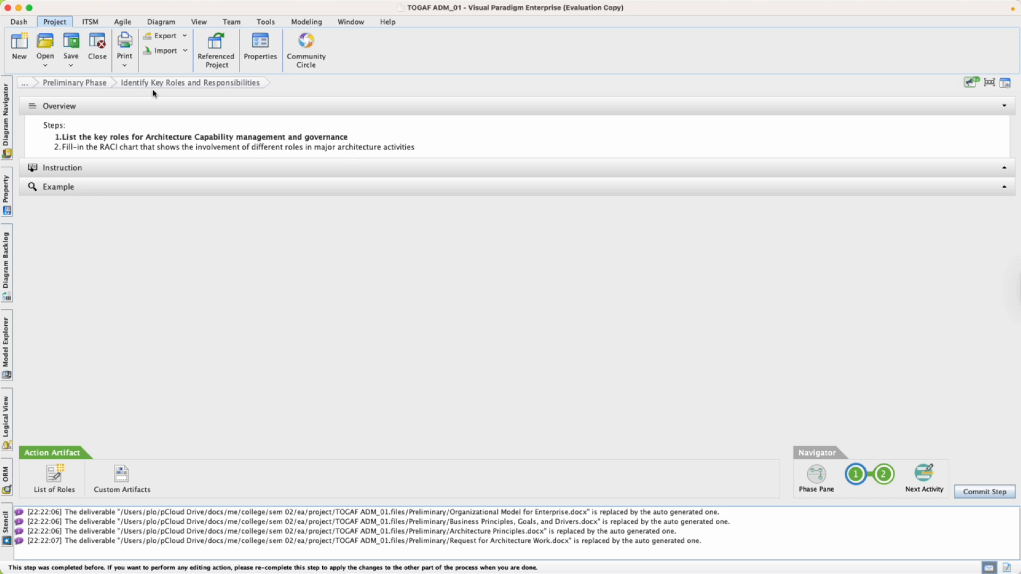
click(82, 83)
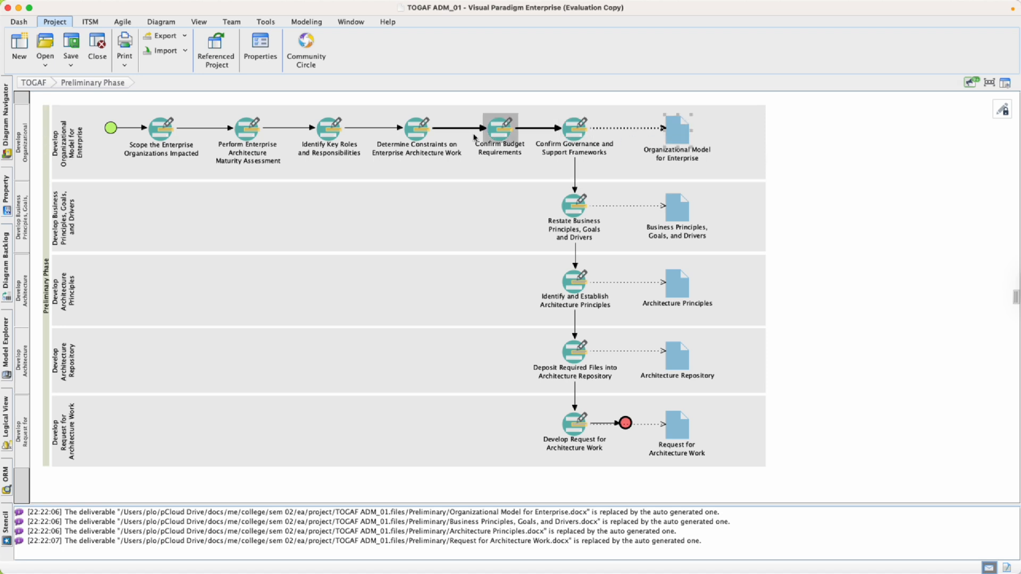
Open the Confirm Governance and Support Frameworks activity and view its instruction and example
click(570, 130)
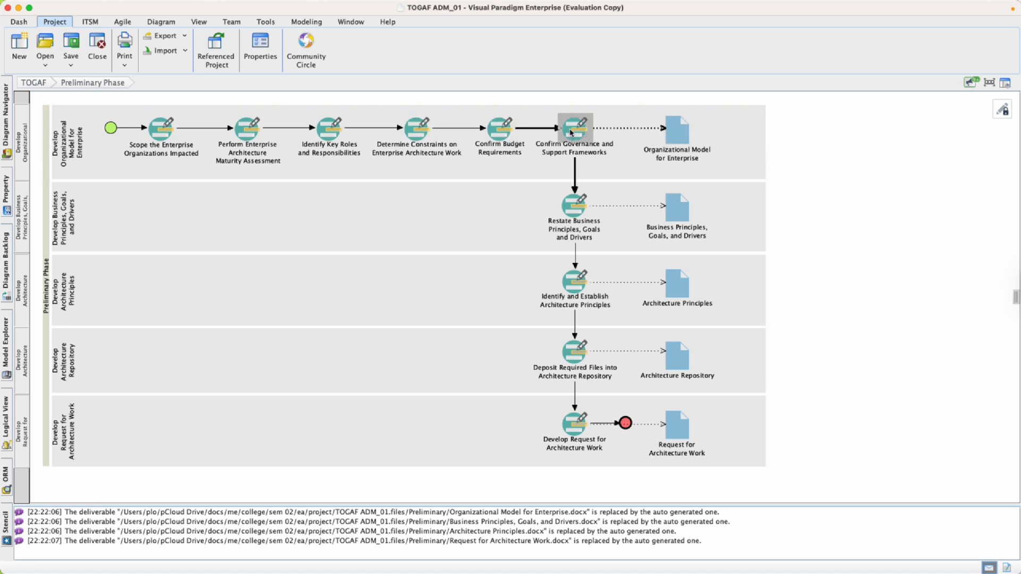
double_click(570, 131)
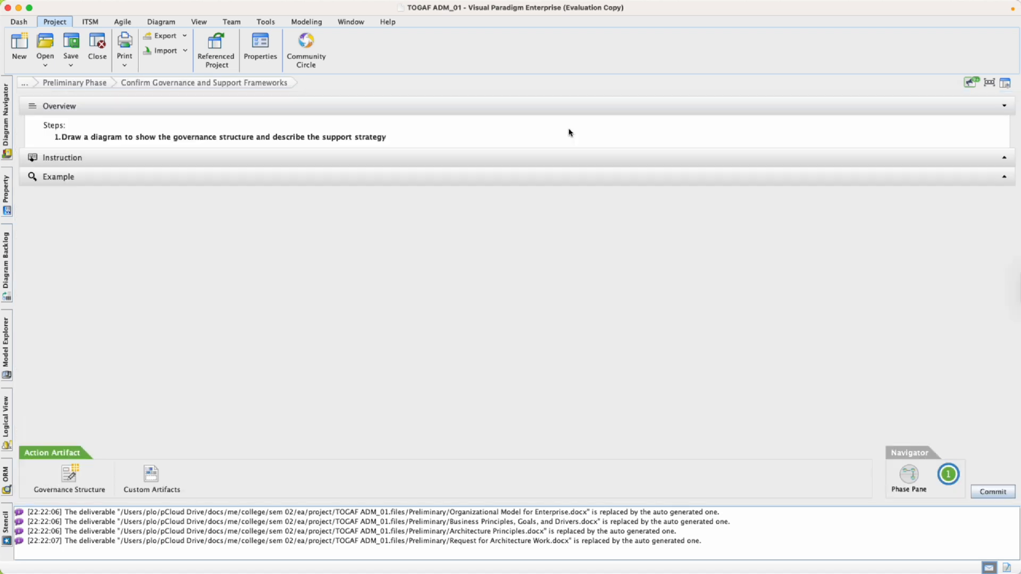
click(230, 156)
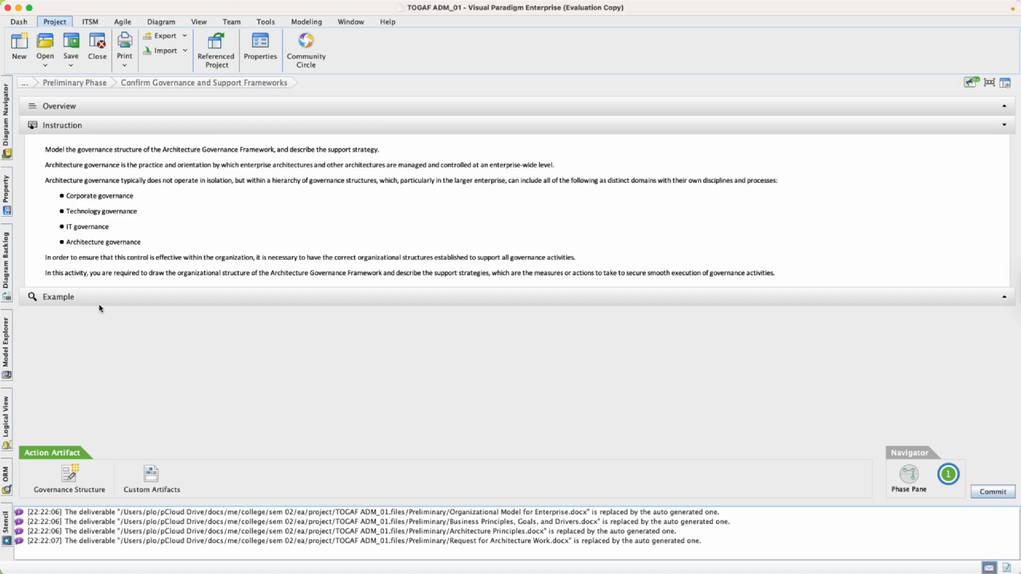
click(100, 299)
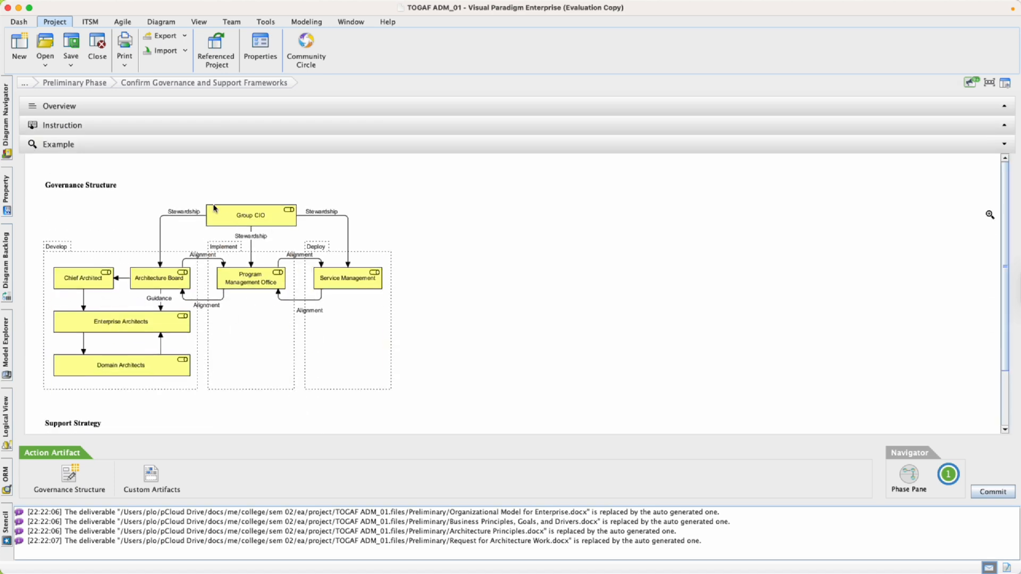
Open the project's Governance Structure artifact and its diagram, and try to show the diagram's sample
click(89, 479)
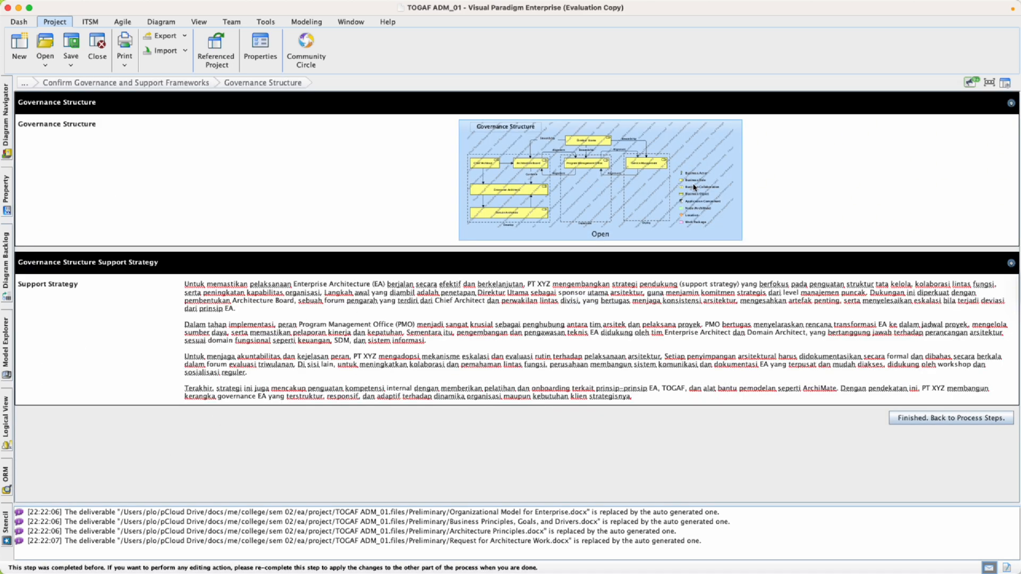
click(502, 206)
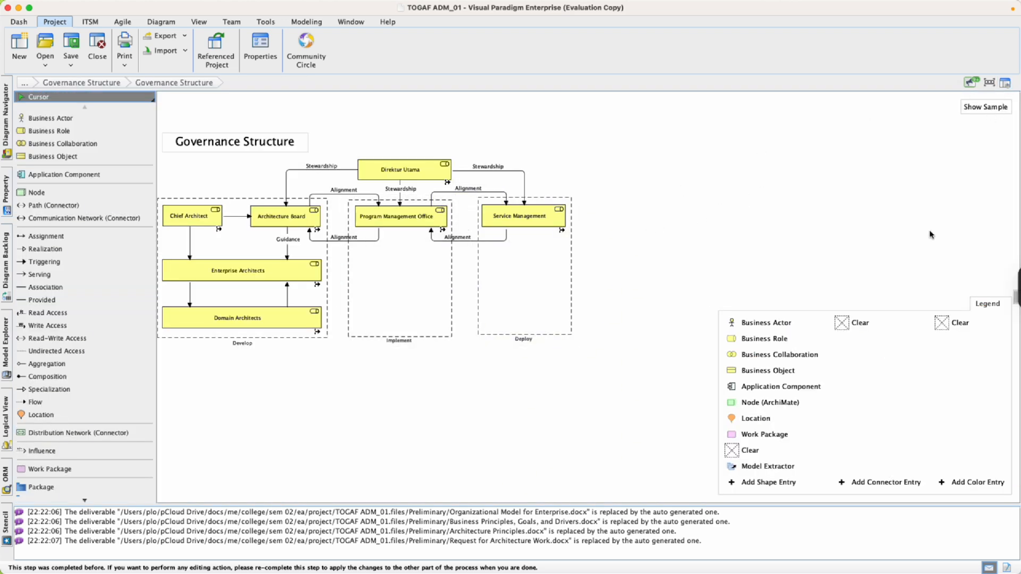
click(184, 84)
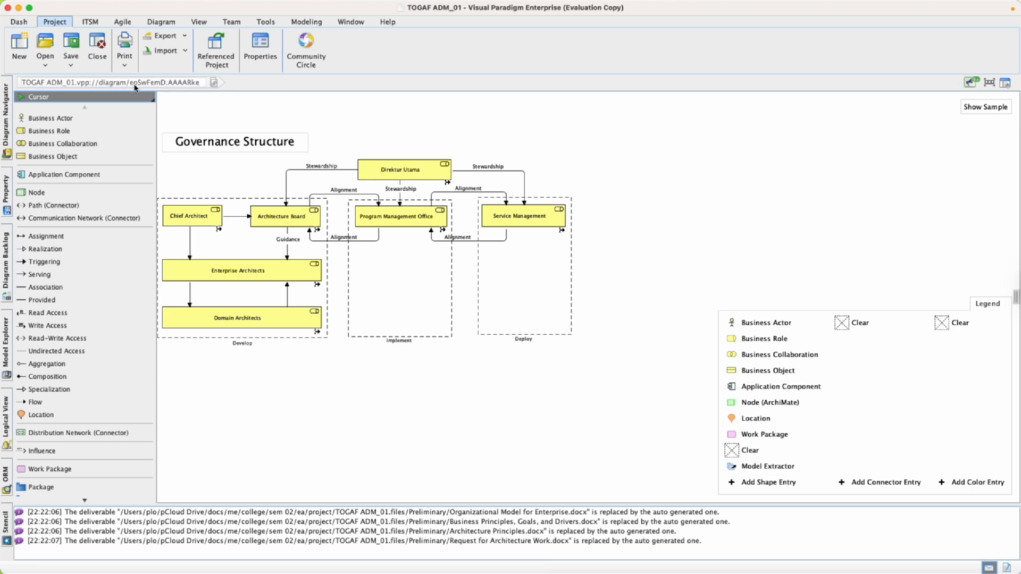
click(985, 107)
click(984, 109)
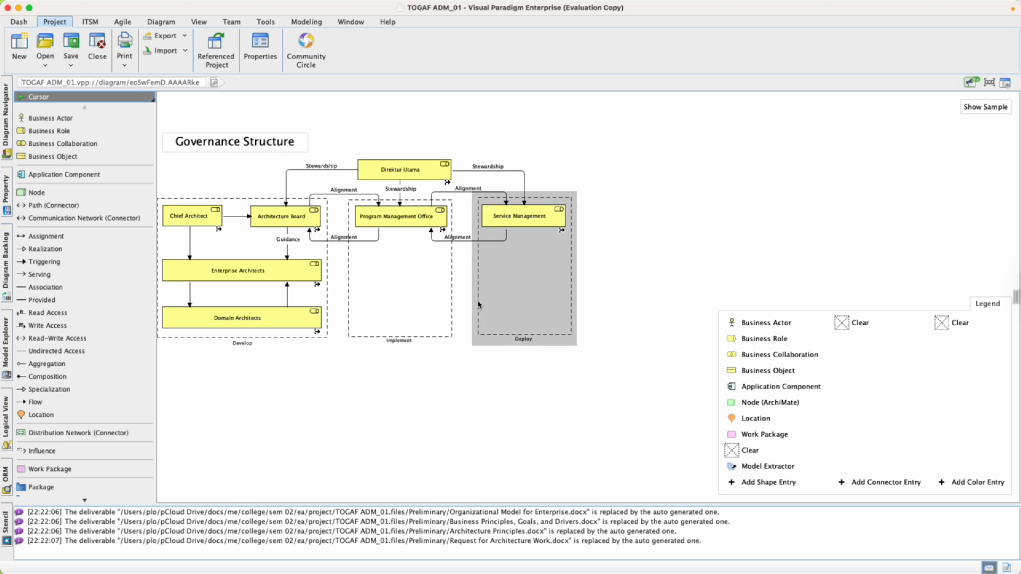
click(328, 405)
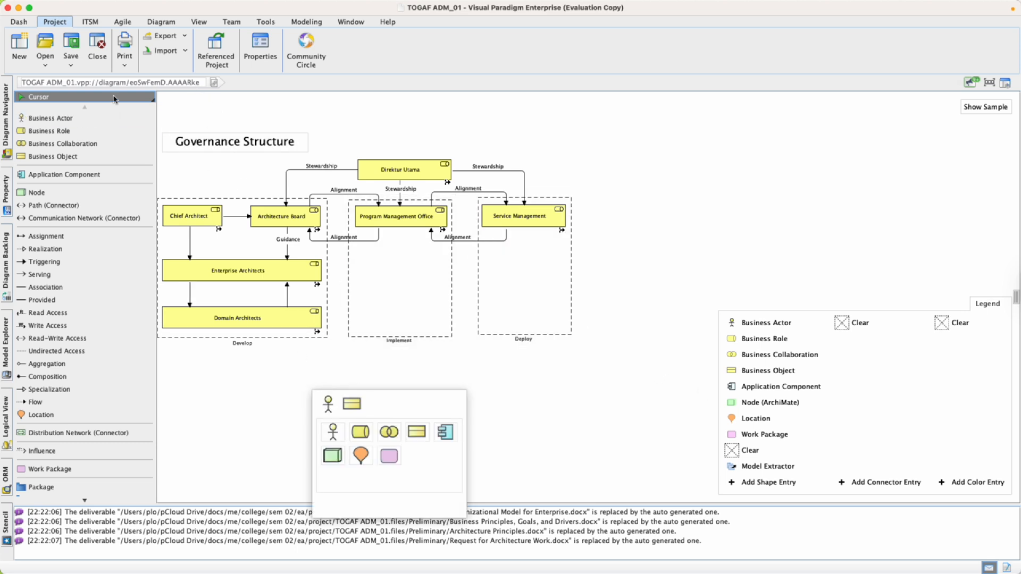
click(327, 116)
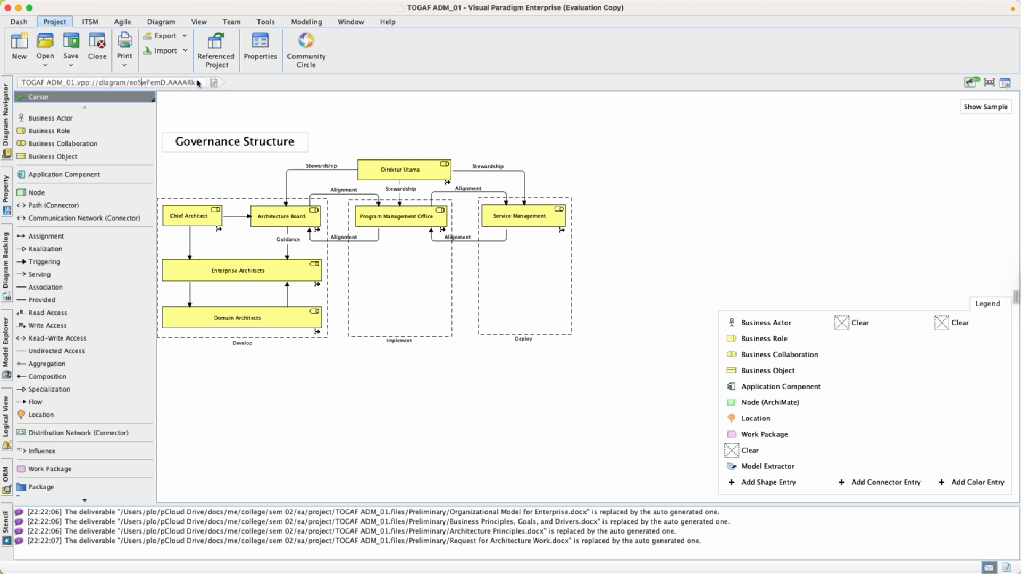
double_click(240, 116)
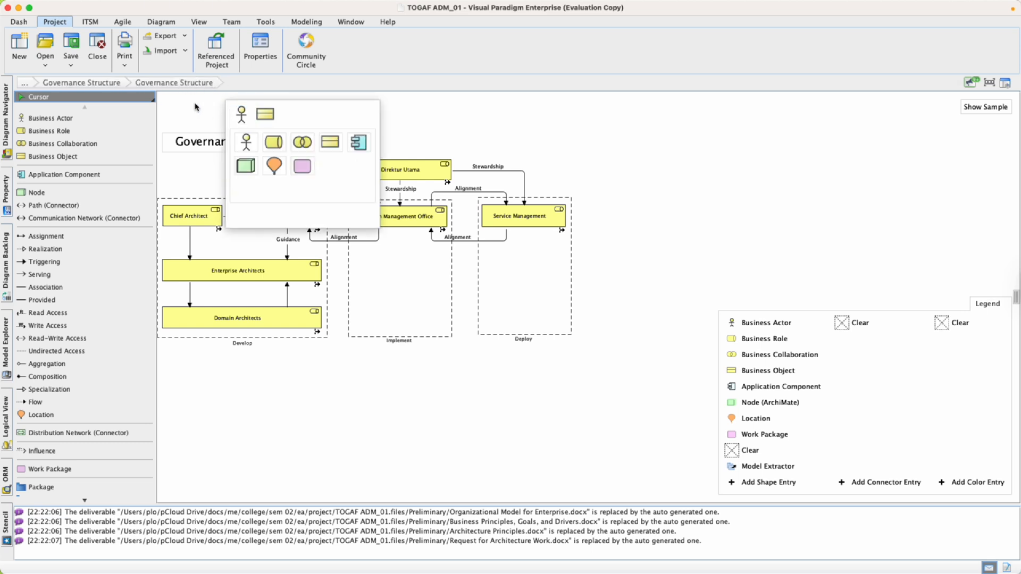
click(197, 108)
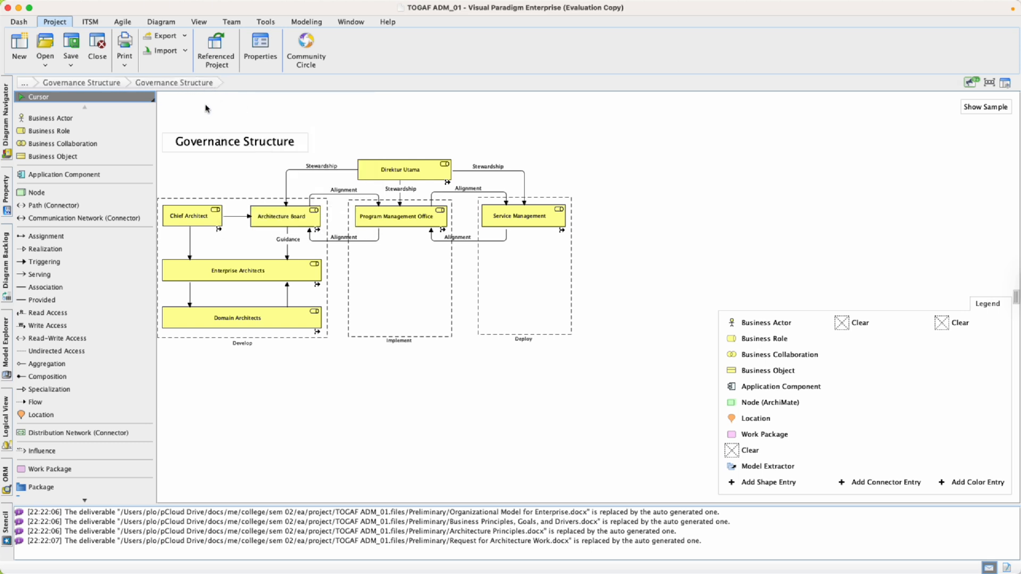
Leave the Governance Structure diagram and go back through its activity to the Preliminary Phase process
click(112, 84)
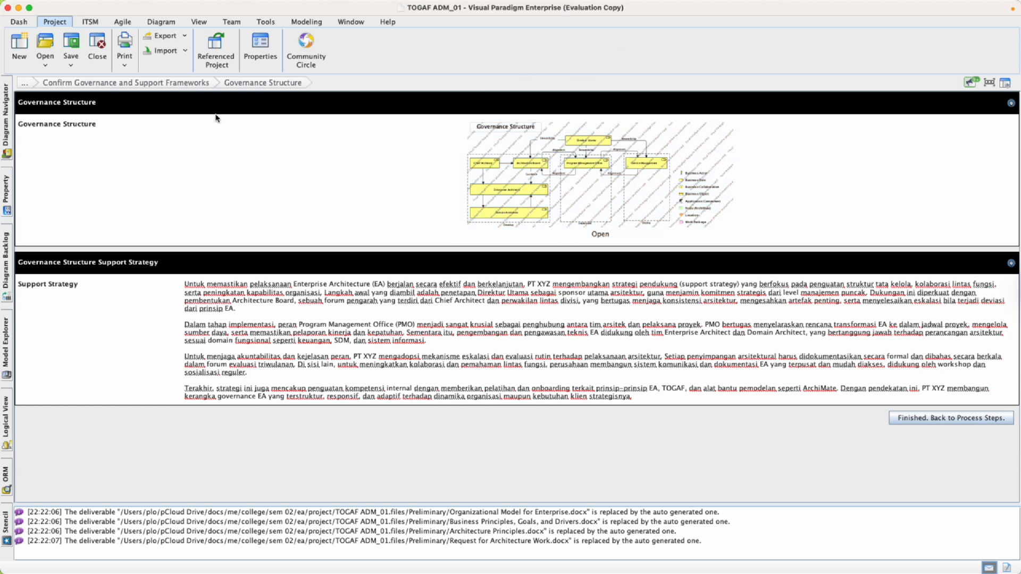
click(189, 84)
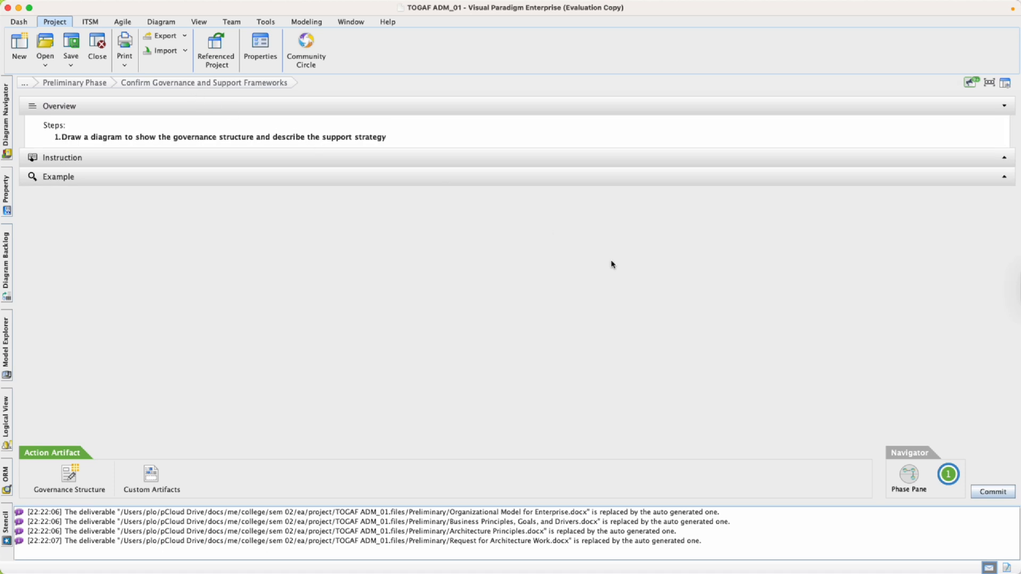
click(94, 84)
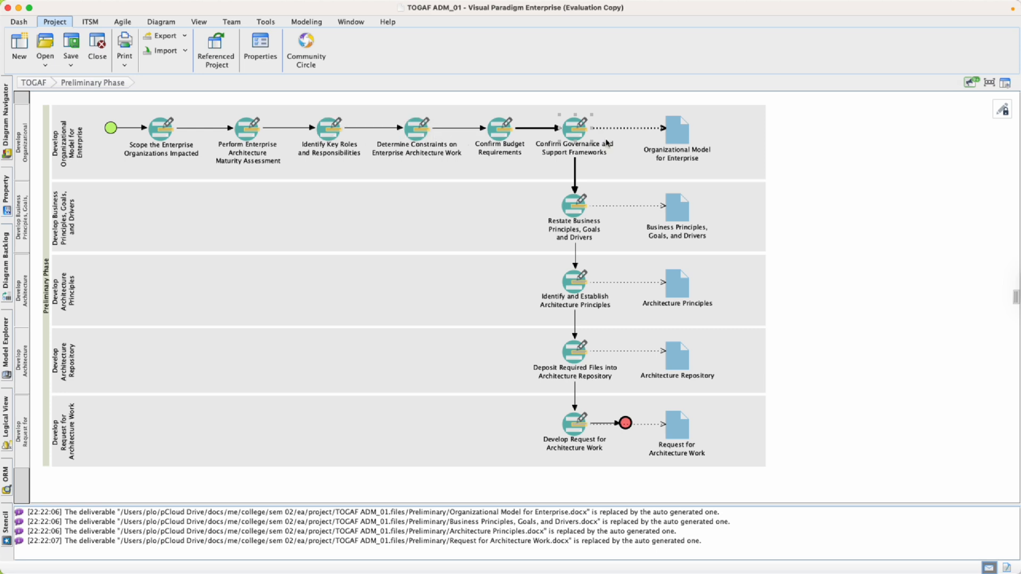
Generate the Organizational Model for Enterprise deliverable as a Word file in docs/preliminary phase, overwriting the existing file, and open it in Word
click(675, 136)
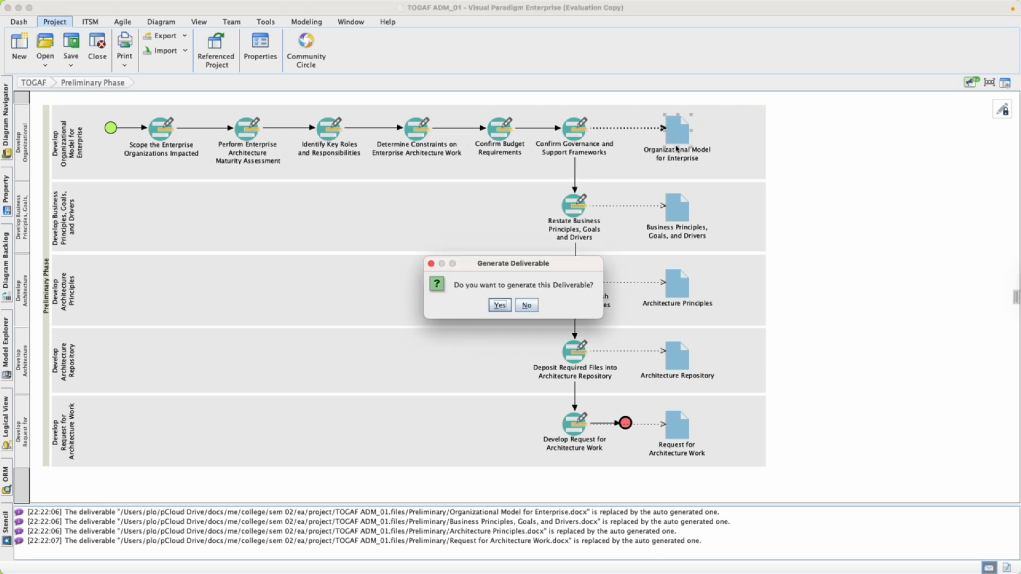
click(500, 306)
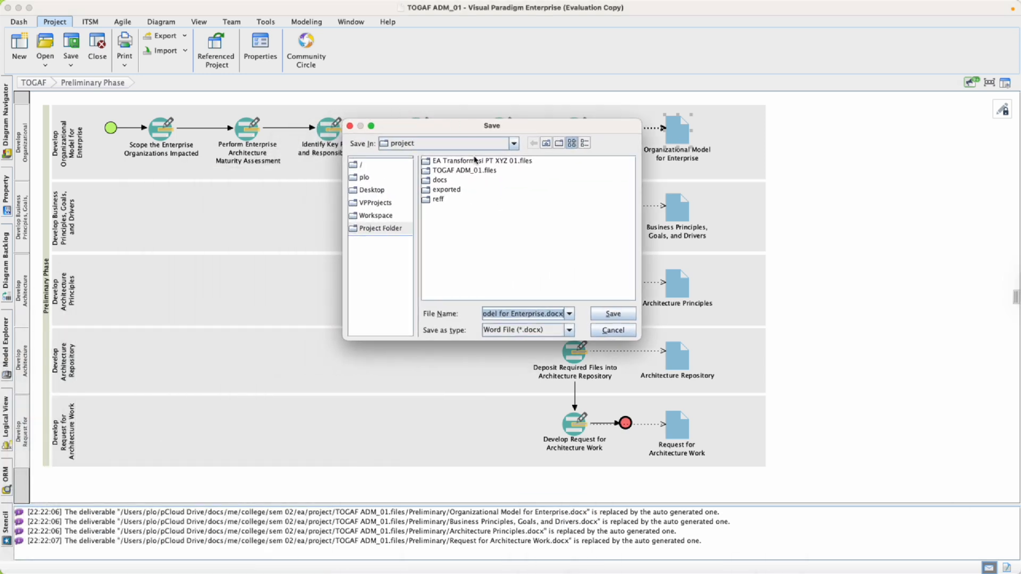
double_click(446, 183)
double_click(473, 162)
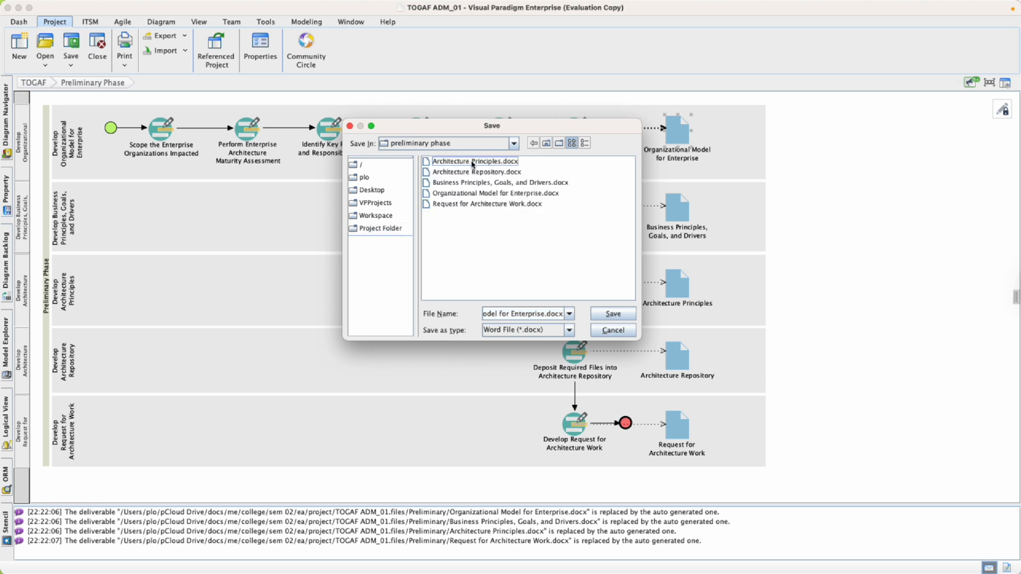
click(613, 313)
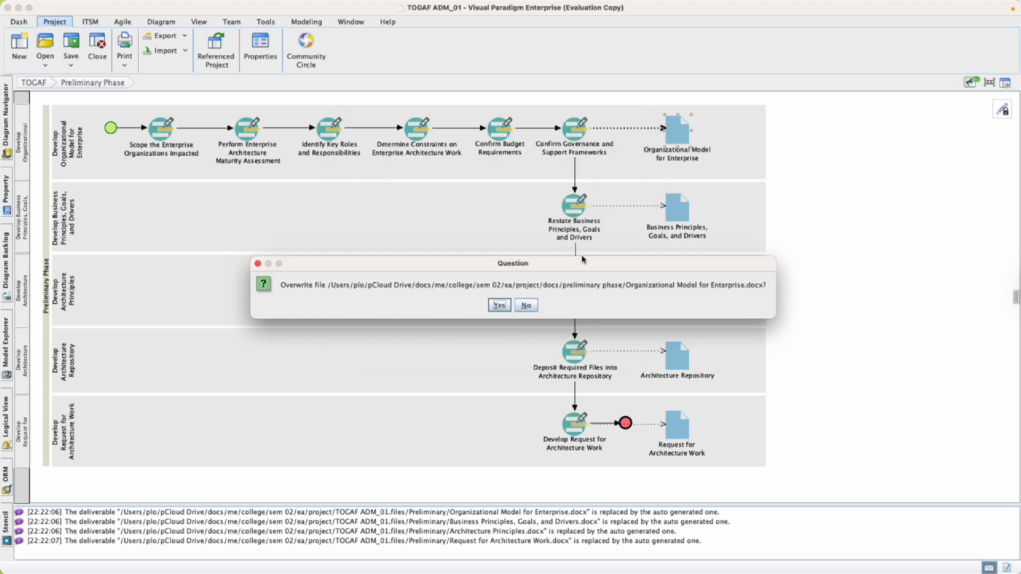
click(498, 304)
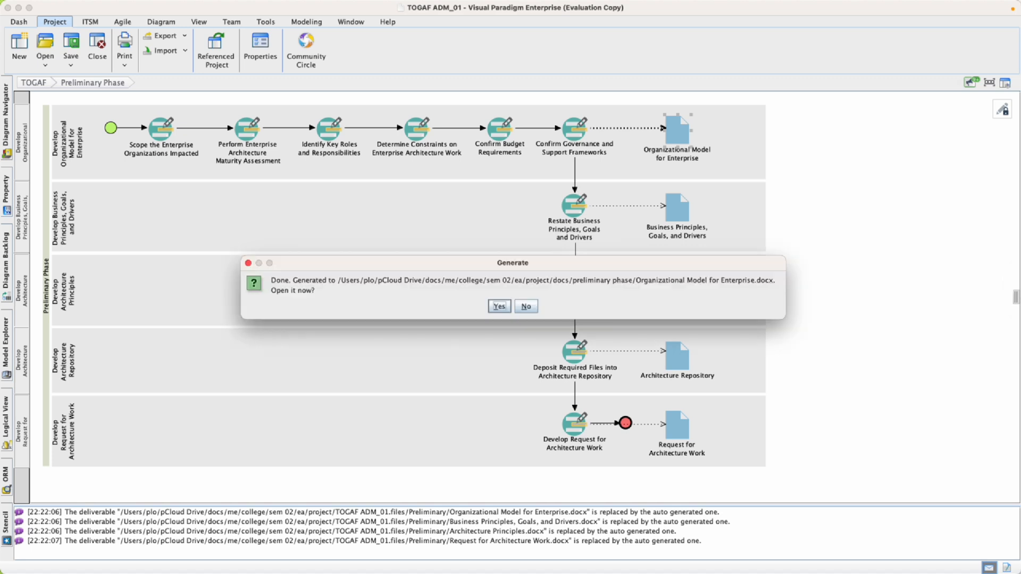
click(499, 306)
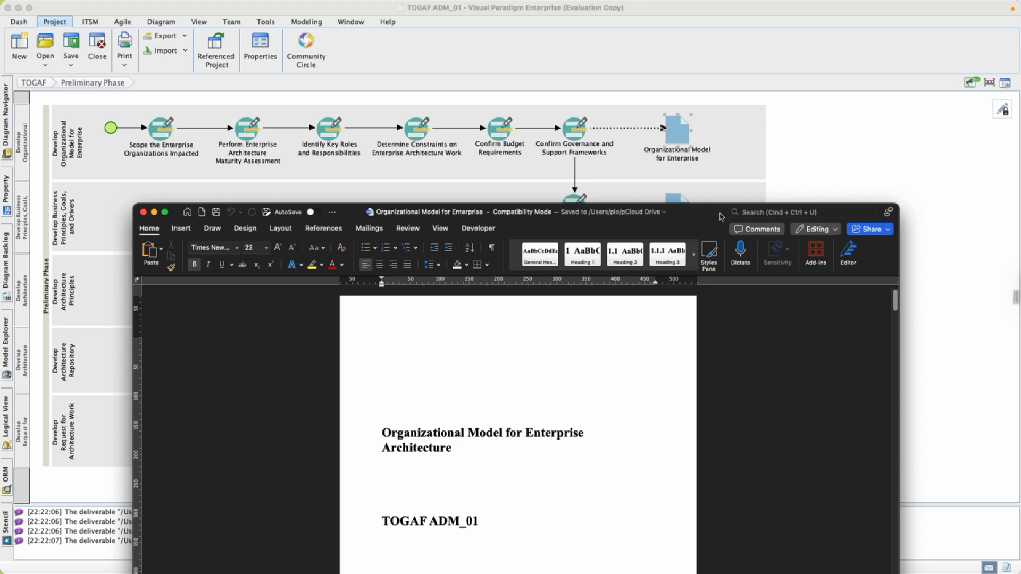
Enlarge the document window and examine the opening pages through the Scope of Organizations Impacted diagram, keys and impact table
double_click(716, 215)
scroll(402, 307, down, 20)
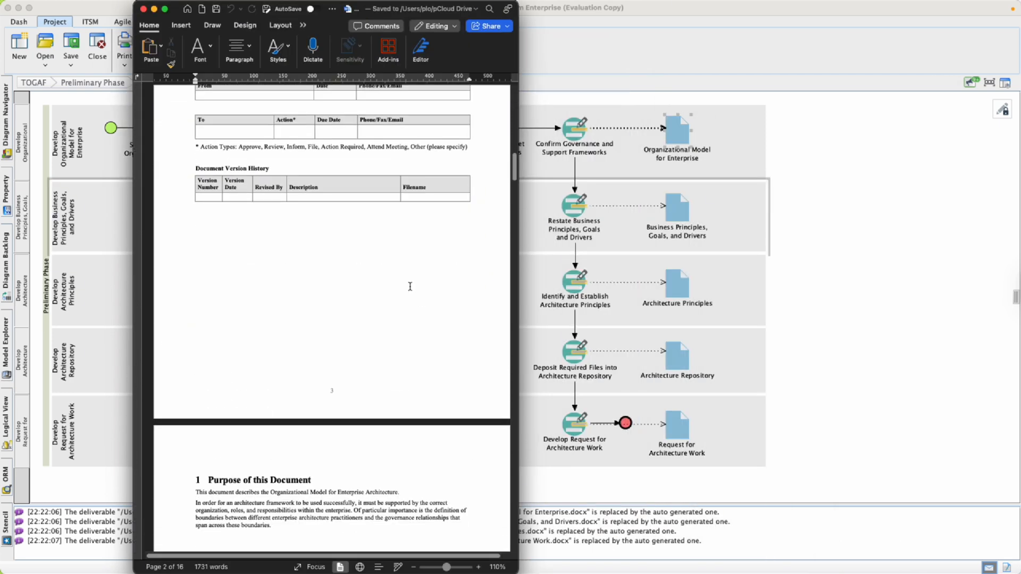
scroll(390, 288, up, 3)
scroll(387, 290, down, 6)
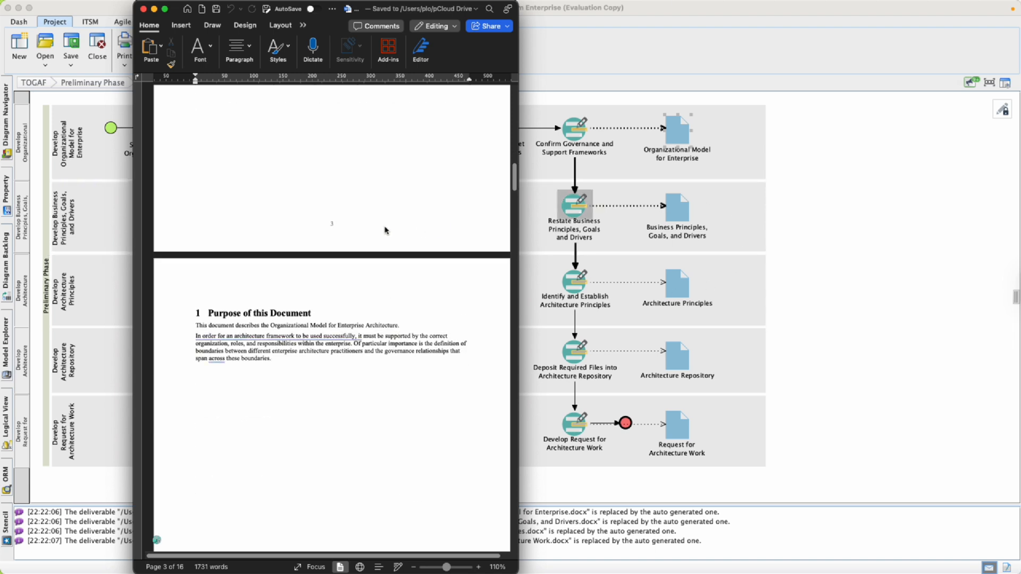
scroll(376, 238, down, 2)
scroll(292, 295, down, 20)
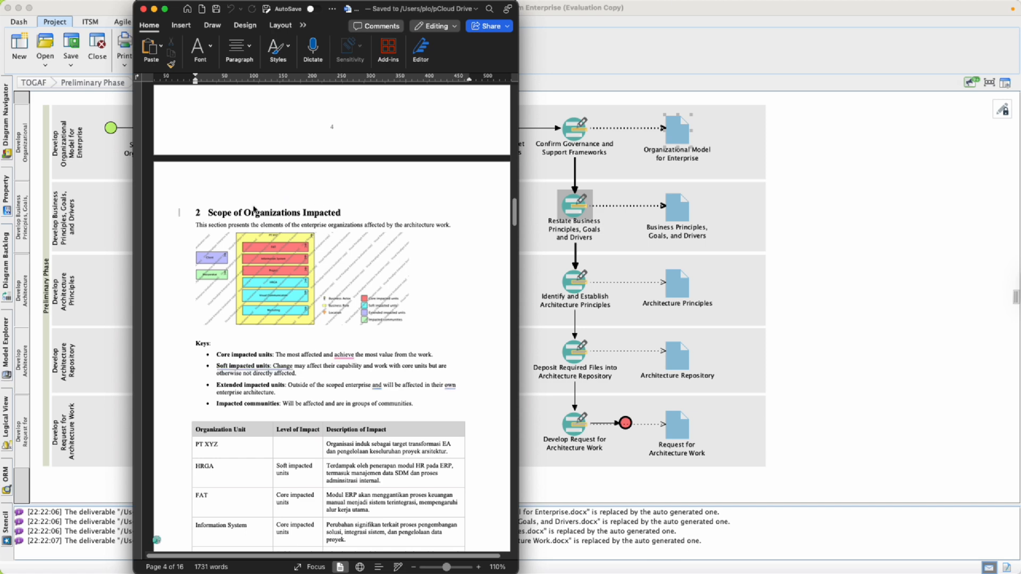
scroll(292, 218, down, 4)
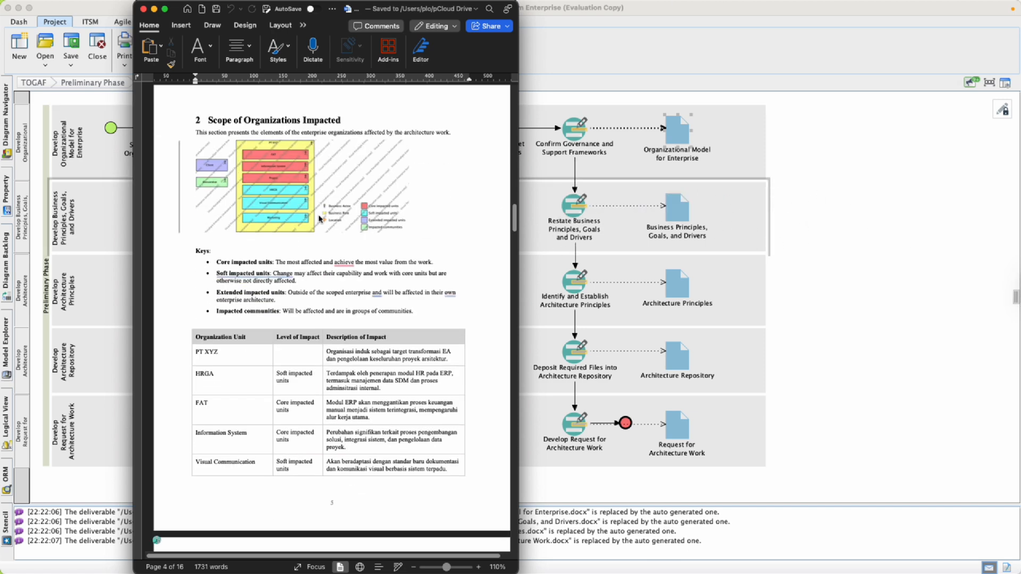
scroll(319, 218, up, 1)
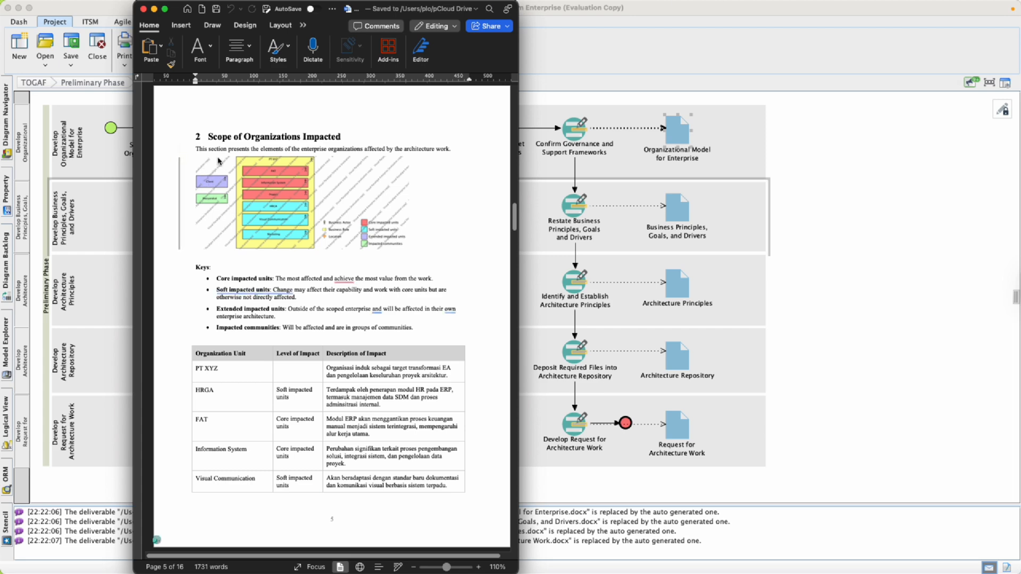
scroll(391, 238, down, 1)
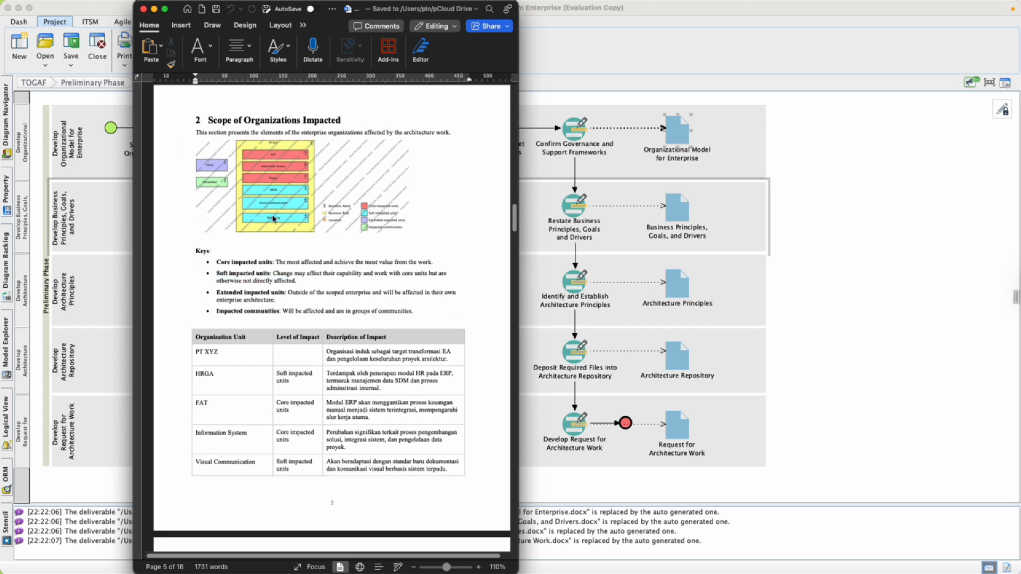
click(219, 271)
click(291, 432)
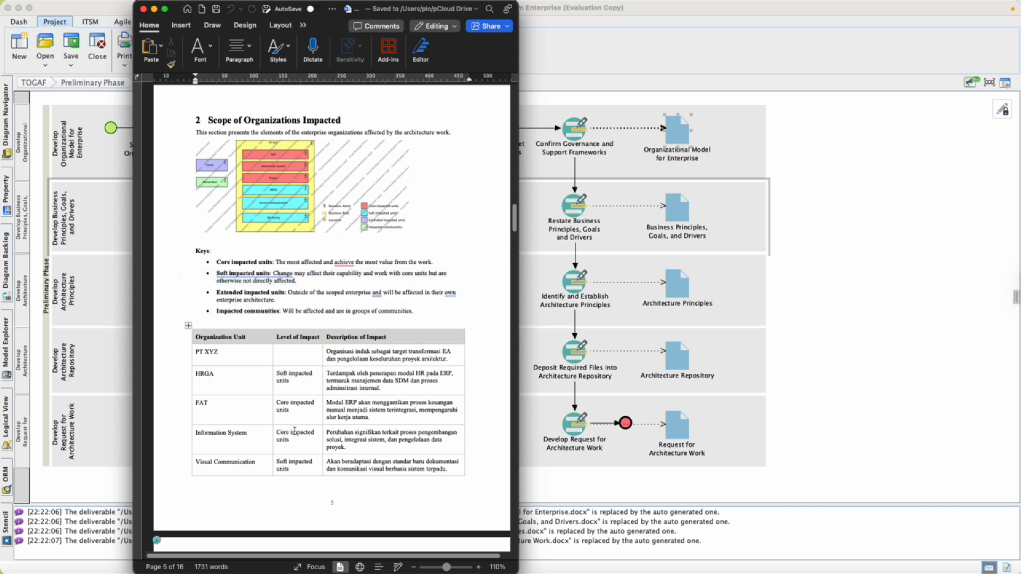
Skim the maturity assessment, RACI and governance sections of the generated document, and close it to return to Visual Paradigm
scroll(352, 397, down, 15)
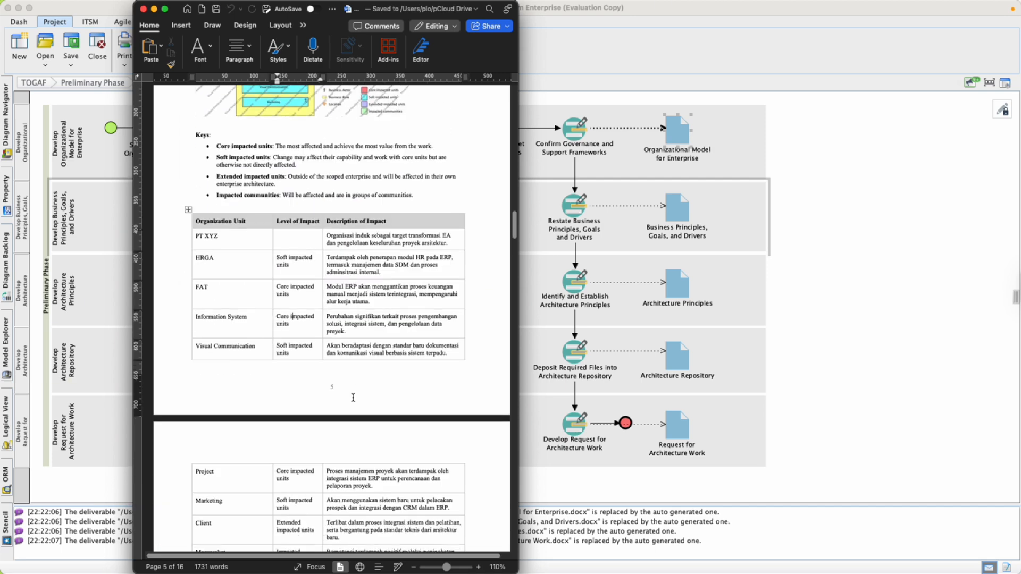
scroll(357, 396, down, 10)
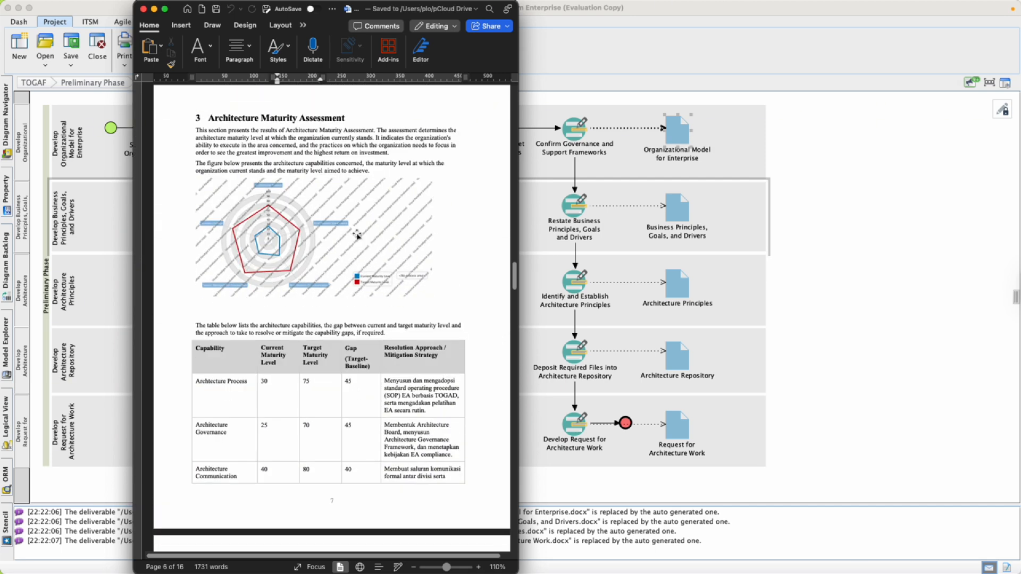
scroll(336, 373, down, 20)
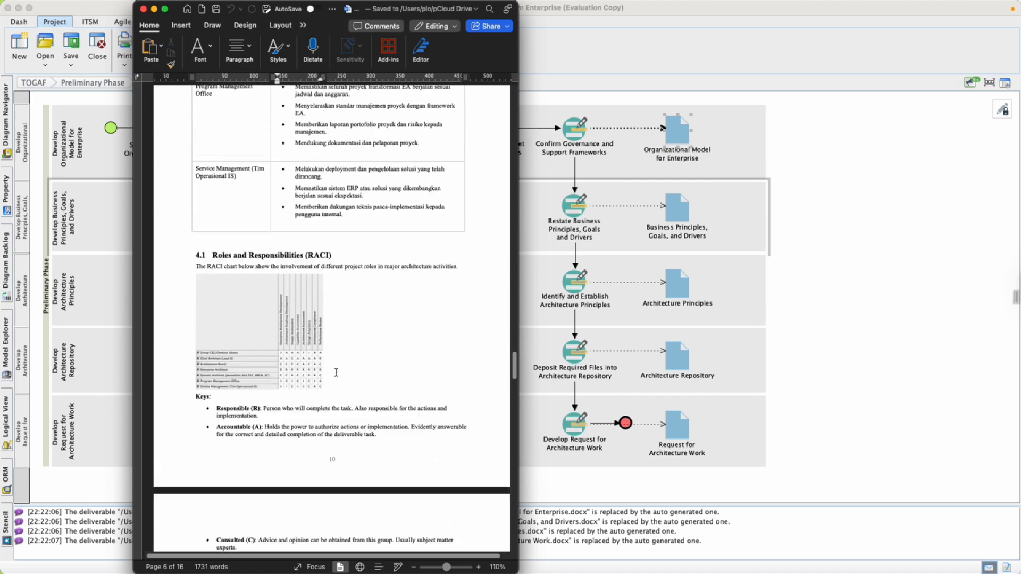
scroll(341, 376, up, 15)
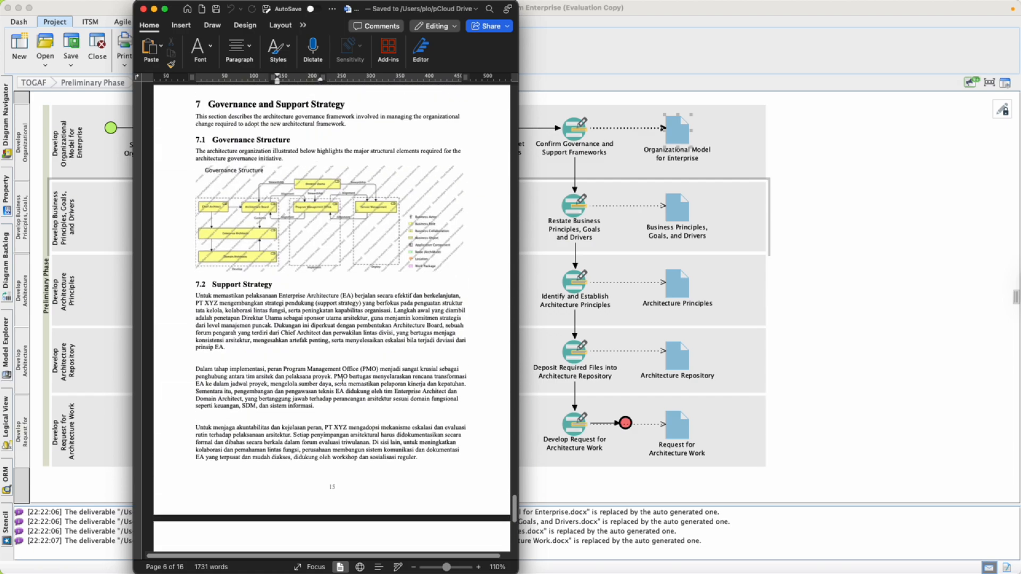
click(144, 9)
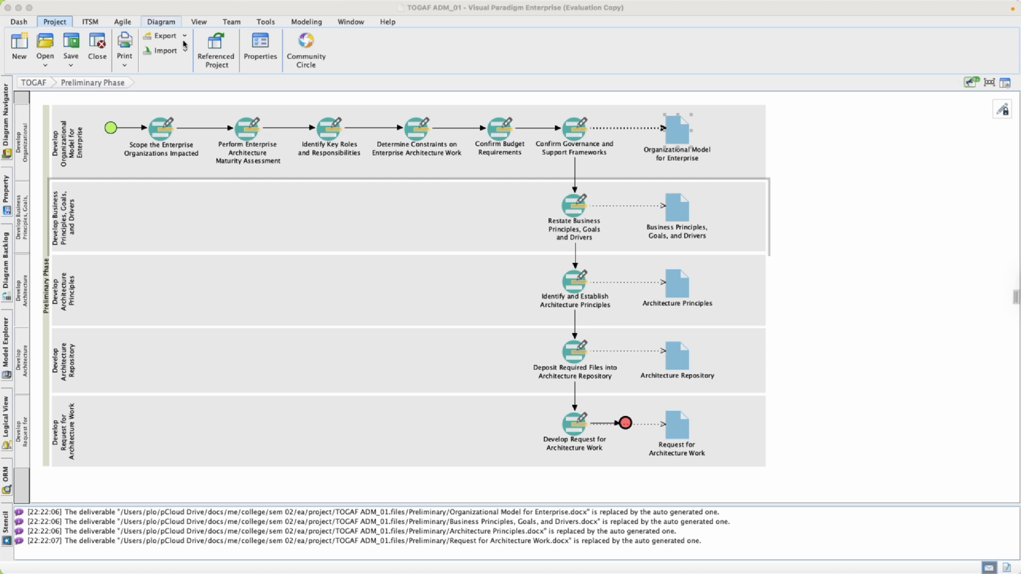
Open the Restate Business Principles, Goals and Drivers activity and read its instruction and example for restating business principles
click(571, 213)
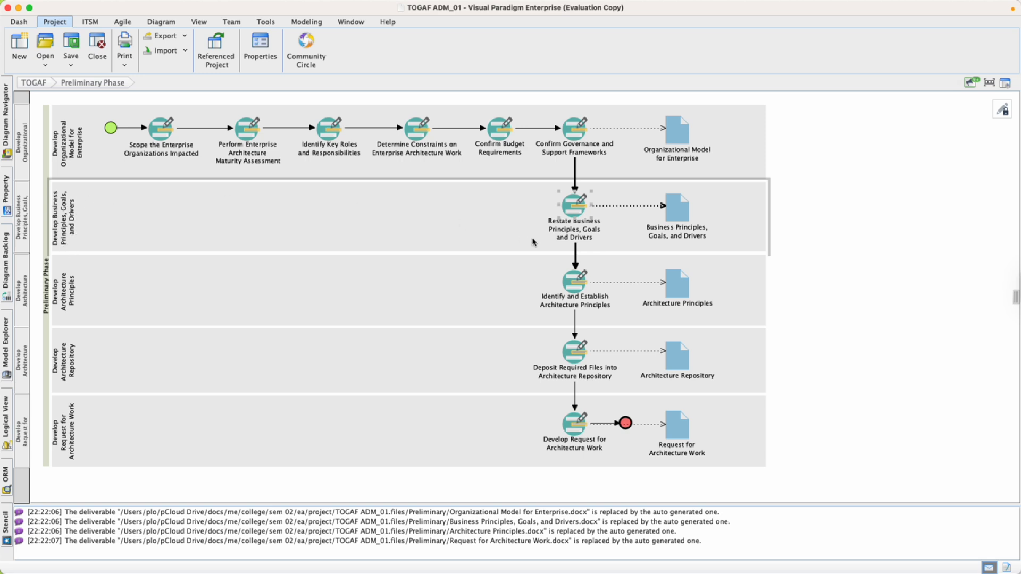
double_click(575, 213)
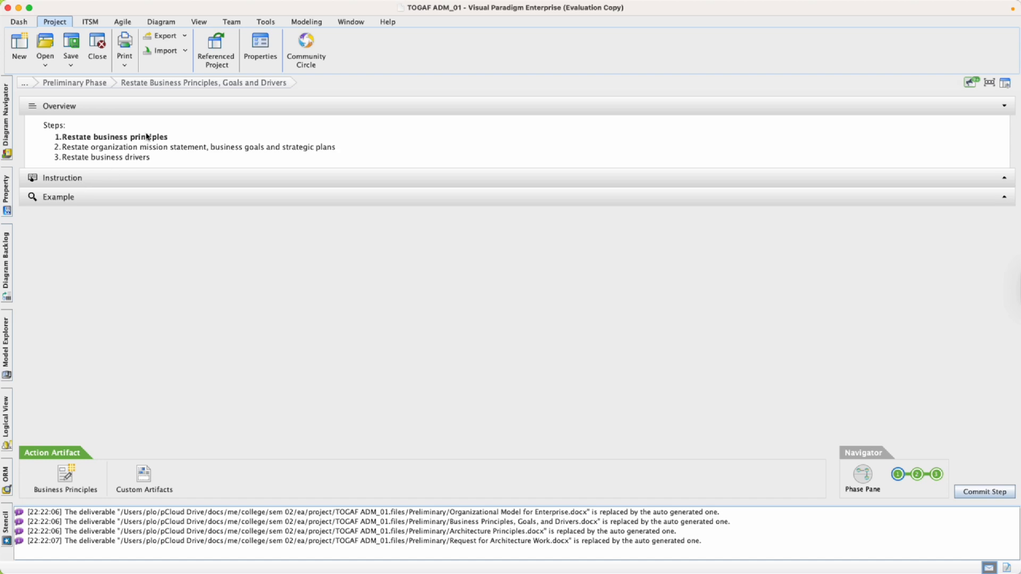
click(111, 181)
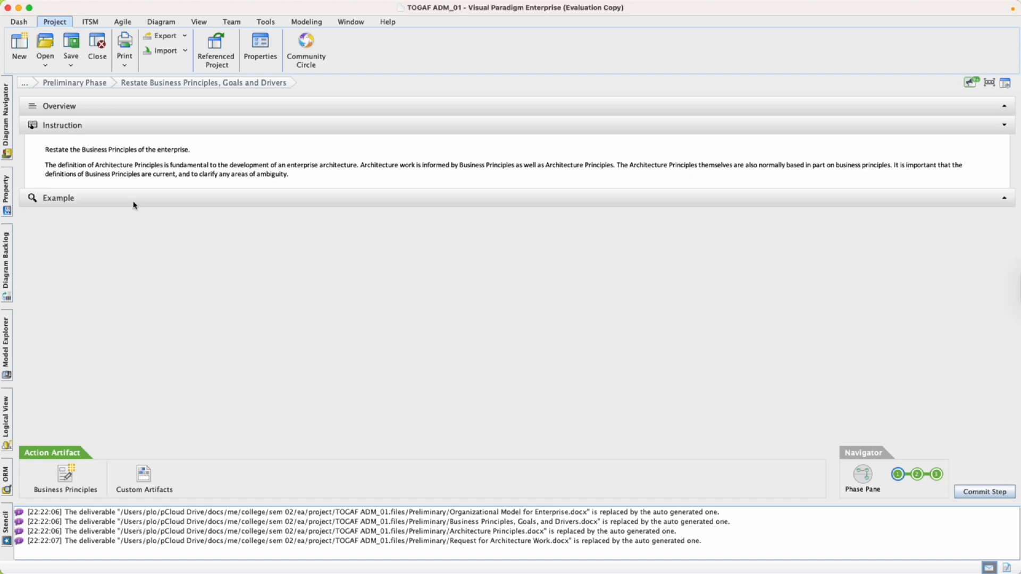
click(133, 198)
scroll(240, 237, down, 5)
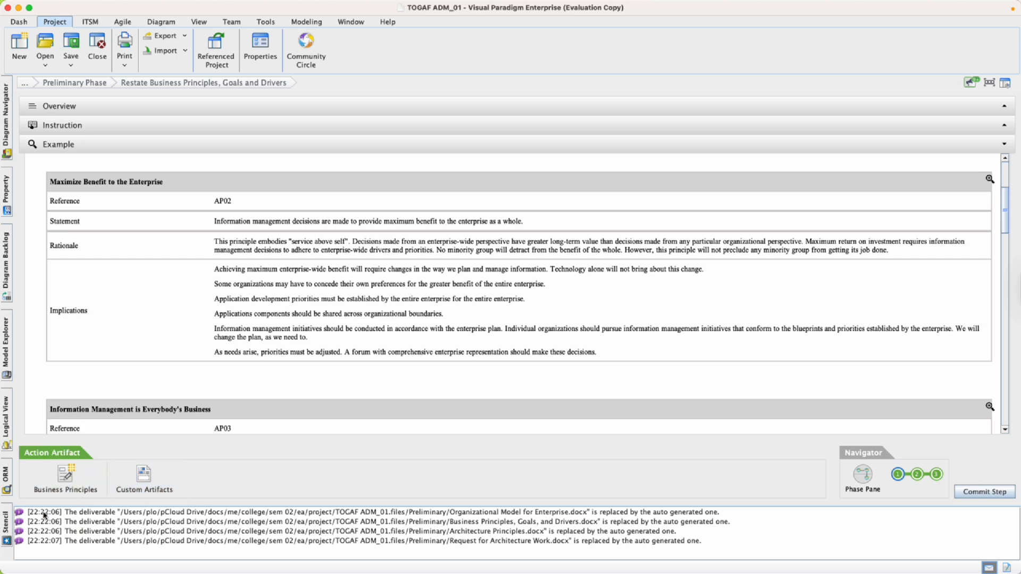
Open the project's Business Principles artifact and review its principles down to Protection of Intellectual Property
click(63, 484)
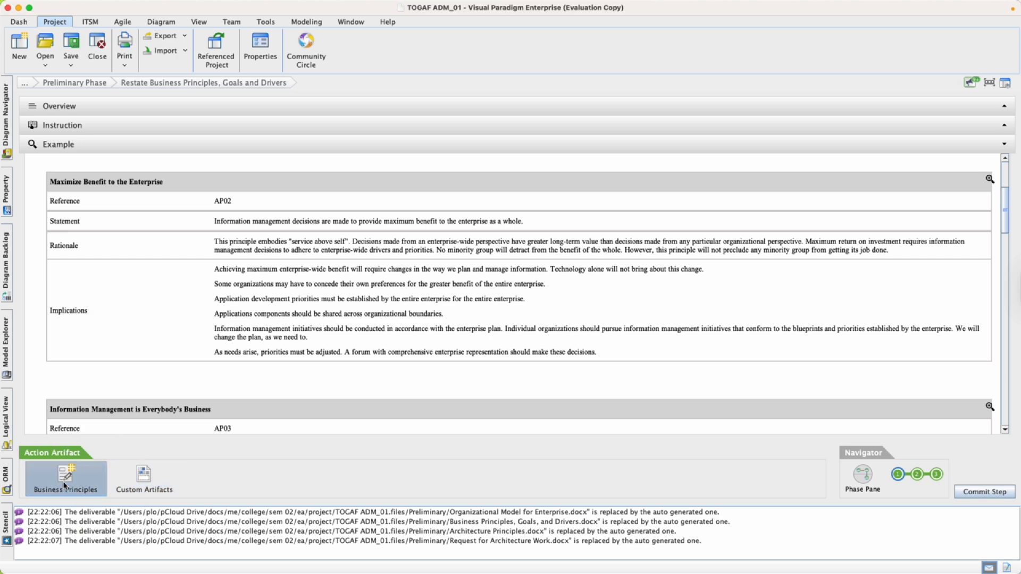
scroll(357, 268, down, 20)
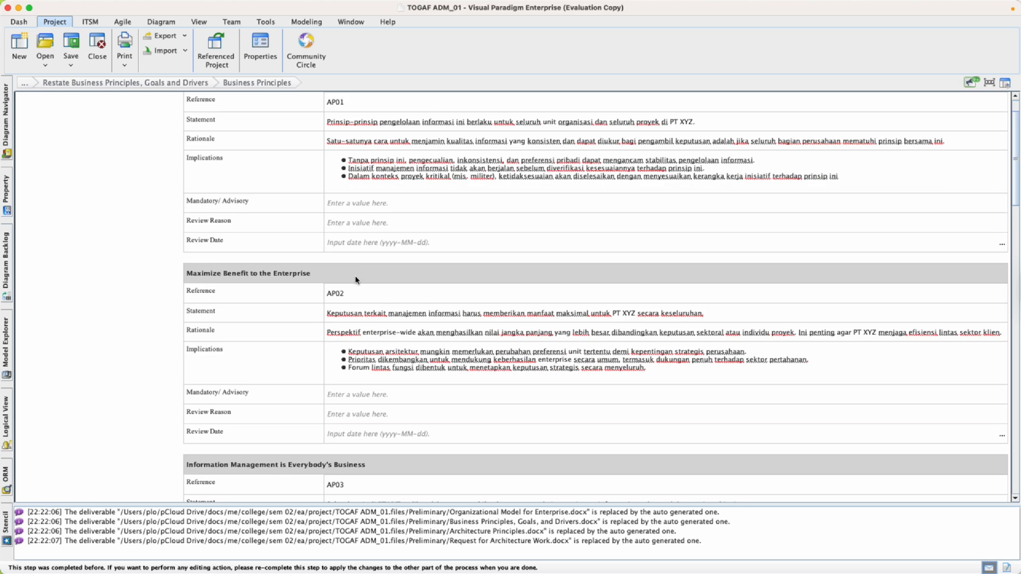
scroll(212, 224, up, 5)
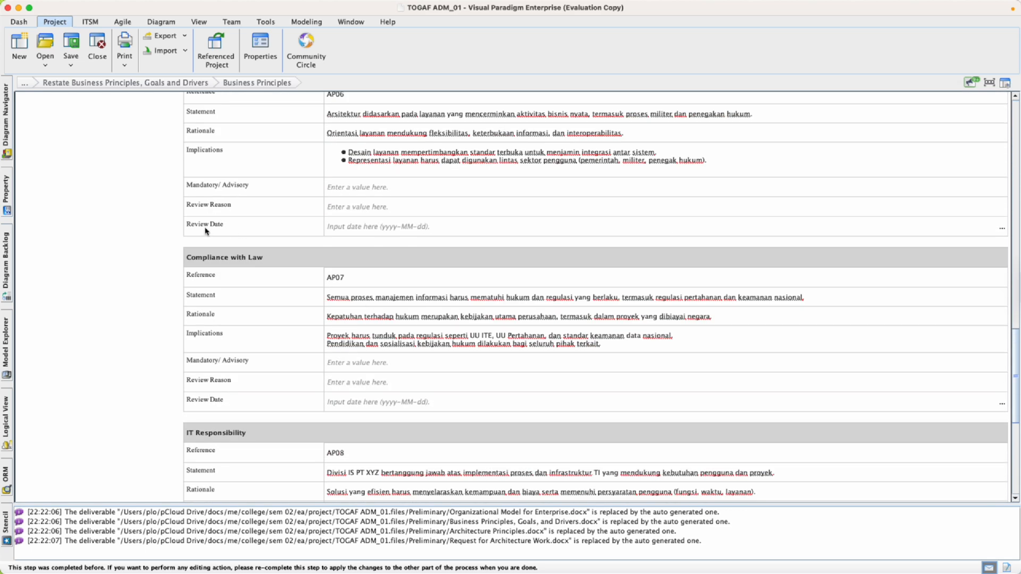
scroll(394, 407, down, 6)
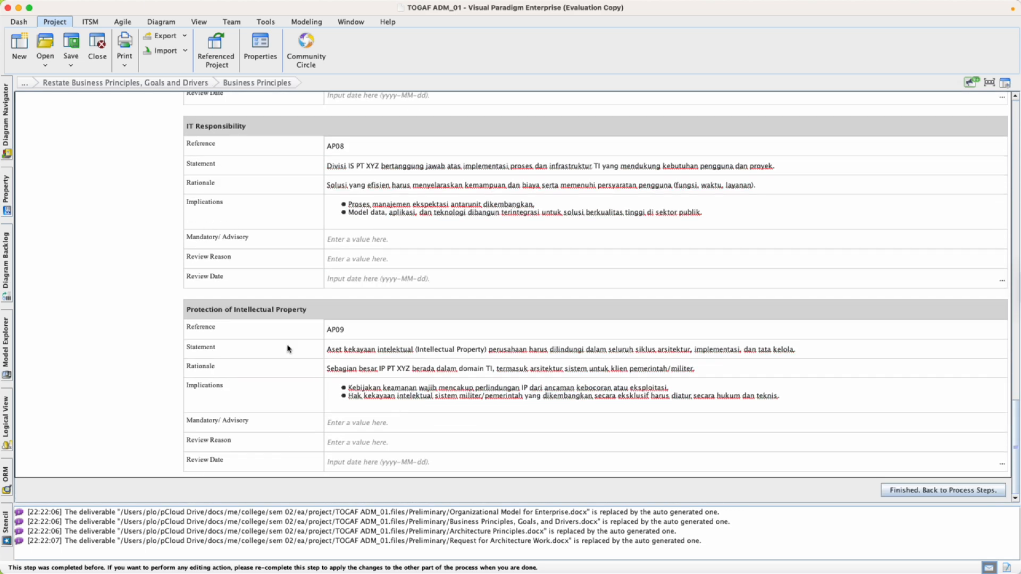
drag(306, 311, 244, 309)
click(327, 310)
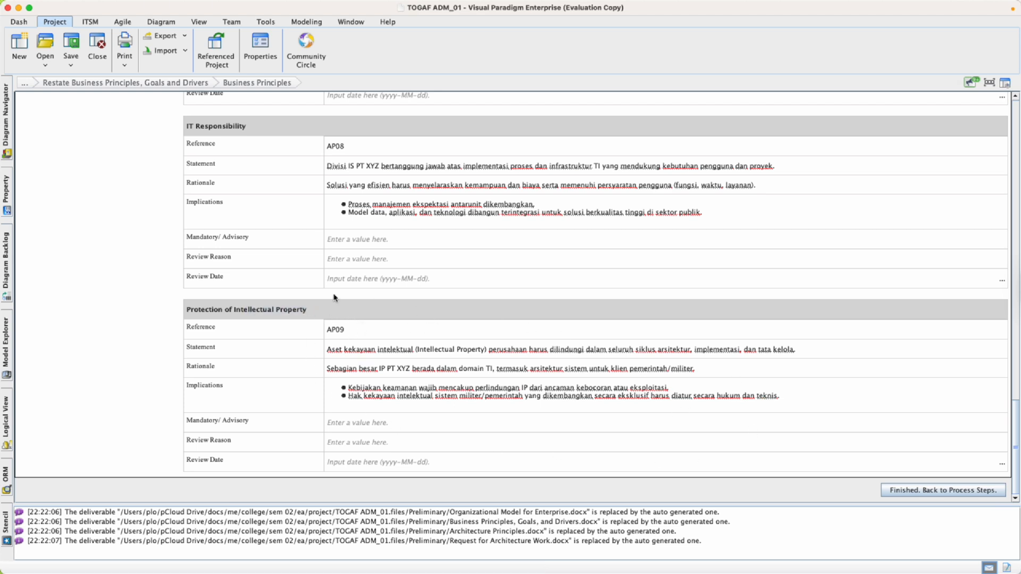
Leave the Business Principles artifact, view the activity's instruction again, and return to the Preliminary Phase process
click(153, 84)
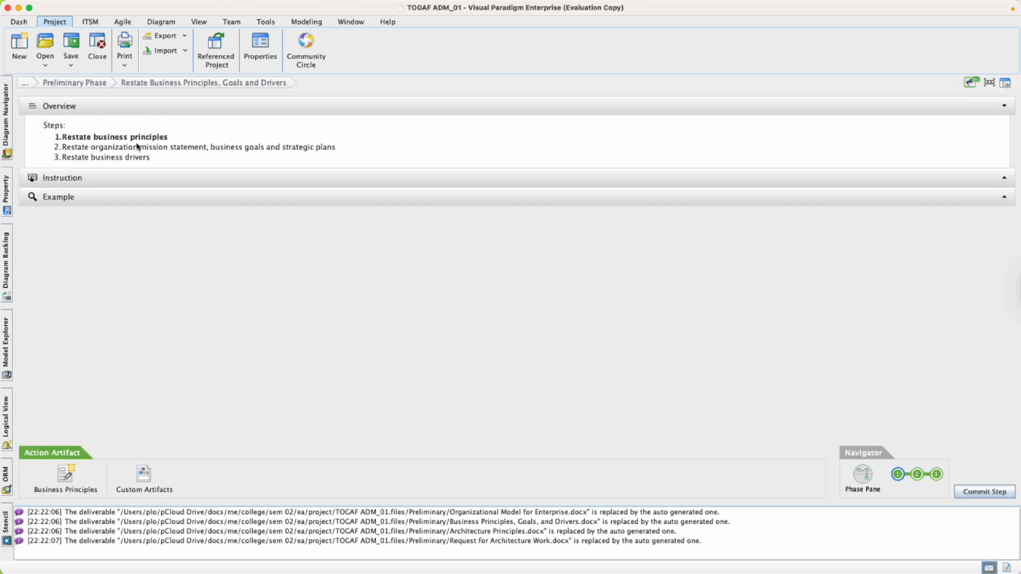
click(126, 178)
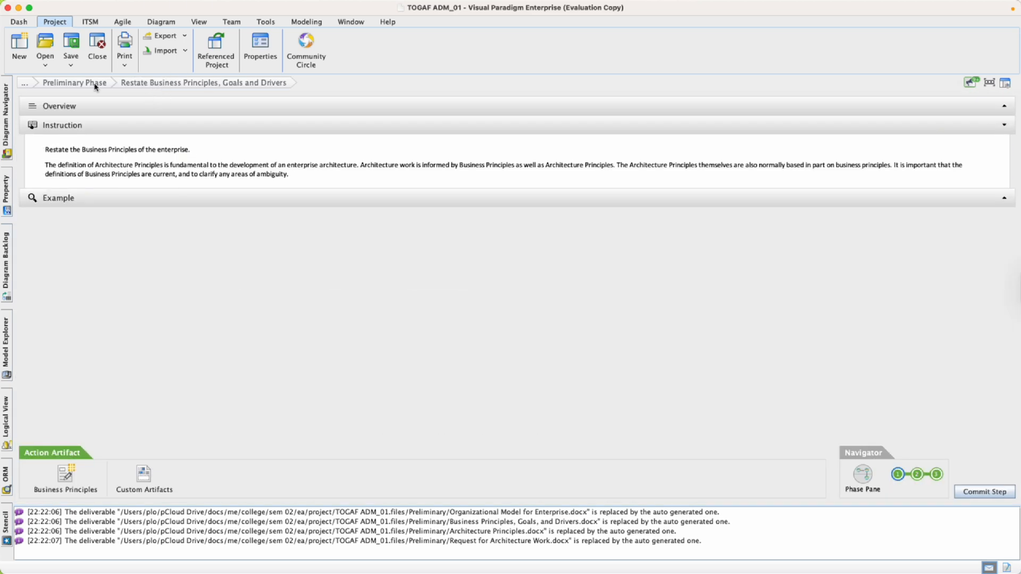
click(96, 85)
Generate the Business Principles, Goals, and Drivers deliverable as a Word file in the preliminary phase folder, overwriting the existing file, and open it
click(684, 211)
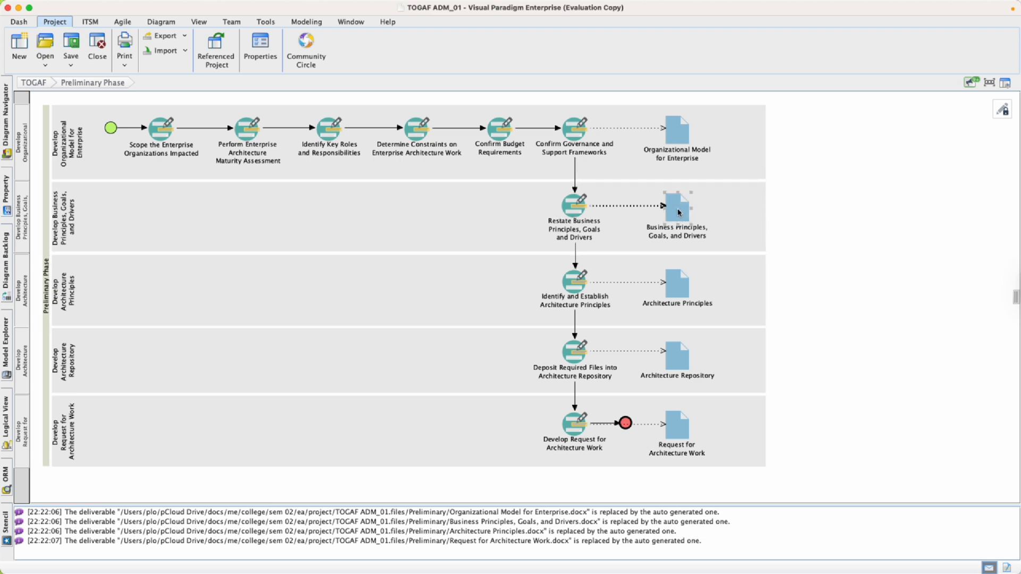
double_click(671, 216)
click(500, 306)
drag(775, 482, 442, 194)
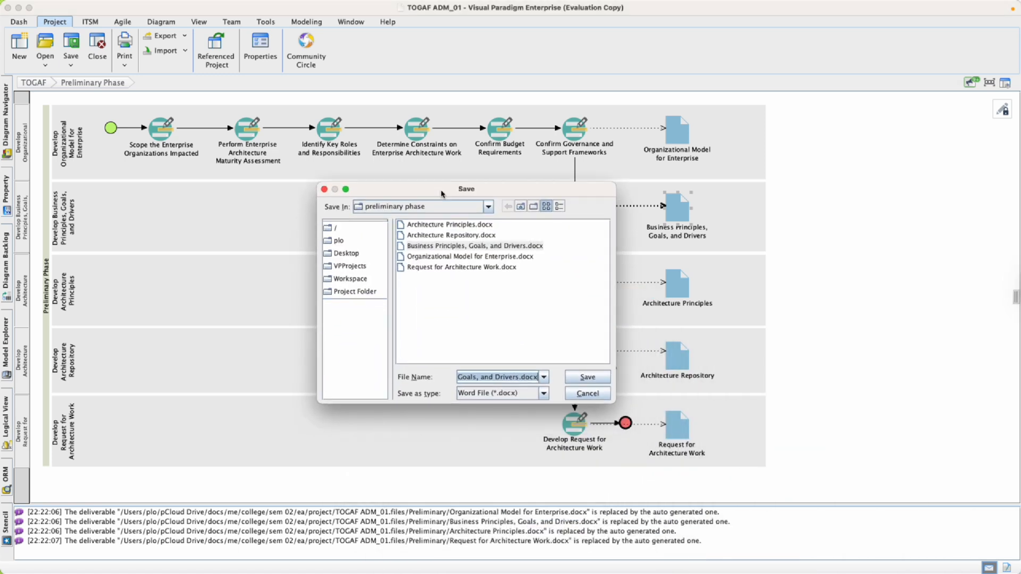
click(590, 378)
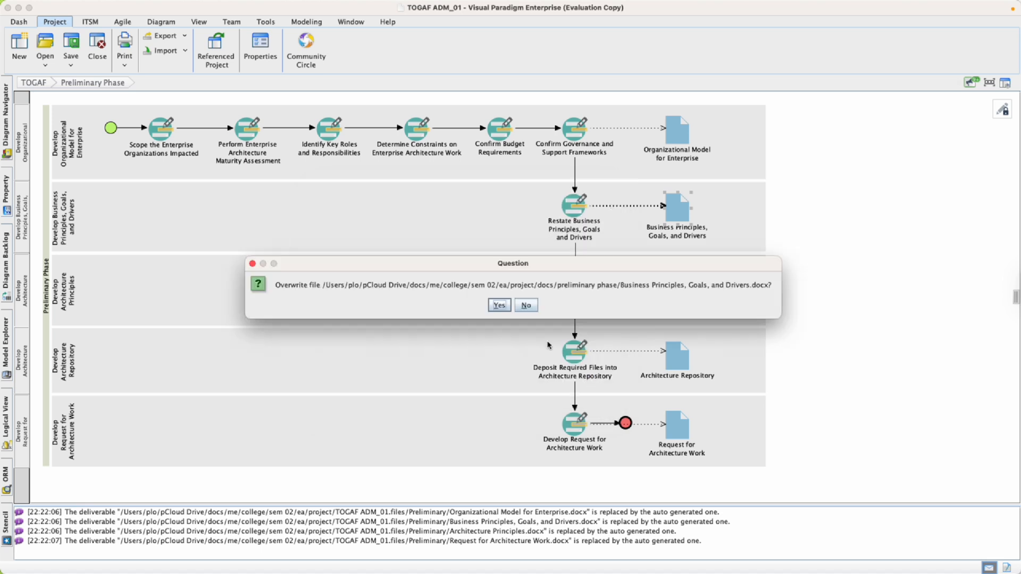
click(497, 305)
click(497, 306)
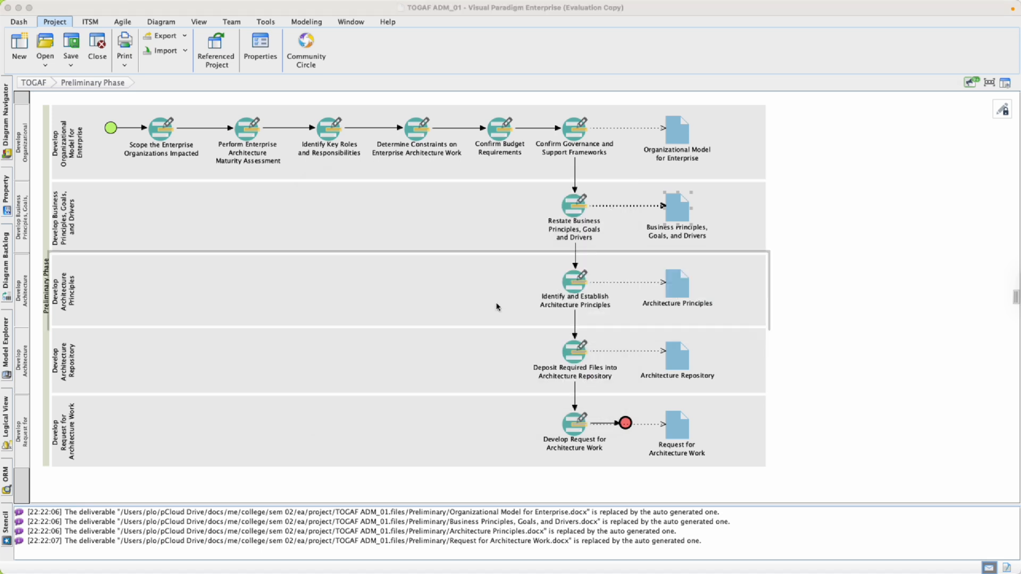
Skim the business principles in the generated Word document down to IT Responsibility, and close it to return to Visual Paradigm
scroll(347, 265, down, 10)
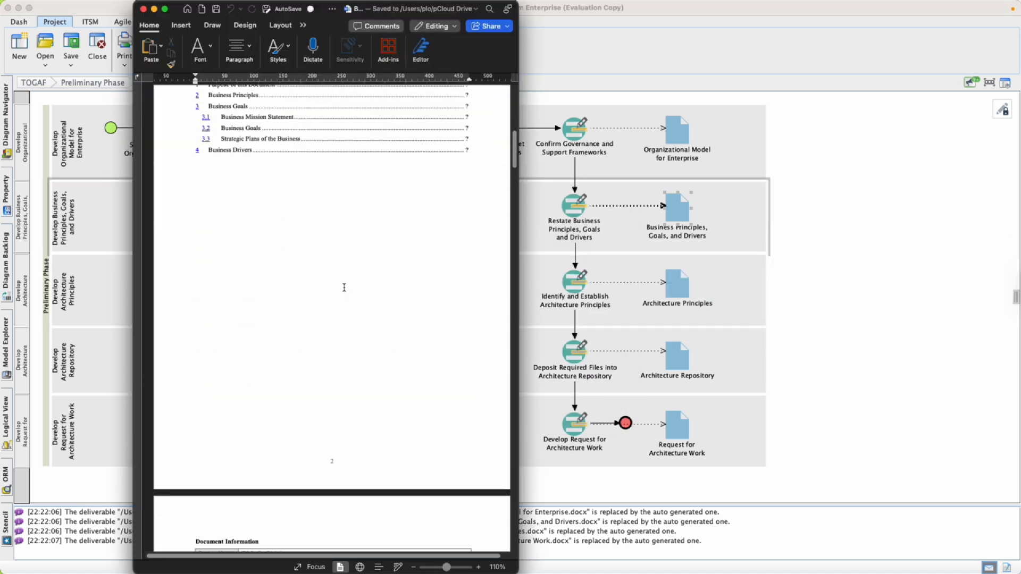
scroll(346, 294, down, 20)
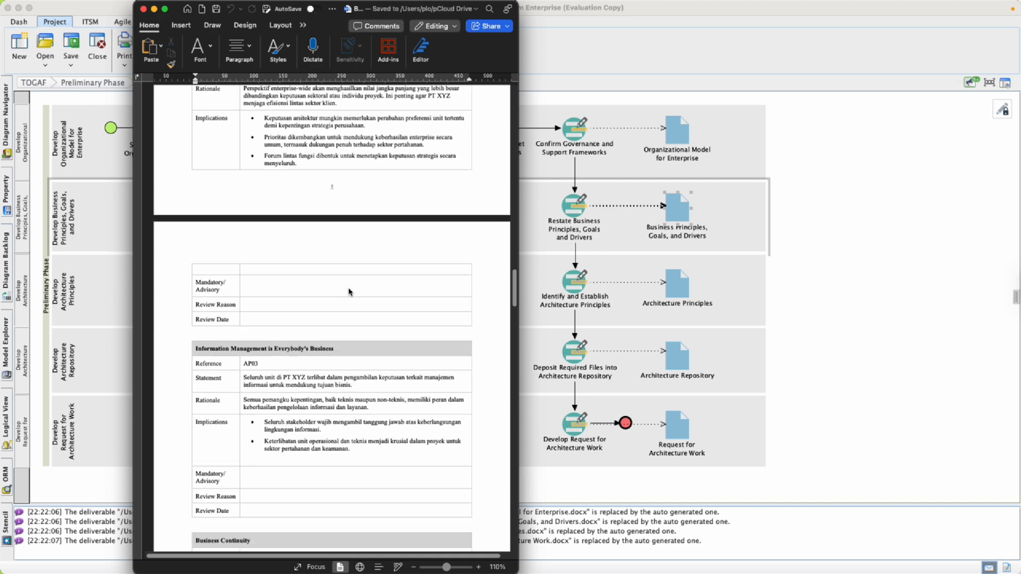
scroll(346, 294, down, 5)
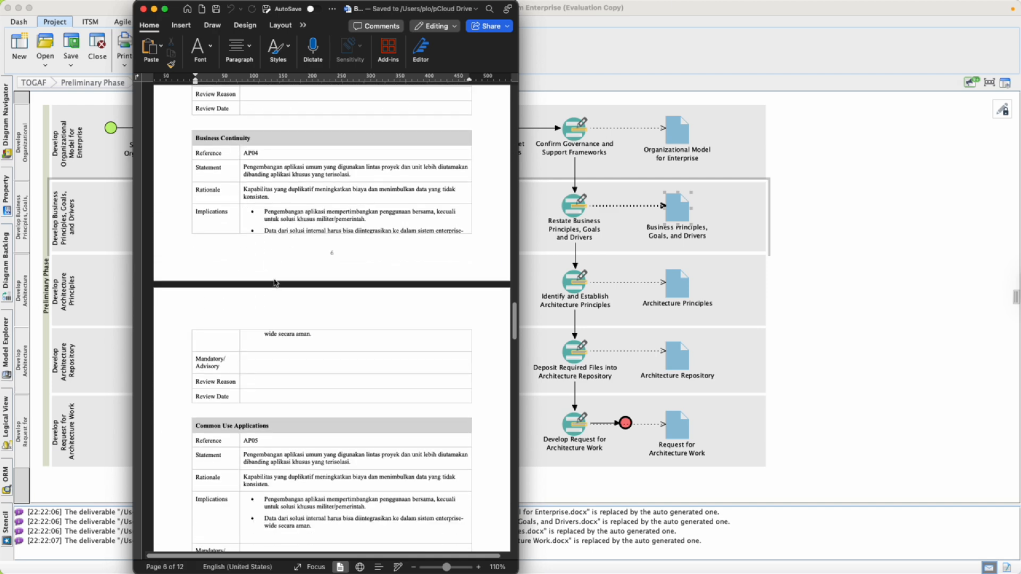
scroll(276, 269, down, 15)
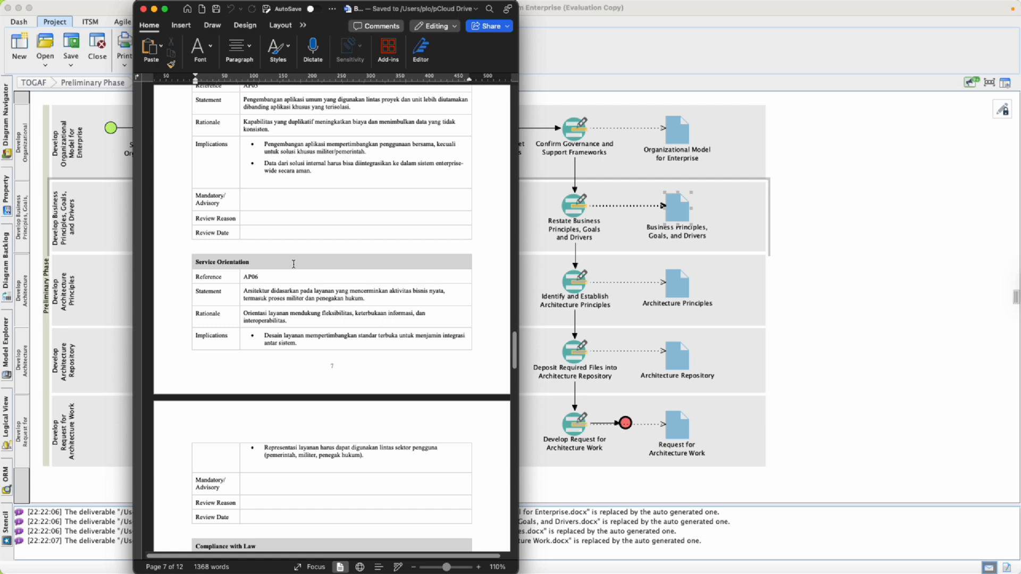
scroll(294, 266, down, 3)
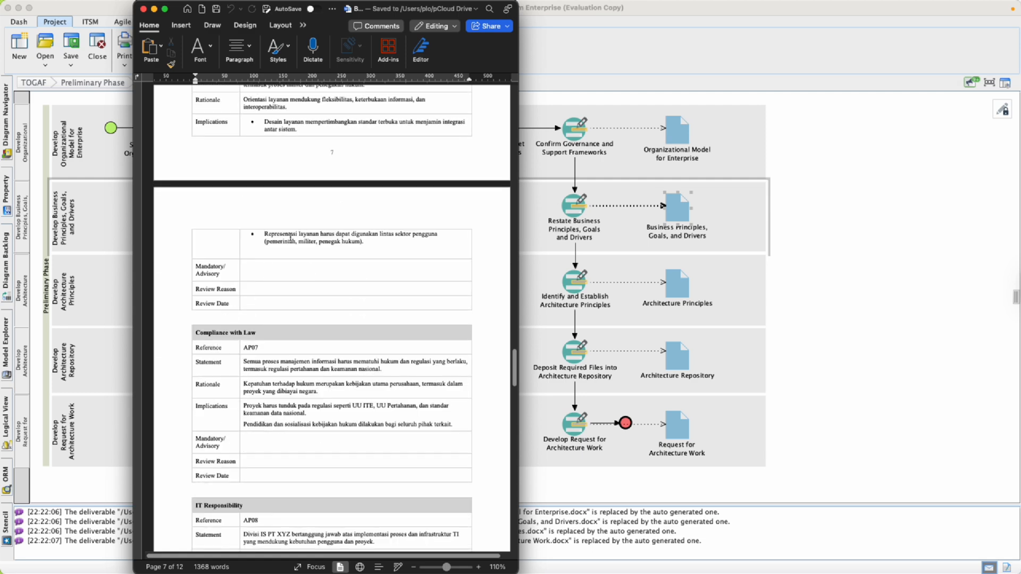
click(143, 9)
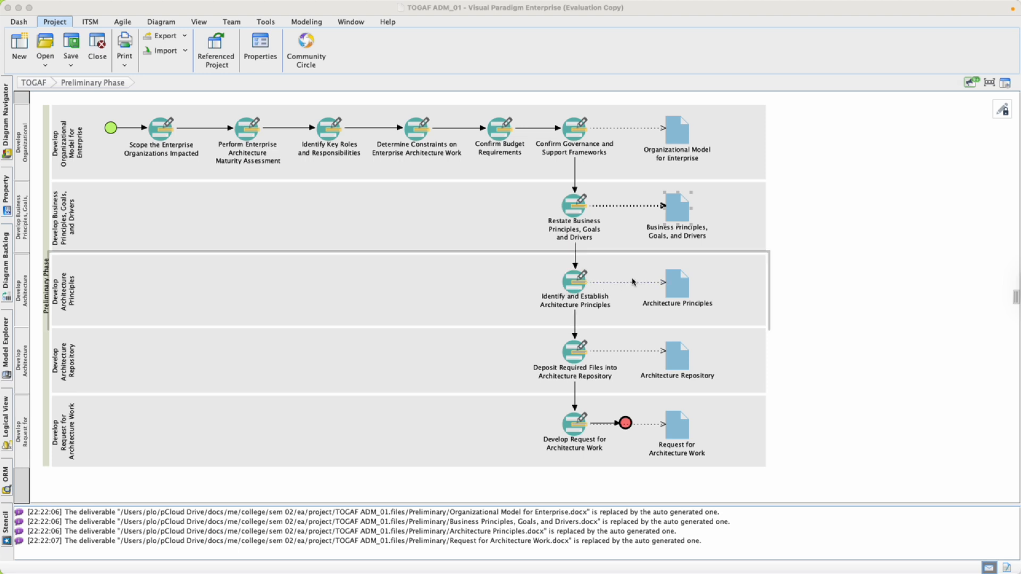
Open the Identify and Establish Architecture Principles activity and read its instruction and example principles
click(579, 276)
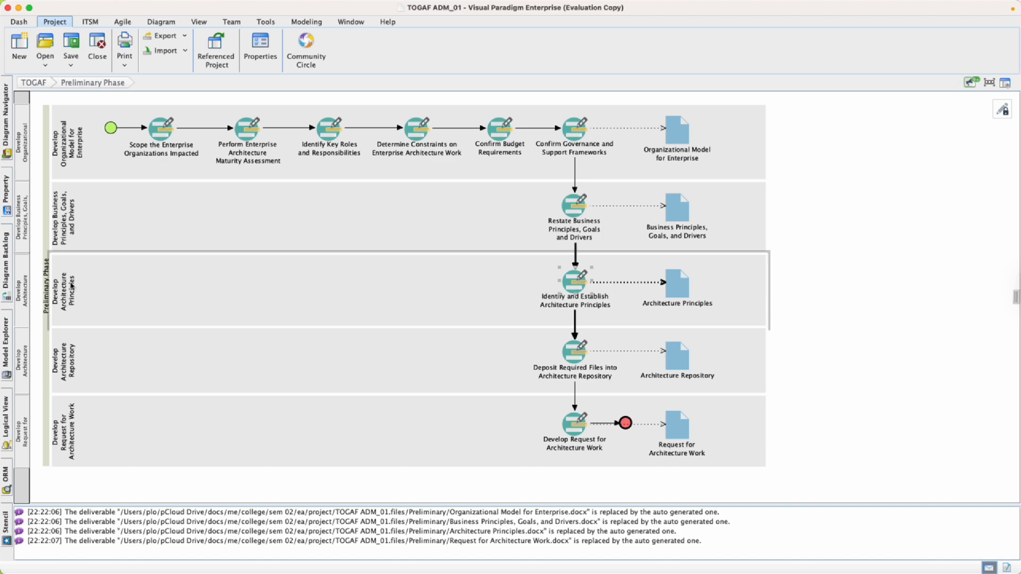
click(582, 275)
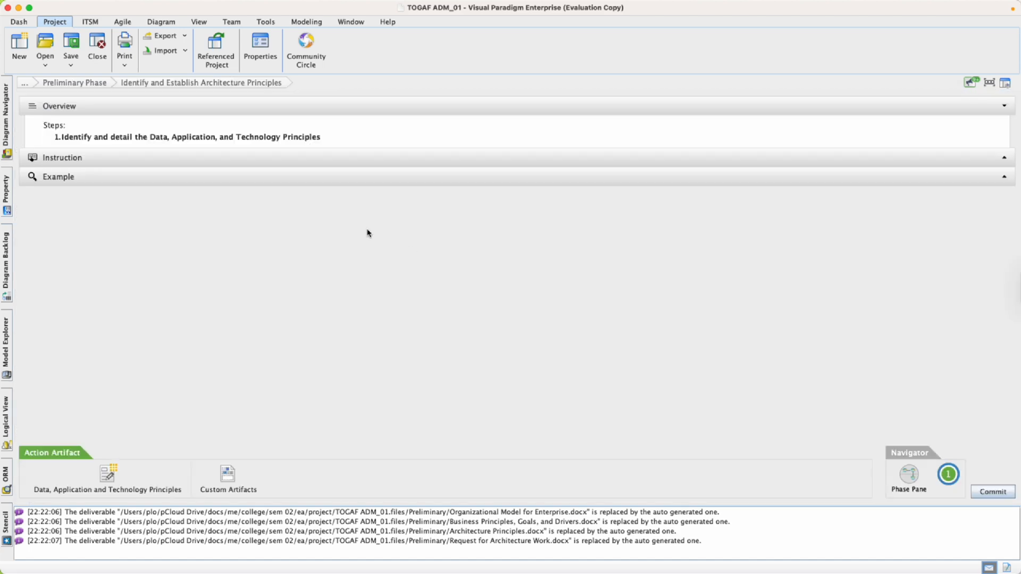
click(159, 158)
click(187, 104)
click(136, 158)
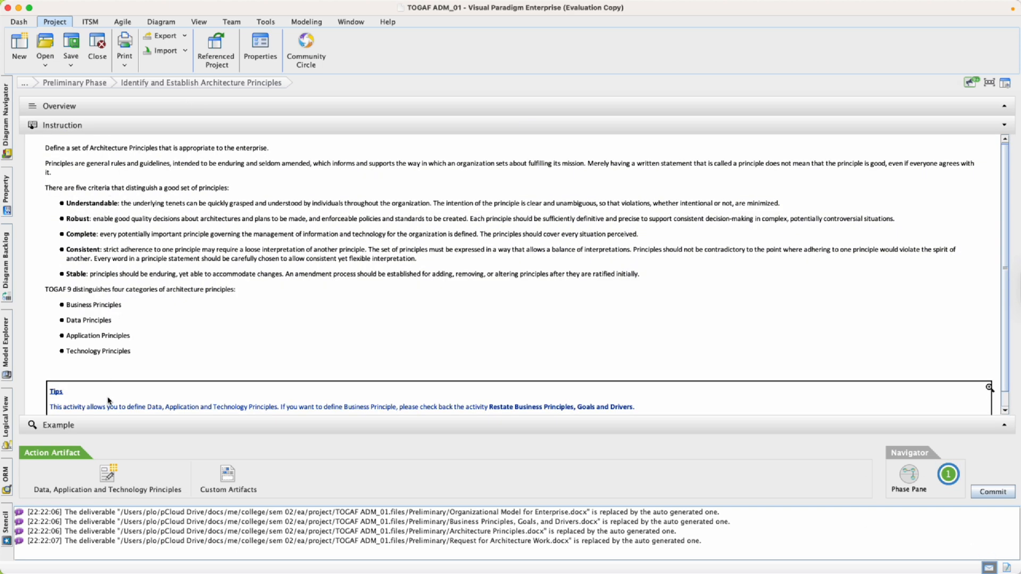
scroll(110, 397, down, 2)
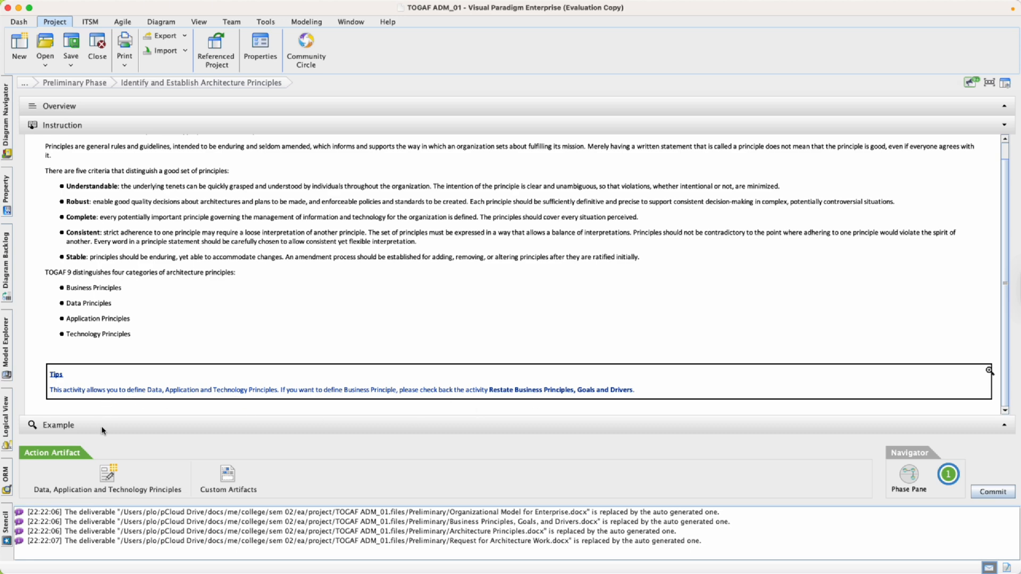
click(87, 429)
scroll(176, 261, down, 3)
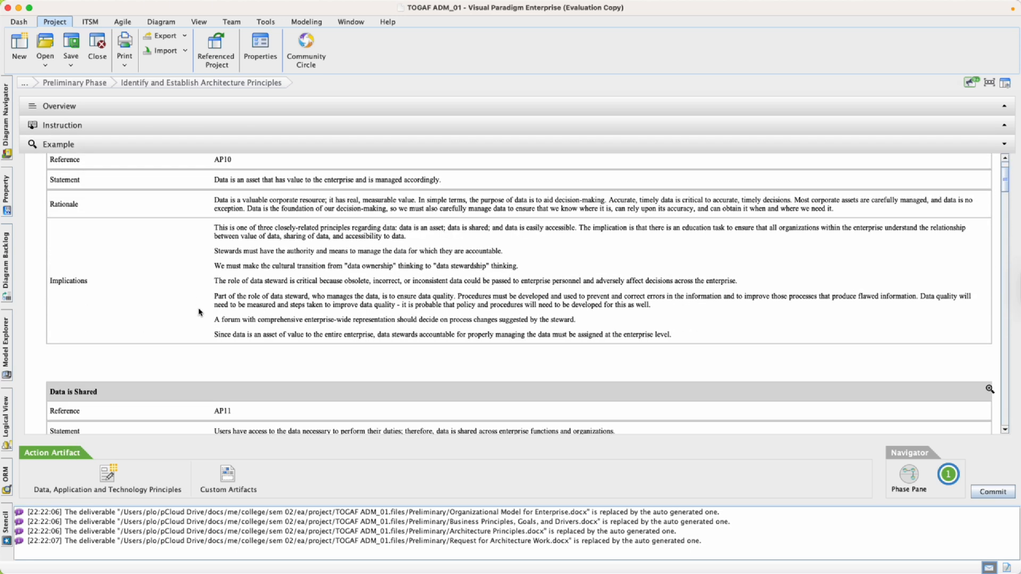
Review the project's Data, Application and Technology Principles artifact down to Data Trustee, and return to the Preliminary Phase process
click(109, 484)
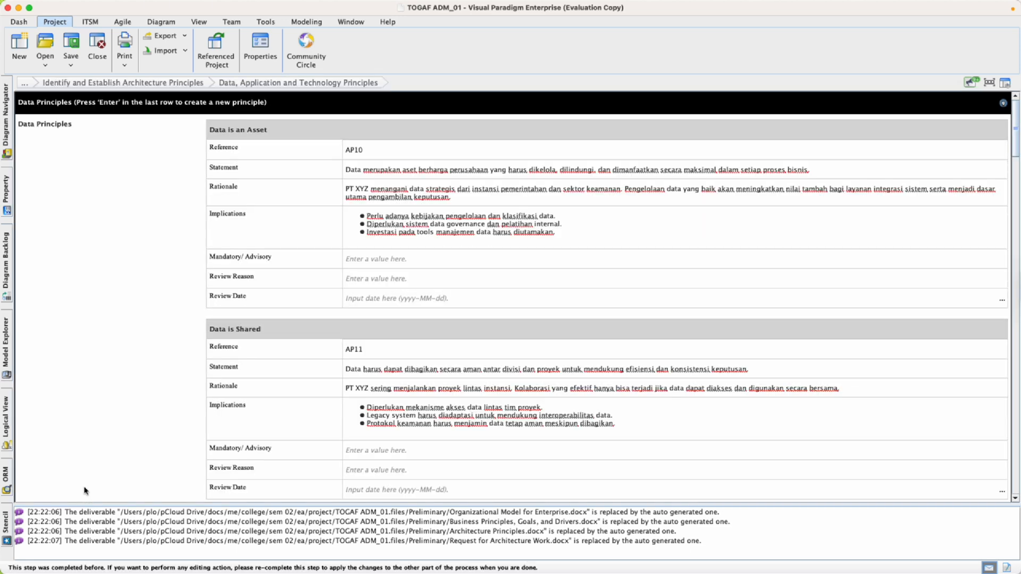
scroll(362, 252, down, 5)
scroll(362, 252, down, 3)
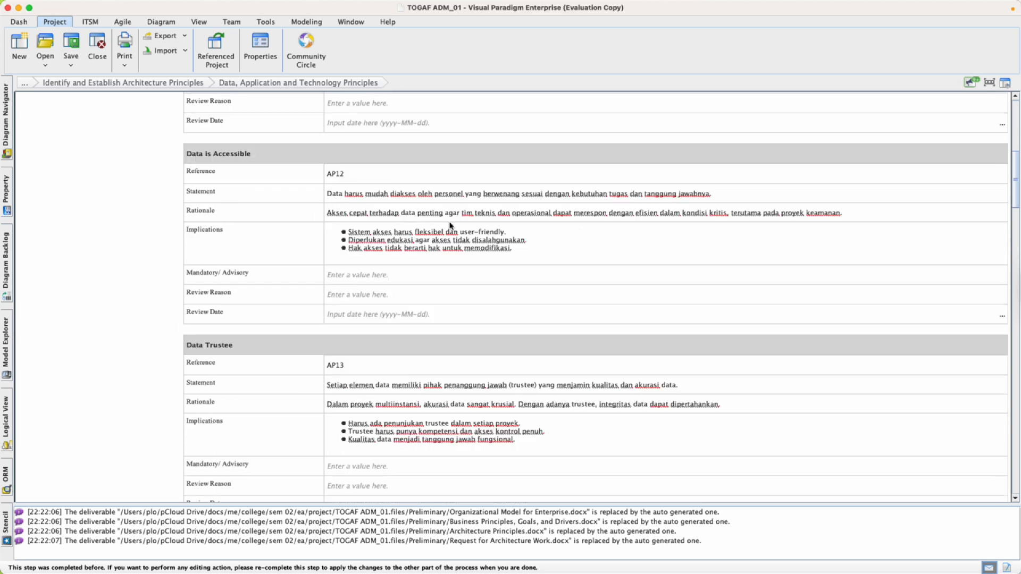
click(183, 85)
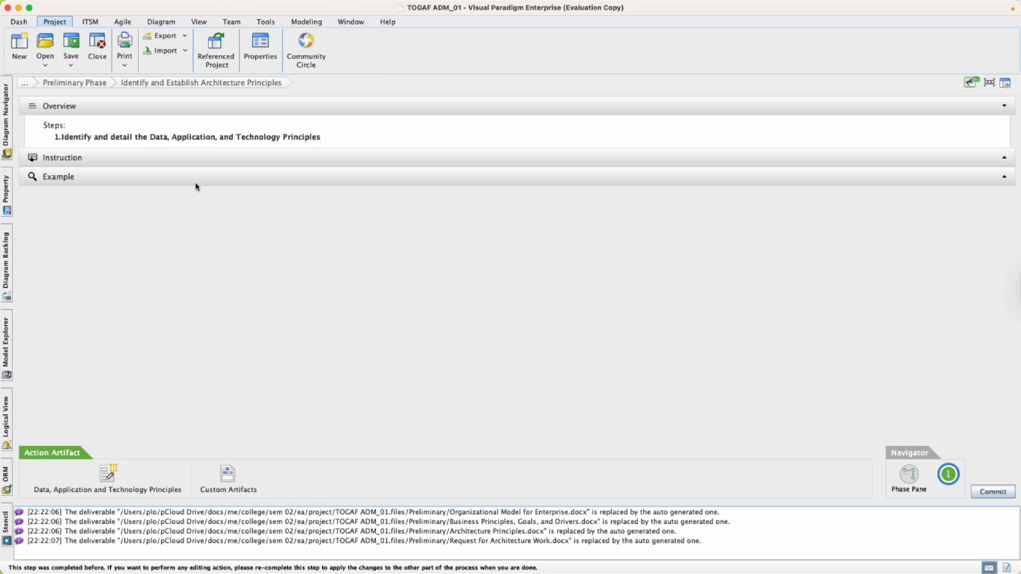
click(78, 83)
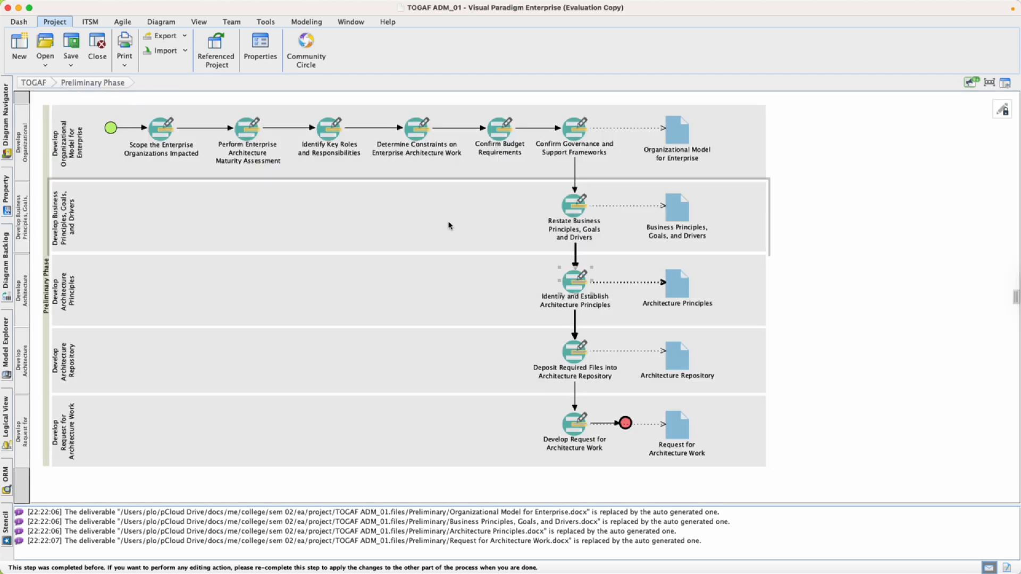
Open the Deposit Required Files into Architecture Repository activity, view its instruction, and open the Architecture Repository artifact
click(577, 360)
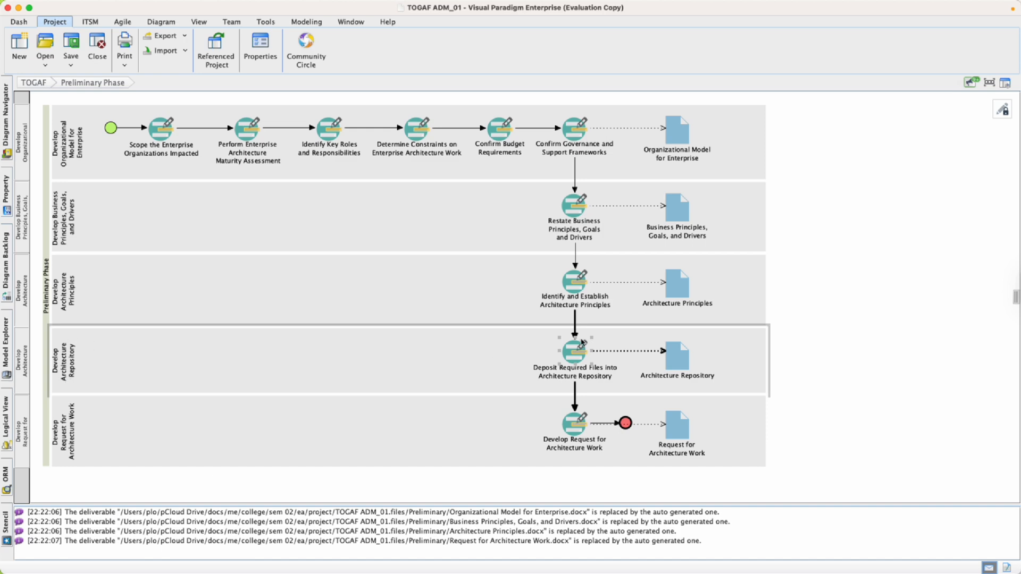
double_click(573, 359)
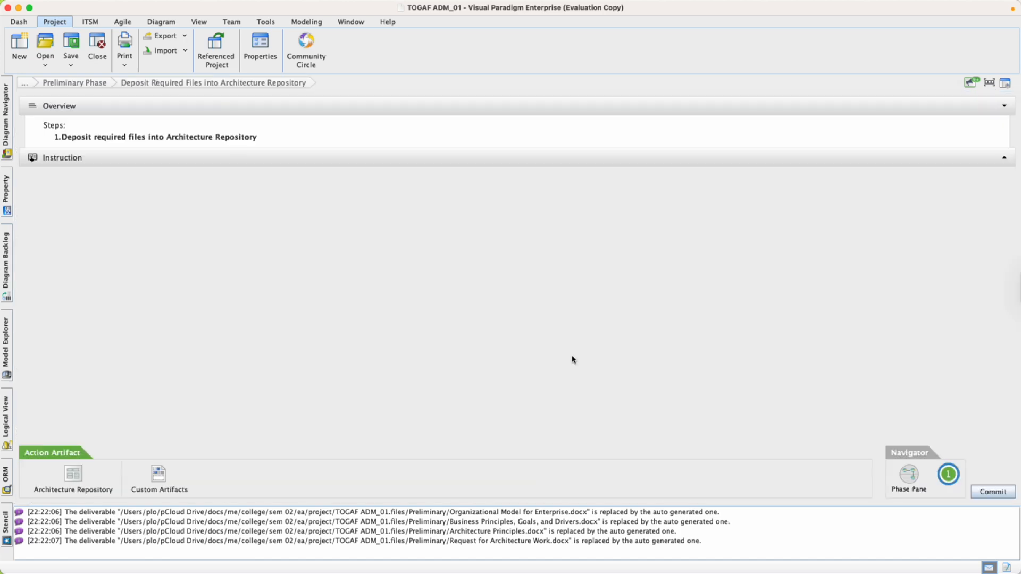
click(234, 159)
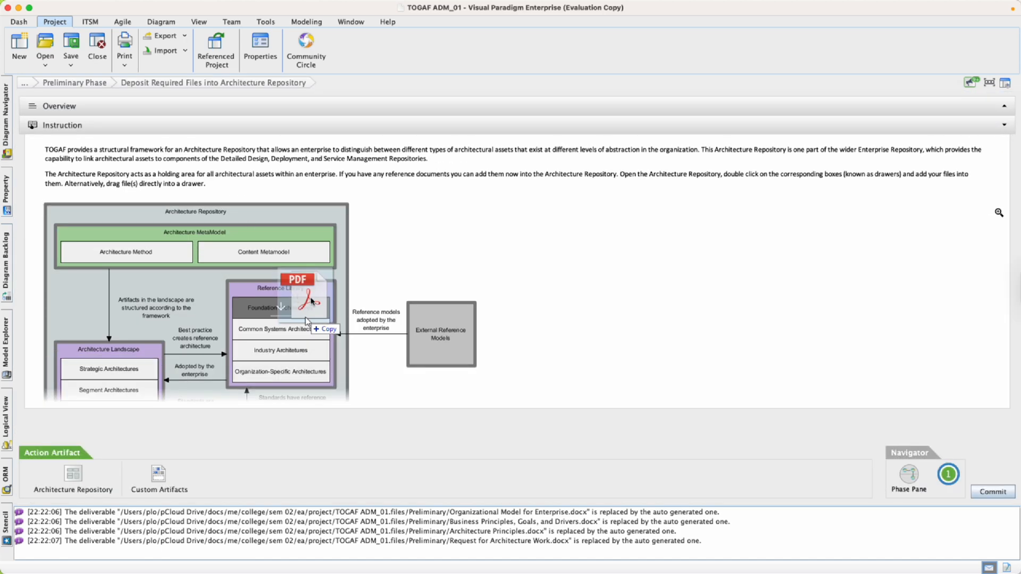
click(87, 479)
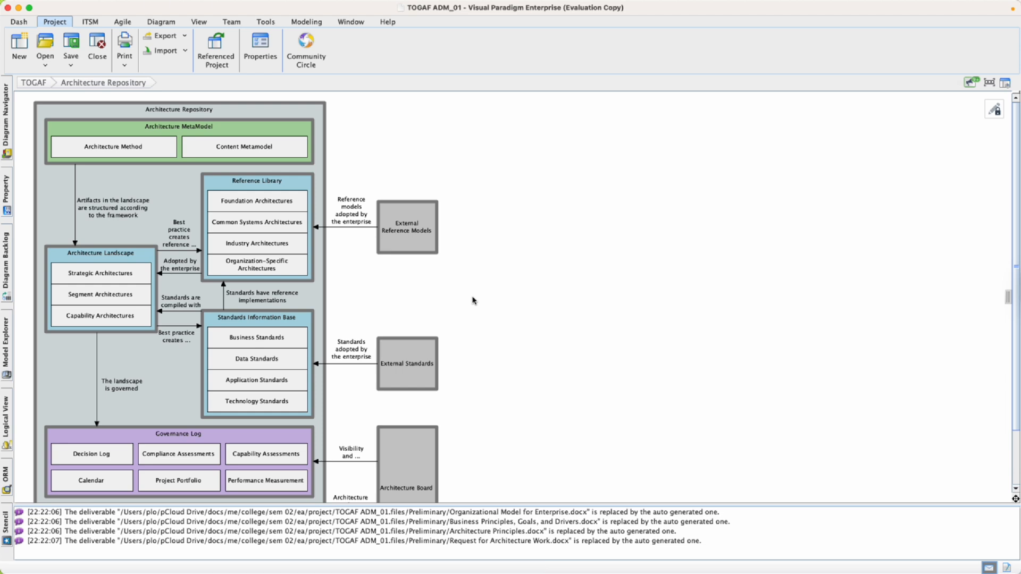
click(275, 268)
click(93, 280)
key(super+Tab)
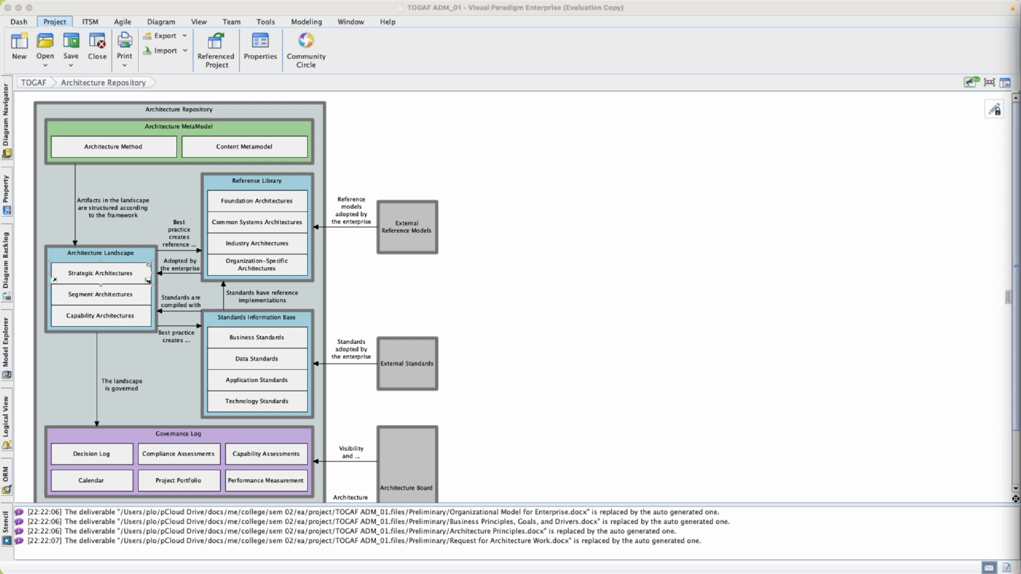
drag(920, 181, 507, 240)
drag(1020, 85, 1000, 69)
drag(917, 214, 887, 282)
drag(833, 70, 1020, 90)
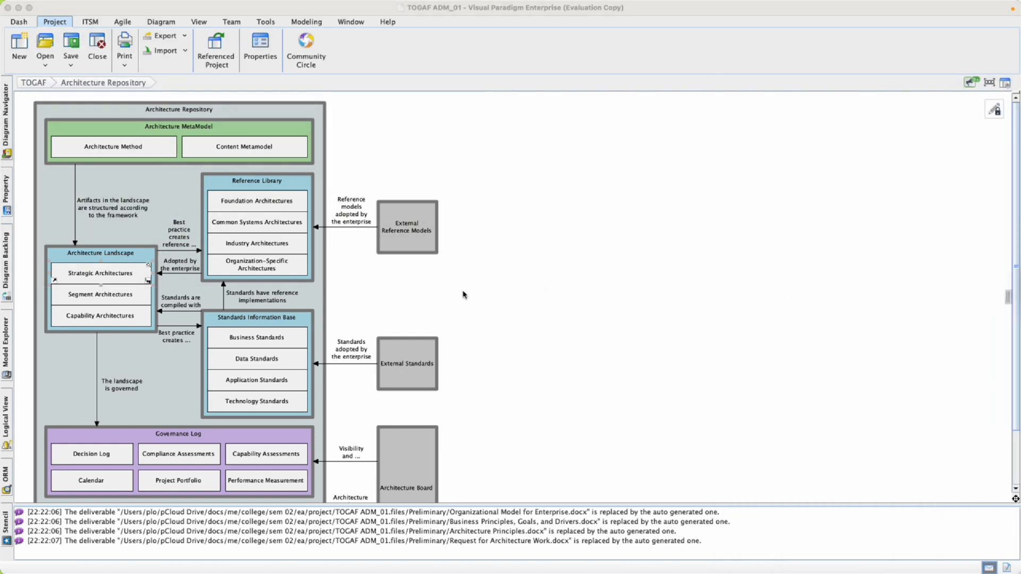
click(194, 102)
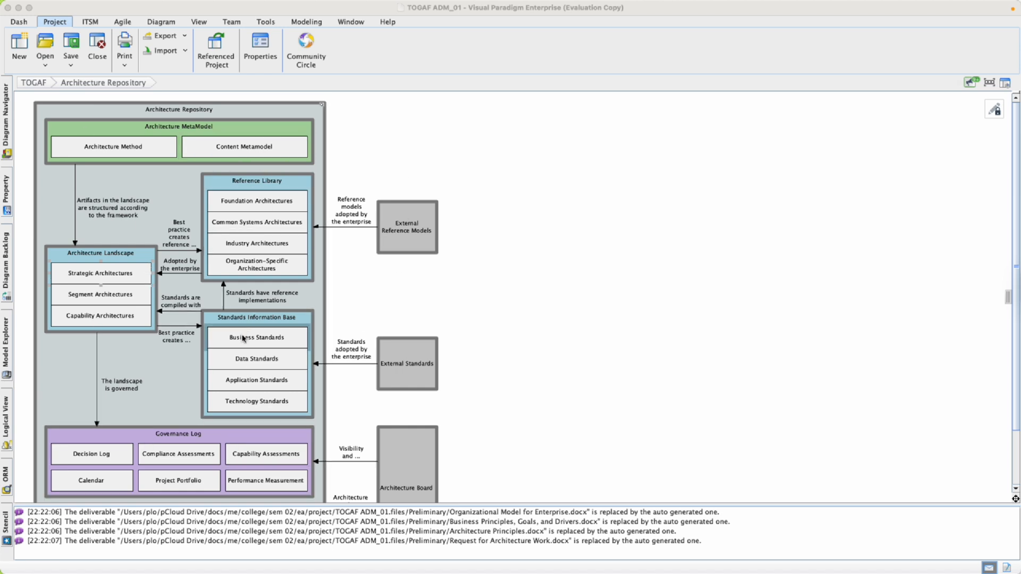
Open the Organization-Specific Architectures drawer in the Reference Library and open its Architecture Repository.docx file
click(268, 268)
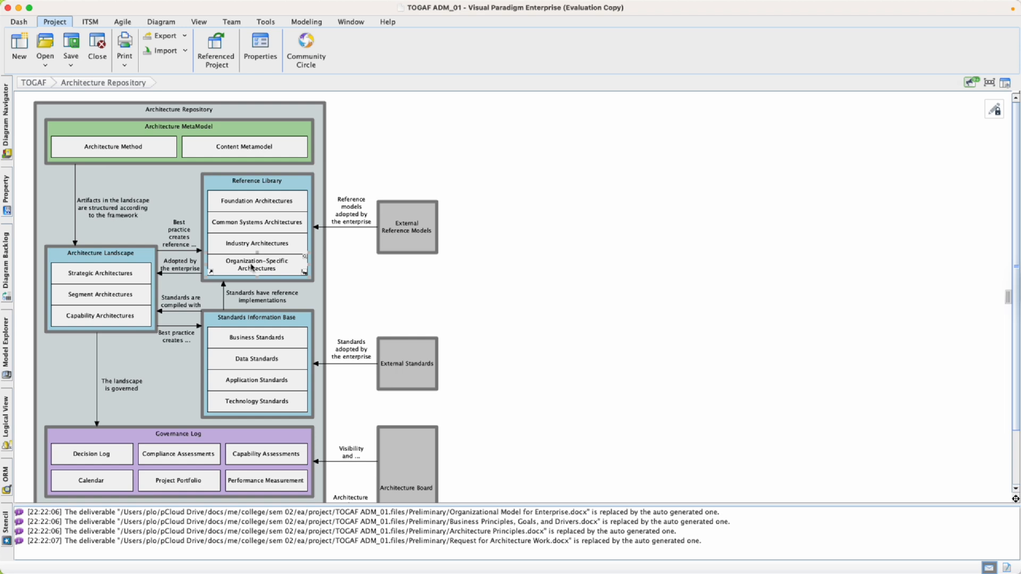
double_click(252, 268)
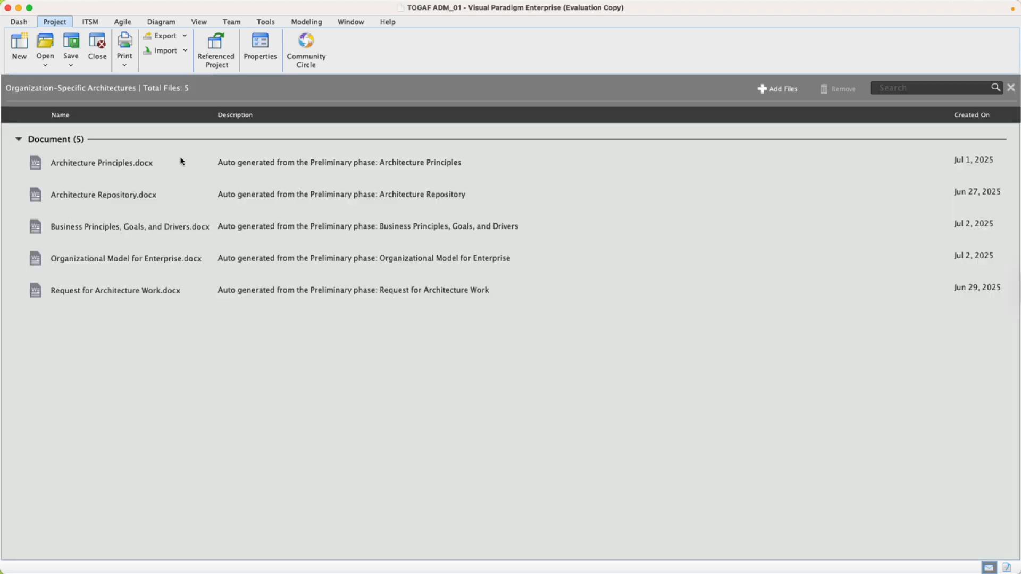
click(135, 165)
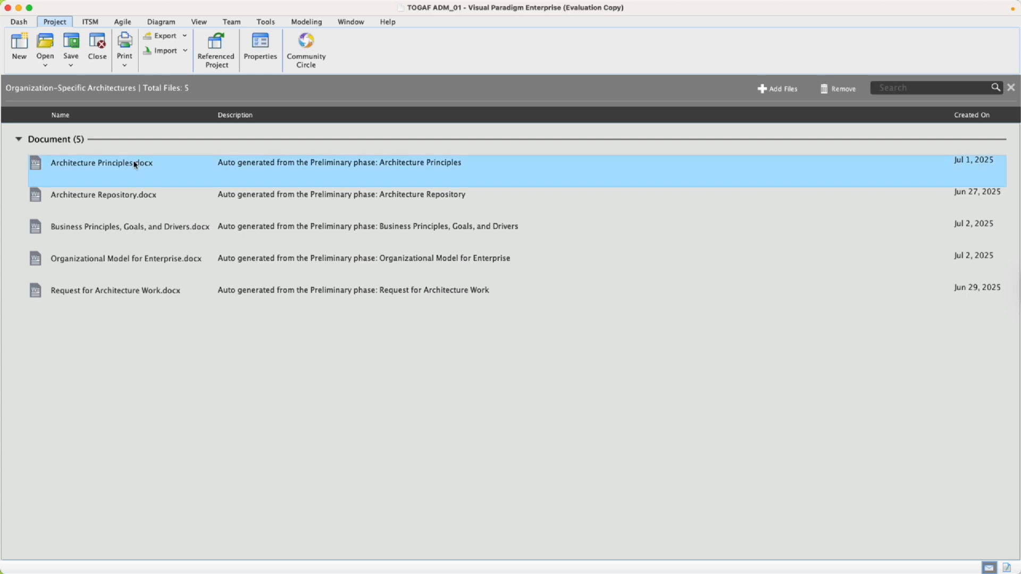
double_click(141, 196)
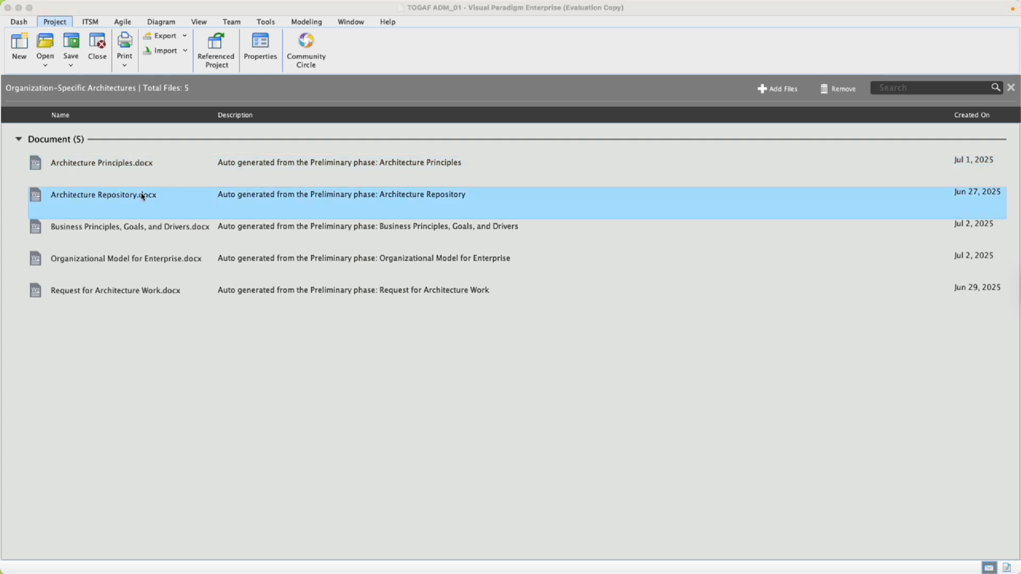
Skim the Architecture Repository document past its table of contents, and close it to return to the drawer's file list
scroll(259, 242, down, 10)
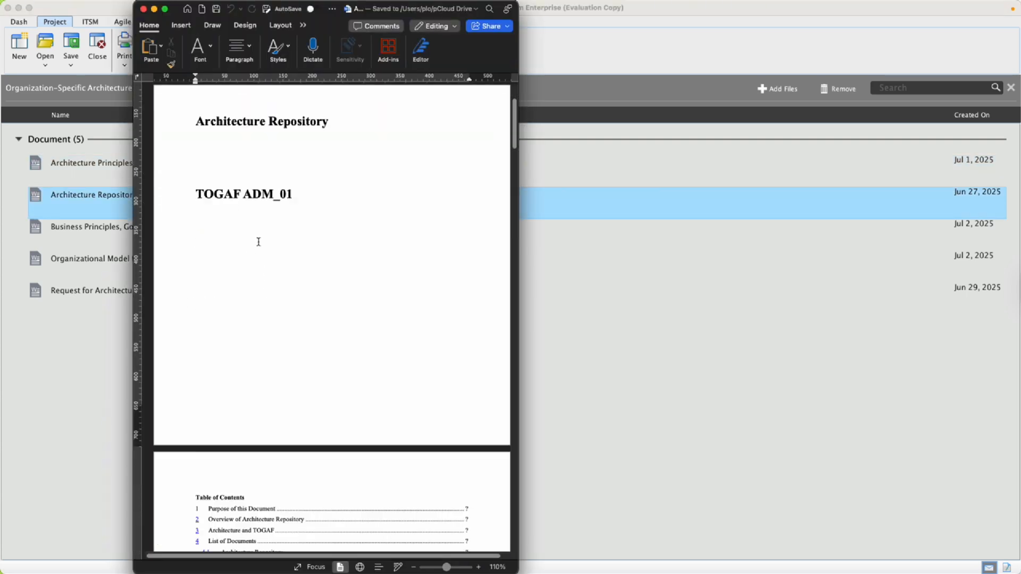
scroll(261, 245, down, 10)
click(143, 9)
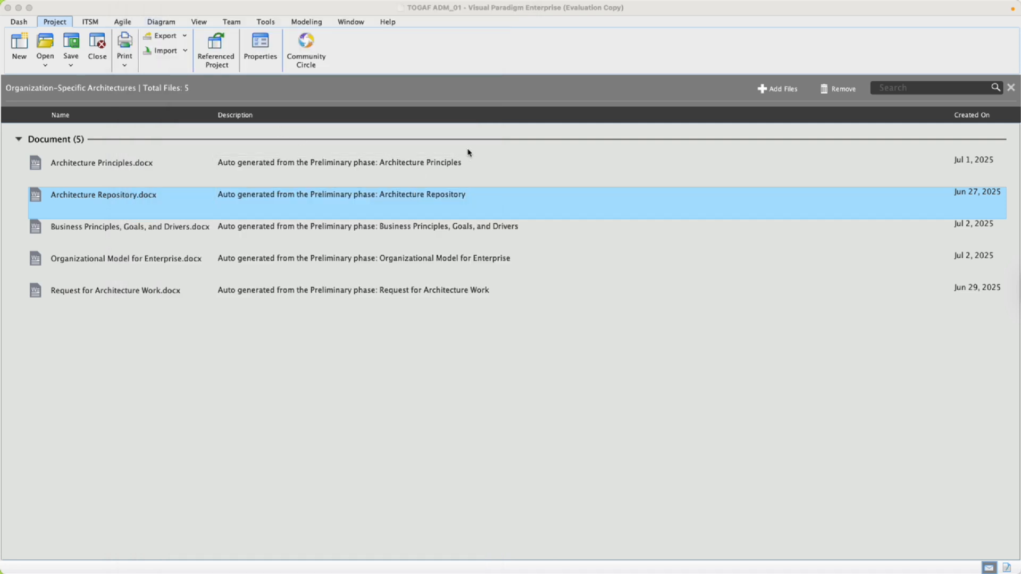
Close the Organization-Specific Architectures drawer and return to the Preliminary Phase process through the TOGAF ADM overview
click(1011, 87)
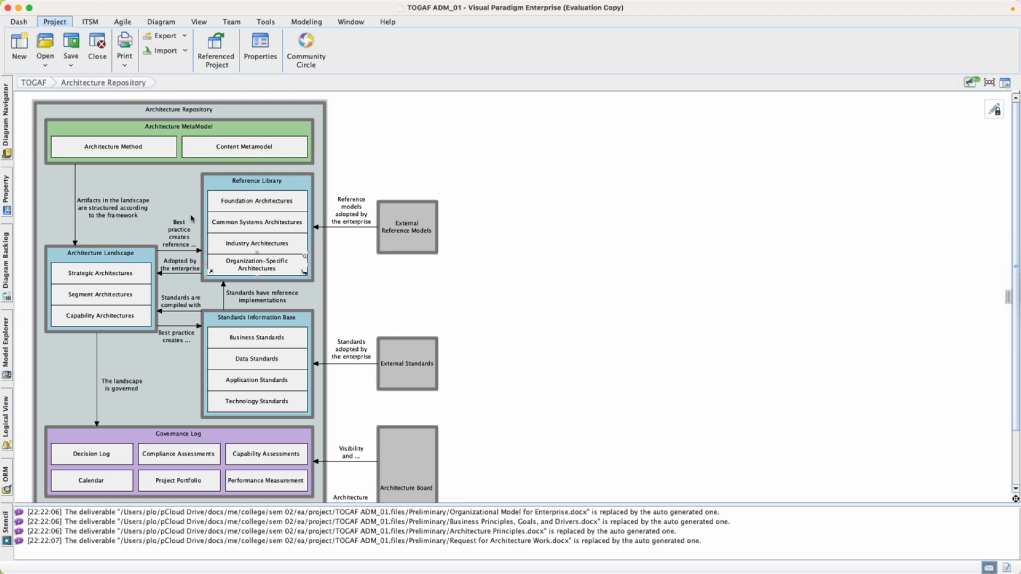
click(34, 83)
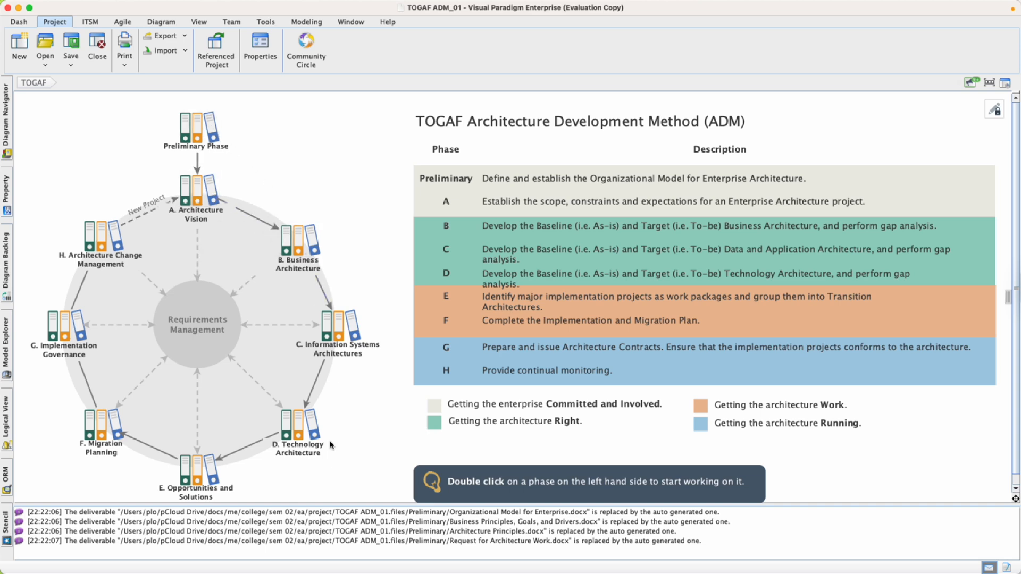
double_click(199, 128)
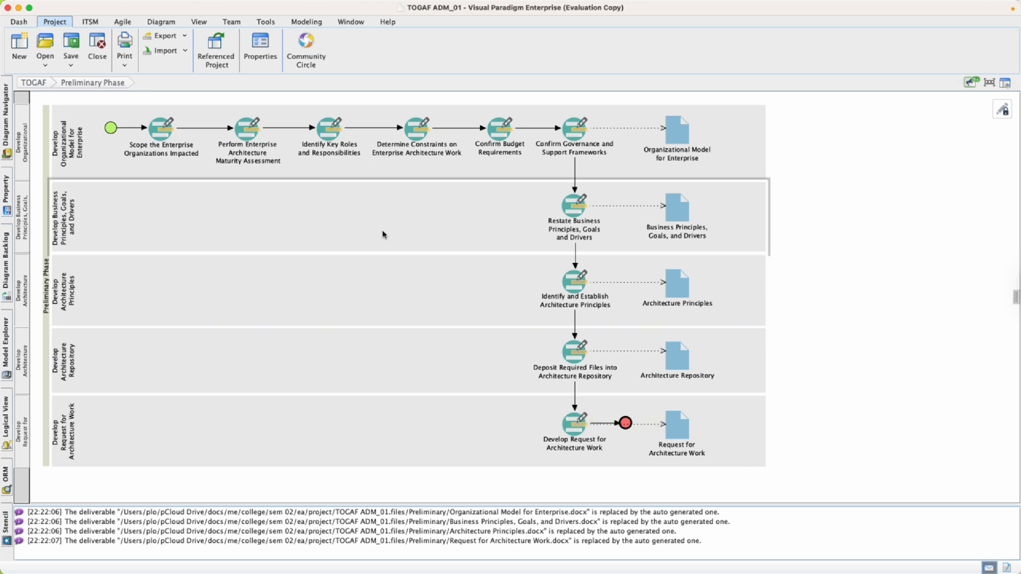
Return to the TOGAF ADM overview and open the A. Architecture Vision phase, selecting its newest log message
click(34, 84)
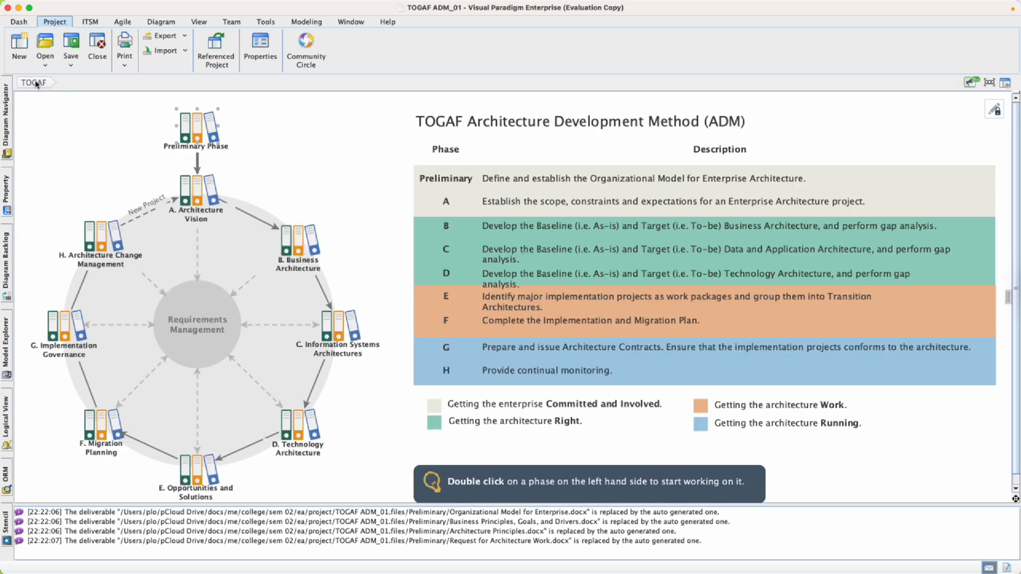
click(198, 195)
double_click(203, 194)
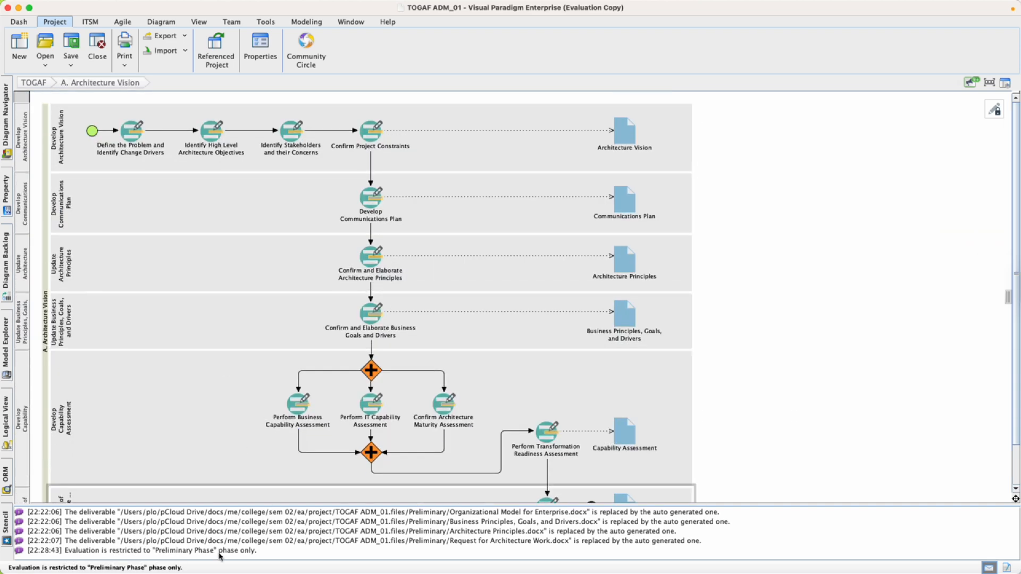
click(99, 551)
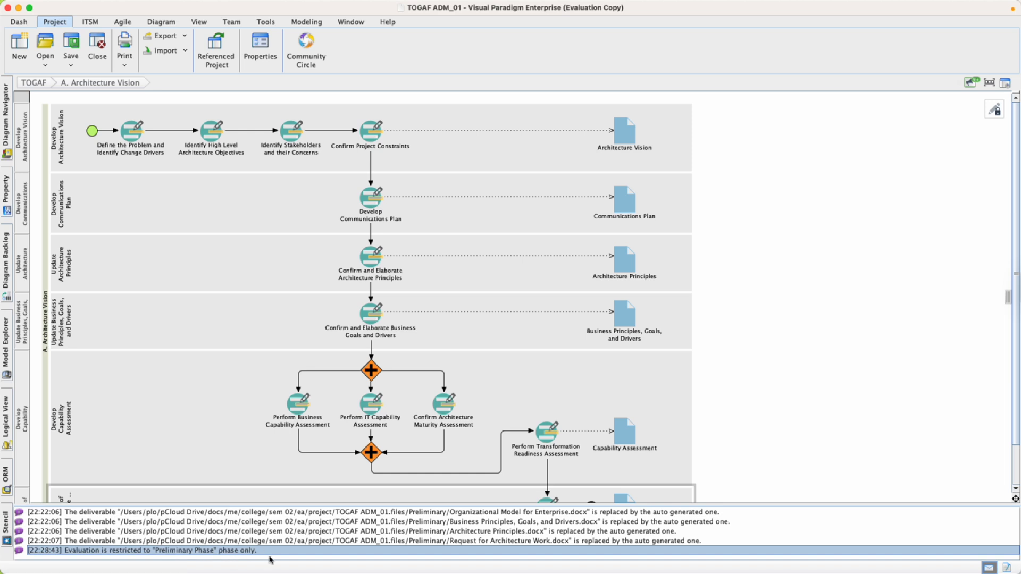
Open the Define the Problem and Identify Change Drivers activity, view its instruction and example, and try to open the Problem Description artifact
click(127, 133)
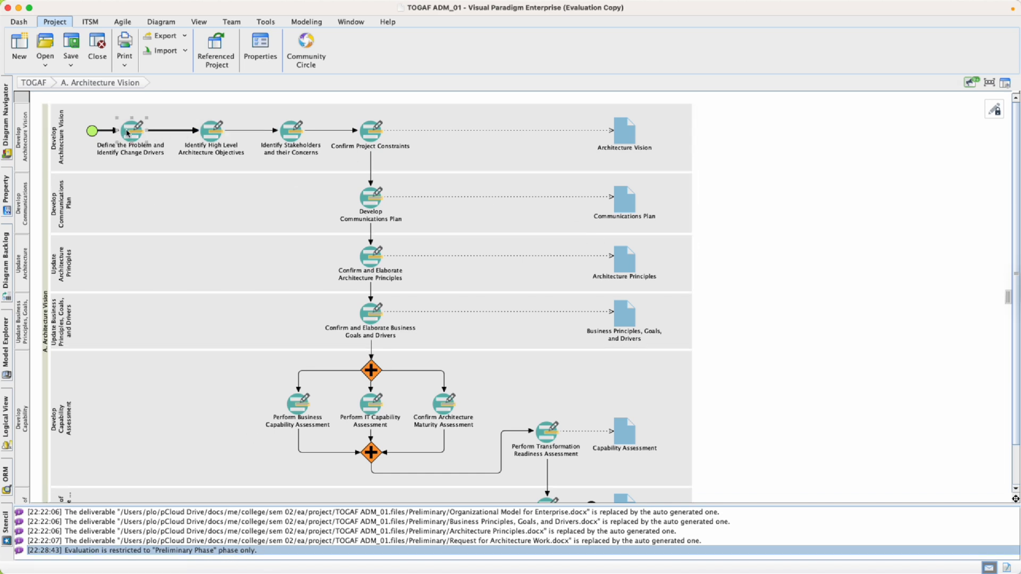
double_click(127, 133)
click(79, 158)
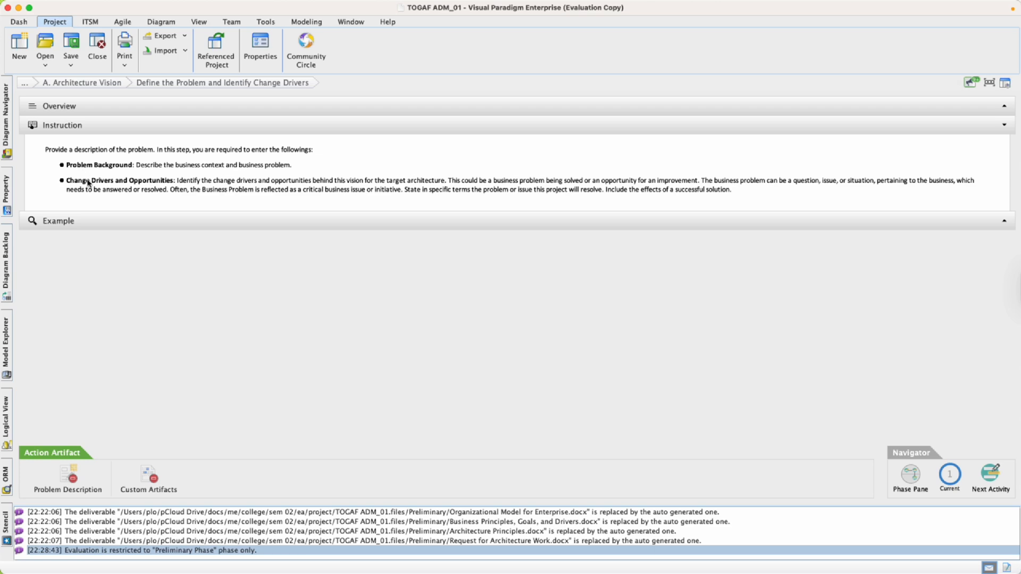
click(98, 222)
click(64, 474)
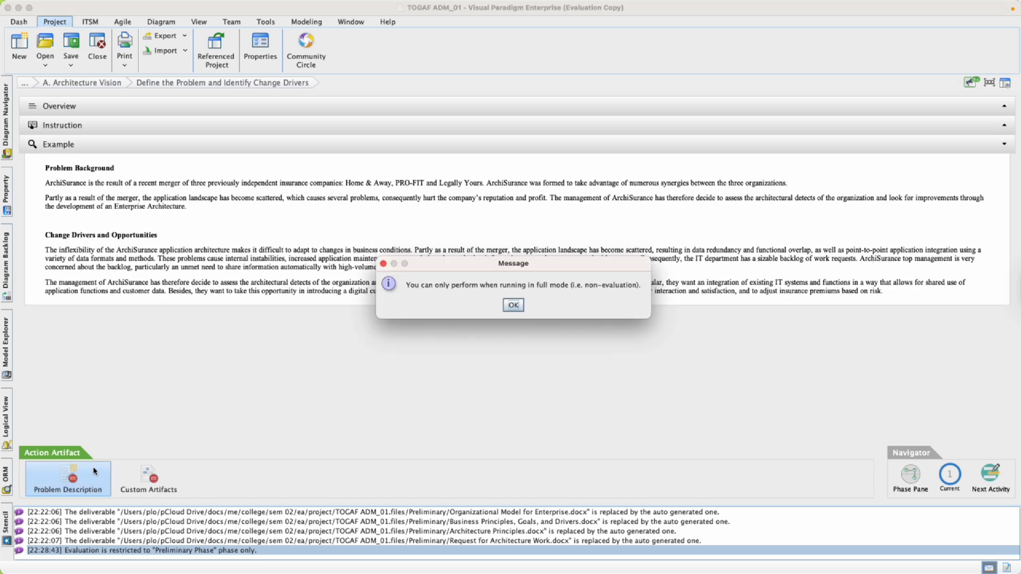
click(513, 306)
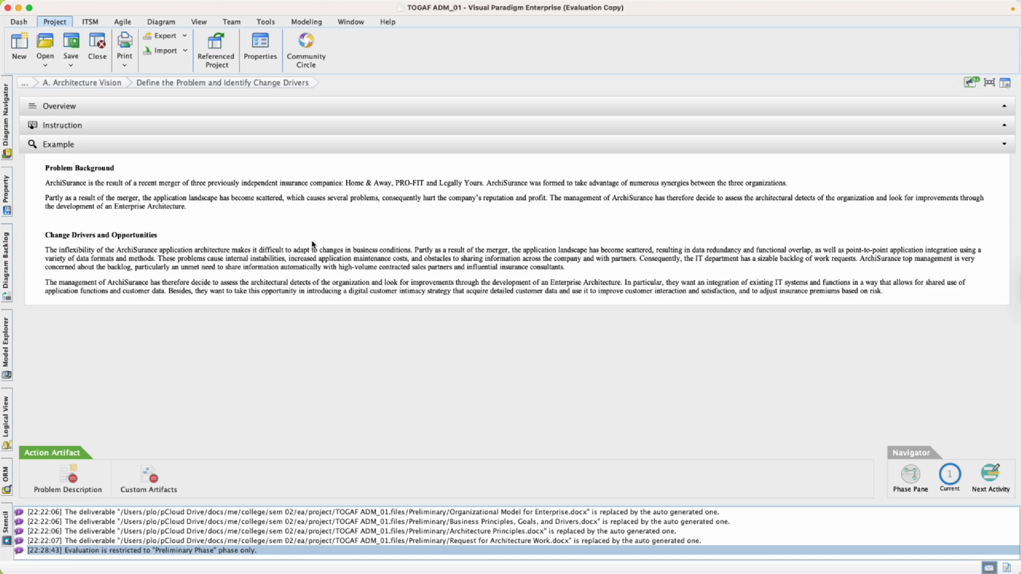
Review the activity's overview, instruction and example, and return through the Architecture Vision process to the TOGAF ADM overview
click(91, 113)
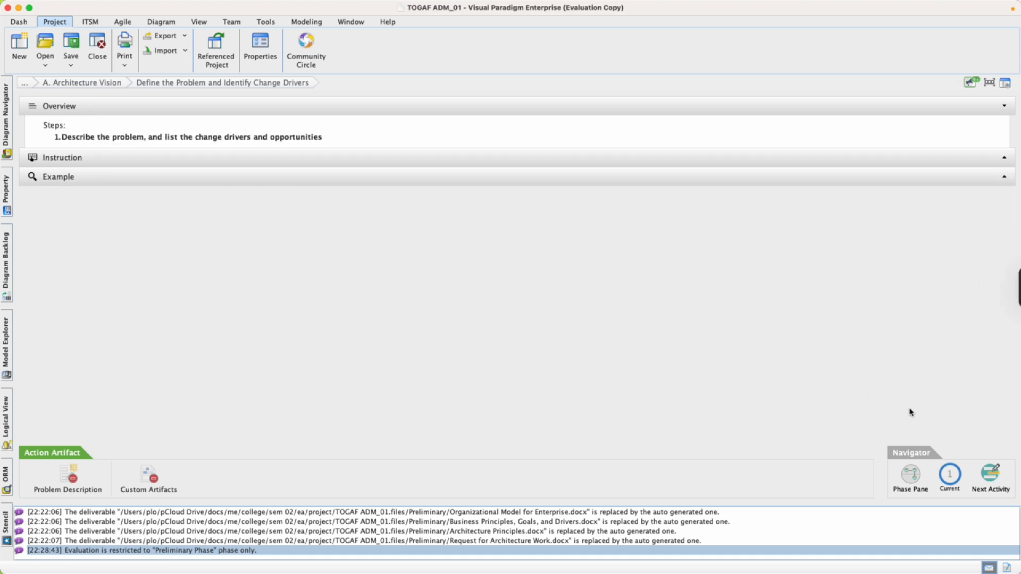
click(173, 164)
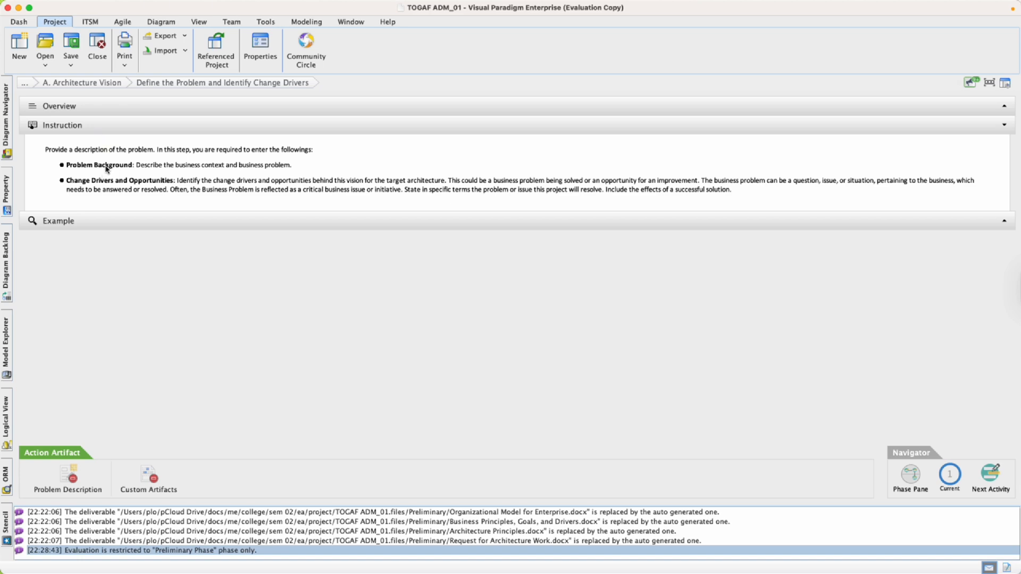
click(86, 222)
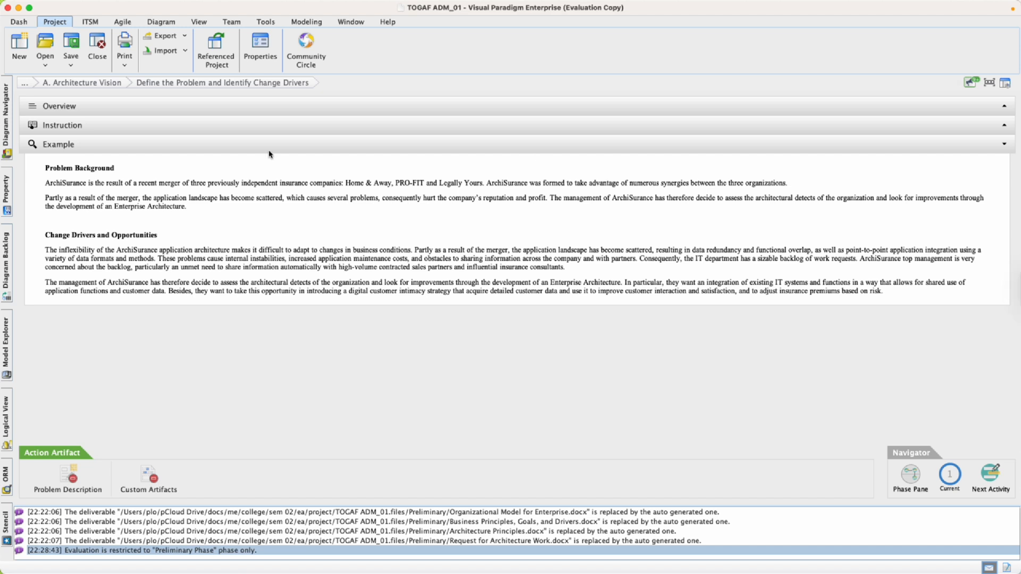
click(73, 83)
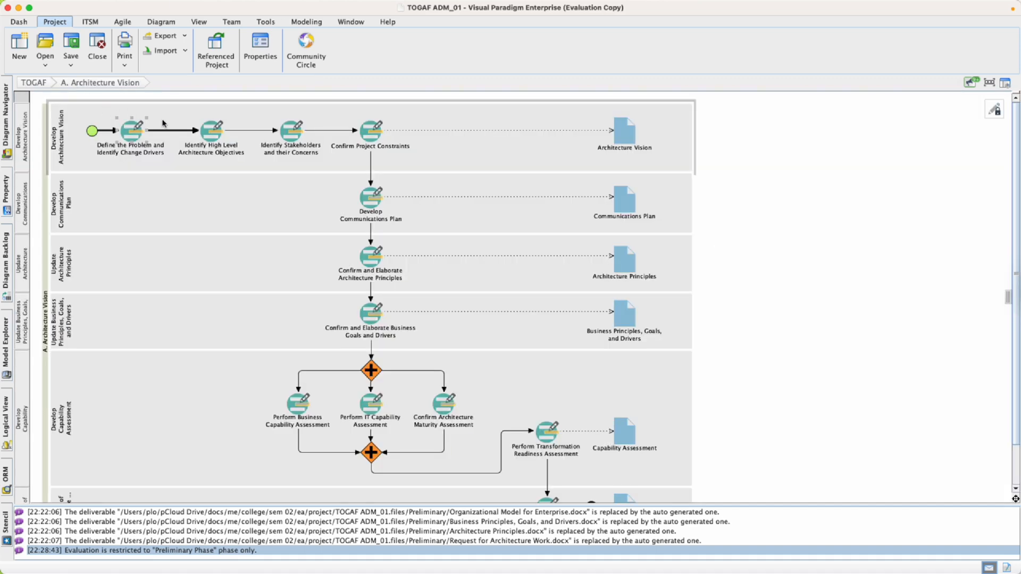
click(37, 84)
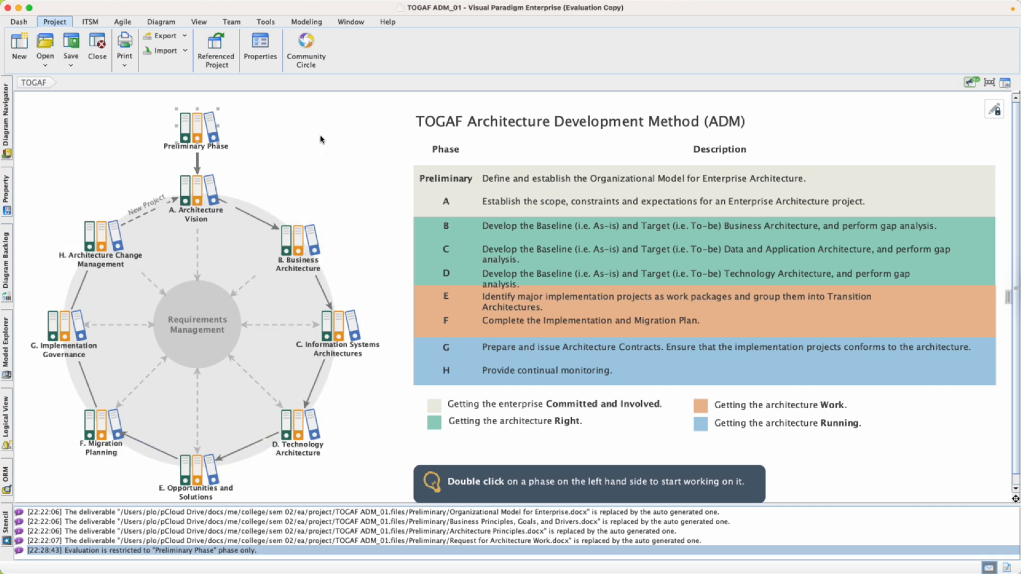
Look through the project and ITSM commands, and open the Project Browser on the project's diagrams
click(19, 57)
click(263, 121)
click(91, 22)
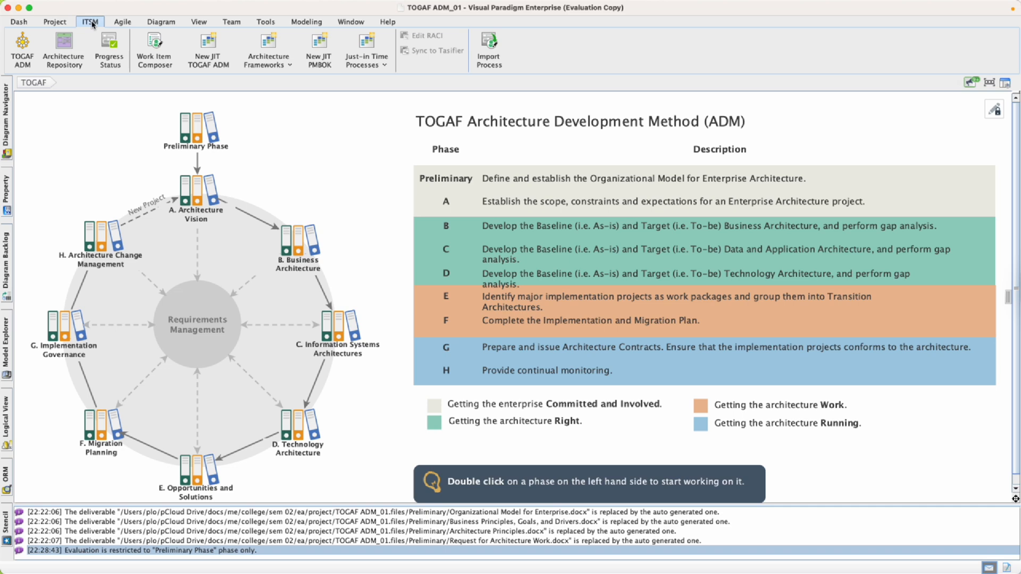
click(199, 23)
click(26, 46)
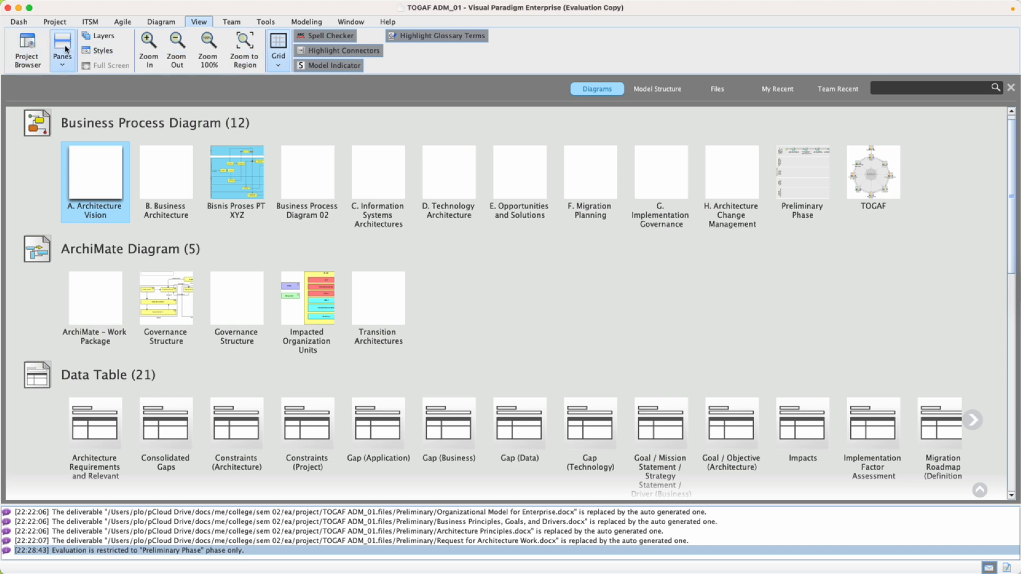
Add the Progress Status command to the Dash menu and check the Dash commands
right_click(100, 42)
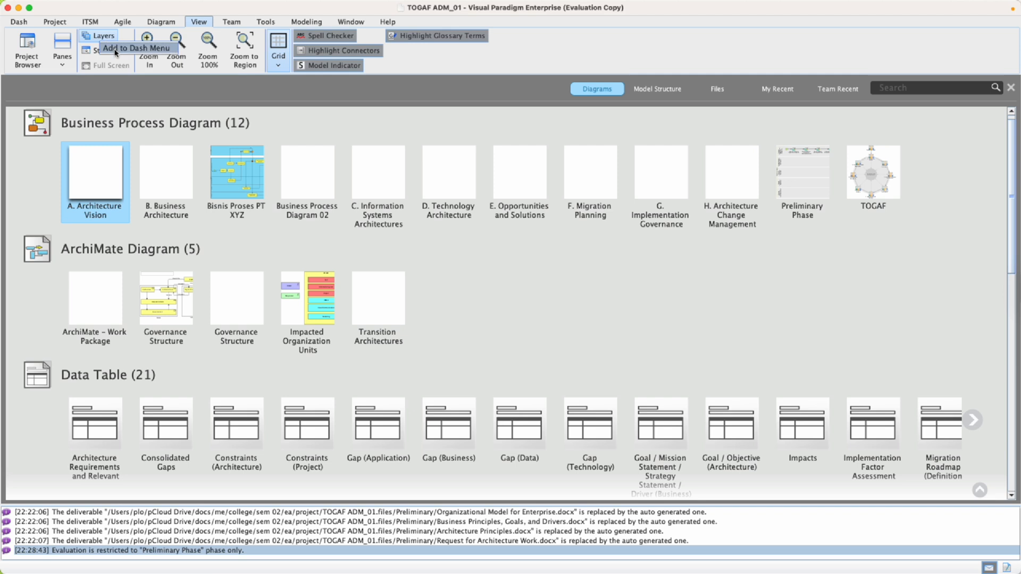
click(90, 21)
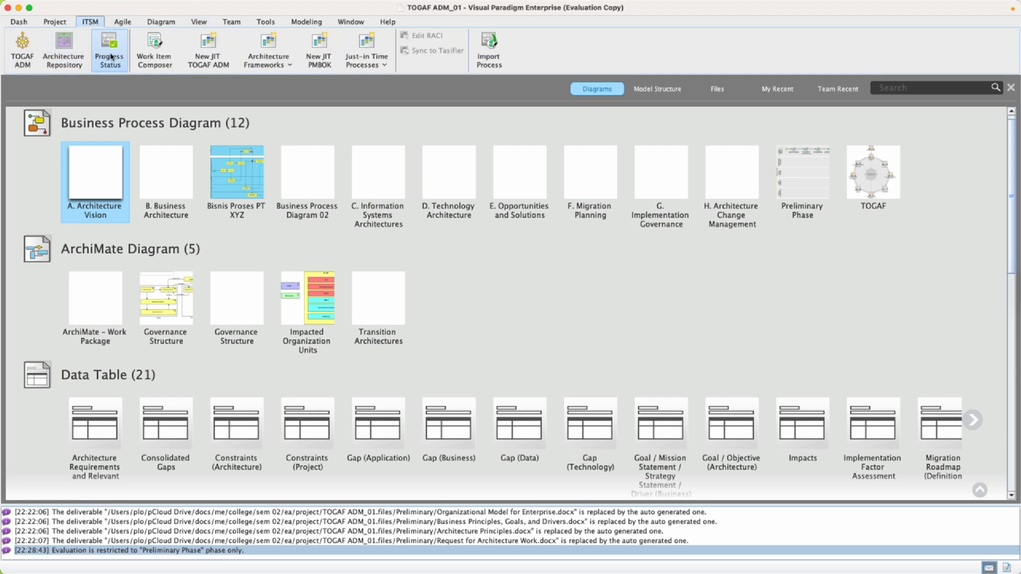
right_click(121, 55)
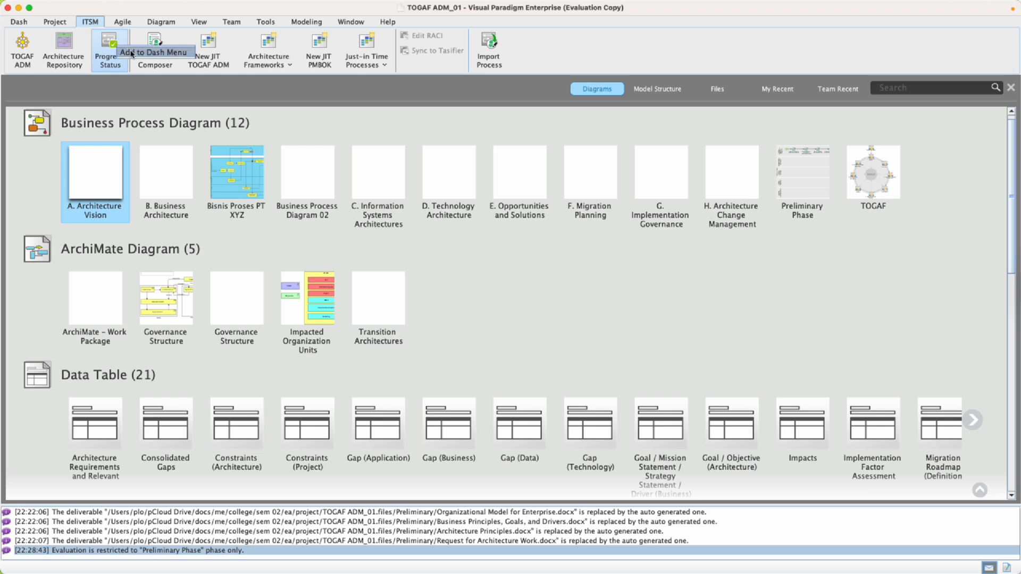
click(19, 21)
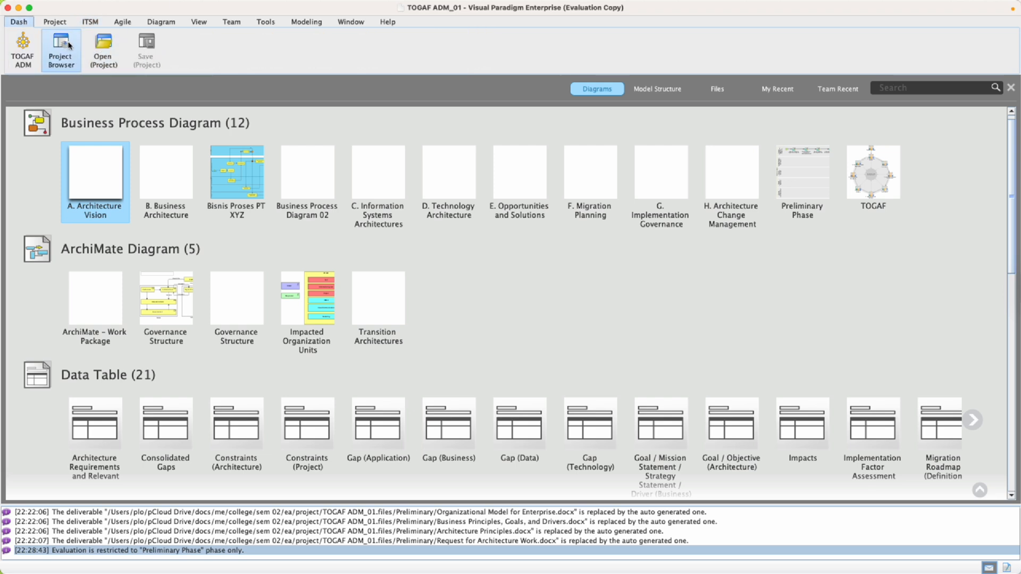
click(89, 21)
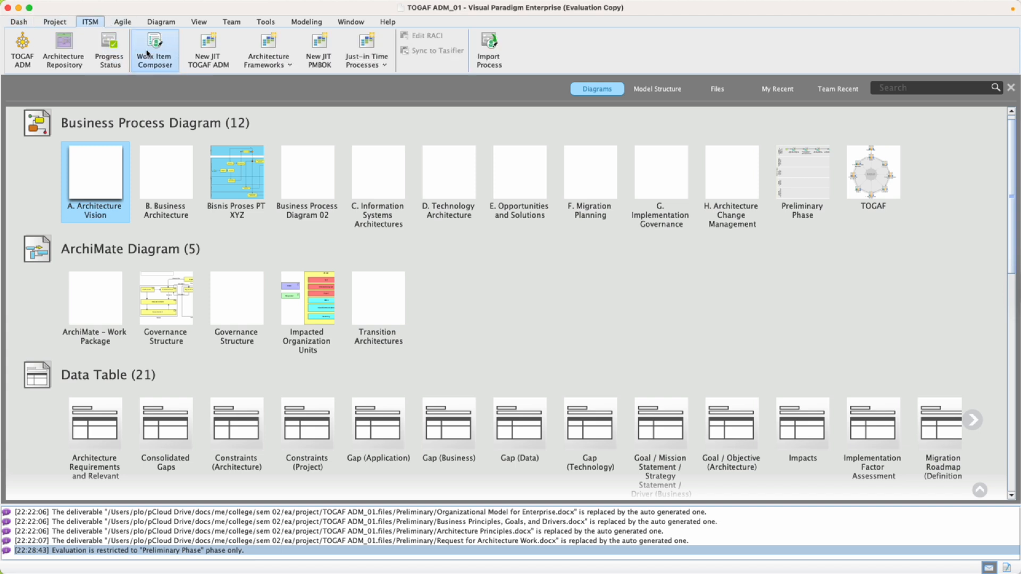
click(30, 22)
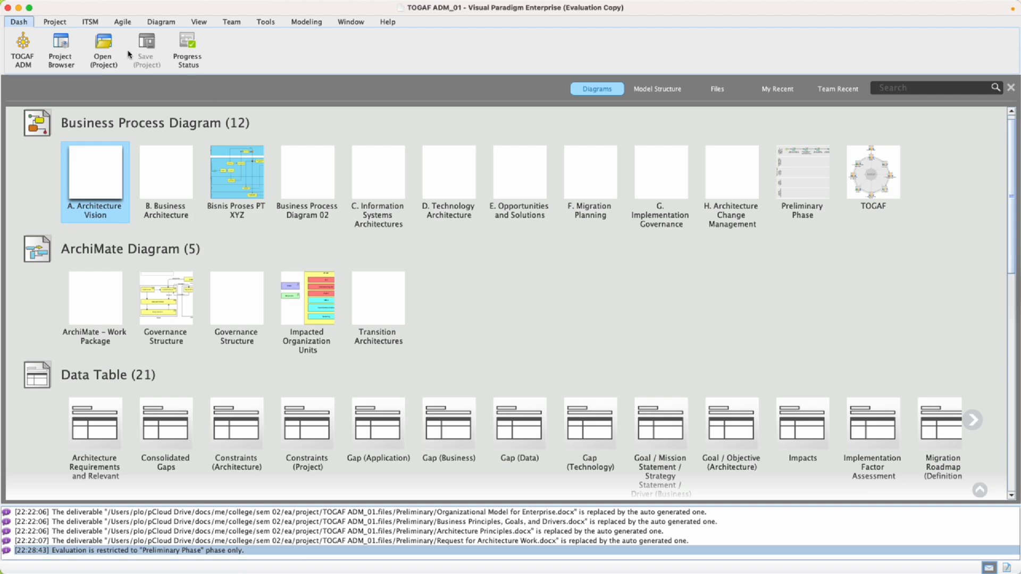
Browse the project's model structure and files, and expand the TOGAF node and its A. Architecture Vision branch
click(69, 49)
click(659, 96)
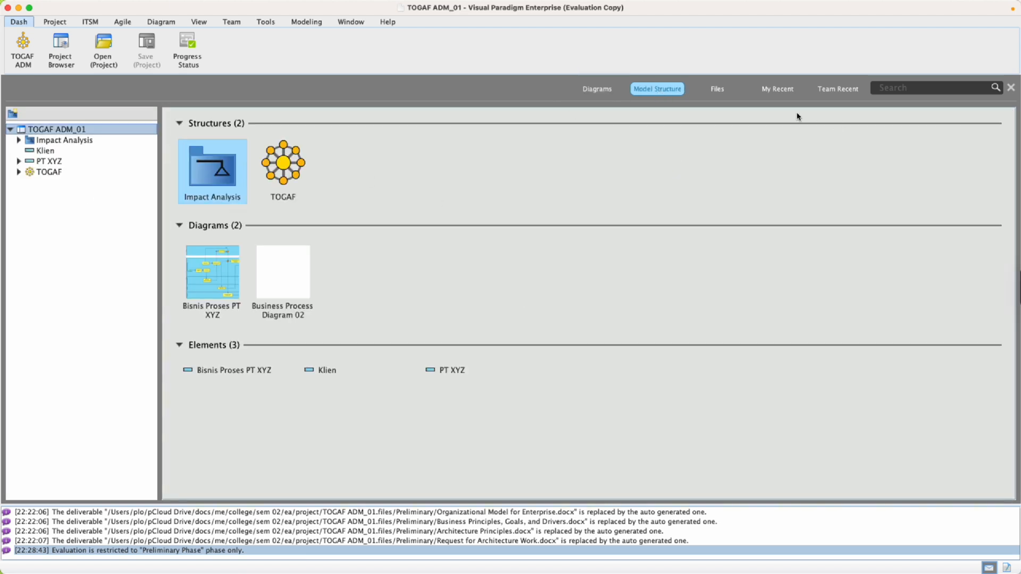
click(717, 89)
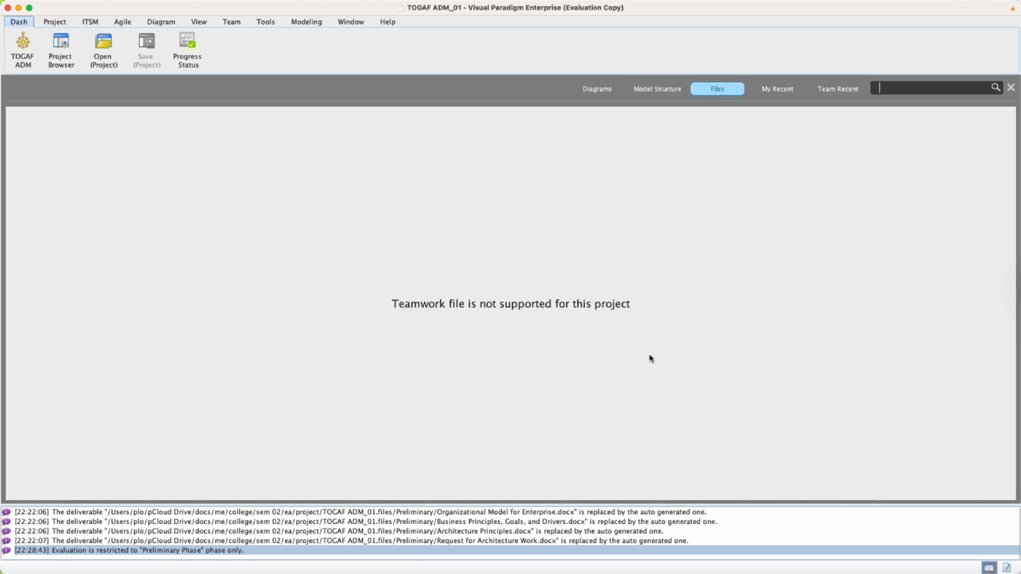
click(657, 89)
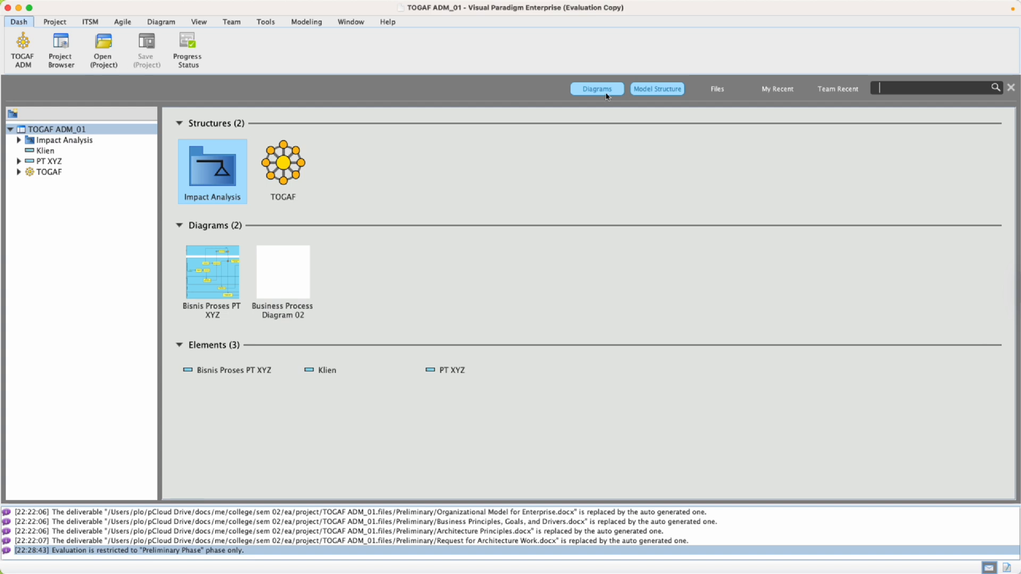
click(19, 172)
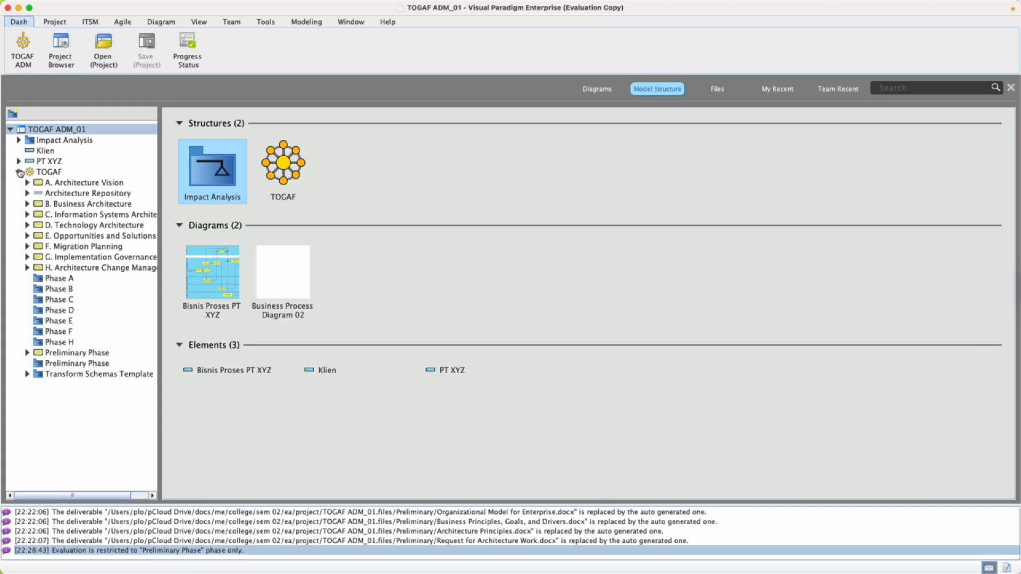
click(27, 182)
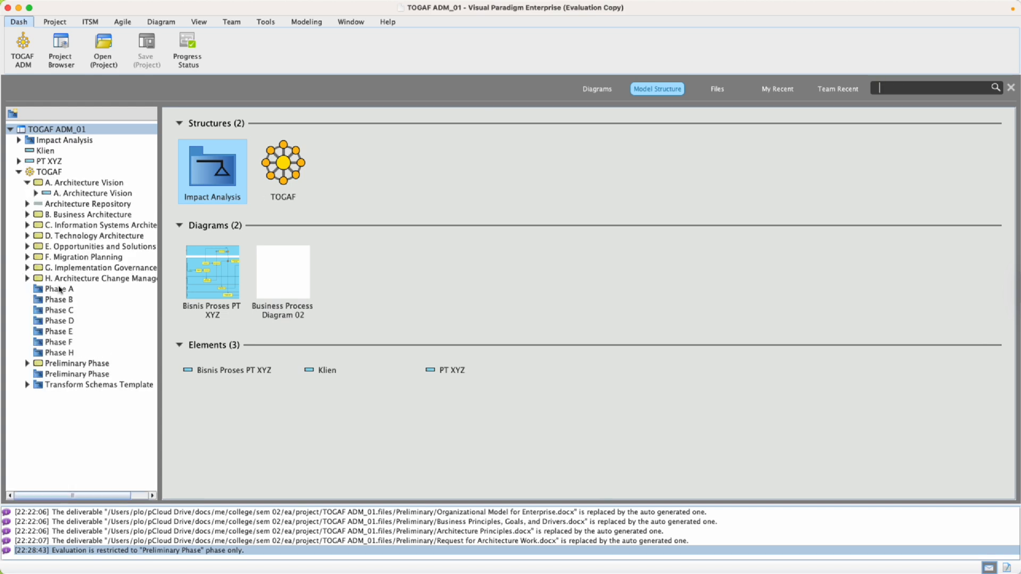
Return to the Project Browser's diagrams and open the Bisnis Proses PT XYZ business process diagram
click(592, 89)
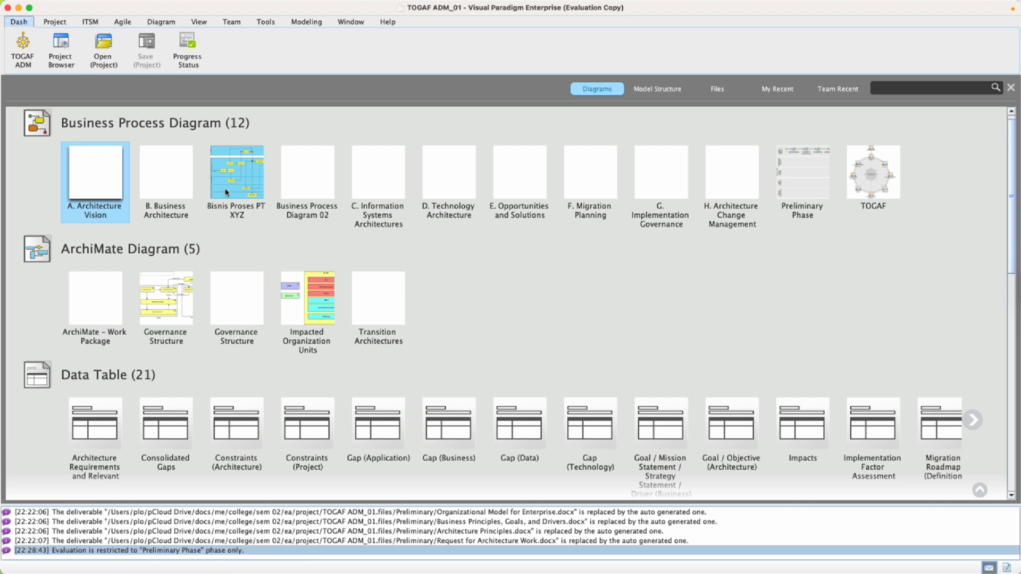
click(241, 177)
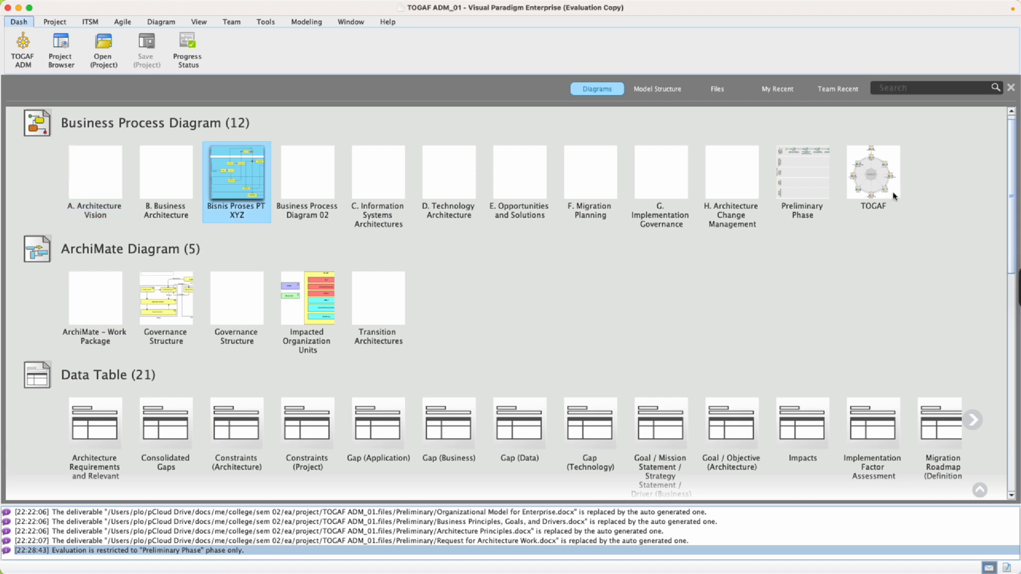
click(872, 186)
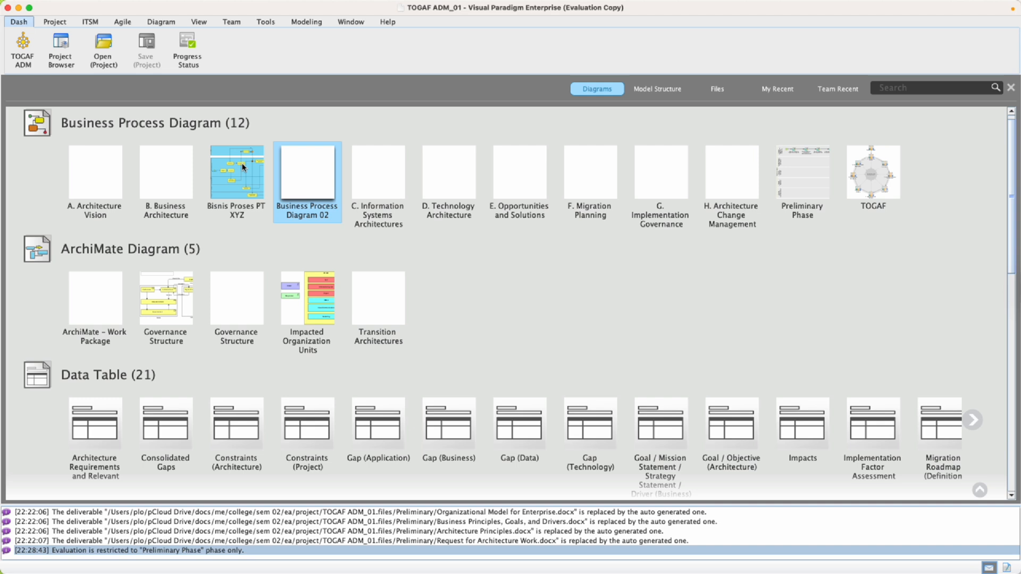
click(240, 179)
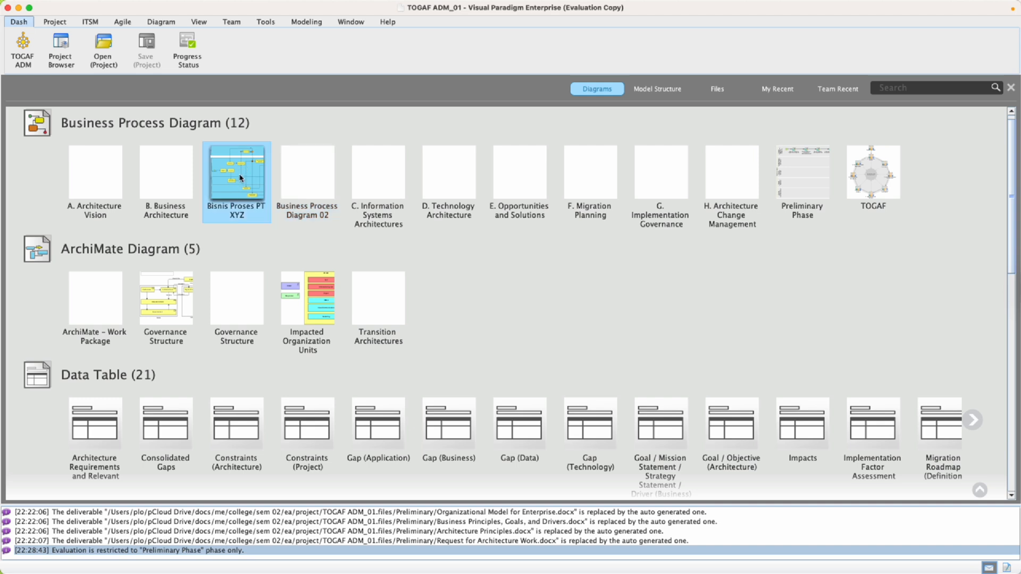
double_click(240, 177)
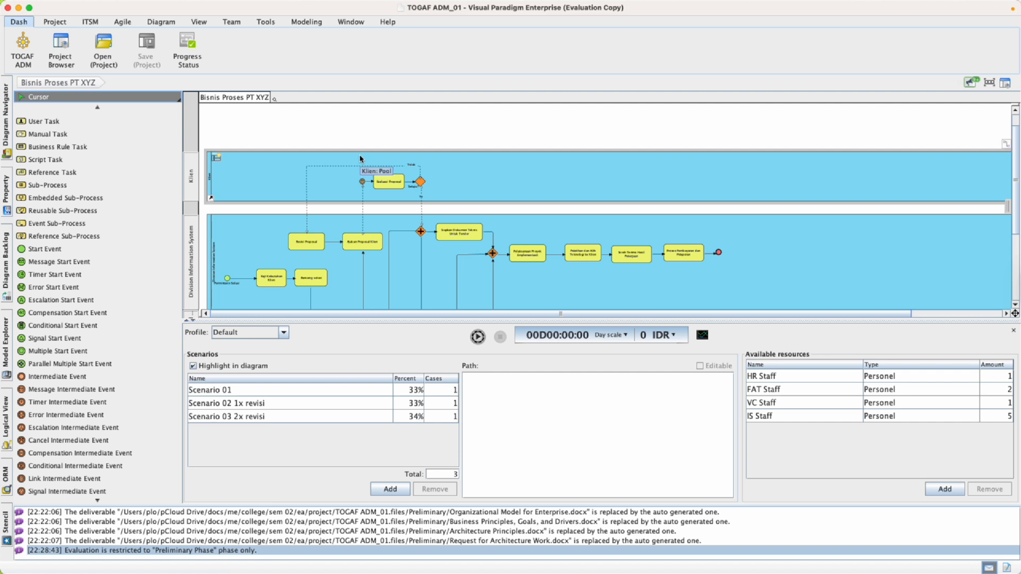
Close the simulation pane of the Bisnis Proses PT XYZ diagram and examine its division lanes and Klien pool
scroll(364, 146, down, 2)
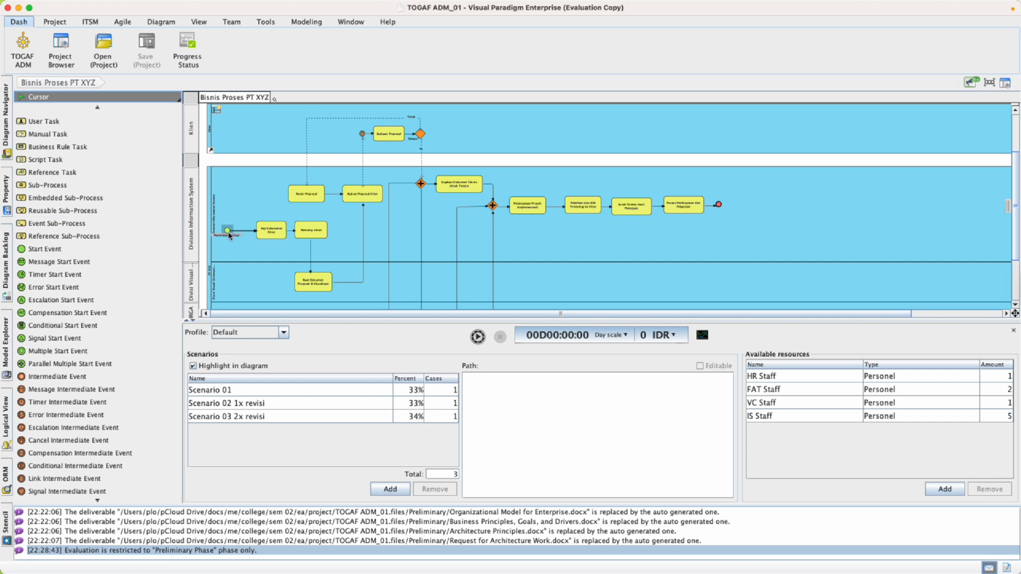
scroll(244, 185, down, 3)
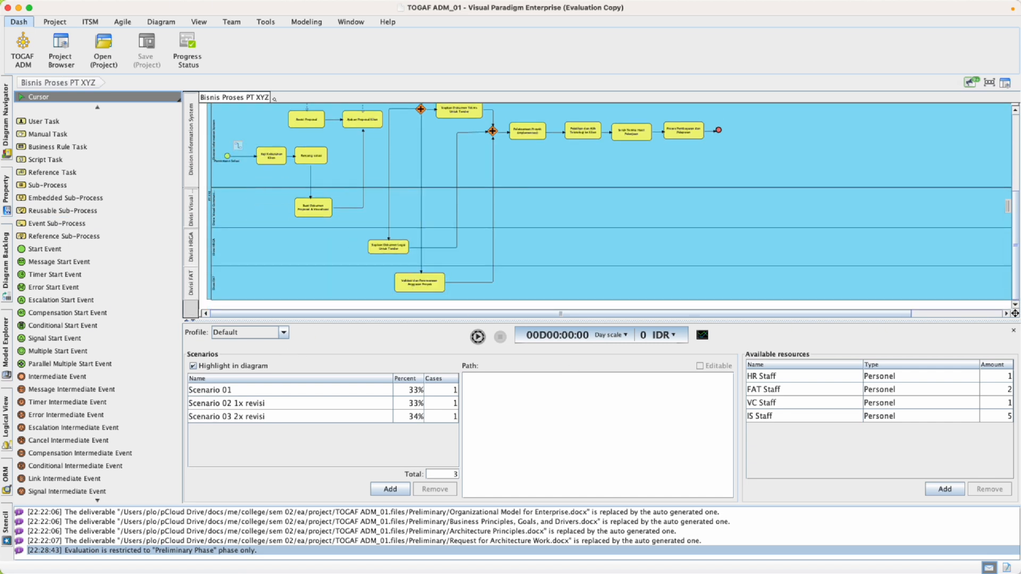
click(1013, 330)
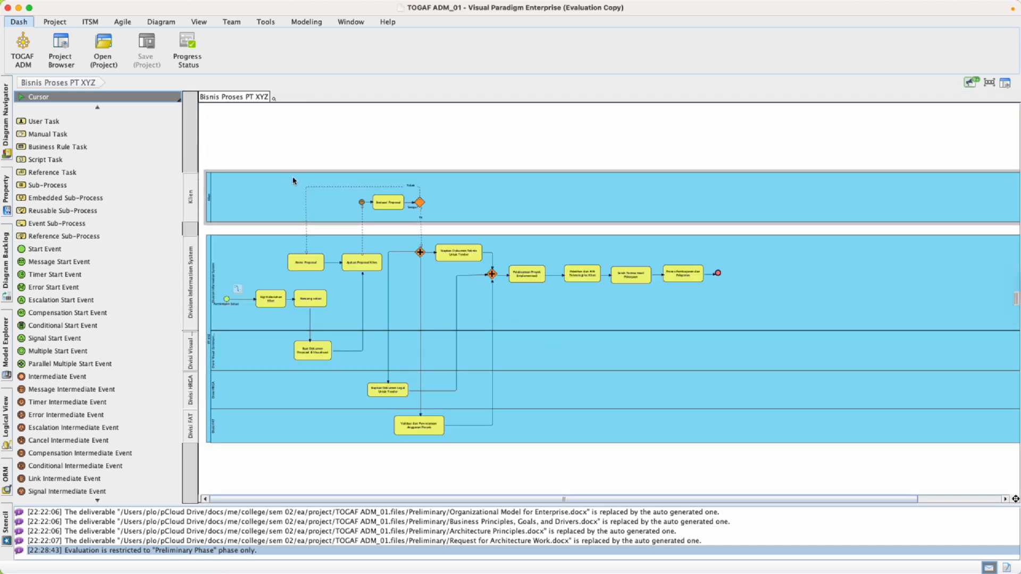
click(211, 256)
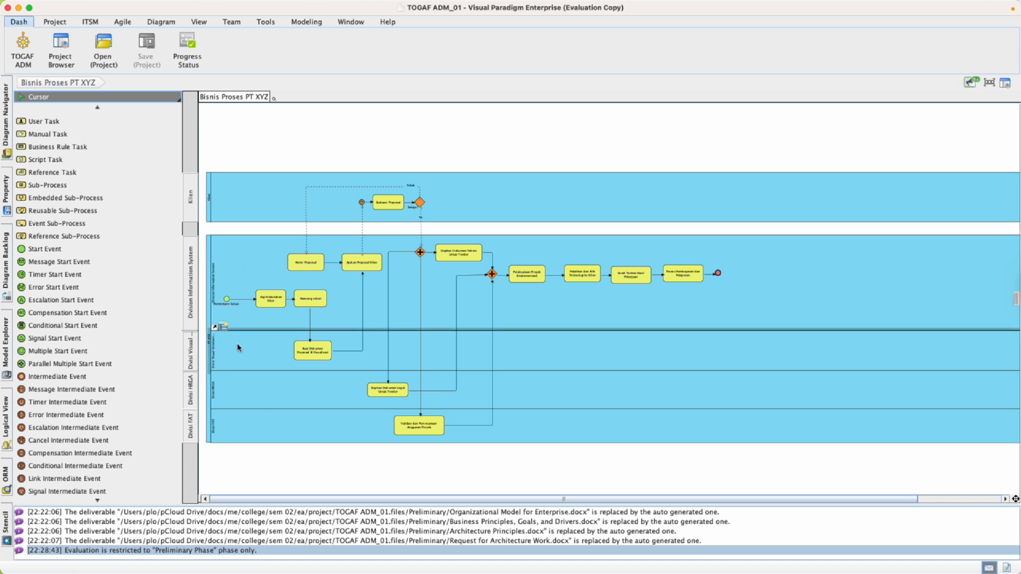
click(245, 209)
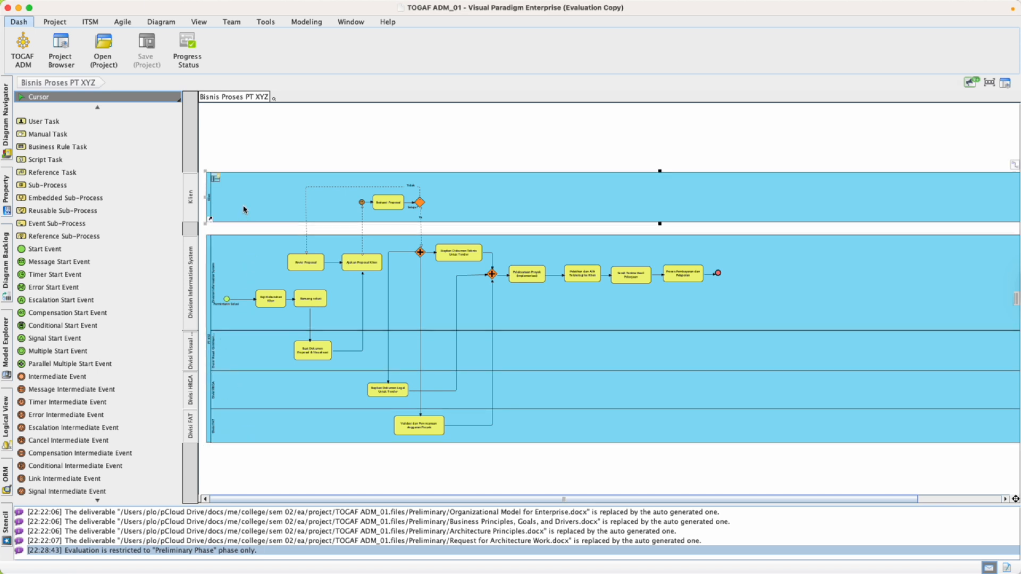
Examine the overall layout of the Klien pool and the PT XYZ pool with its division lanes
scroll(243, 210, right, 1)
scroll(243, 209, left, 1)
scroll(243, 209, down, 8)
scroll(242, 208, up, 6)
scroll(242, 208, up, 2)
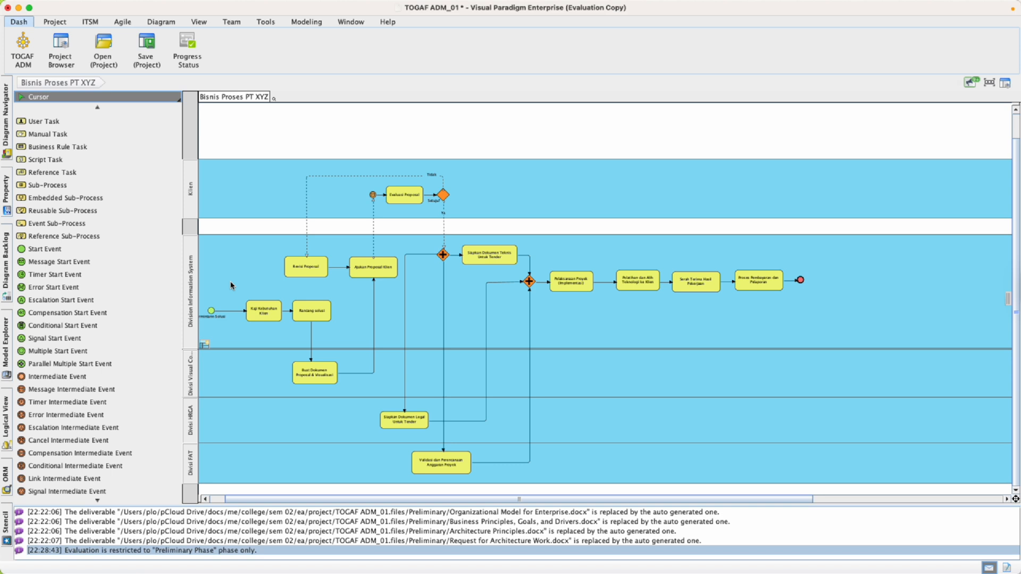
scroll(231, 286, left, 2)
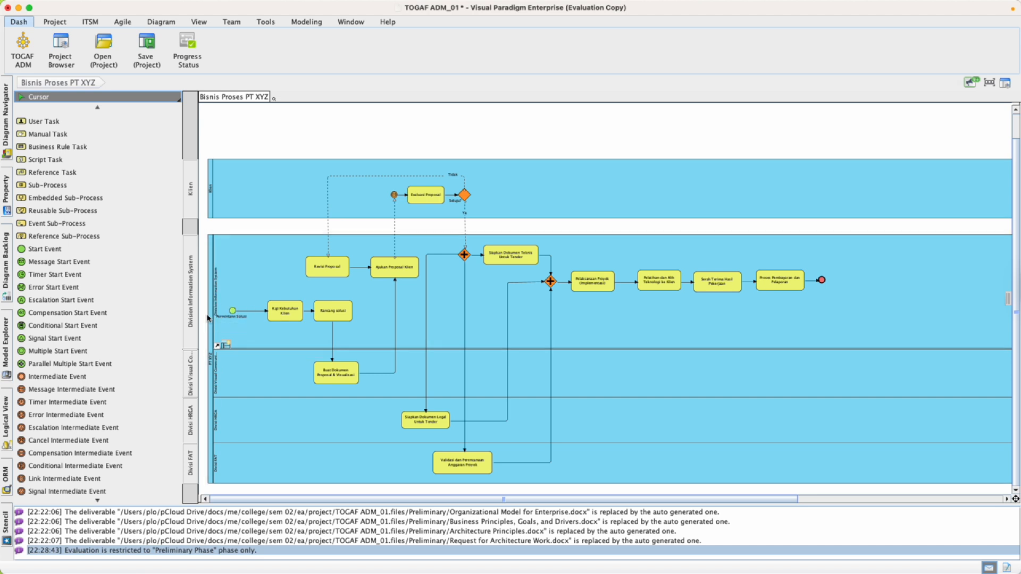
click(212, 365)
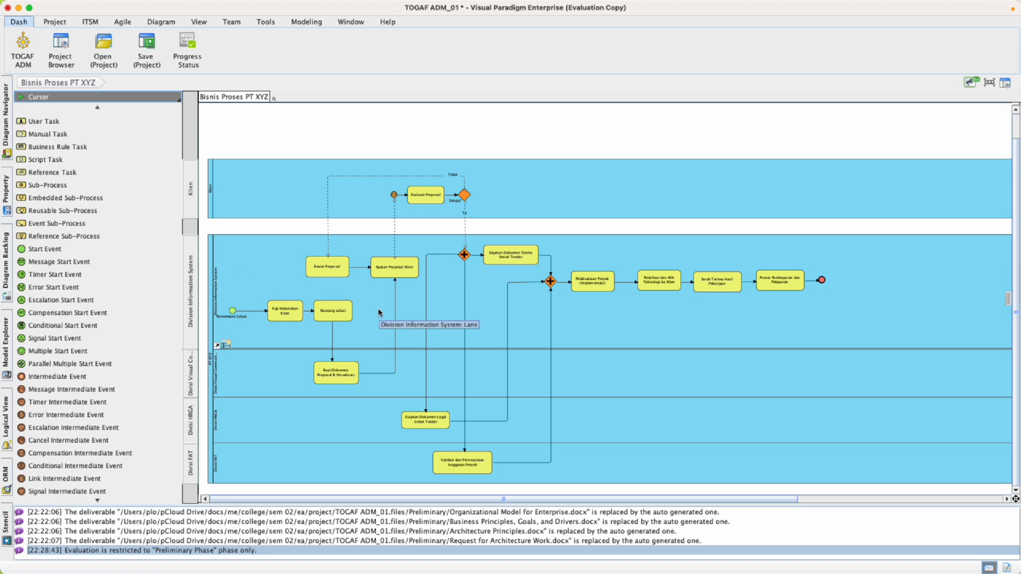
Trace the flow from the Permintann Solusi start event through Kaji Kebutuhan Klien and Rancang solusi in the Division Information System lane
scroll(255, 335, up, 3)
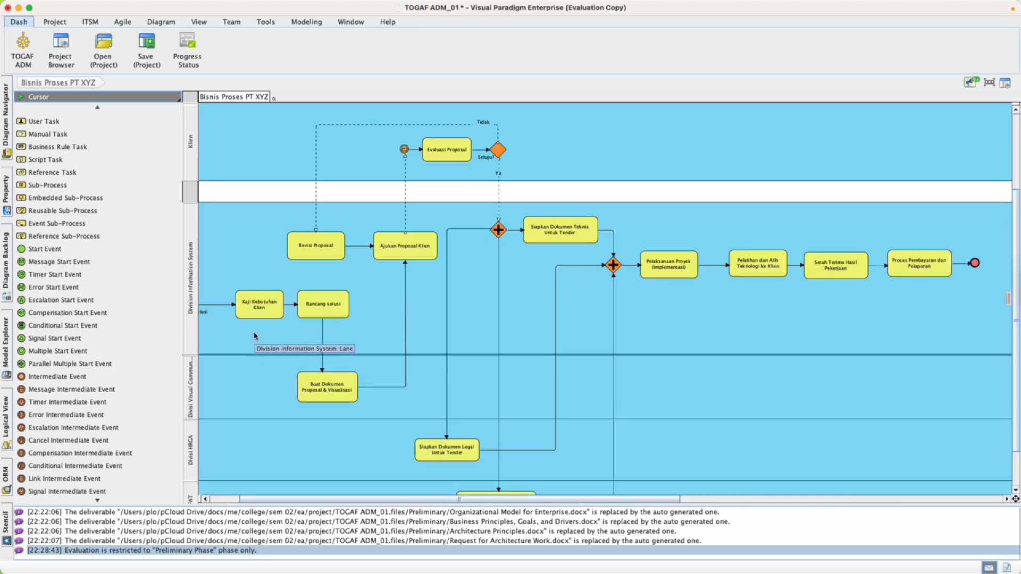
scroll(254, 336, up, 2)
scroll(240, 335, right, 2)
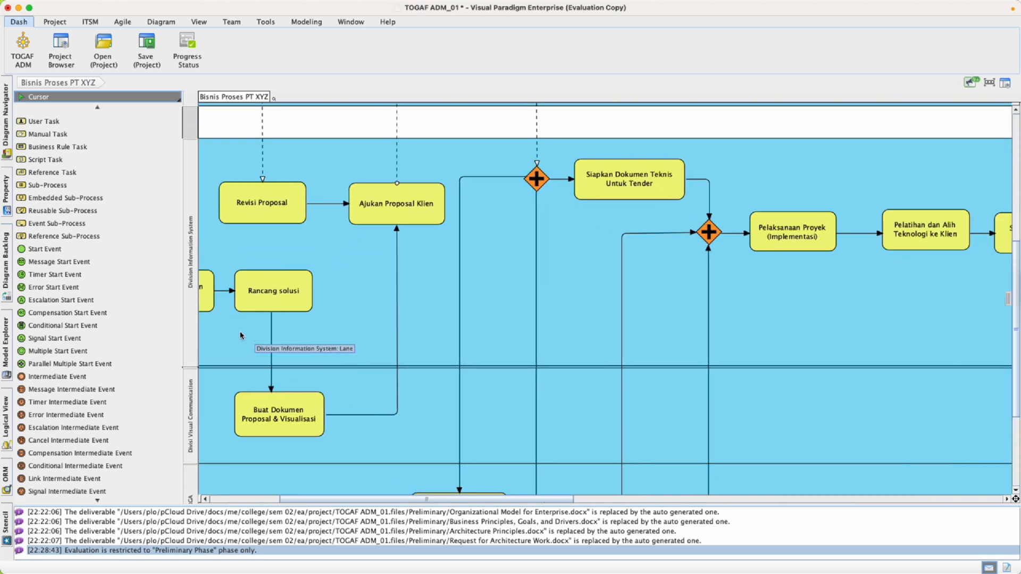
scroll(242, 335, left, 5)
scroll(254, 302, left, 1)
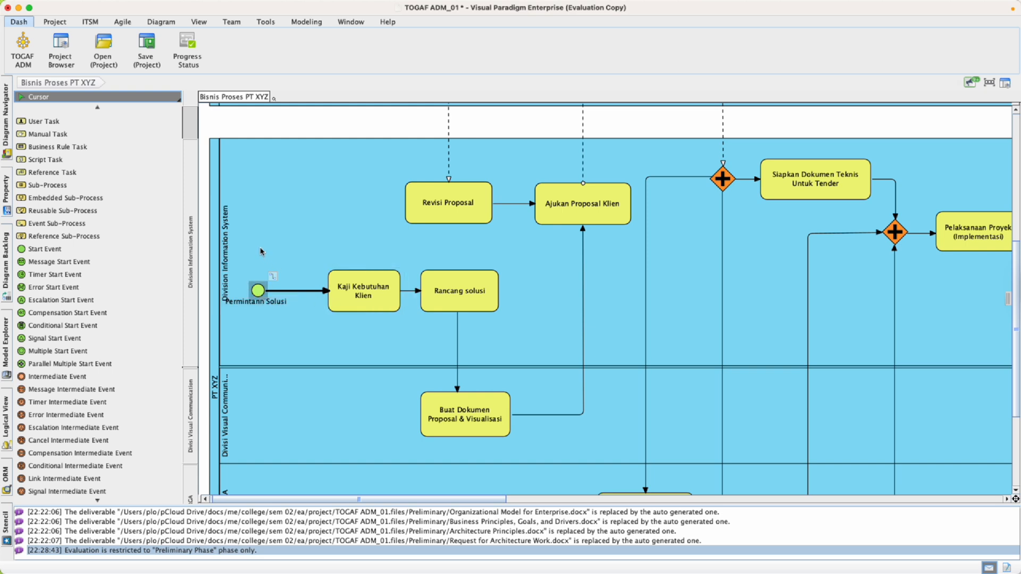
scroll(260, 252, up, 3)
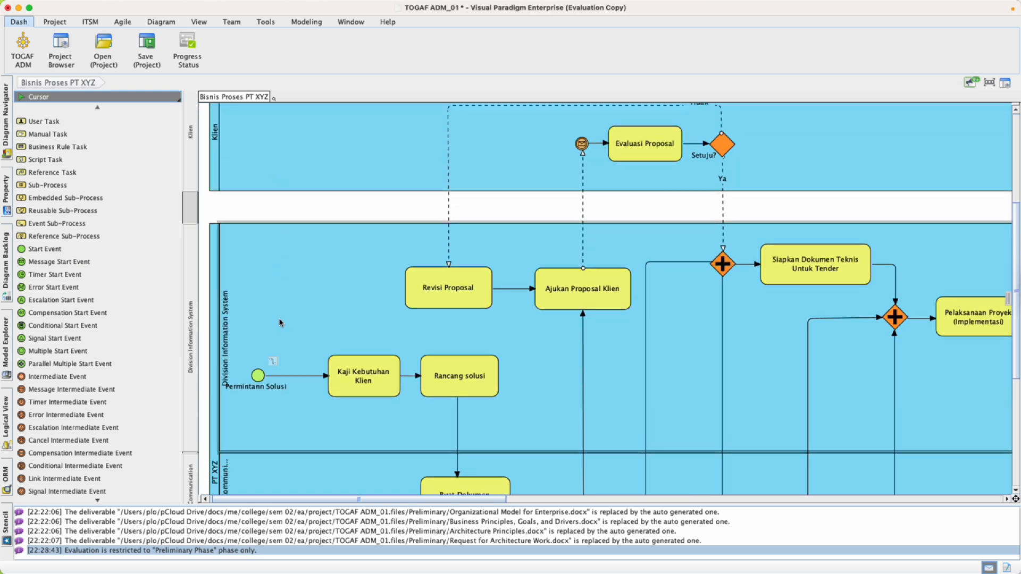
scroll(279, 321, down, 1)
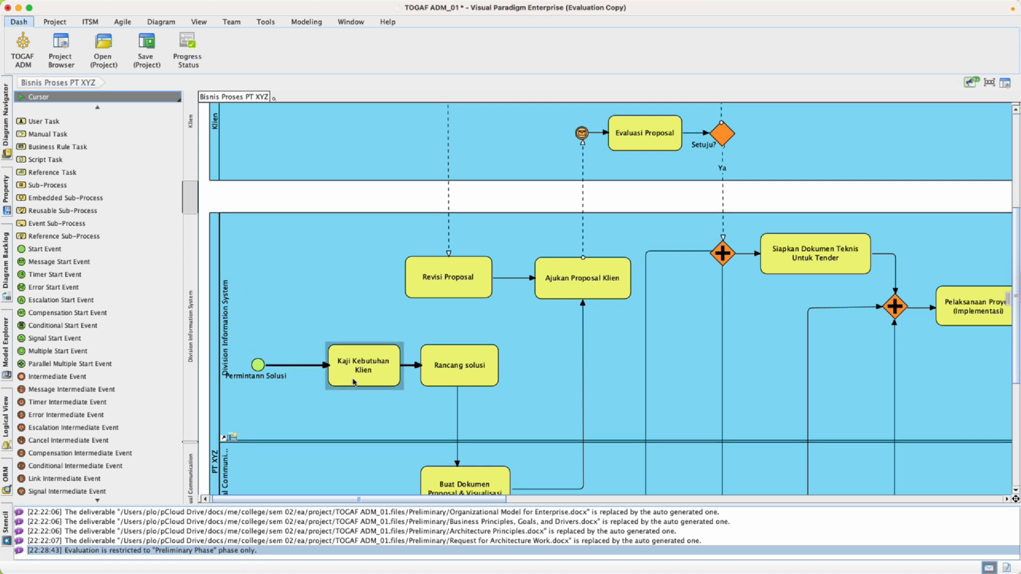
click(374, 366)
scroll(366, 370, down, 3)
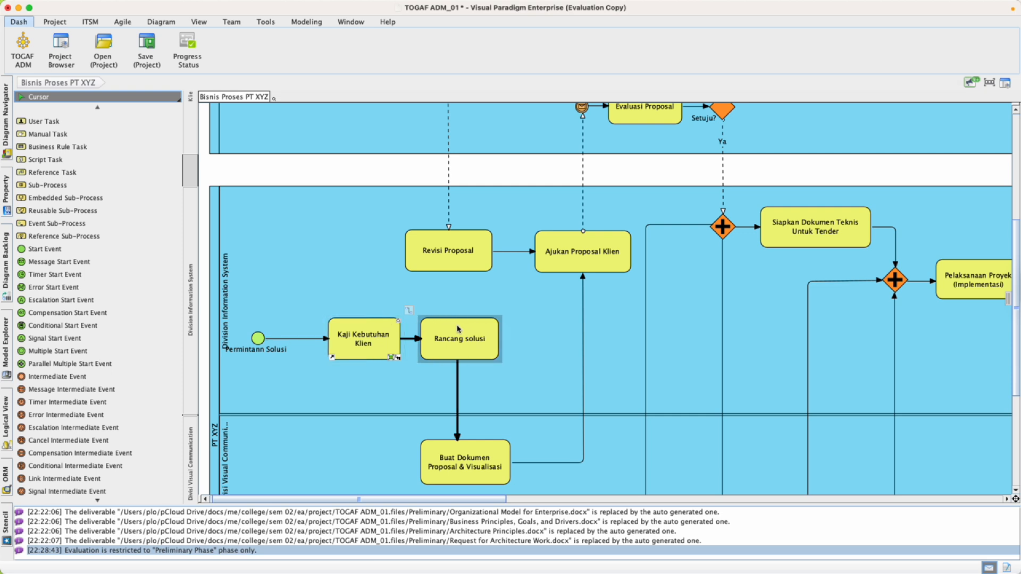
scroll(458, 330, down, 1)
click(482, 312)
scroll(433, 315, down, 3)
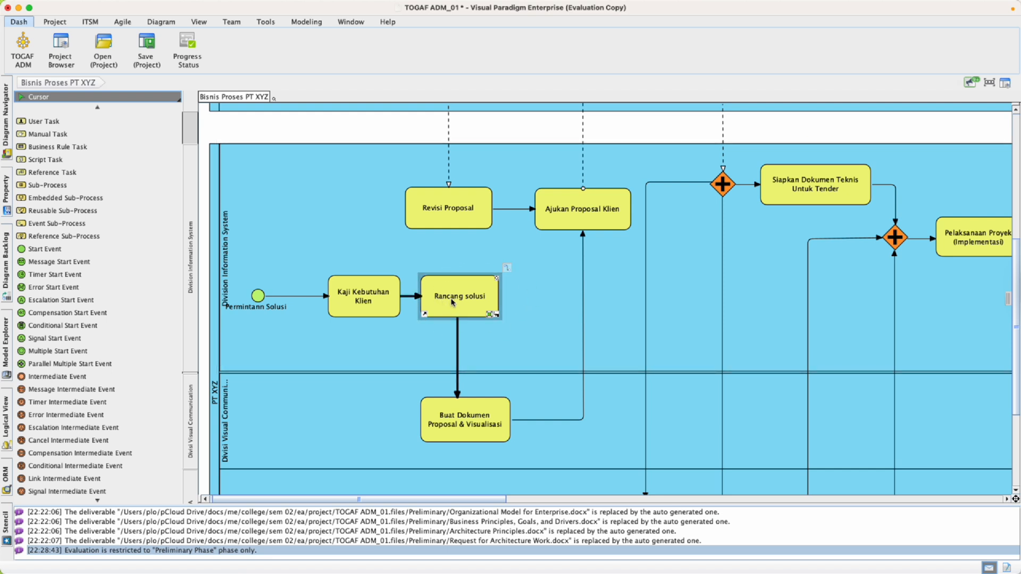
Inspect the Buat Dokumen Proposal & Visualisasi task in the Divisi Visual Communication lane and its outgoing flow
click(230, 419)
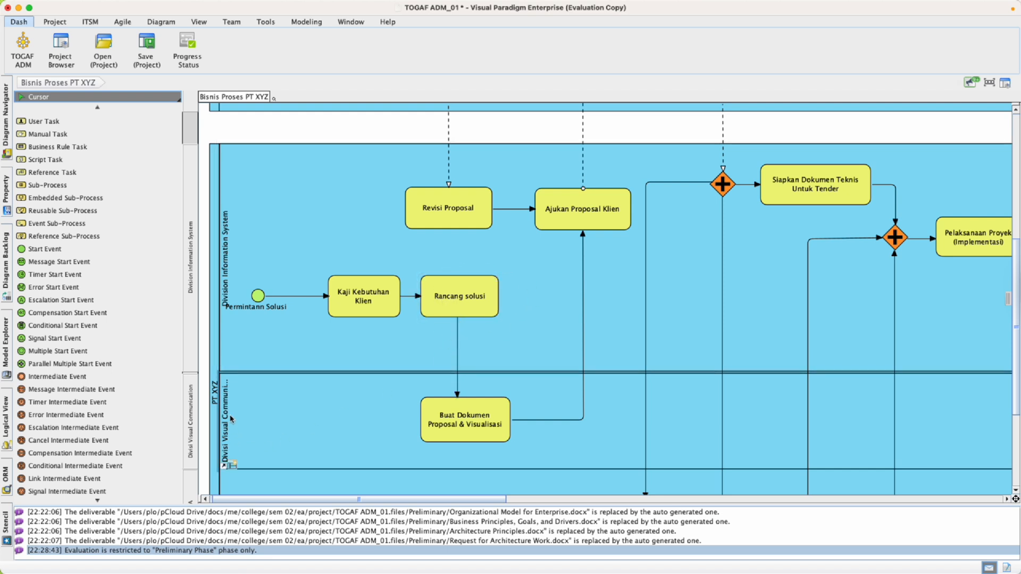
click(455, 405)
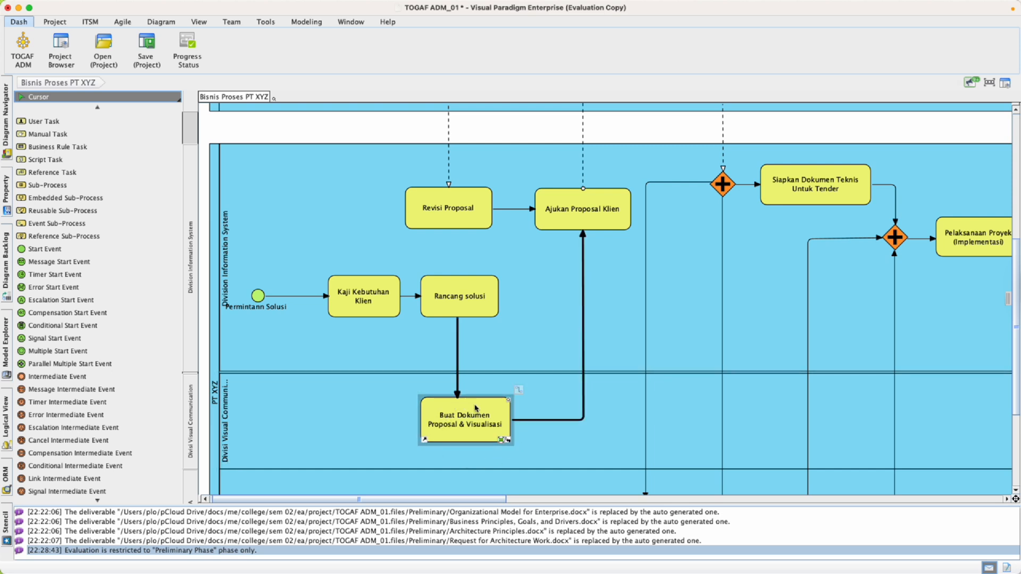
click(522, 428)
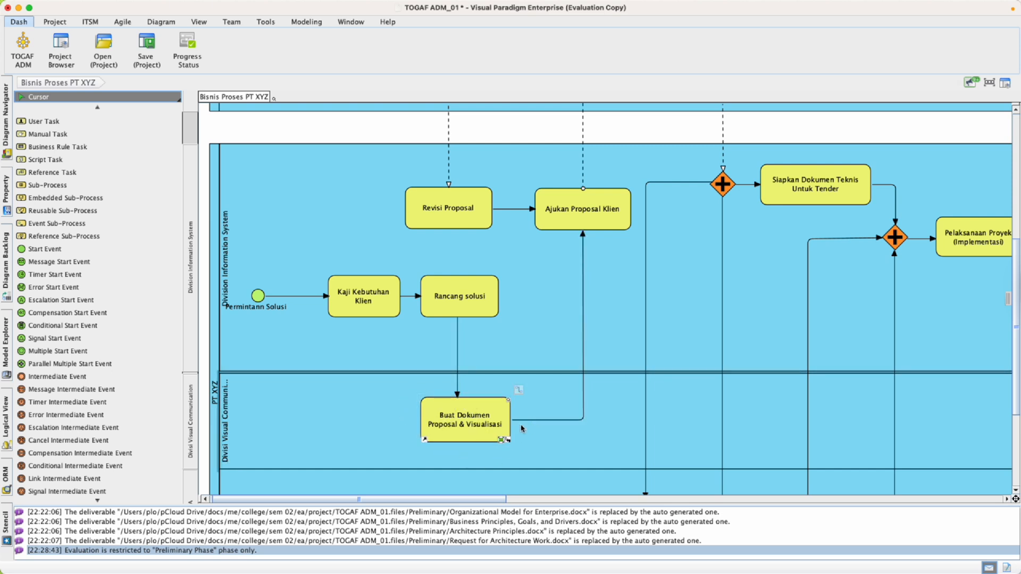
scroll(571, 426, up, 2)
click(500, 445)
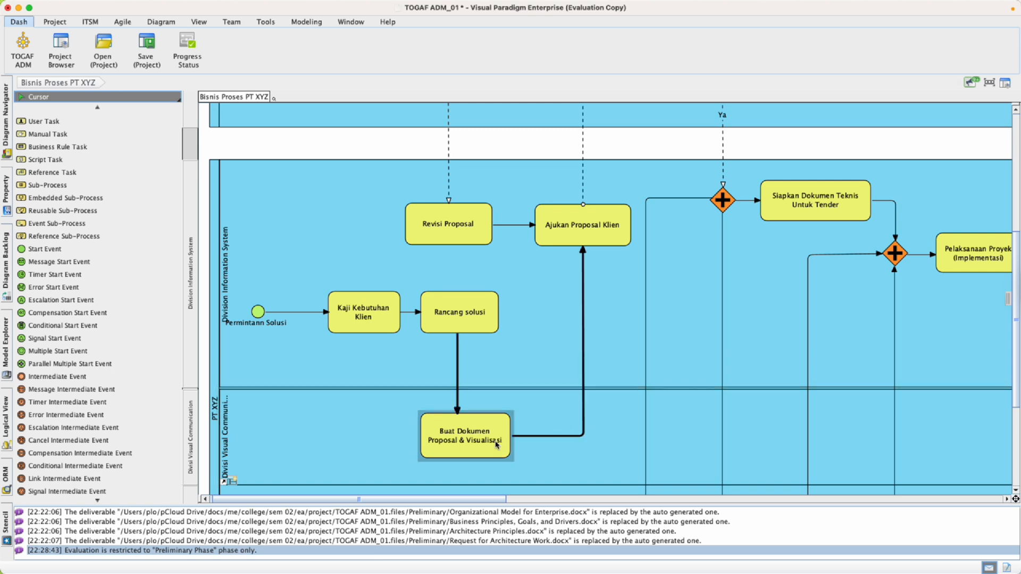
scroll(574, 411, up, 2)
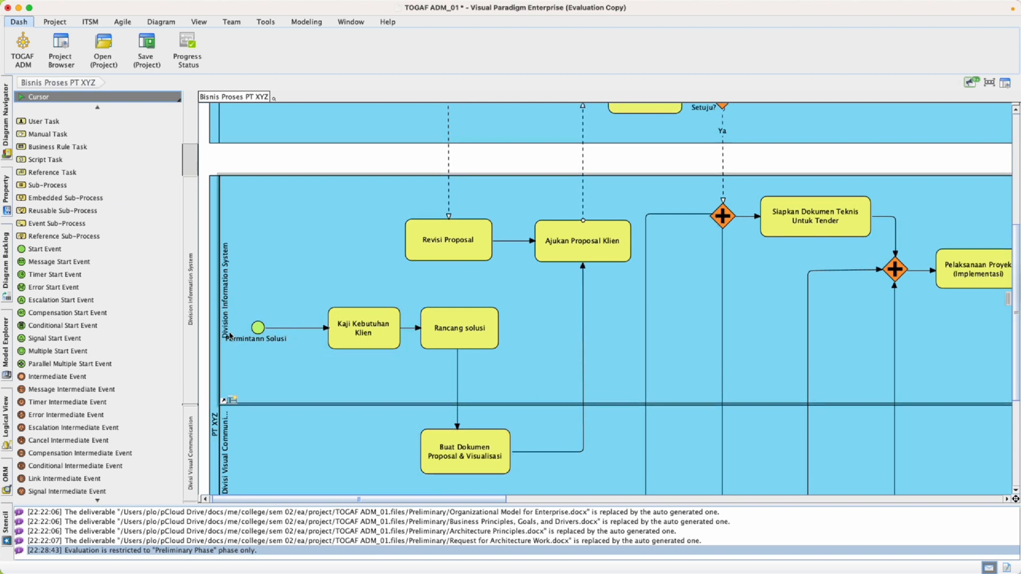
Follow the flow from Ajukan Proposal Klien to Evaluasi Proposal and the Setuju? gateway, and look through the available gateway elements
scroll(593, 275, up, 3)
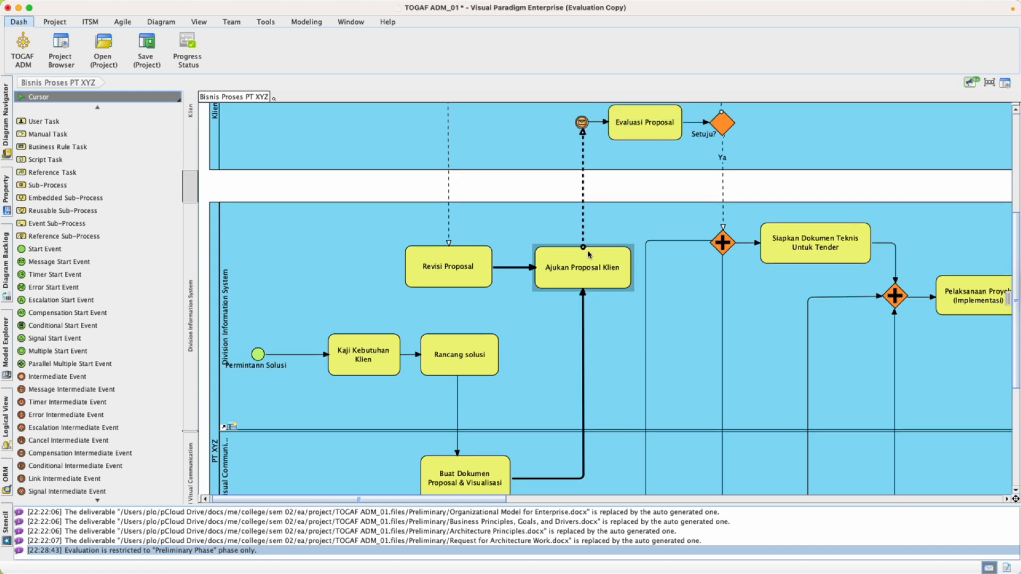
scroll(600, 235, up, 3)
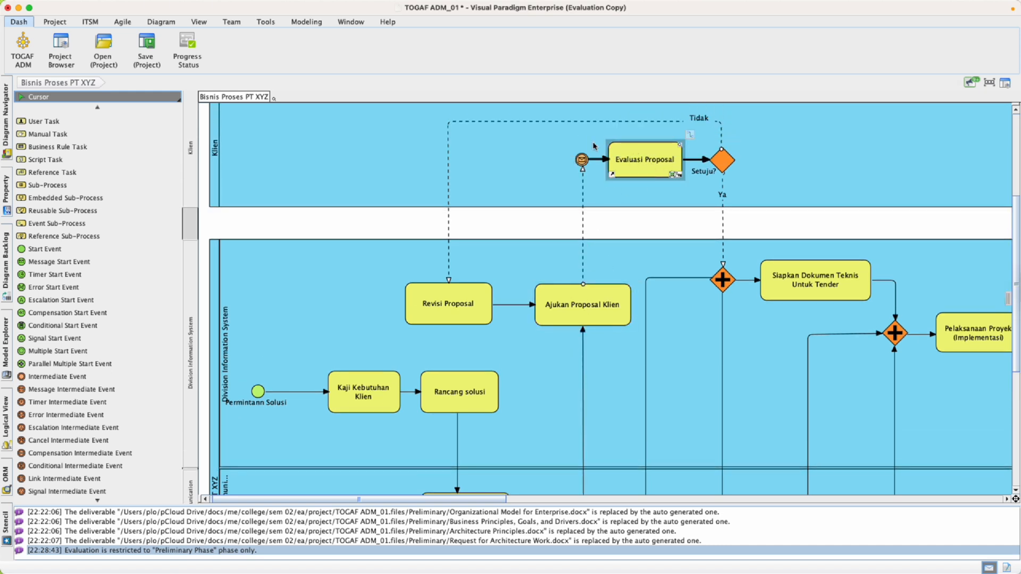
click(677, 163)
click(725, 165)
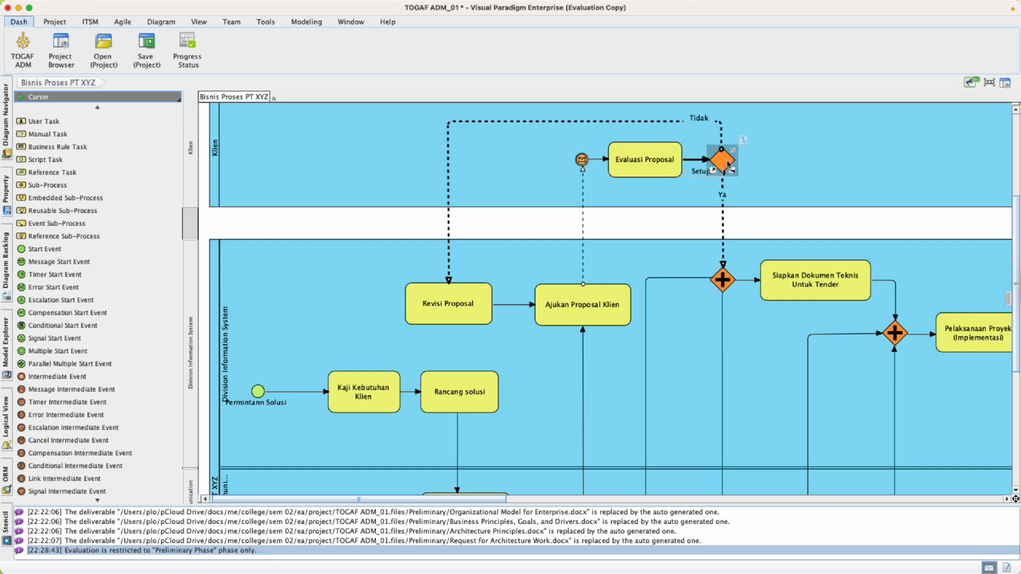
scroll(69, 306, down, 6)
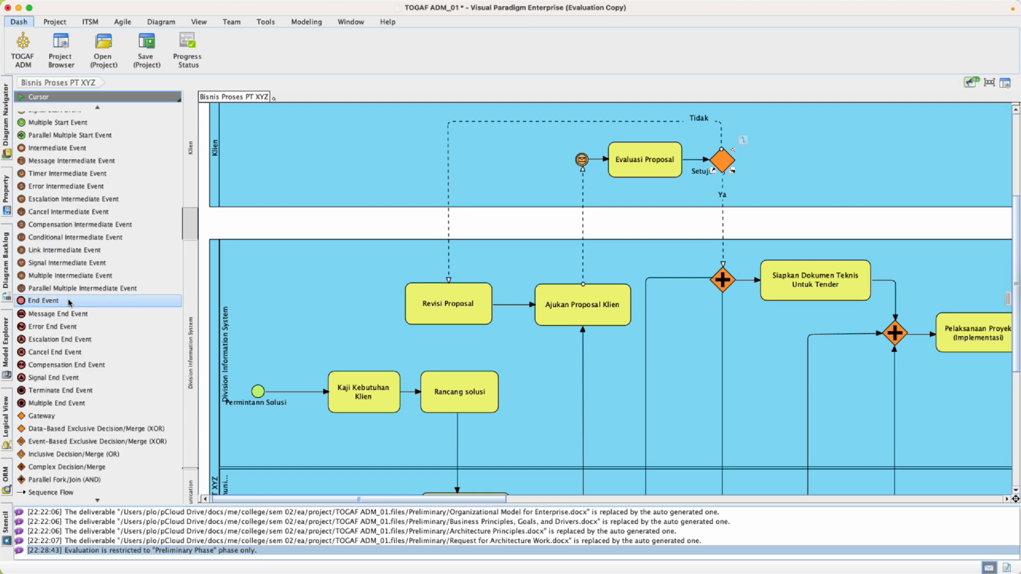
scroll(56, 299, down, 1)
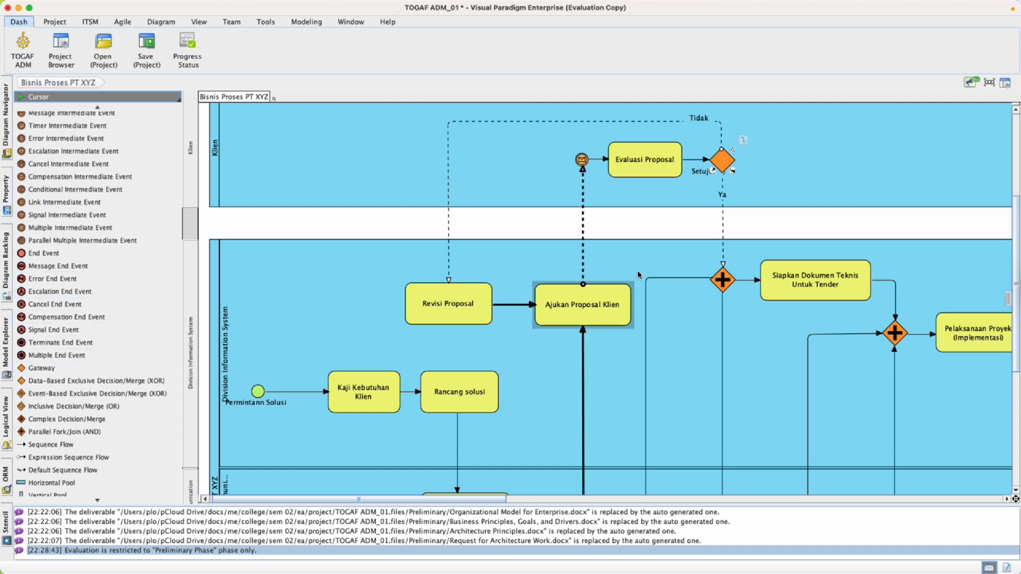
click(718, 165)
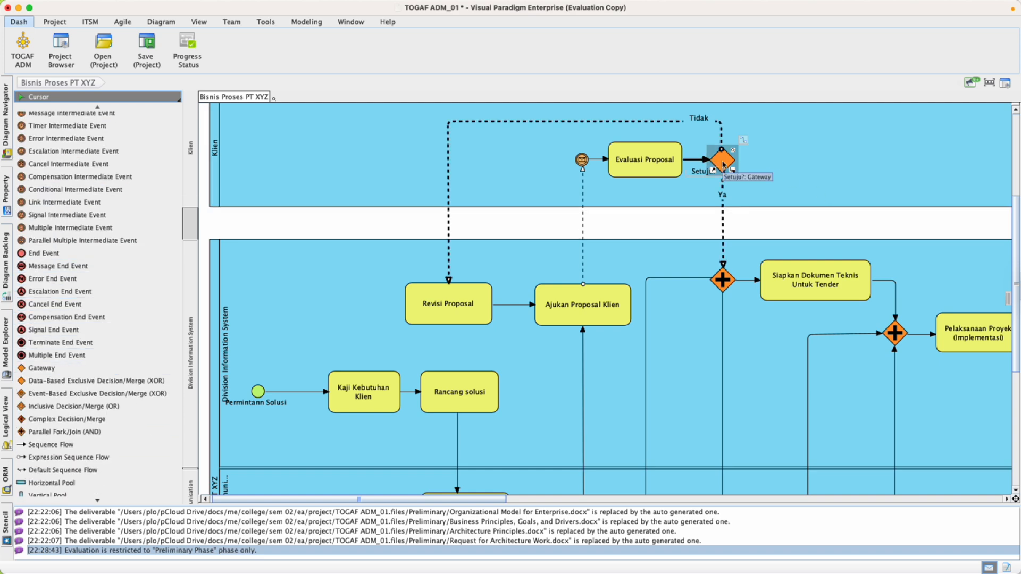
Trace the Tidak branch from the Setuju? gateway back to the Revisi Proposal task in the Division Information System lane
click(703, 122)
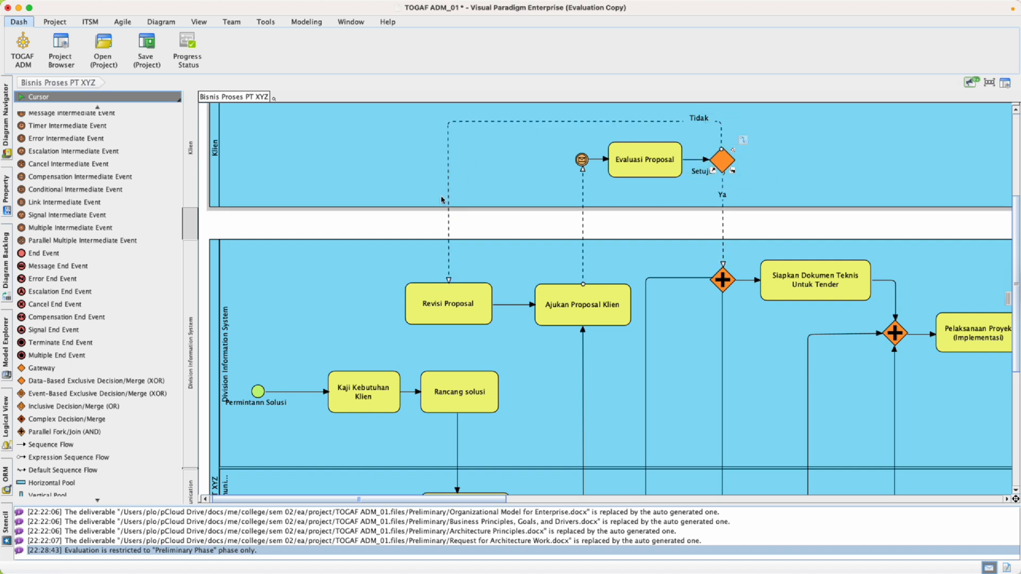
click(429, 295)
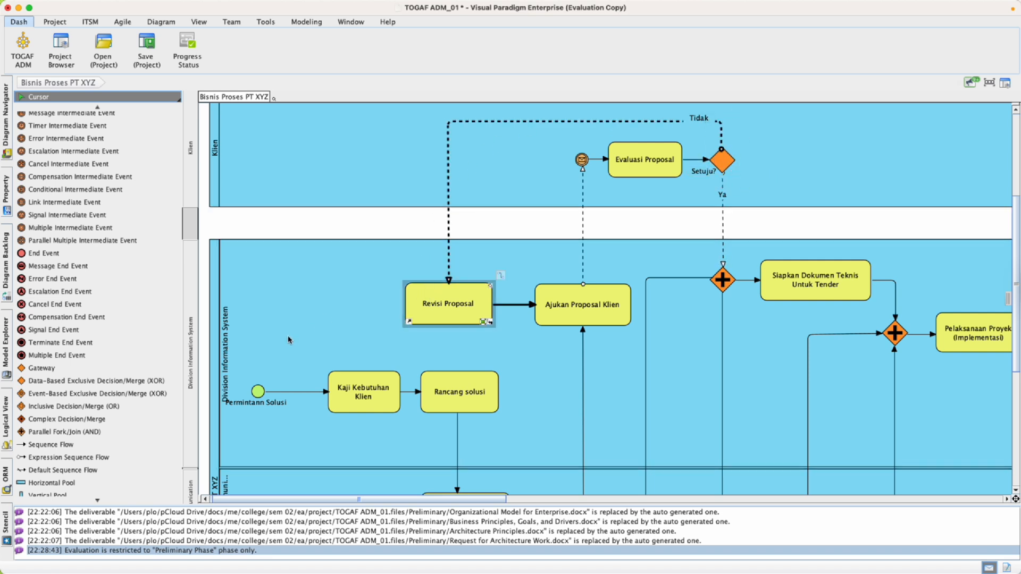
click(215, 467)
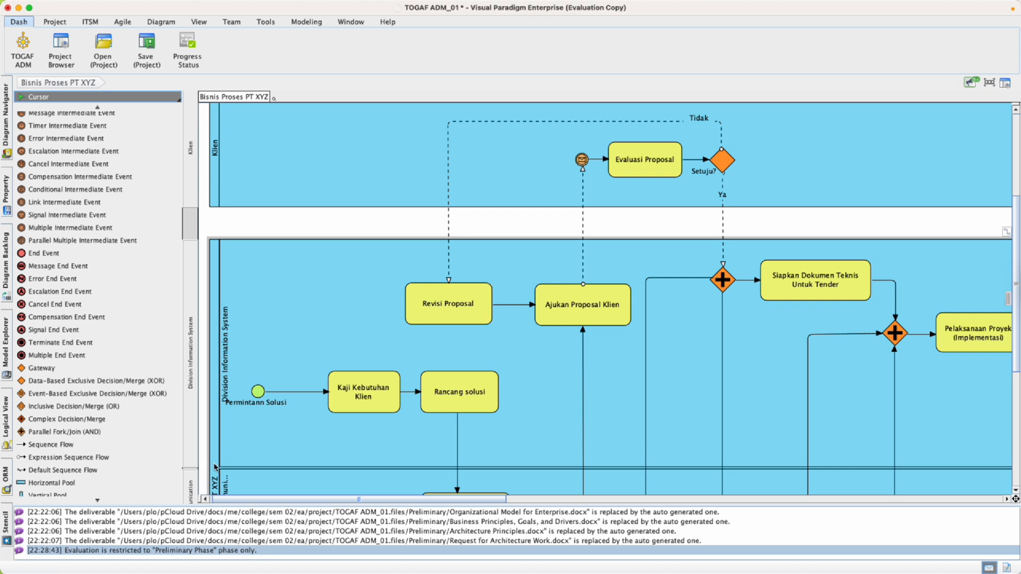
click(231, 373)
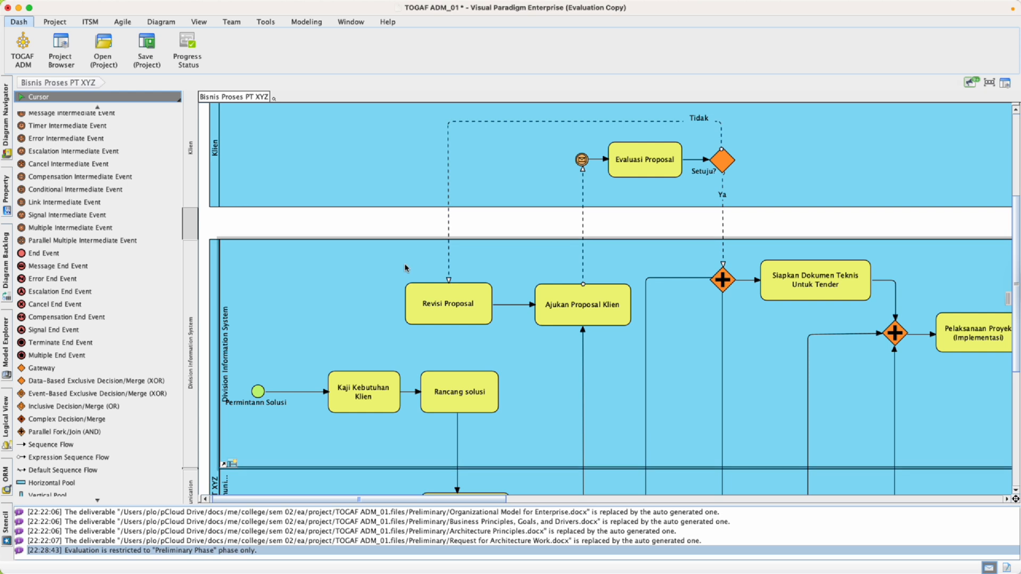
click(449, 310)
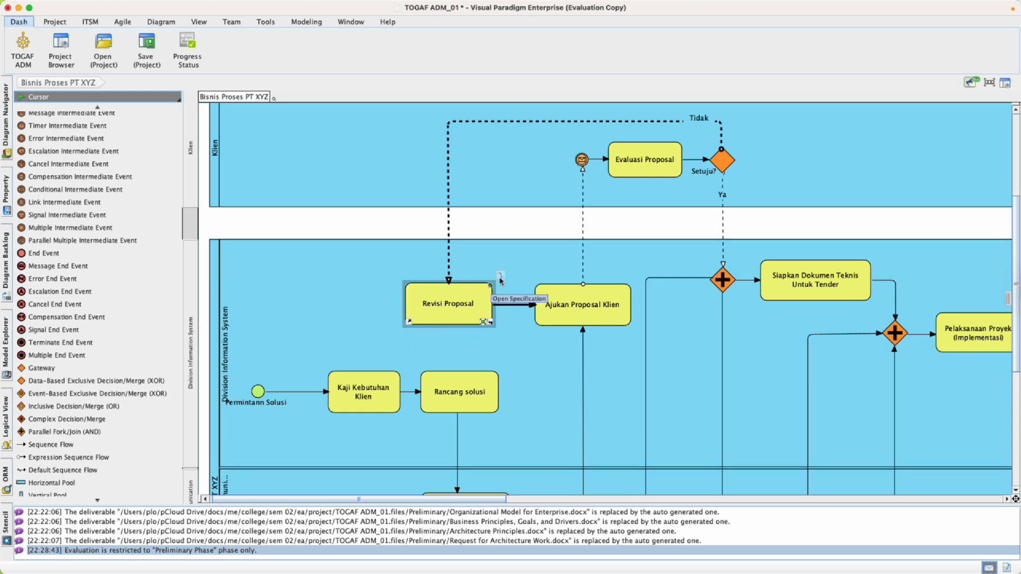
Open the specification of the parallel gateway on the Ya branch, check its available types, and close it without changes
scroll(724, 270, down, 1)
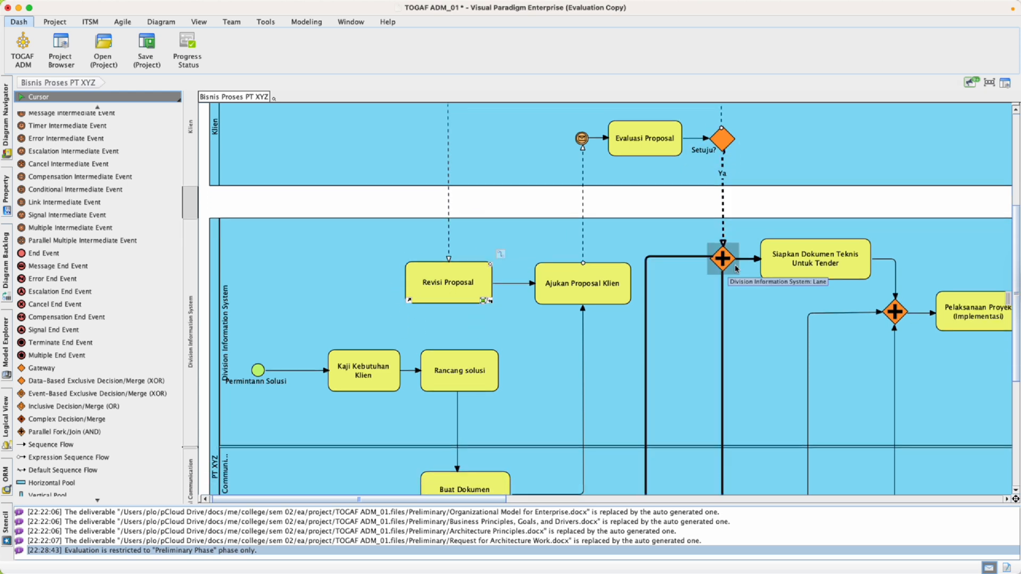
click(723, 257)
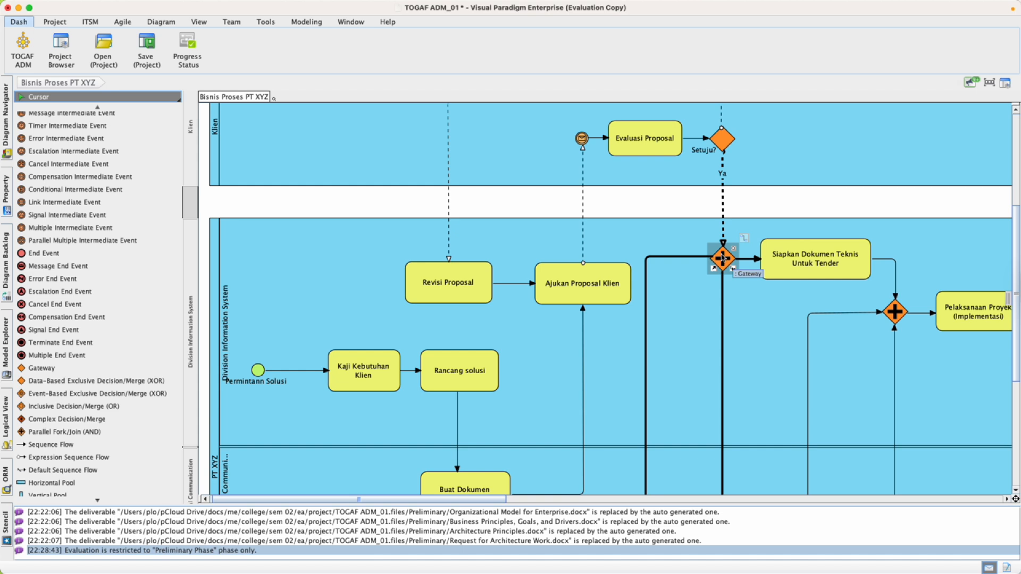
scroll(59, 272, down, 3)
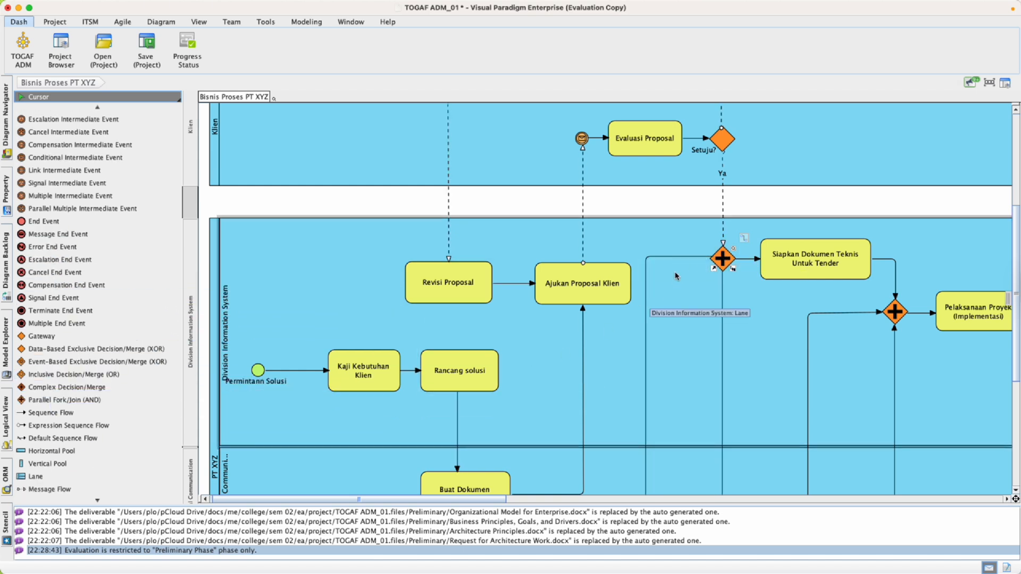
right_click(723, 262)
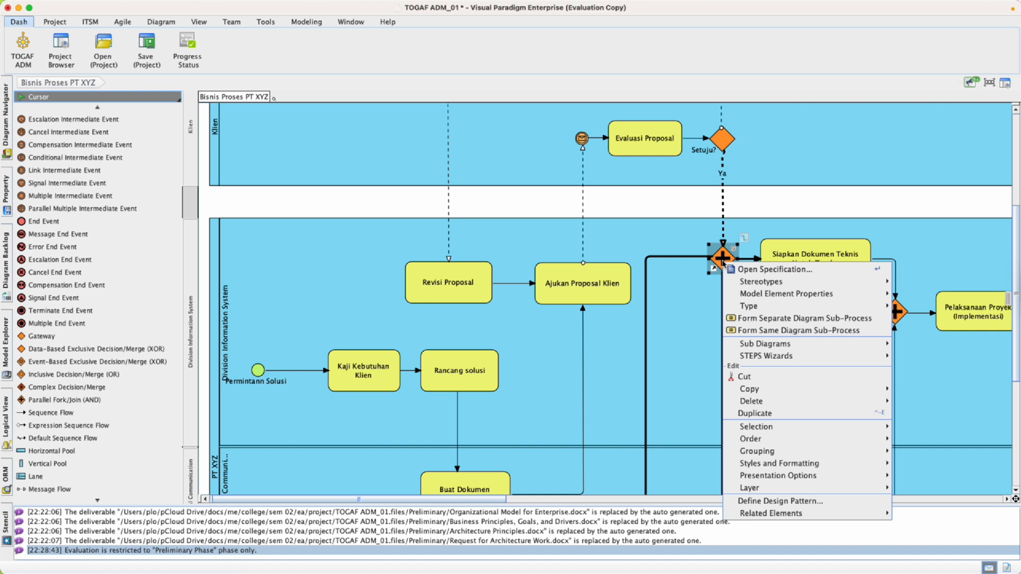
click(750, 270)
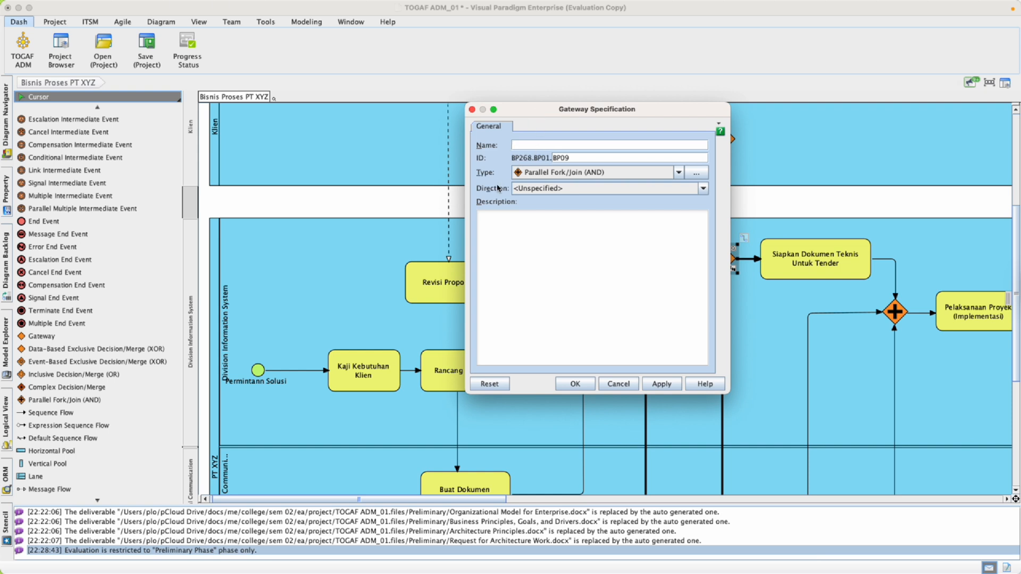
click(679, 174)
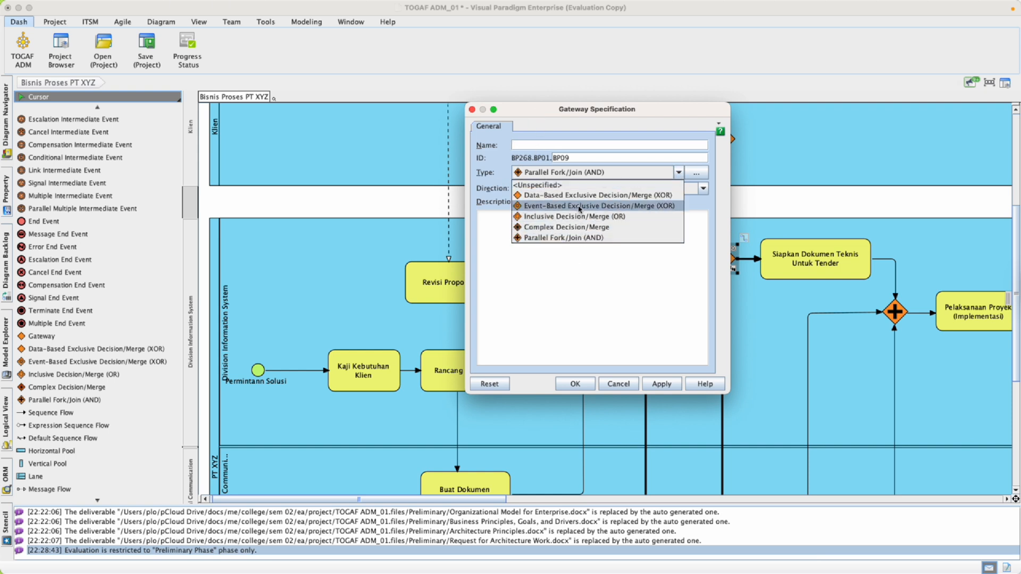
click(619, 384)
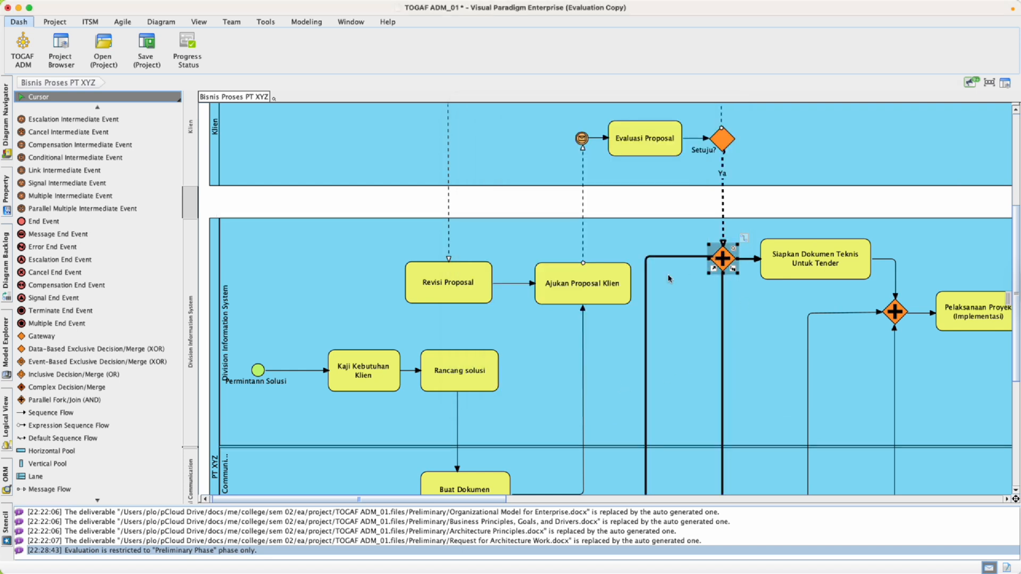
Examine the parallel gateway's outgoing paths, including the one to Siapkan Dokumen Teknis Untuk Tender, and the joining gateway
scroll(668, 263, down, 3)
scroll(668, 260, up, 1)
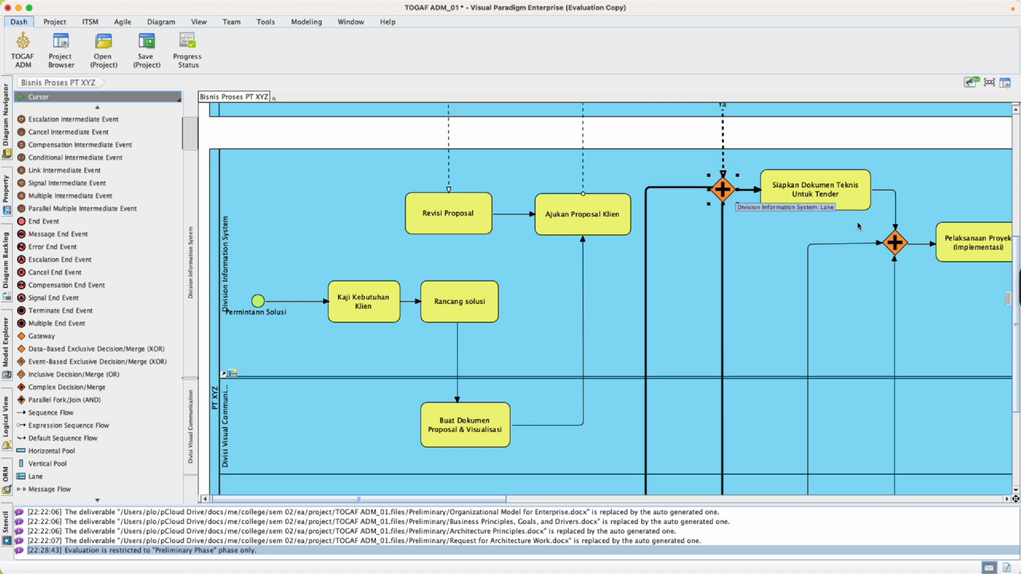
scroll(643, 233, up, 2)
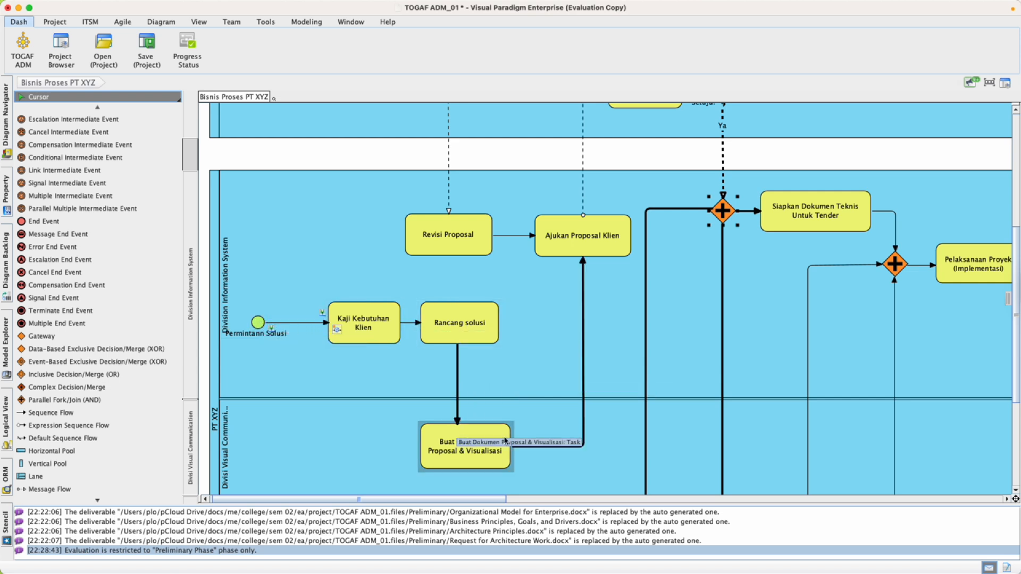
Retrace the flow from Kaji Kebutuhan Klien through Rancang solusi and Buat Dokumen Proposal & Visualisasi to Ajukan Proposal Klien
scroll(521, 362, up, 2)
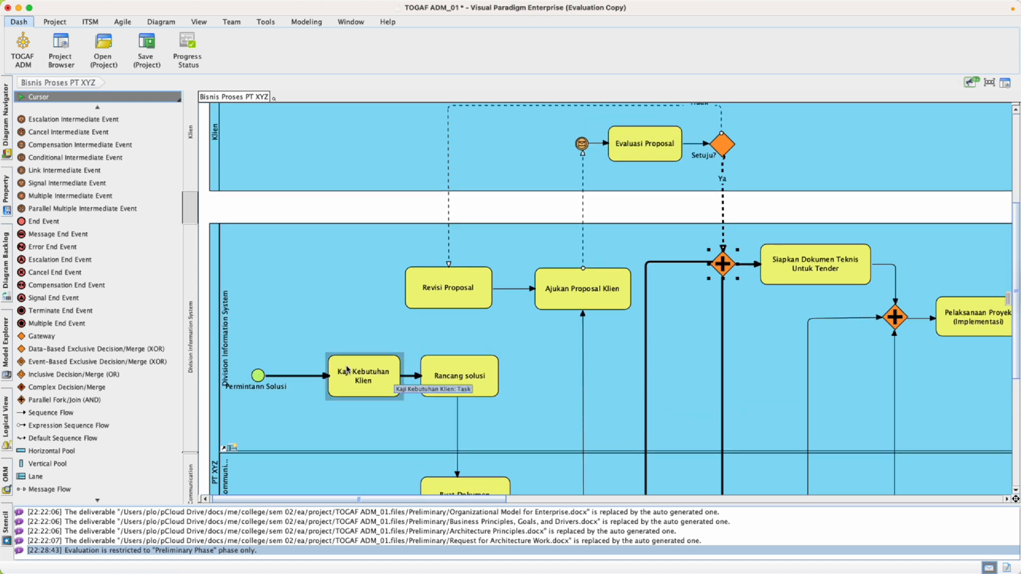
scroll(346, 370, down, 2)
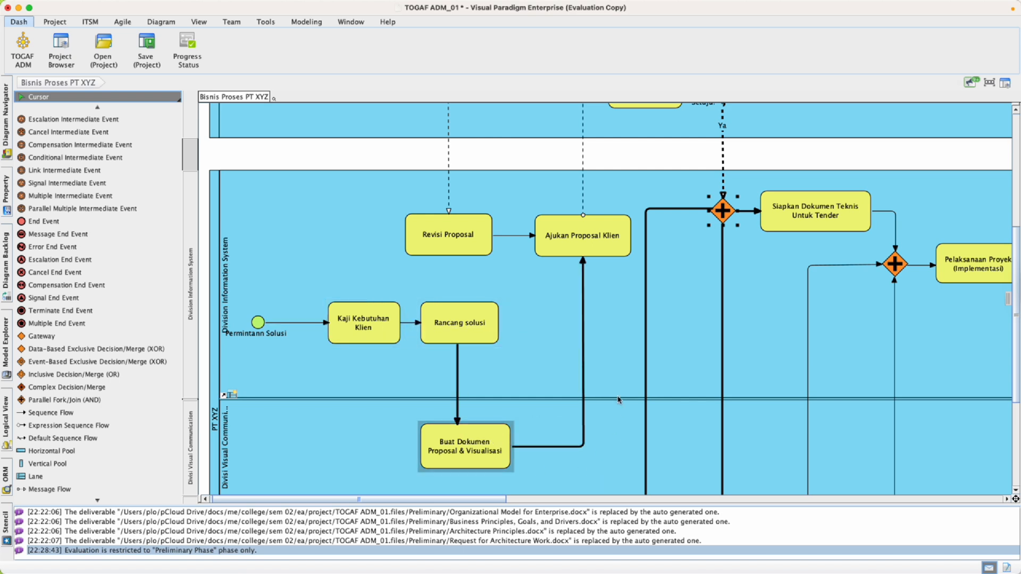
scroll(592, 320, up, 1)
scroll(592, 320, up, 2)
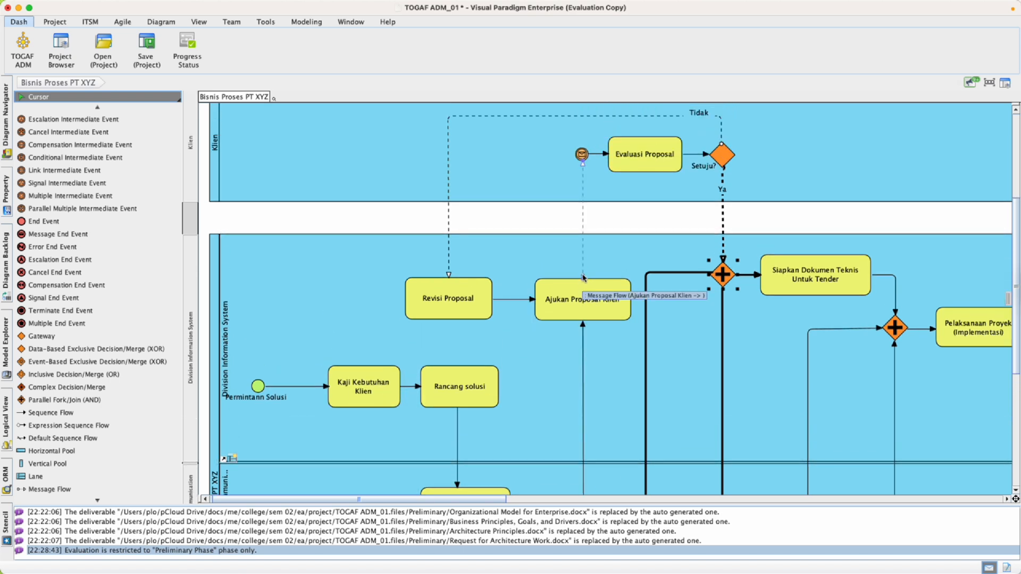
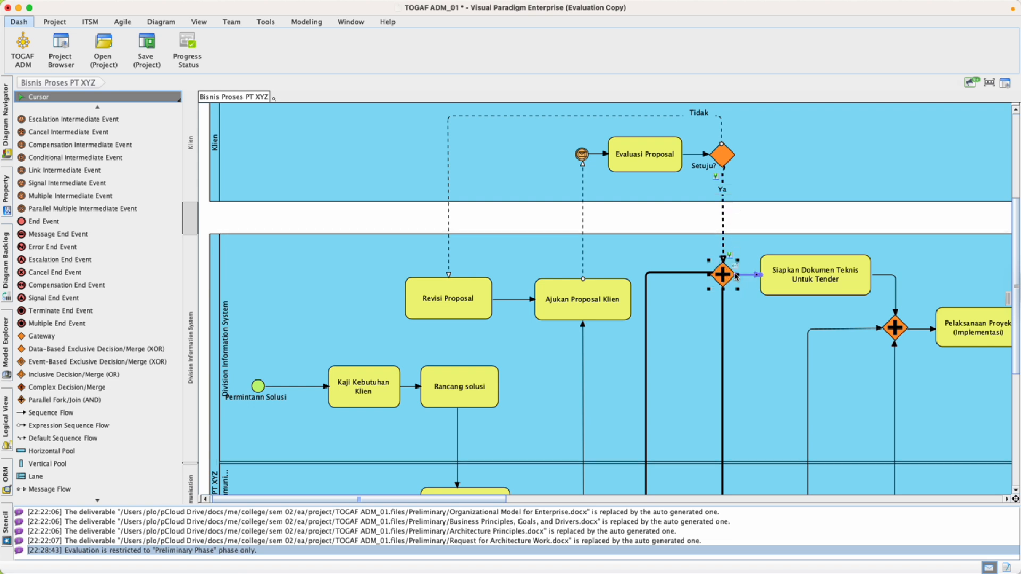
Follow the parallel gateway's branch down to Siapkan Dokumen Legal Untuk Tender in the Divisi HRGA lane
scroll(734, 274, down, 2)
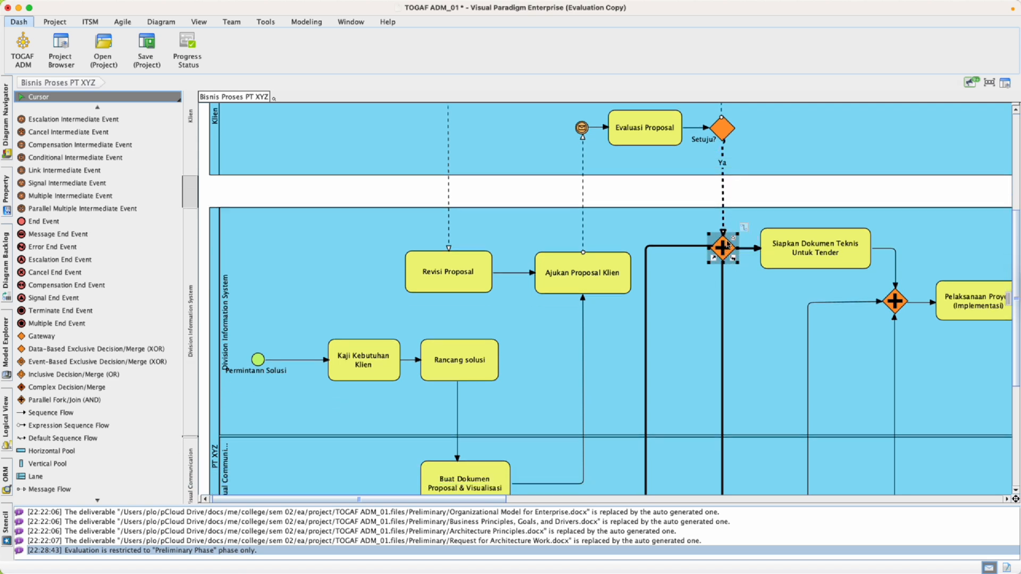
scroll(723, 246, down, 2)
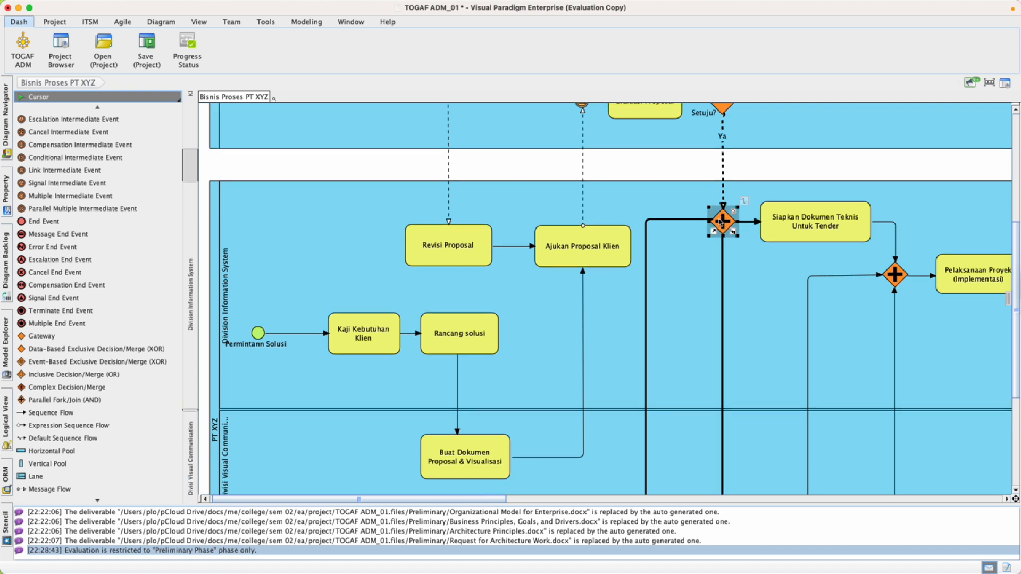
scroll(708, 225, down, 2)
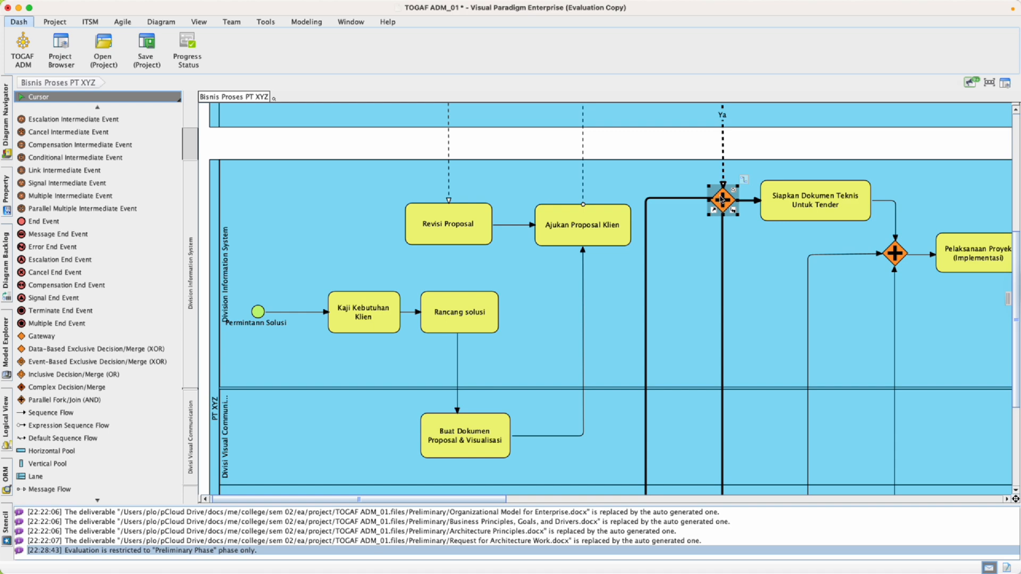
scroll(722, 201, down, 2)
scroll(707, 218, down, 2)
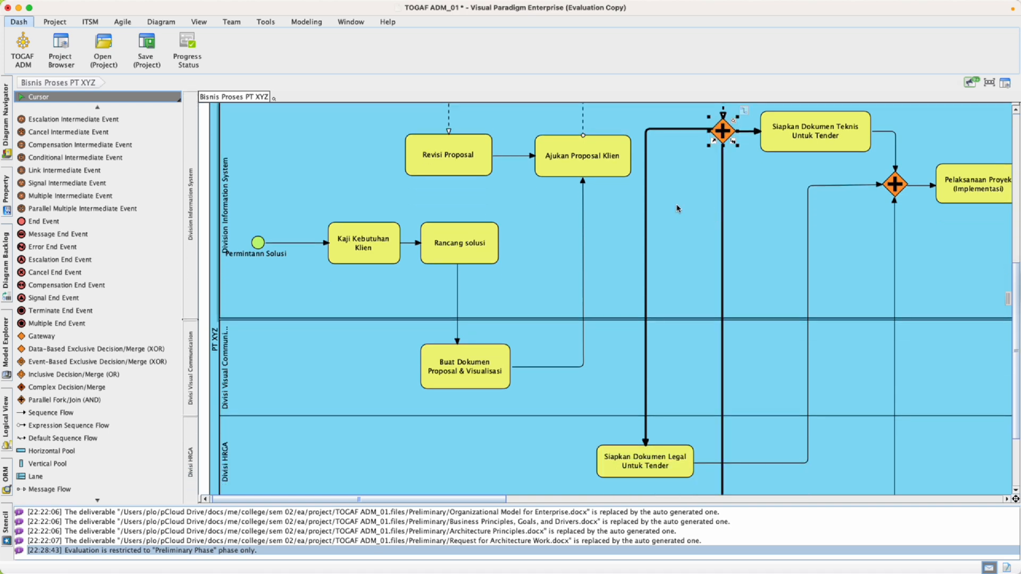
scroll(707, 218, down, 5)
scroll(717, 201, up, 5)
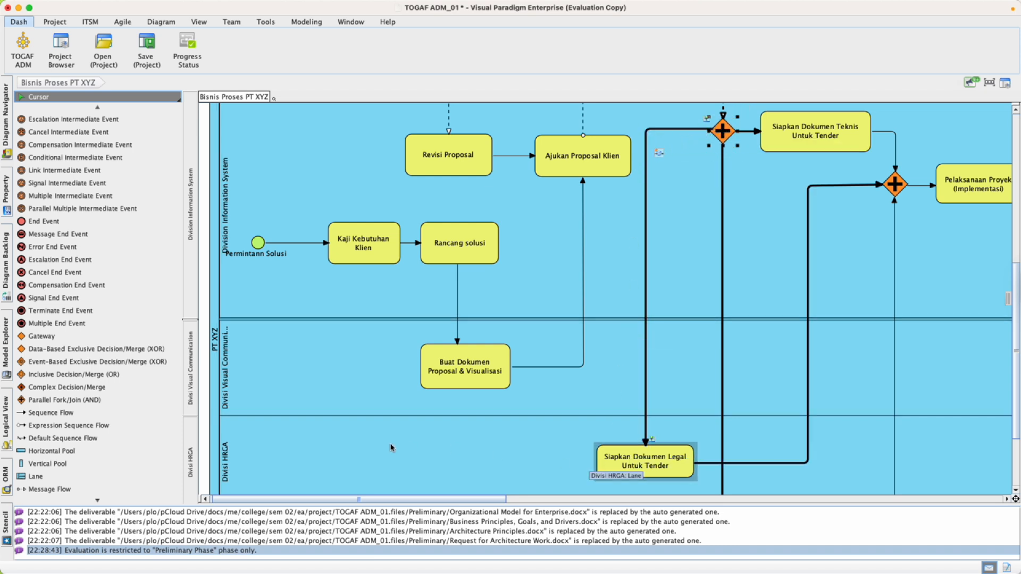
scroll(358, 434, down, 3)
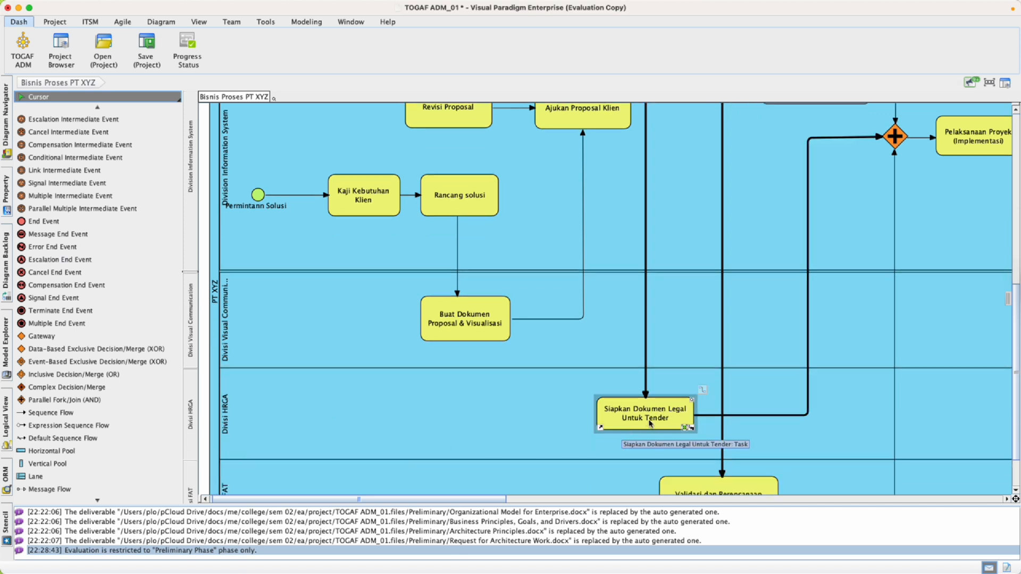
Trace the parallel gateway's branch to Validasi dan Perencanaan Anggaran Proyek in the Divisi FAT lane
scroll(650, 424, up, 4)
scroll(724, 298, down, 8)
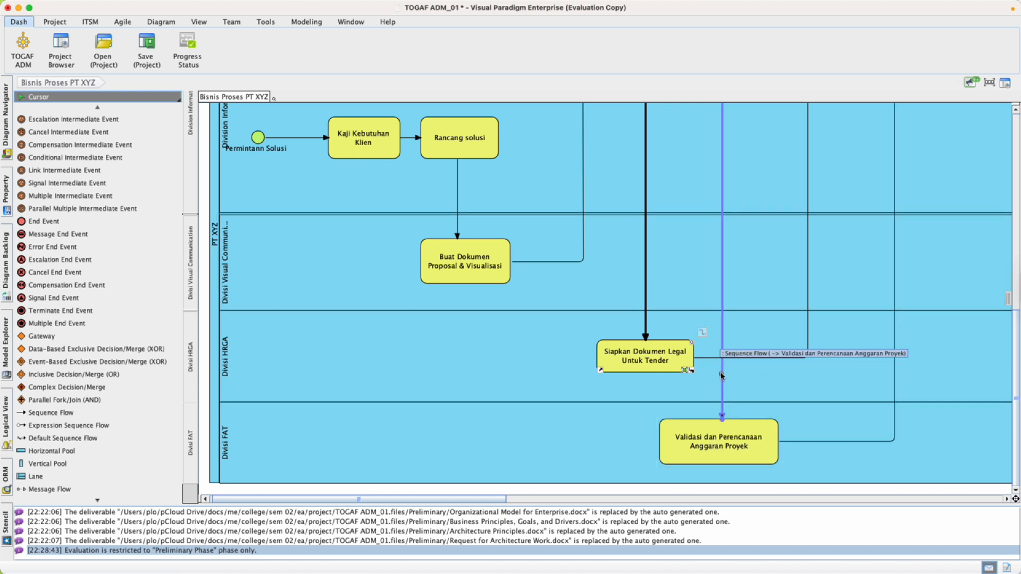
click(323, 457)
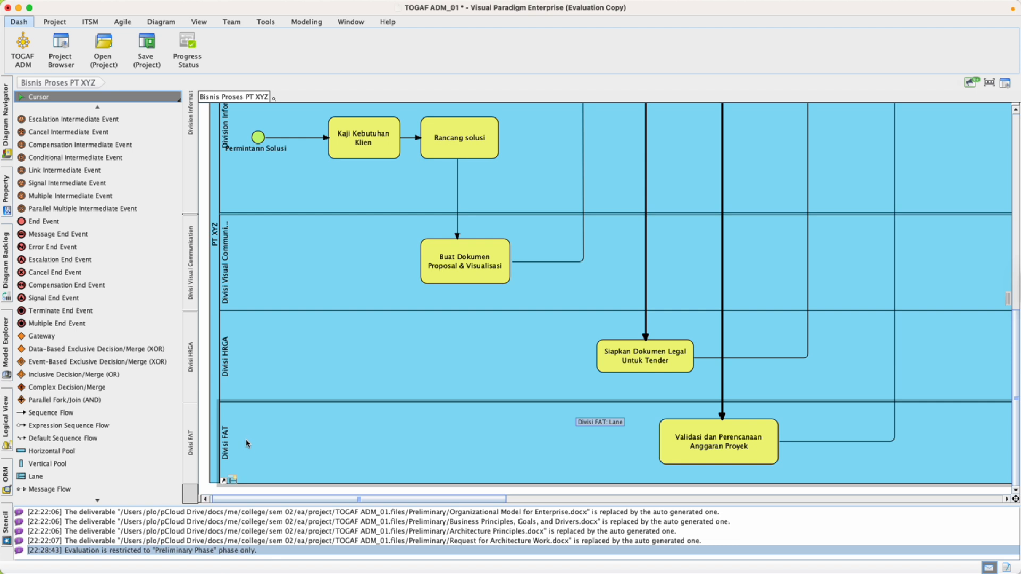
click(749, 437)
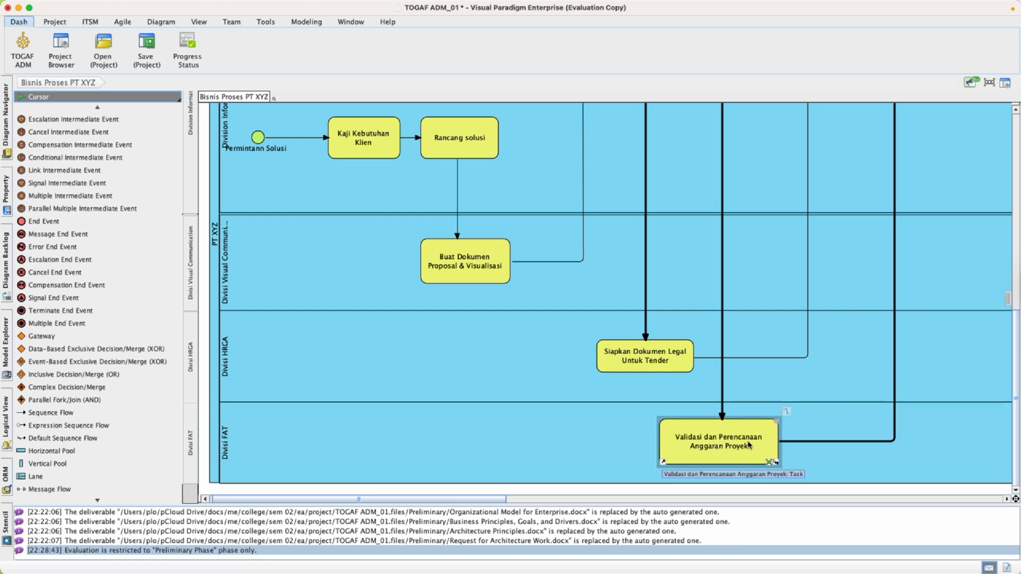
Review the splitting parallel gateway and its branches to the technical and legal tender document tasks again
scroll(738, 445, up, 3)
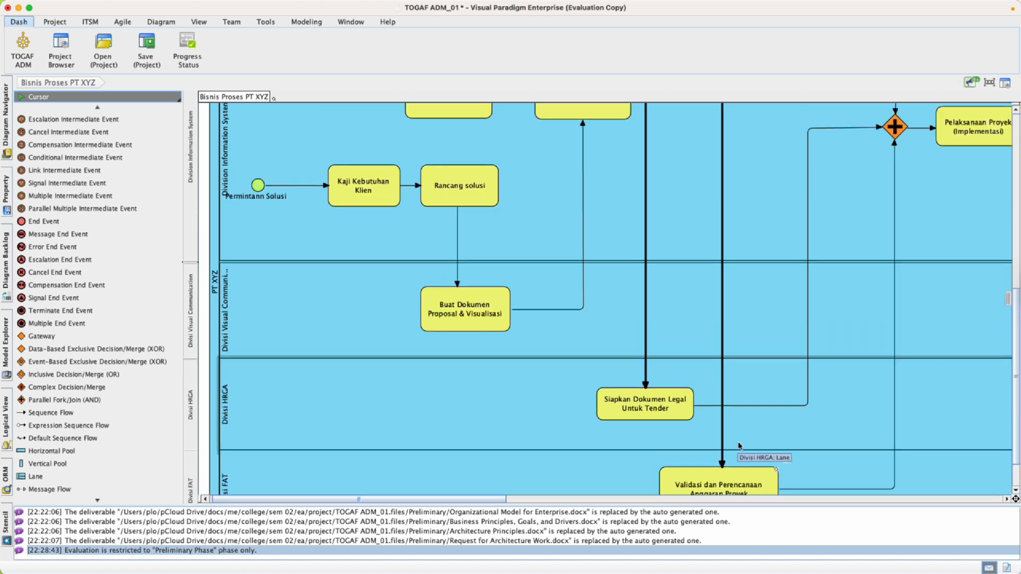
scroll(742, 414, up, 5)
click(725, 159)
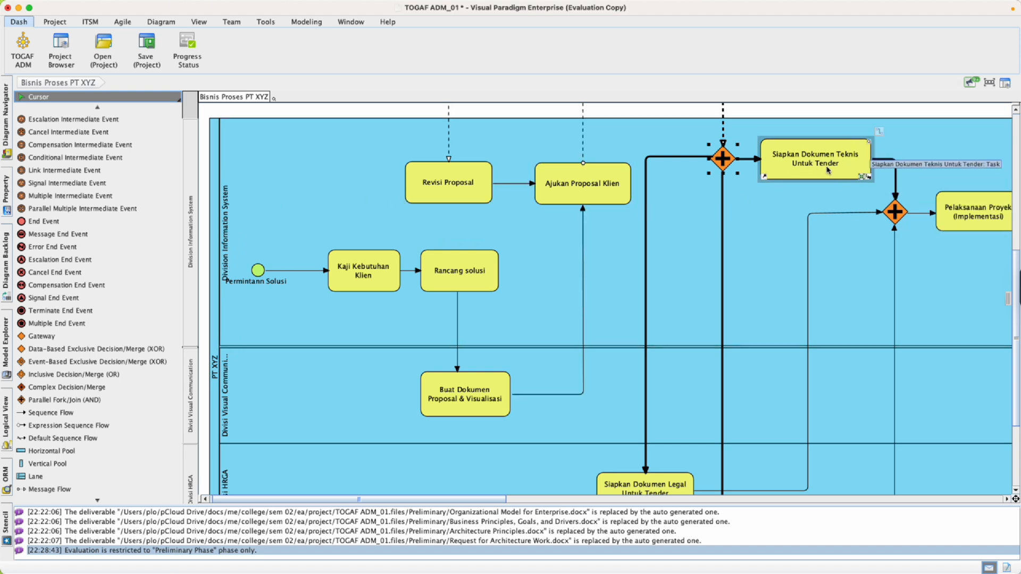
scroll(683, 383, down, 3)
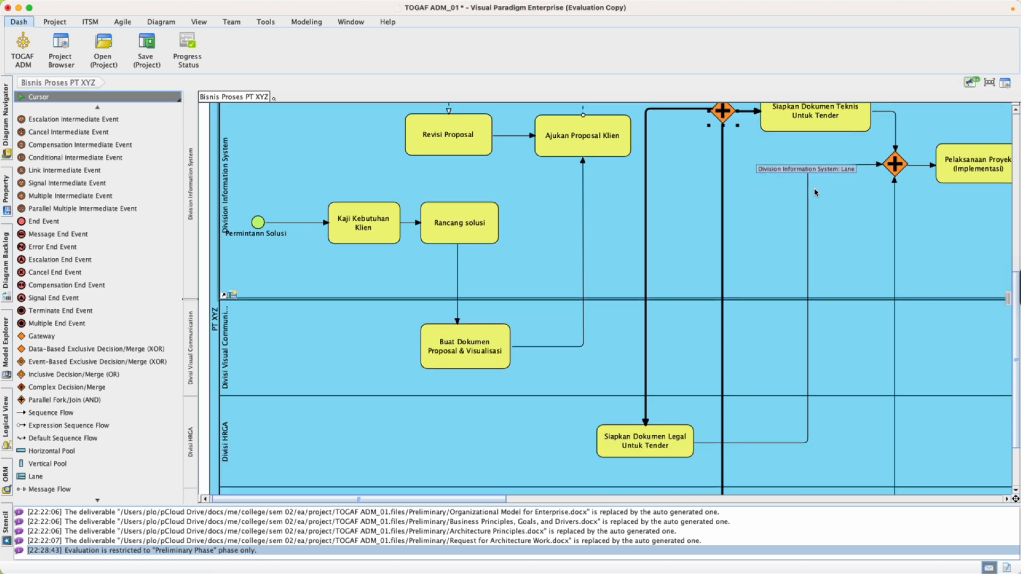
scroll(683, 382, up, 3)
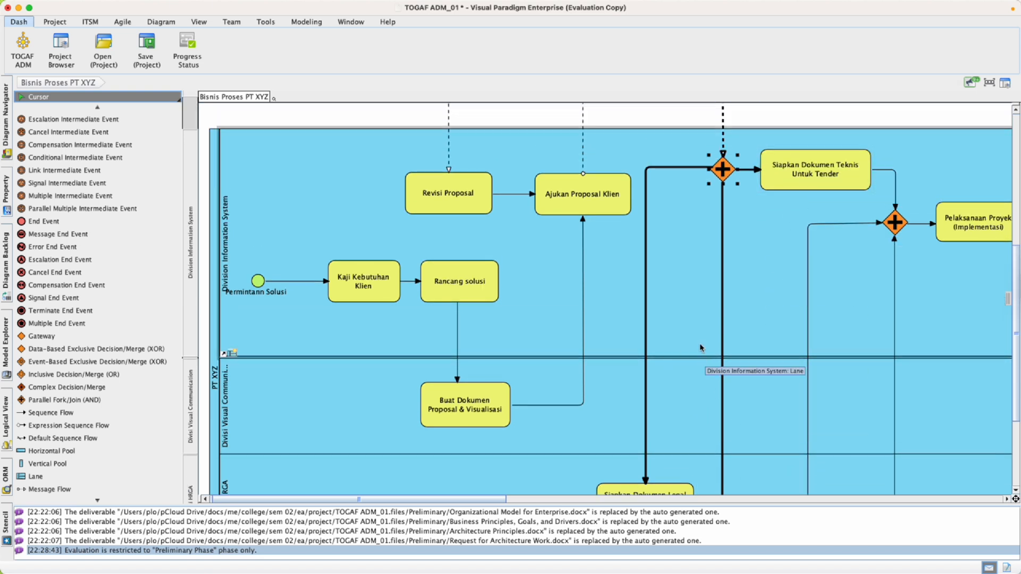
scroll(771, 303, down, 3)
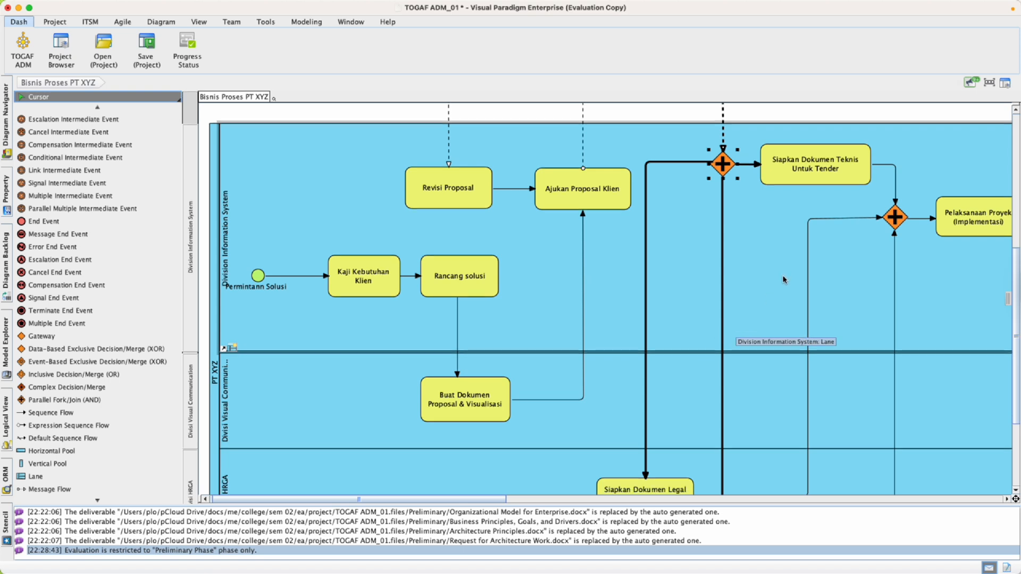
scroll(877, 260, up, 3)
Follow the flow from the joining parallel gateway through Pelaksanaan Proyek (Implementasi) and Serah Terima Hasil Pekerjaan to the end event
click(895, 218)
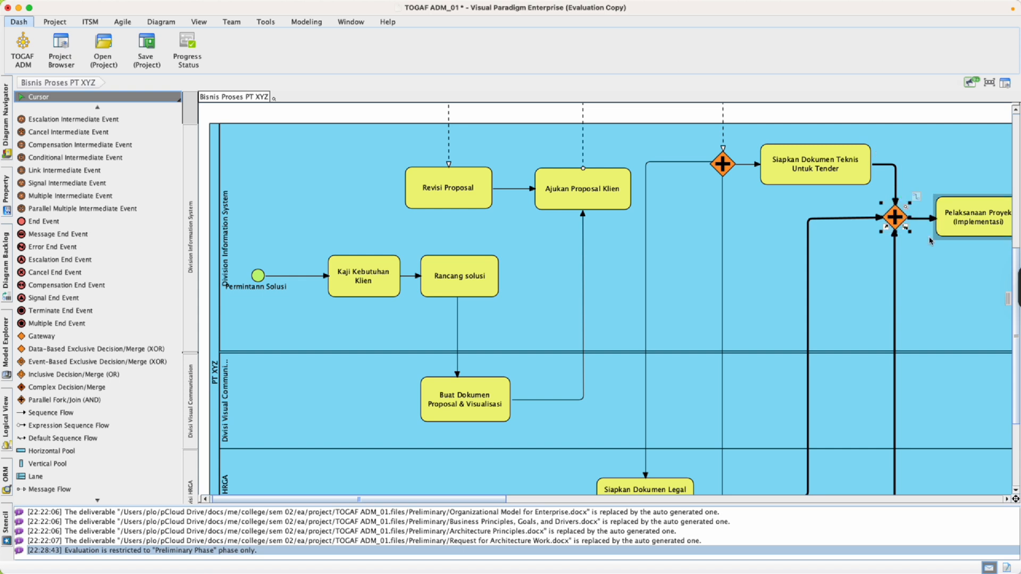
scroll(958, 232, down, 1)
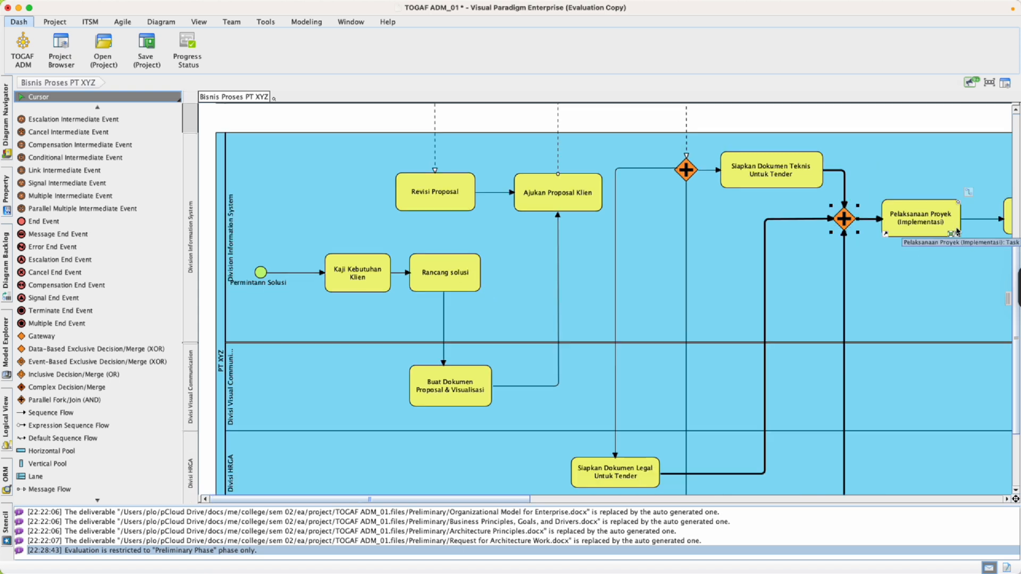
scroll(939, 226, down, 1)
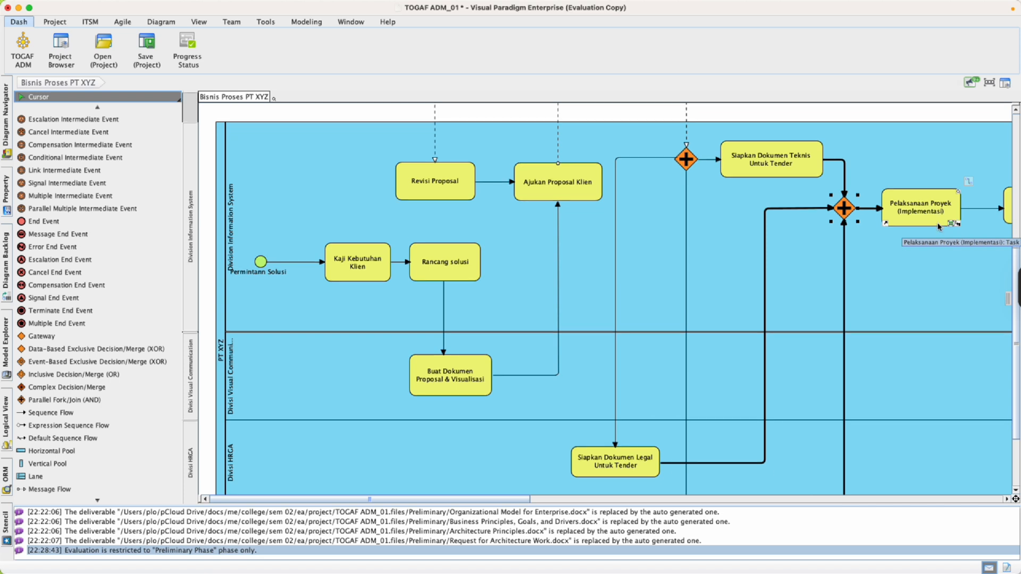
scroll(939, 226, right, 5)
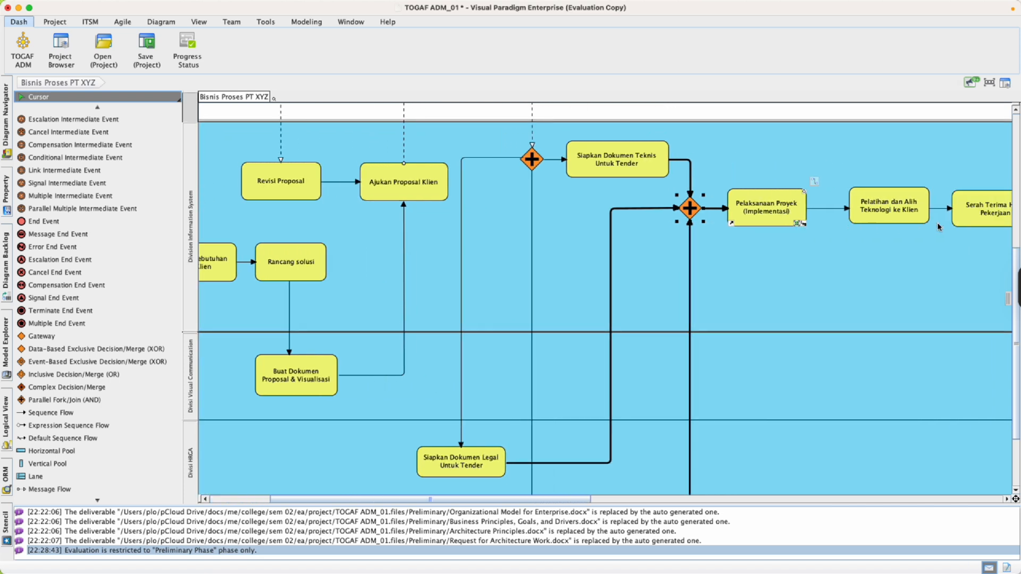
scroll(936, 227, right, 2)
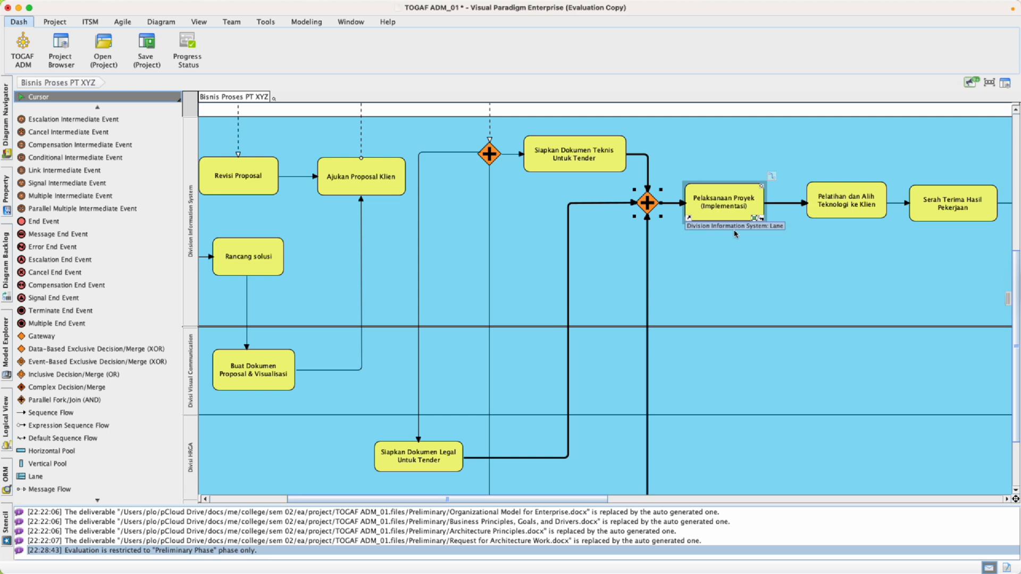
scroll(848, 209, right, 3)
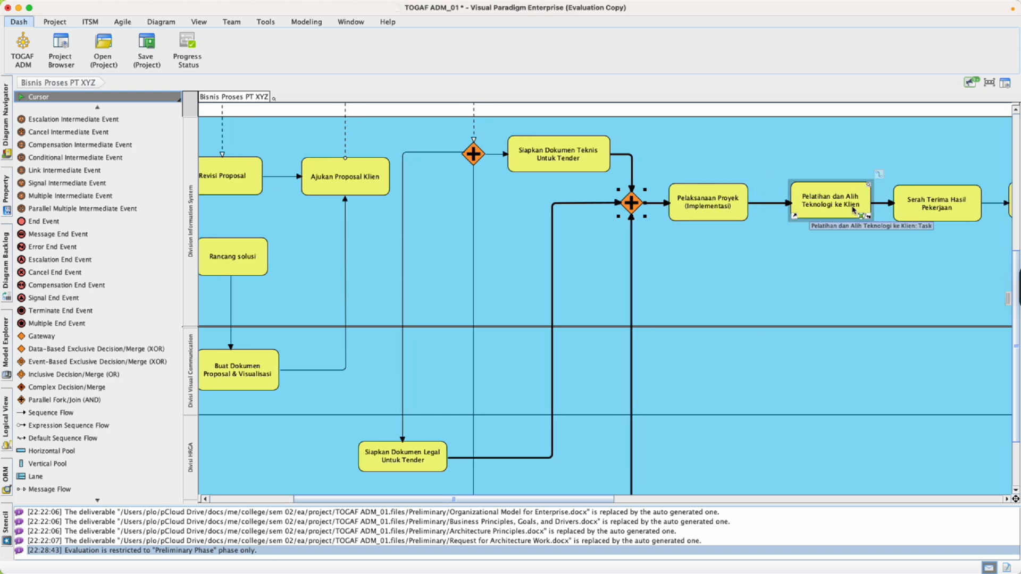
scroll(802, 216, right, 5)
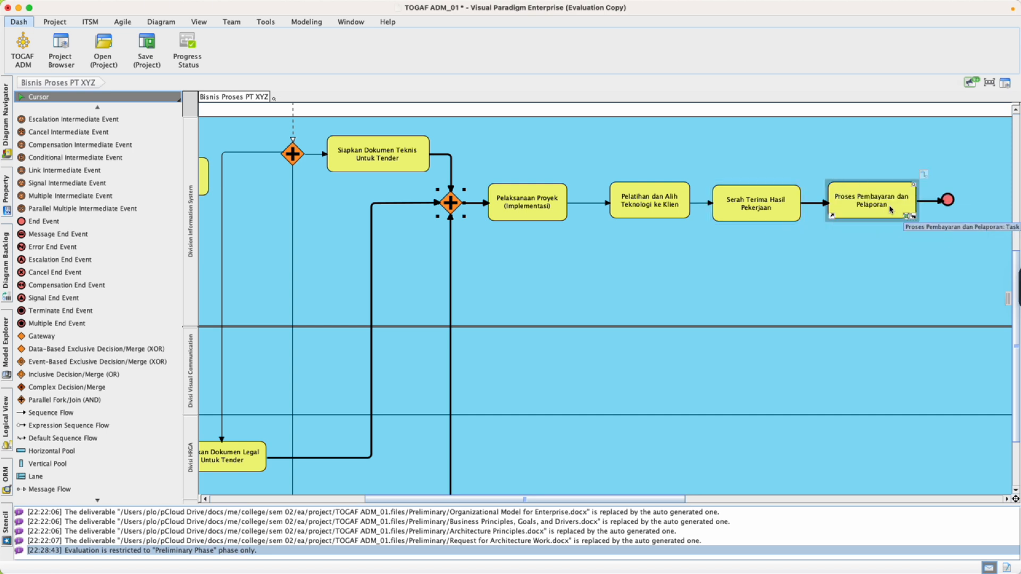
View the whole Bisnis Proses PT XYZ diagram at 70% zoom, from the start event to the end event
scroll(691, 240, left, 5)
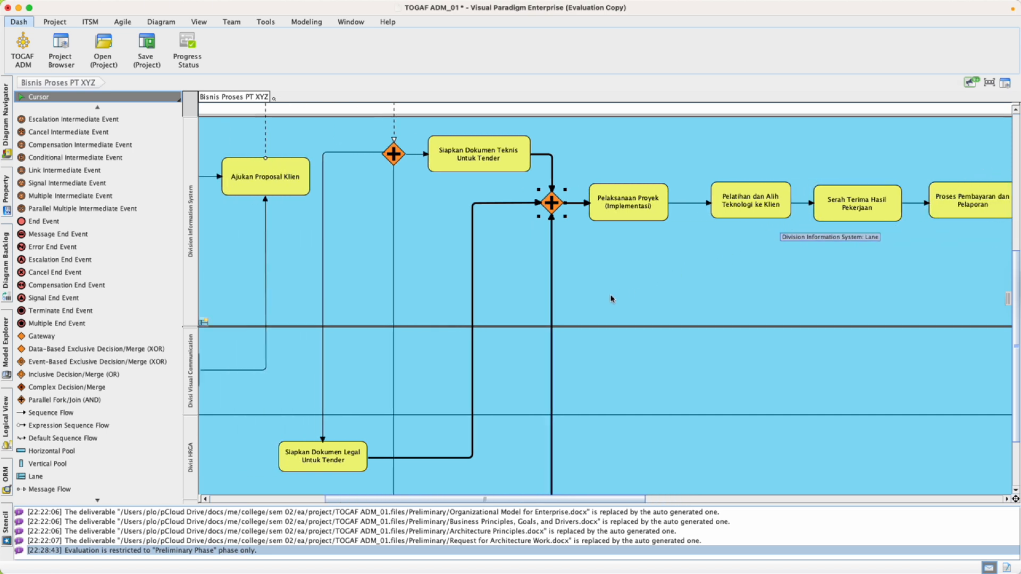
scroll(582, 285, down, 5)
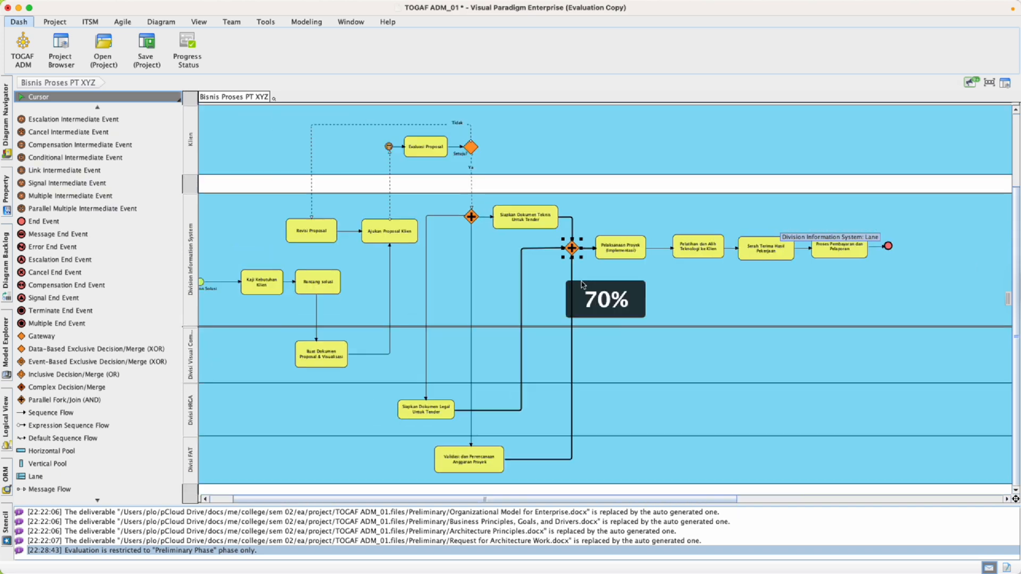
scroll(572, 285, up, 3)
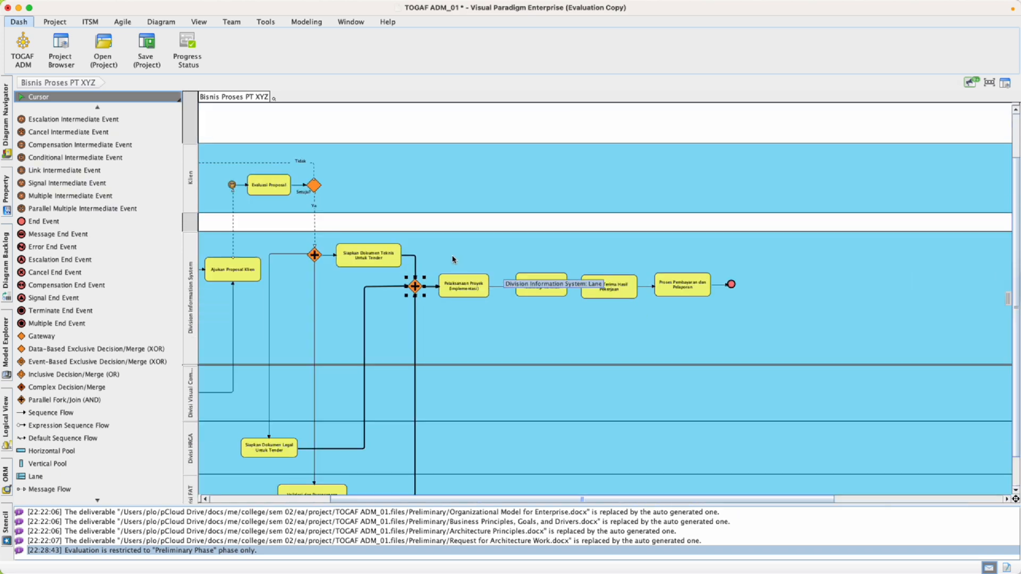
scroll(453, 259, right, 2)
scroll(452, 259, left, 4)
scroll(453, 259, left, 5)
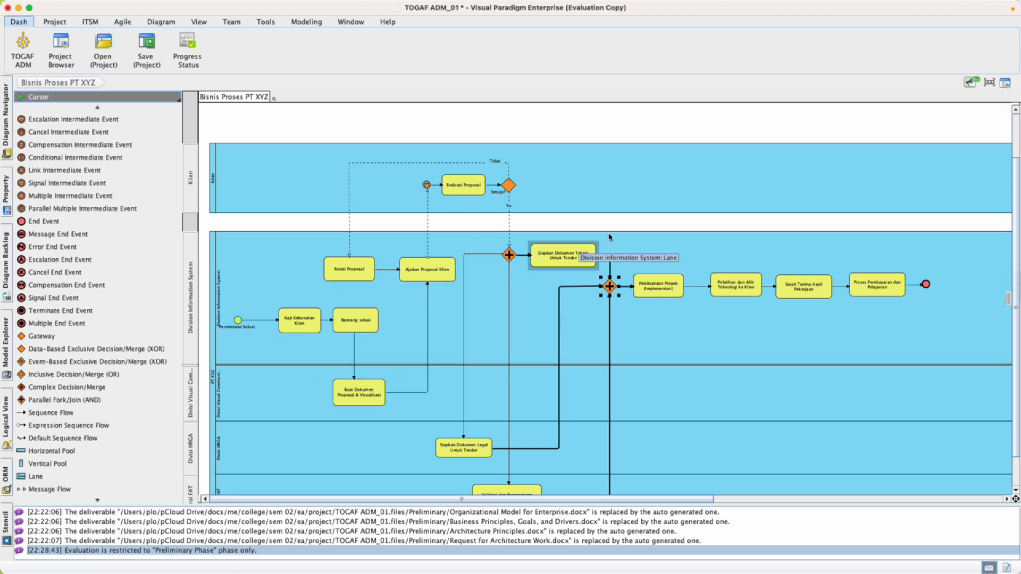
scroll(532, 240, down, 3)
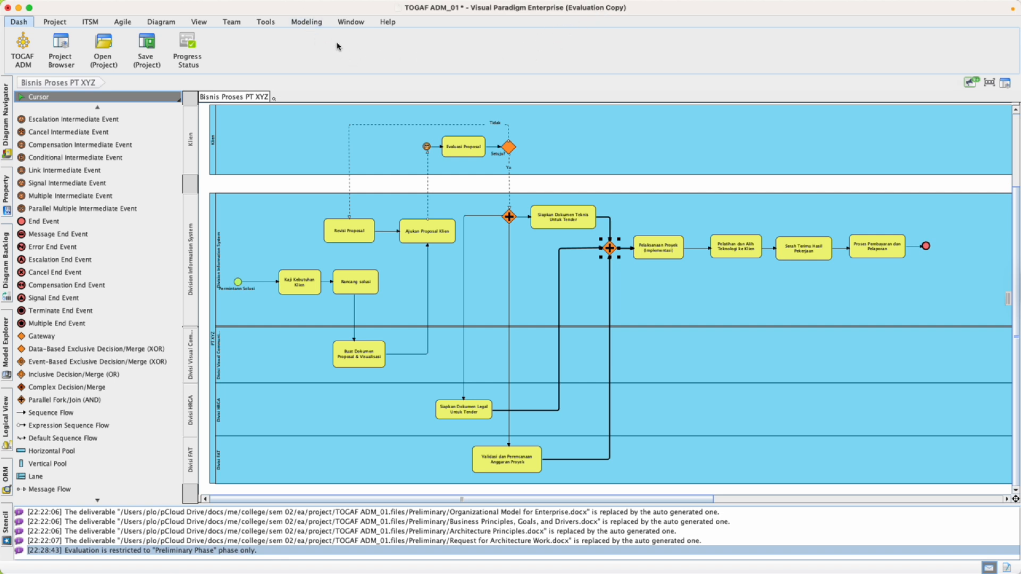
Open the Simulation settings for the Bisnis Proses PT XYZ diagram, hide the message log, and deselect the joining gateway
click(307, 24)
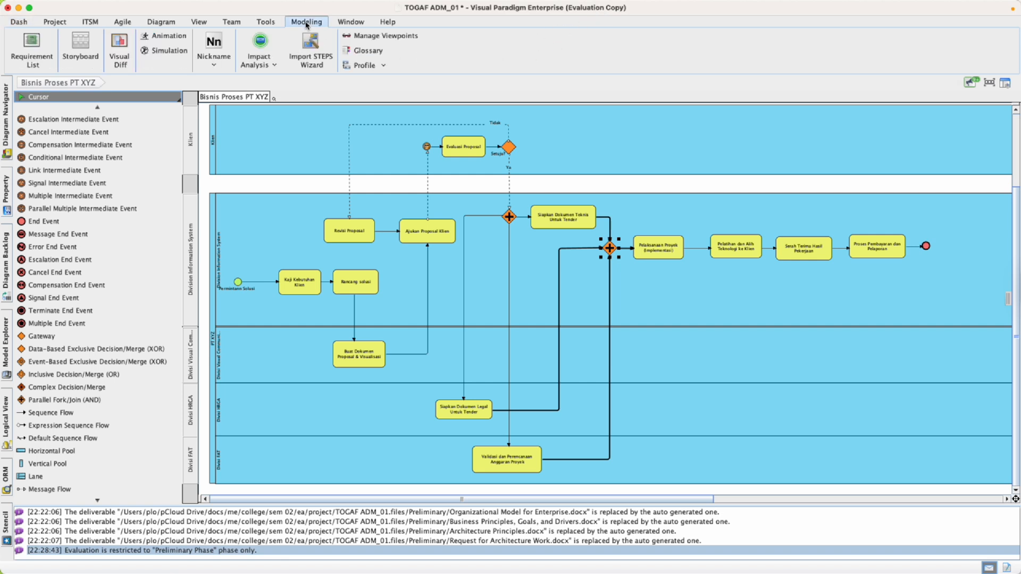
click(162, 52)
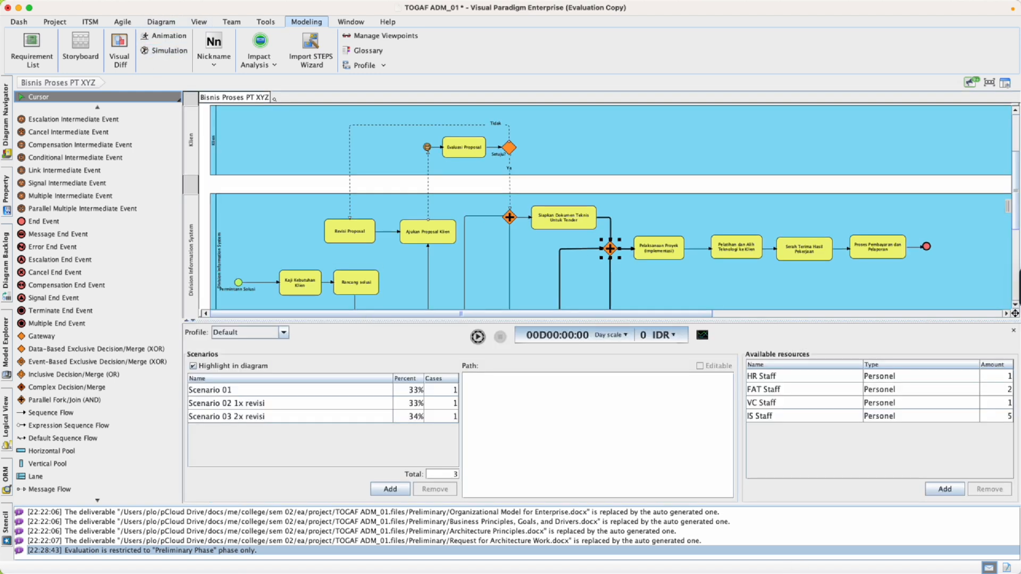
click(989, 568)
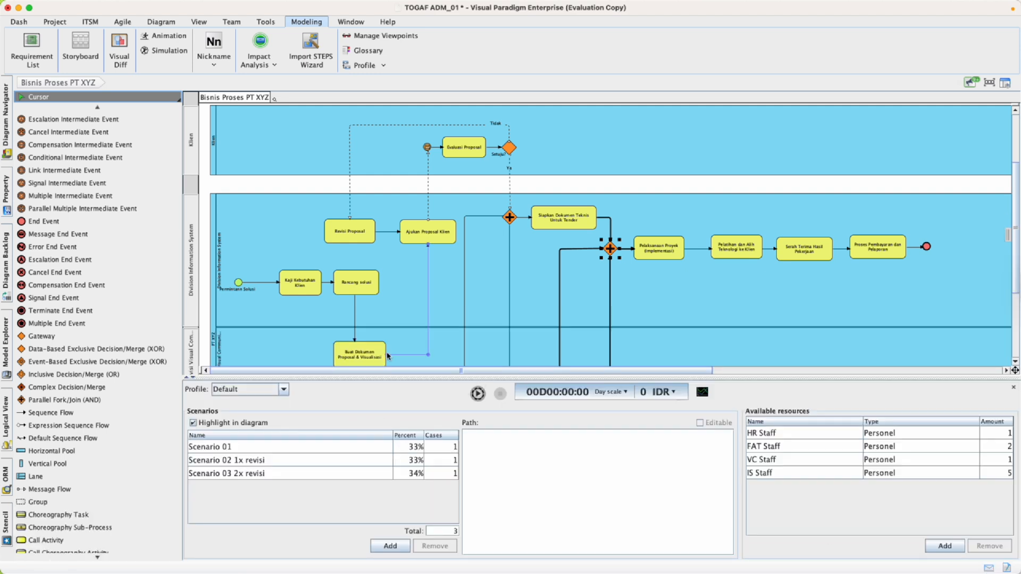
scroll(352, 225, up, 2)
scroll(352, 226, down, 2)
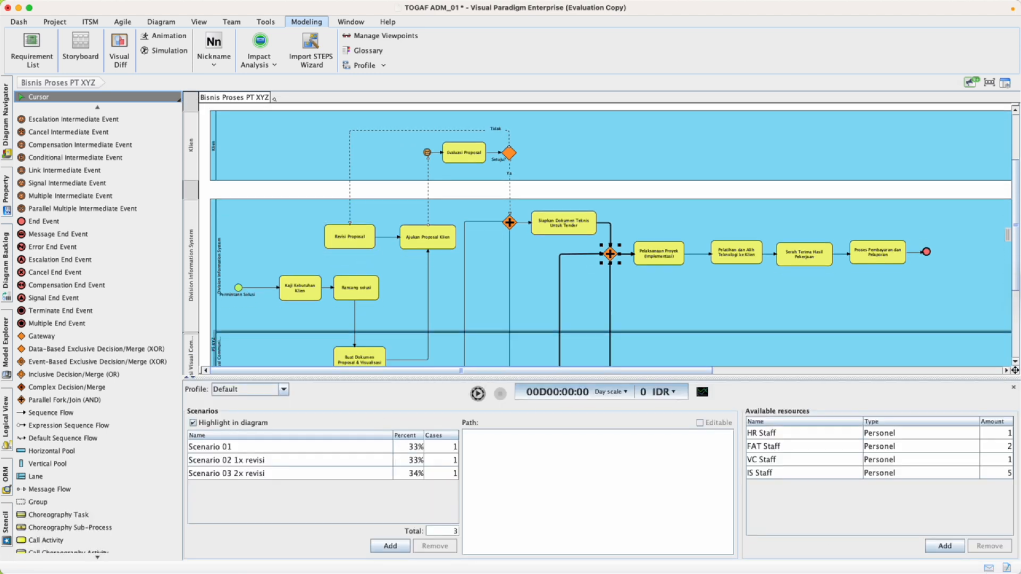
click(280, 194)
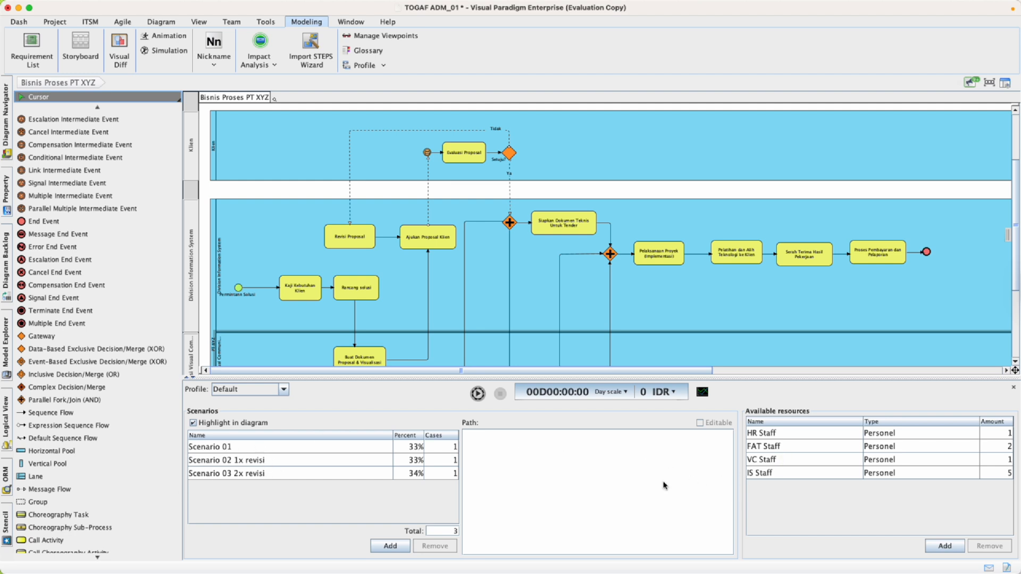
Compare the highlighted diagram paths of Scenario 01, Scenario 02 1x revisi and Scenario 03 2x revisi, toggling the diagram highlighting off and on
click(240, 449)
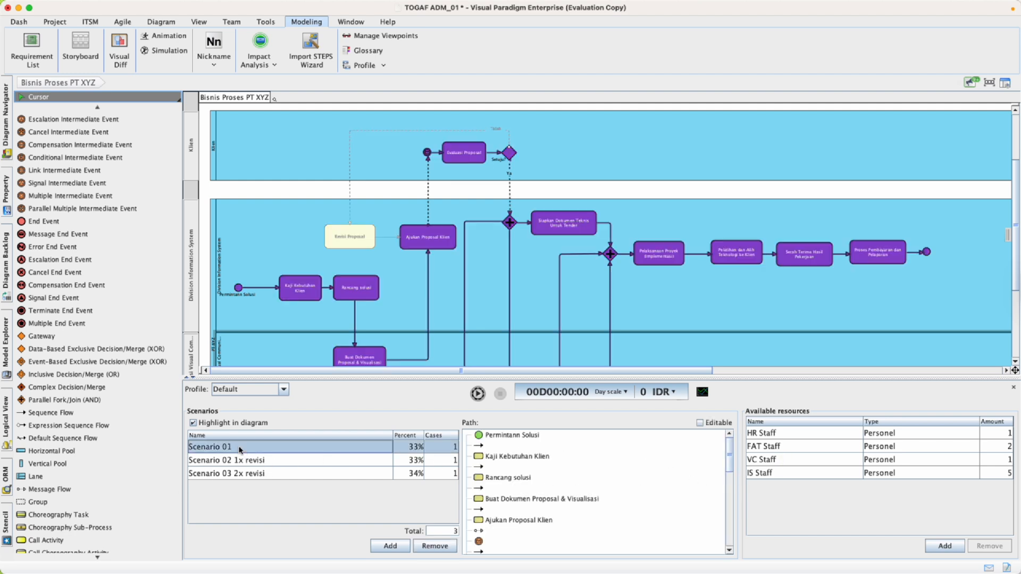
click(242, 462)
click(245, 474)
click(248, 463)
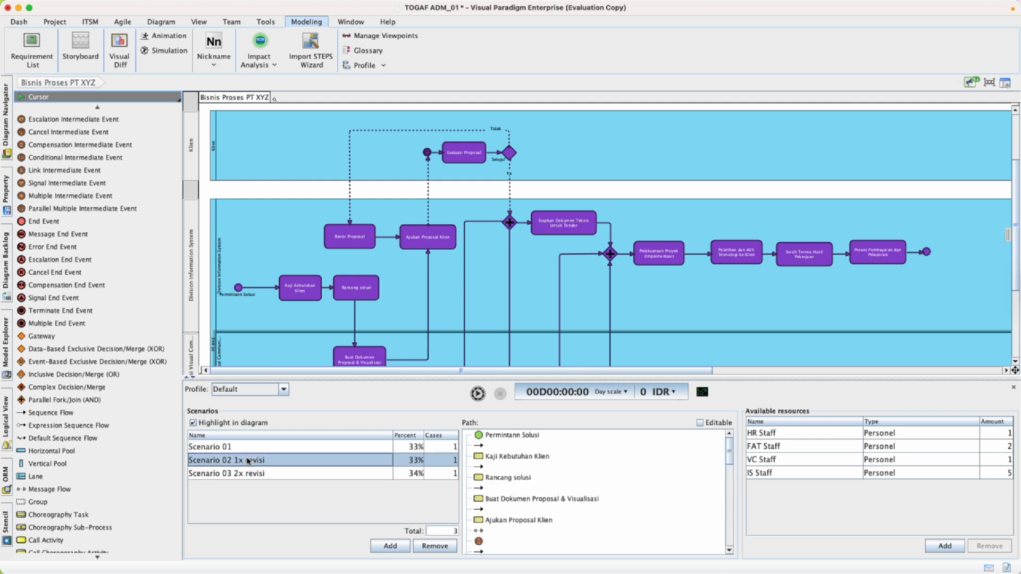
click(250, 452)
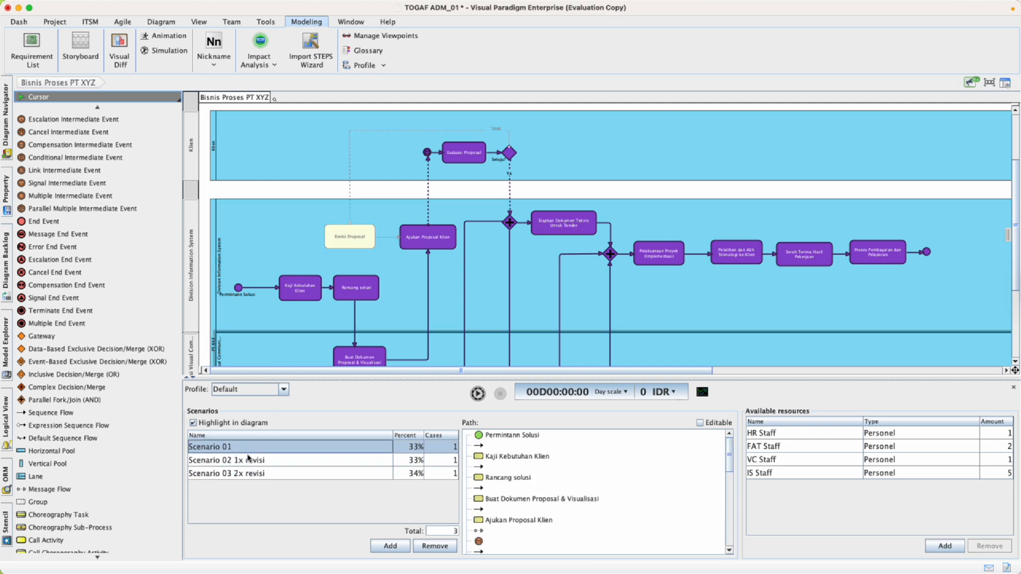
click(252, 462)
click(258, 451)
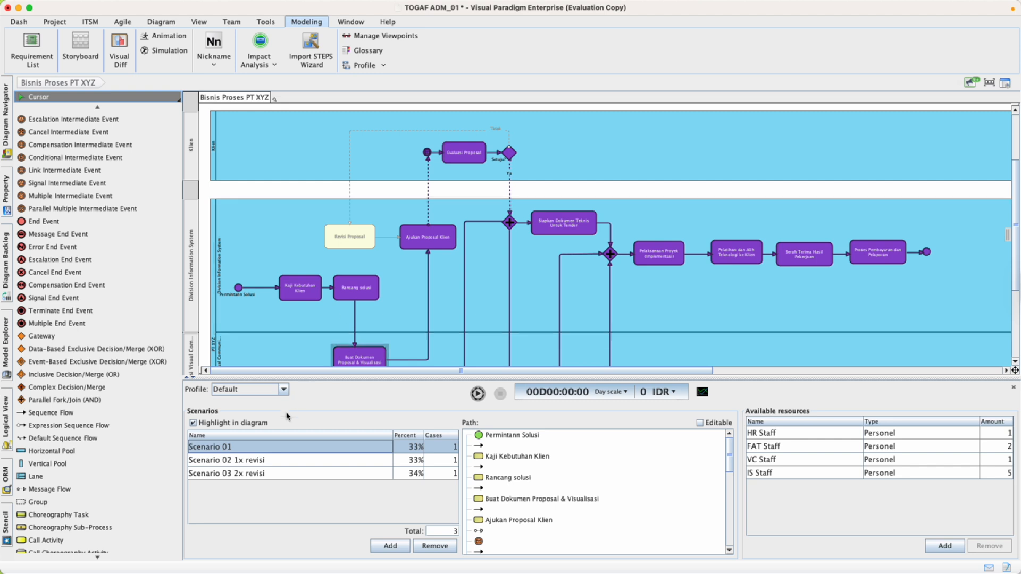
click(194, 424)
click(194, 424)
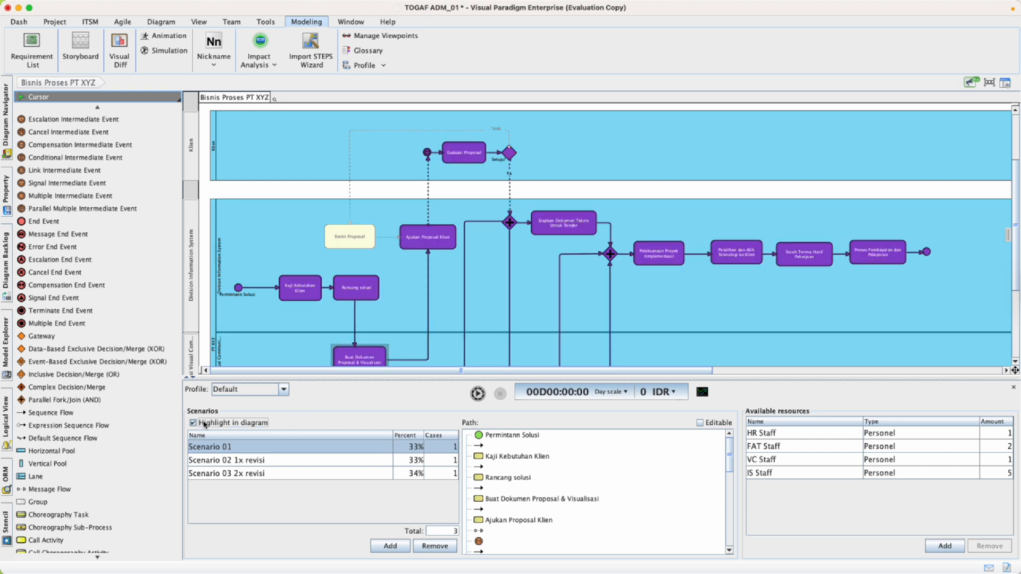
Review Scenario 01's path against the diagram, locating its Permintann Solusi start event
scroll(491, 298, down, 3)
scroll(492, 298, down, 2)
scroll(492, 299, up, 3)
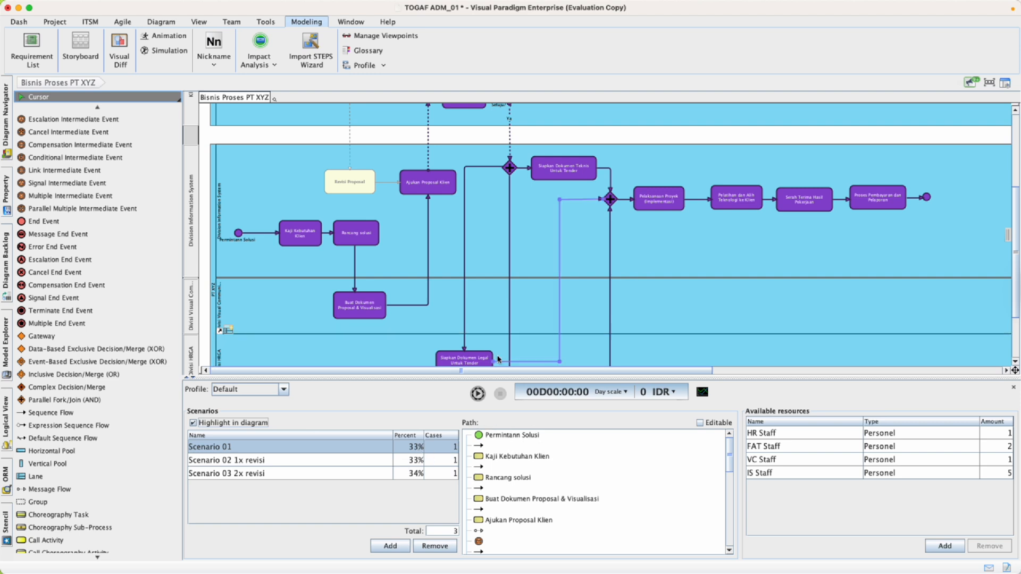
click(505, 436)
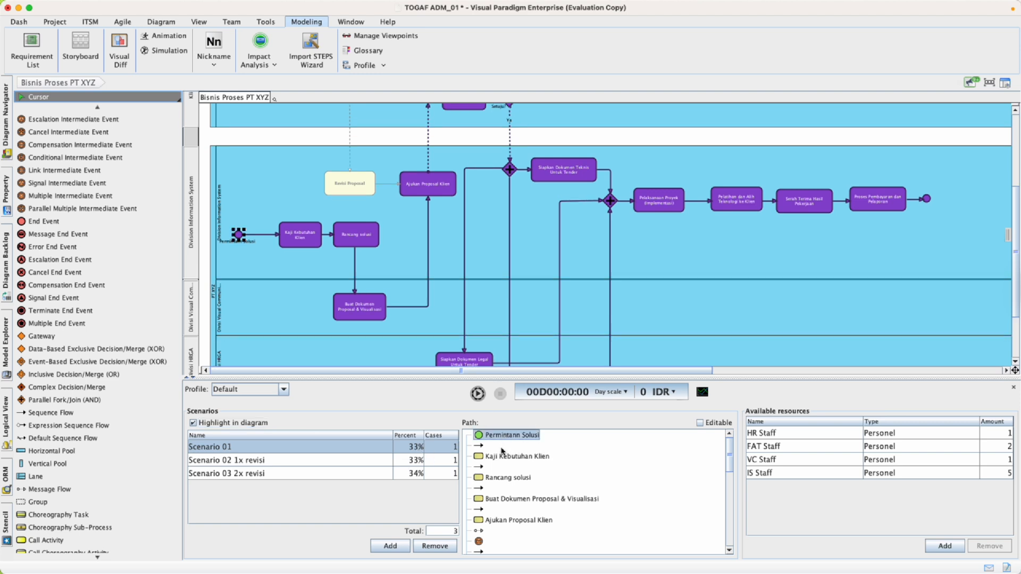
scroll(501, 451, down, 3)
scroll(511, 441, up, 3)
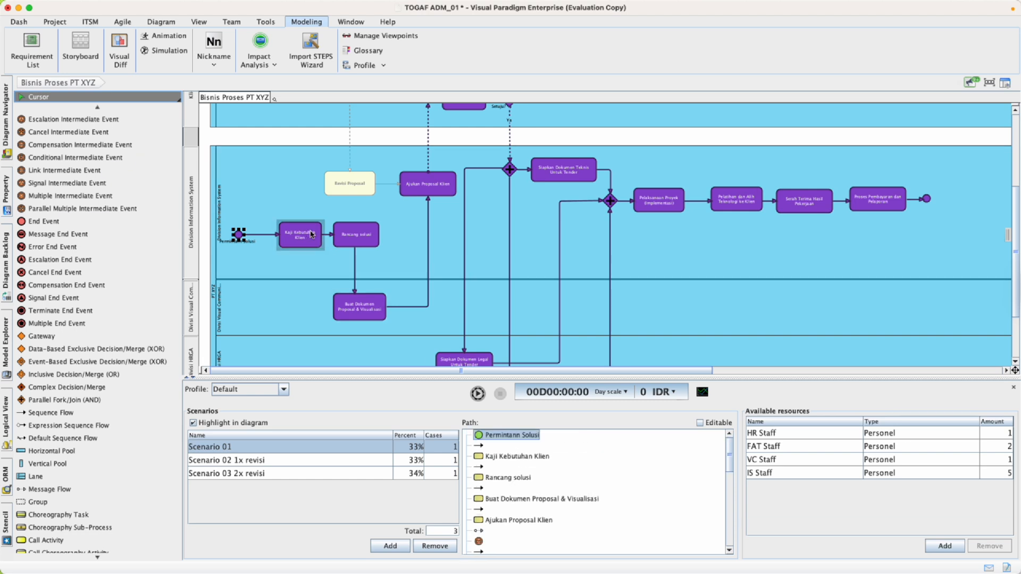
scroll(513, 453, down, 3)
scroll(497, 480, down, 2)
scroll(497, 480, up, 5)
scroll(497, 480, down, 2)
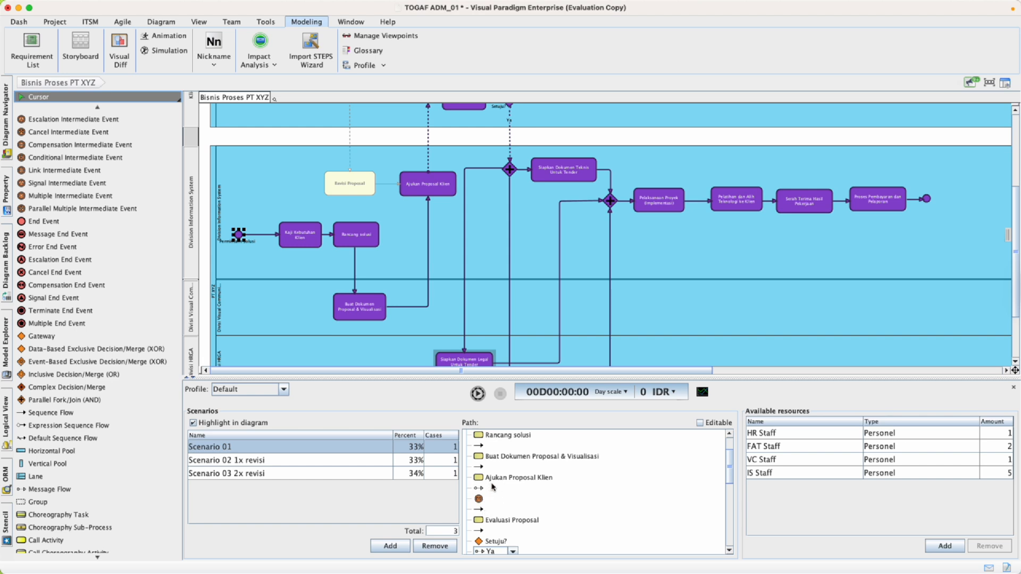
scroll(509, 488, up, 2)
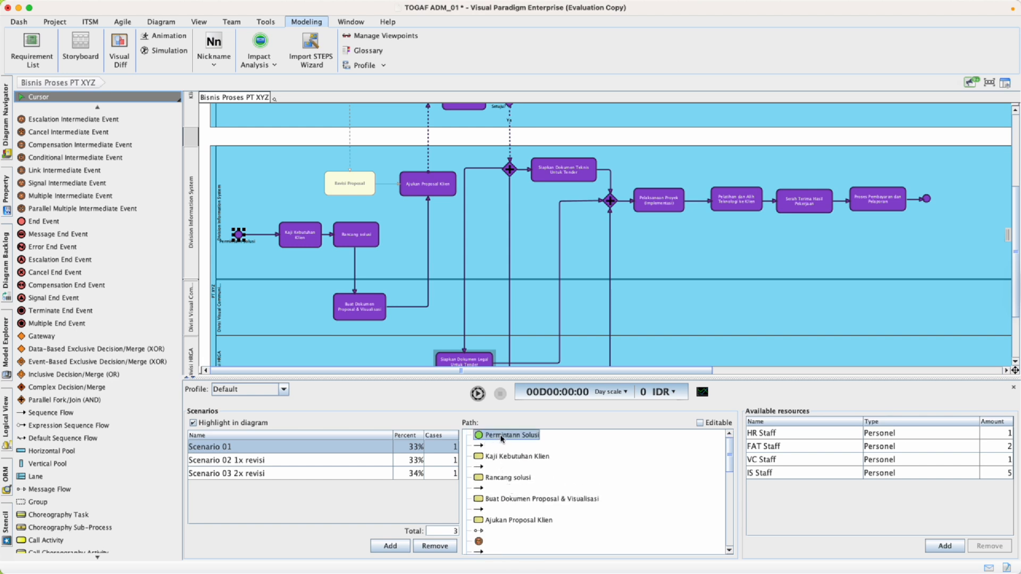
Trace Scenario 01's first sequence flow, the Kaji Kebutuhan Klien task and the Rancang solusi task between the path and the diagram
click(479, 446)
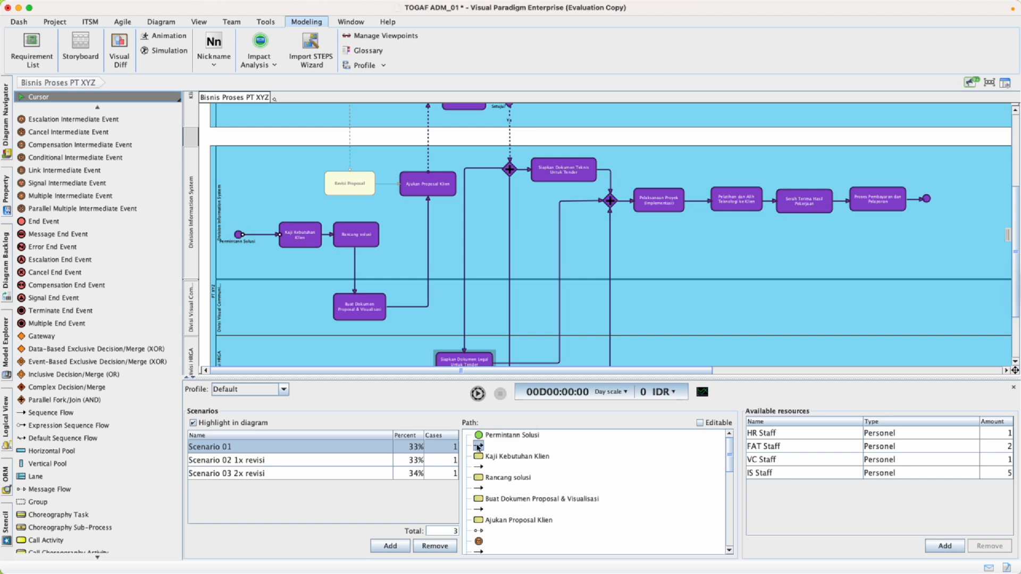
click(306, 236)
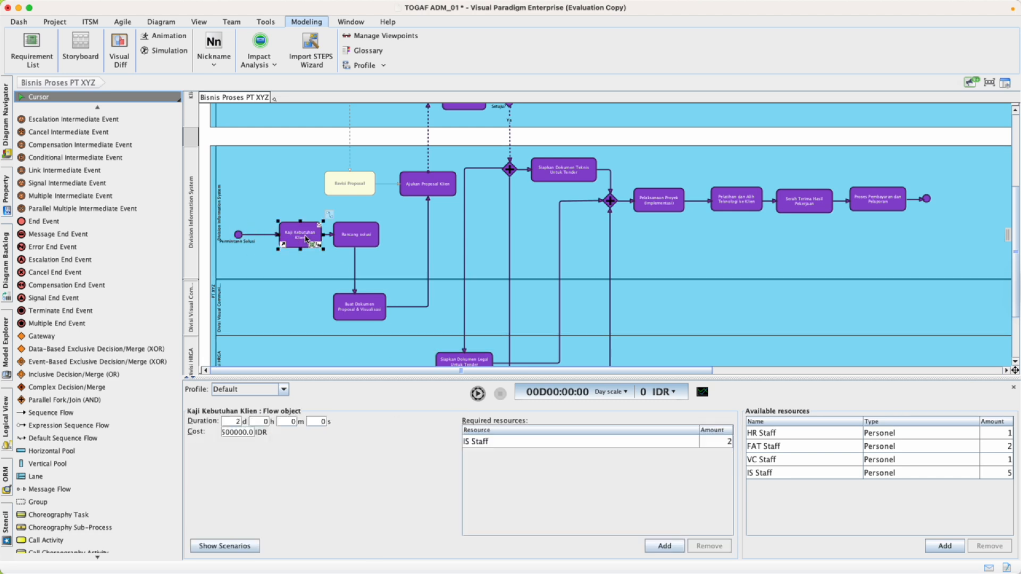
click(280, 137)
click(509, 459)
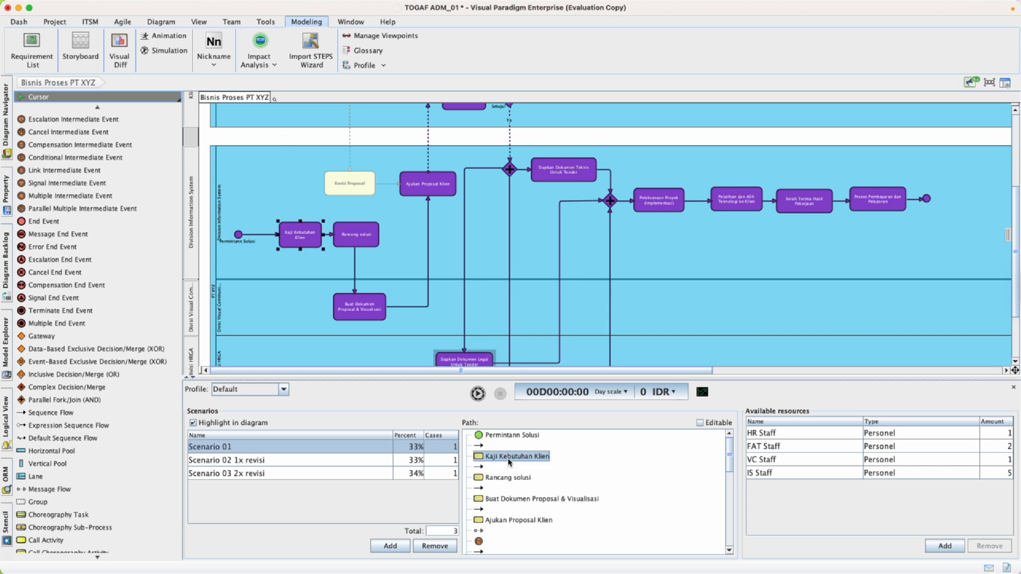
click(483, 468)
click(498, 479)
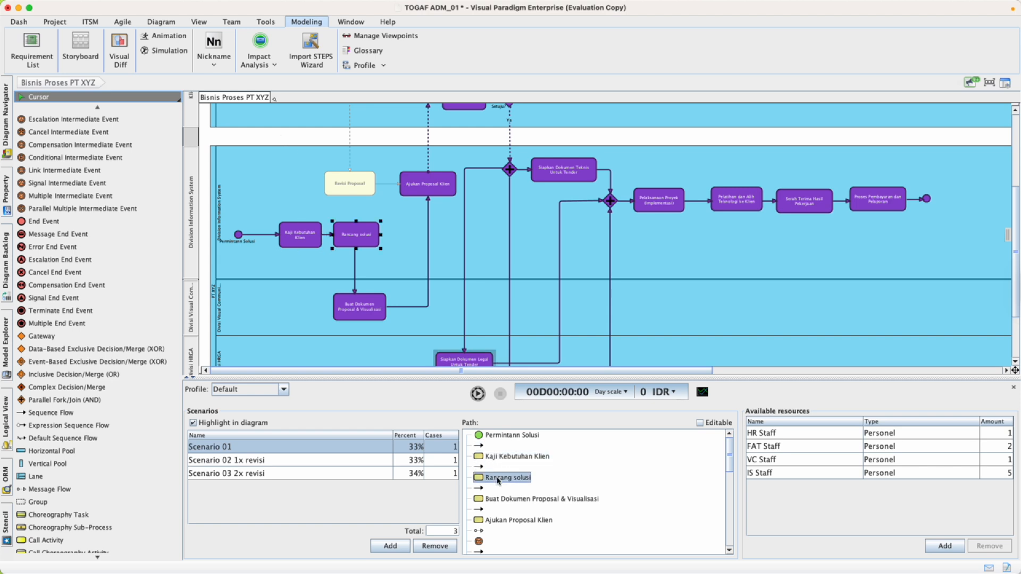
Make Scenario 01's path editable and switch the branch of its Setuju? gateway to Tidak
scroll(514, 478, down, 1)
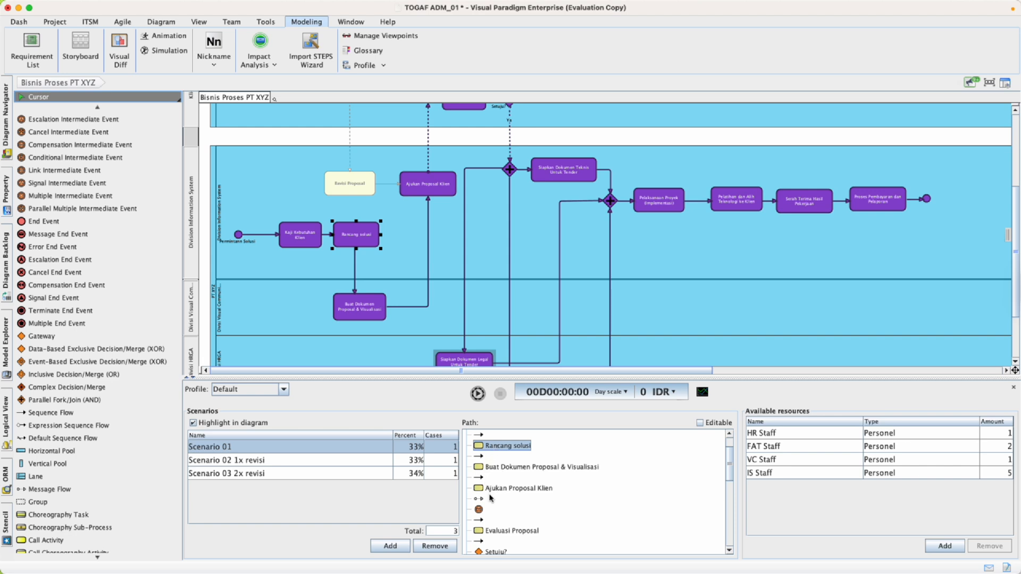
scroll(490, 498, down, 2)
click(490, 510)
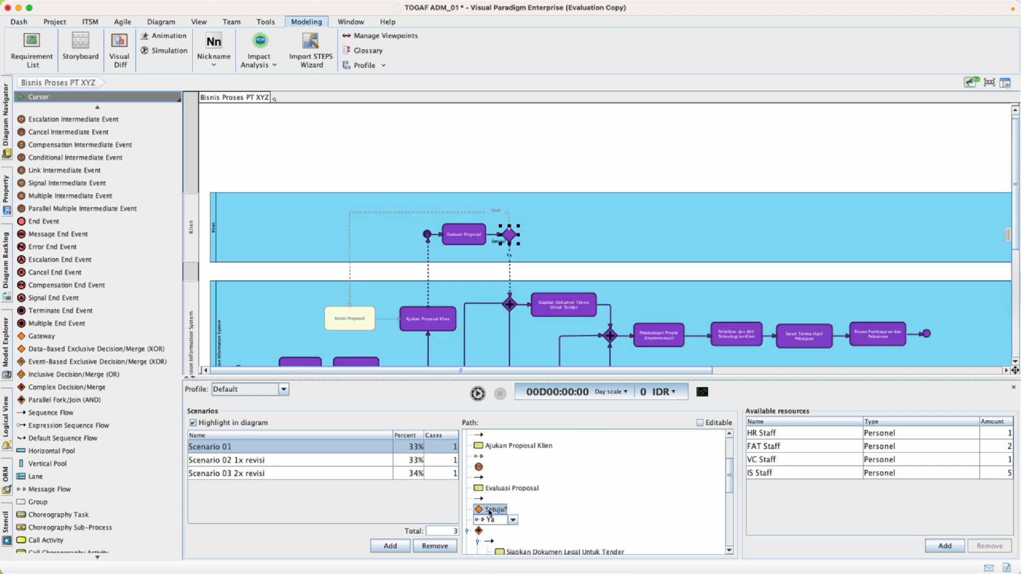
click(512, 521)
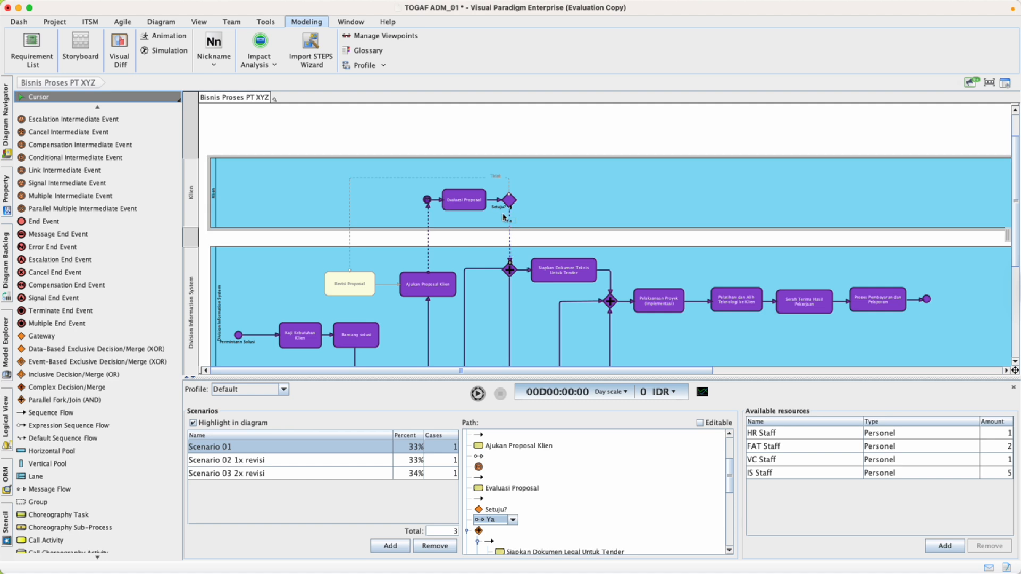
click(700, 424)
click(513, 521)
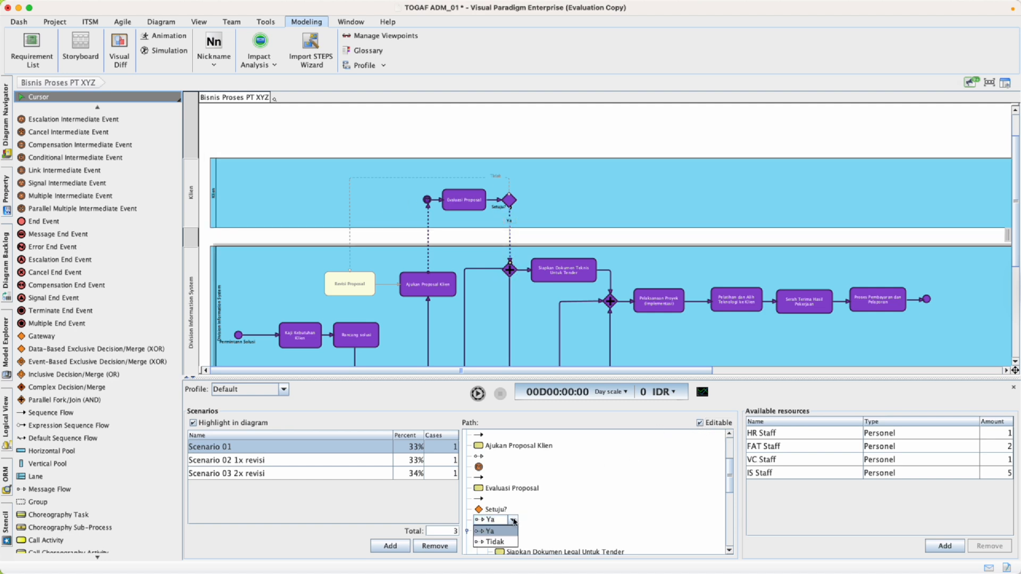
click(497, 542)
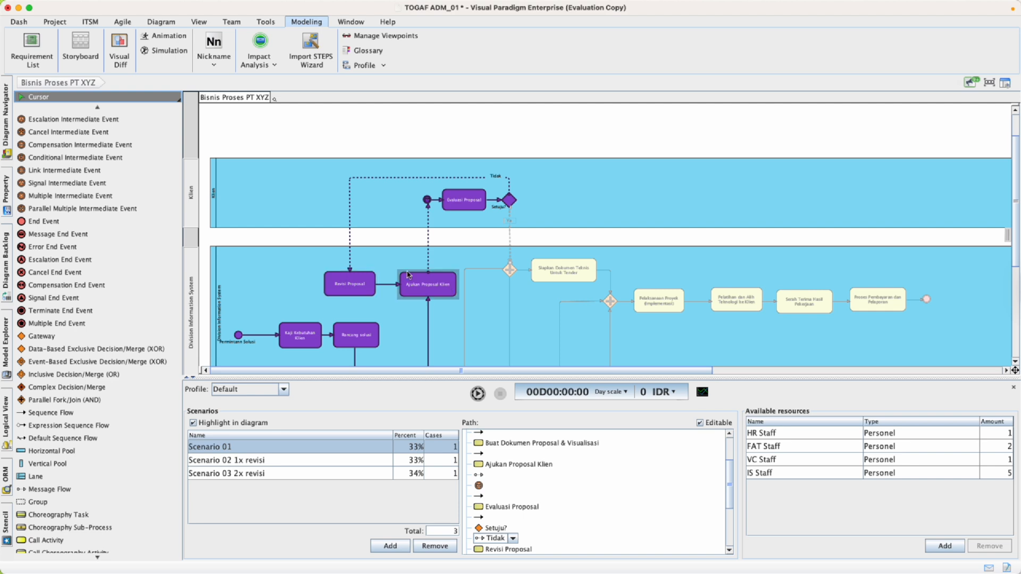
click(344, 282)
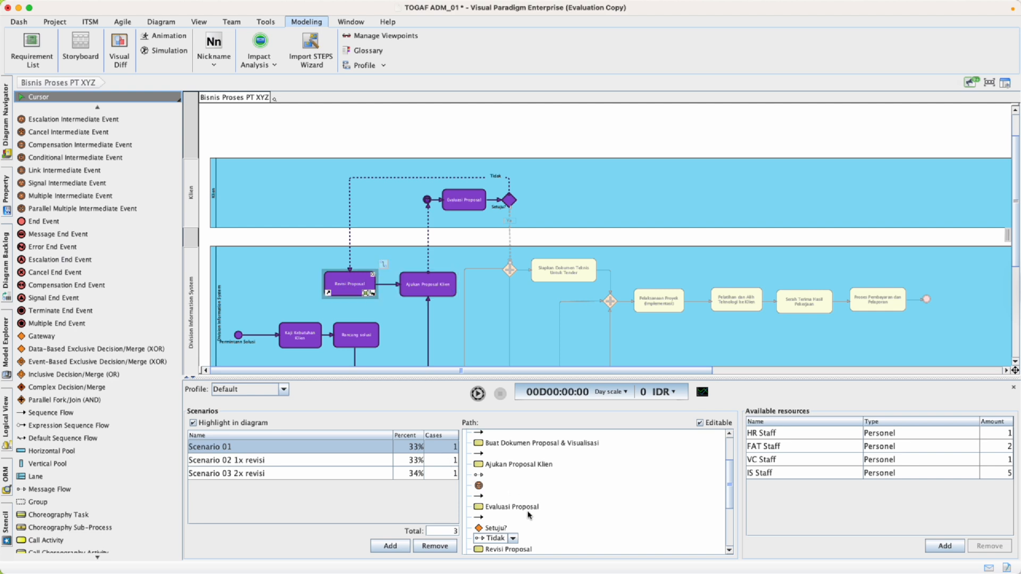
scroll(530, 516, down, 2)
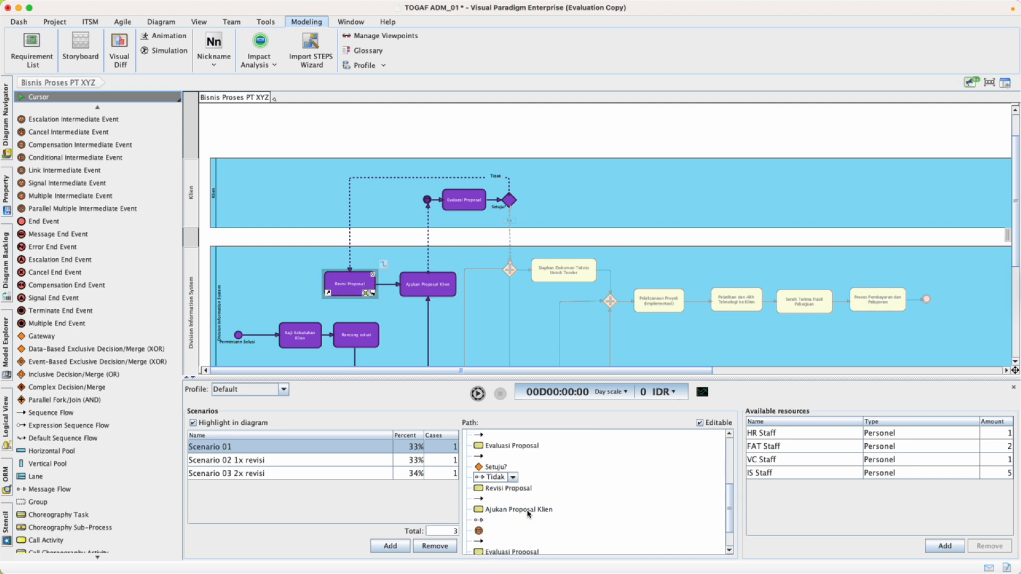
Set the Setuju? gateway's branch in Scenario 01's path back to Ya
click(513, 477)
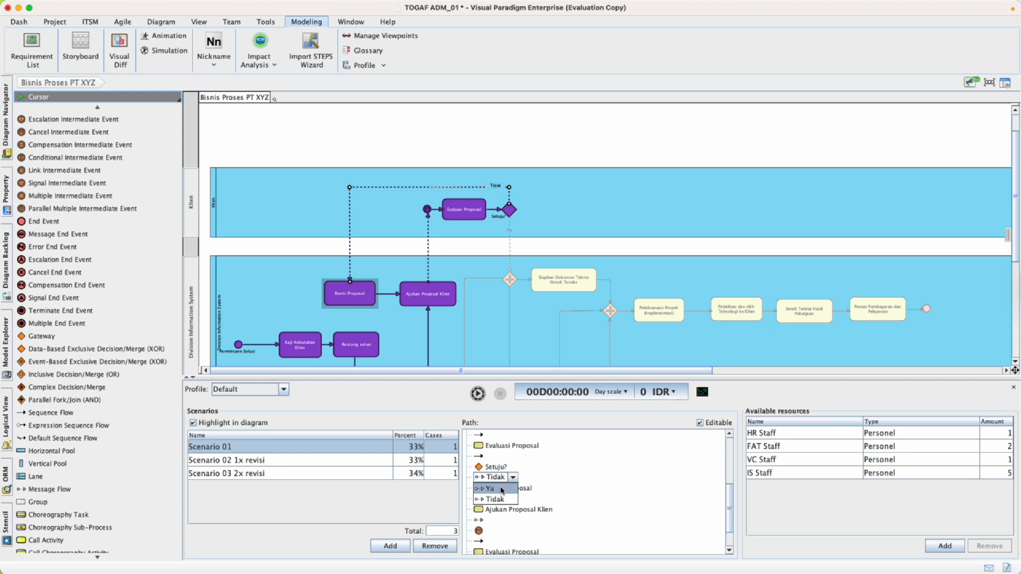
click(502, 489)
scroll(494, 484, down, 4)
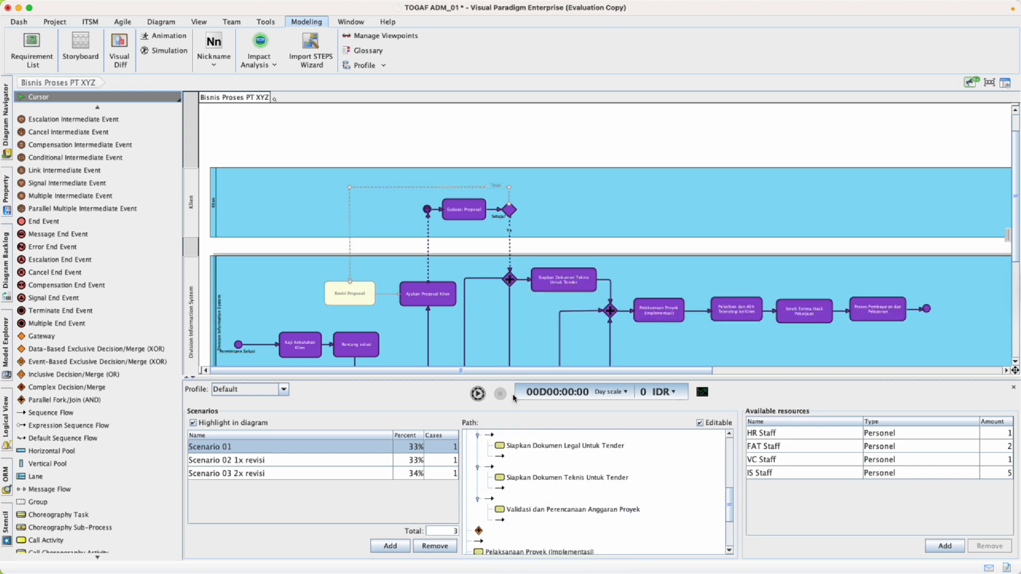
Follow Scenario 01's approved path through the parallel legal, technical and budget tasks and on to the end event
scroll(523, 452, up, 3)
scroll(514, 240, down, 4)
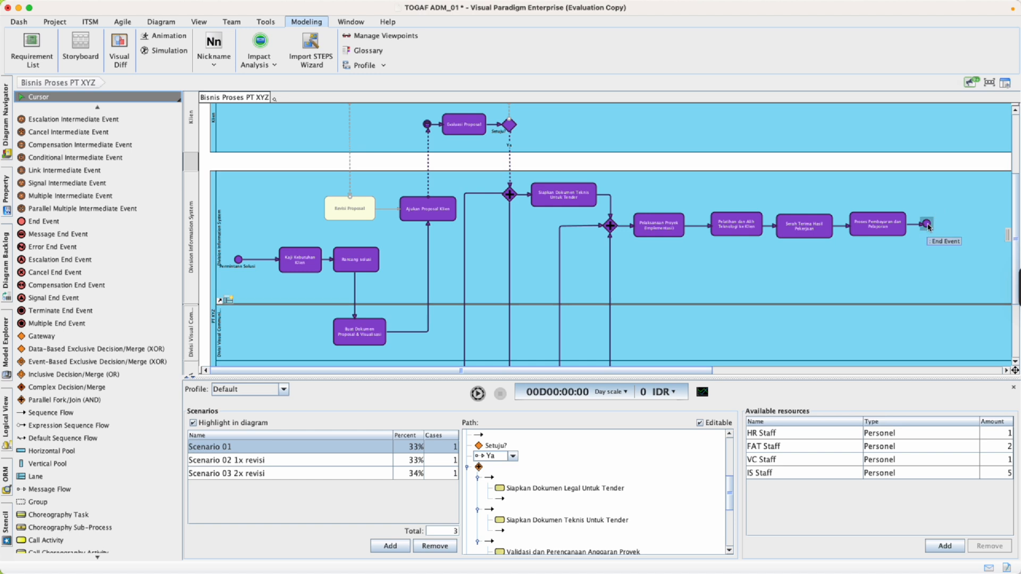
scroll(611, 255, down, 5)
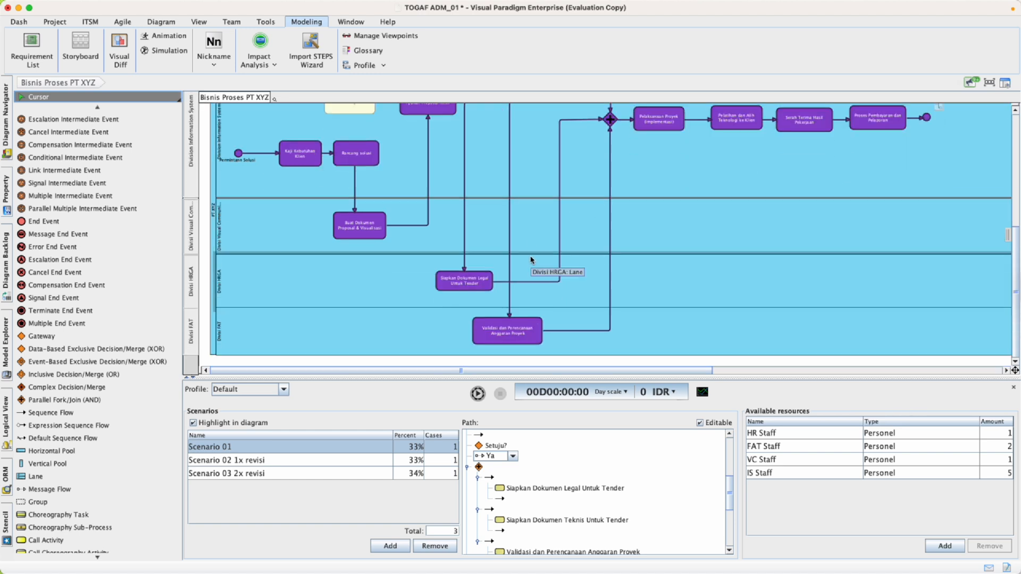
scroll(531, 260, up, 2)
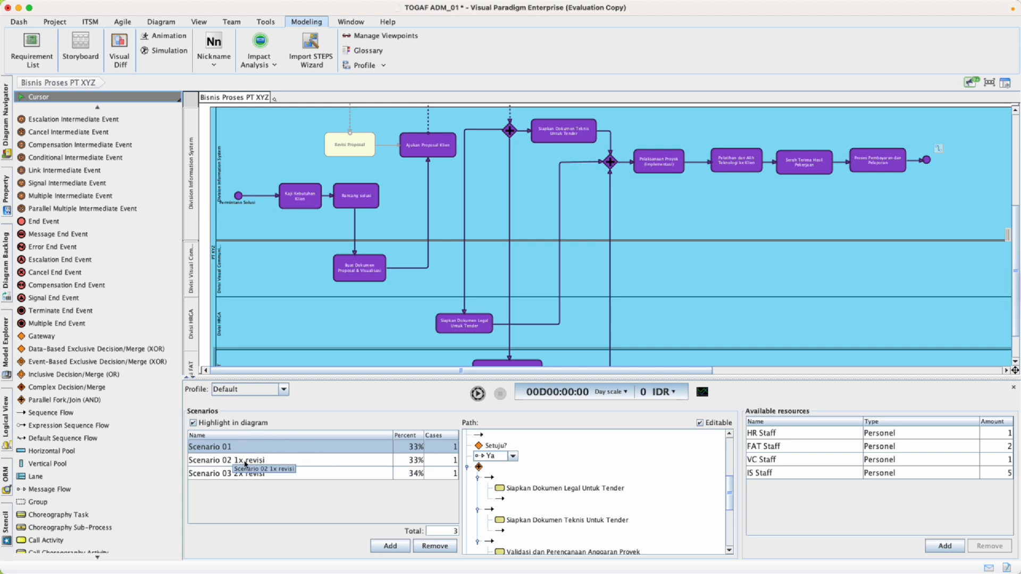
scroll(658, 226, up, 4)
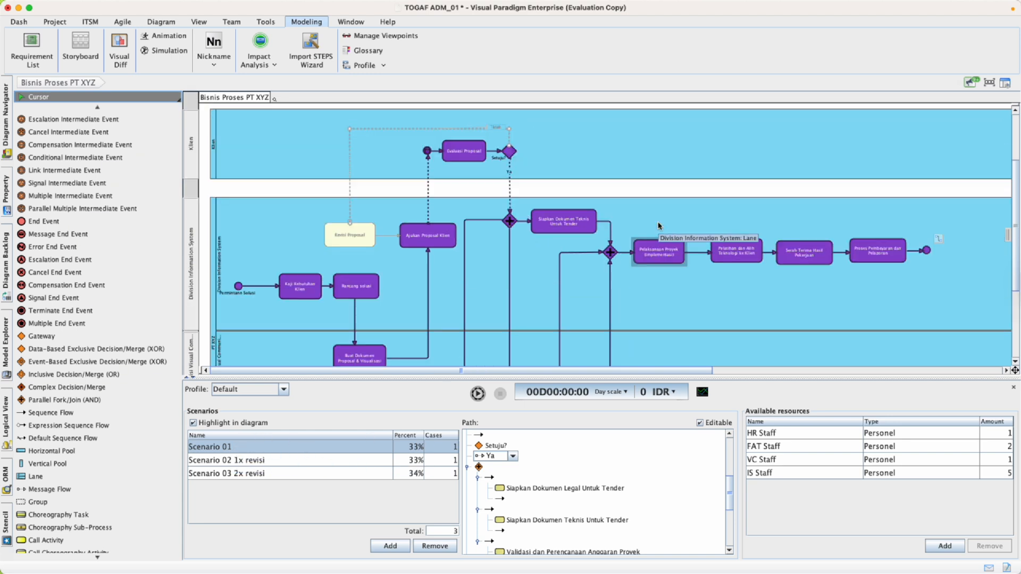
Compare the highlighted route of Scenario 02 1x revisi with Scenario 01, finishing with Scenario 02 1x revisi selected
click(290, 460)
scroll(469, 344, down, 1)
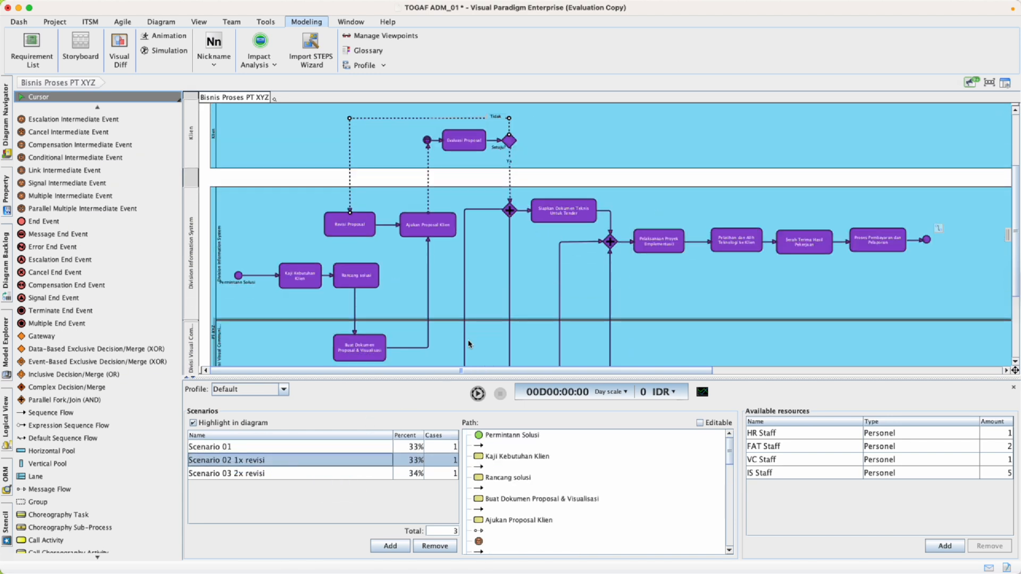
scroll(469, 344, down, 1)
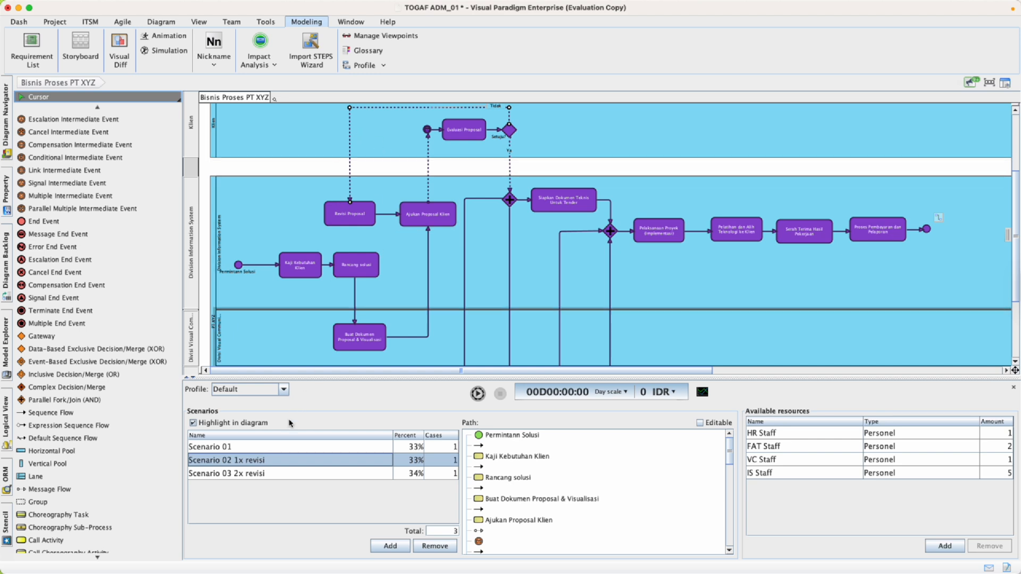
click(284, 446)
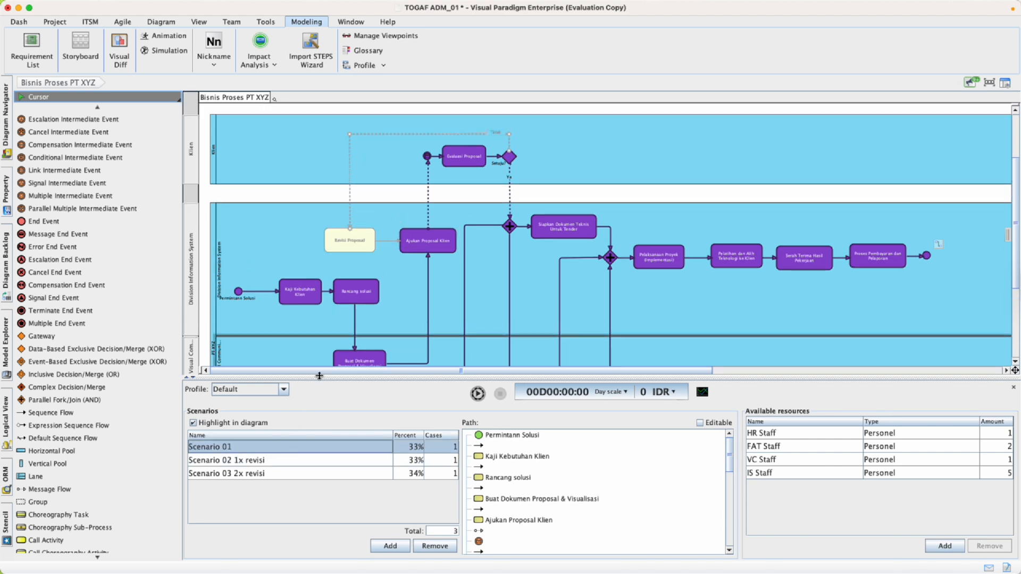
click(282, 460)
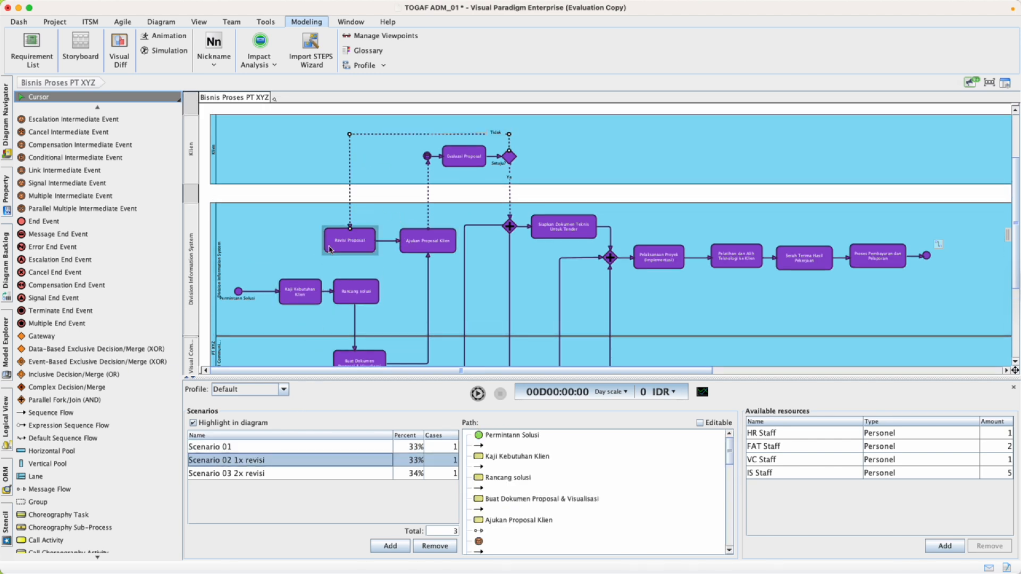
Examine Scenario 02 1x revisi's path from the first Setuju? decision through Revisi Proposal to the second Setuju? decision
scroll(533, 467, down, 4)
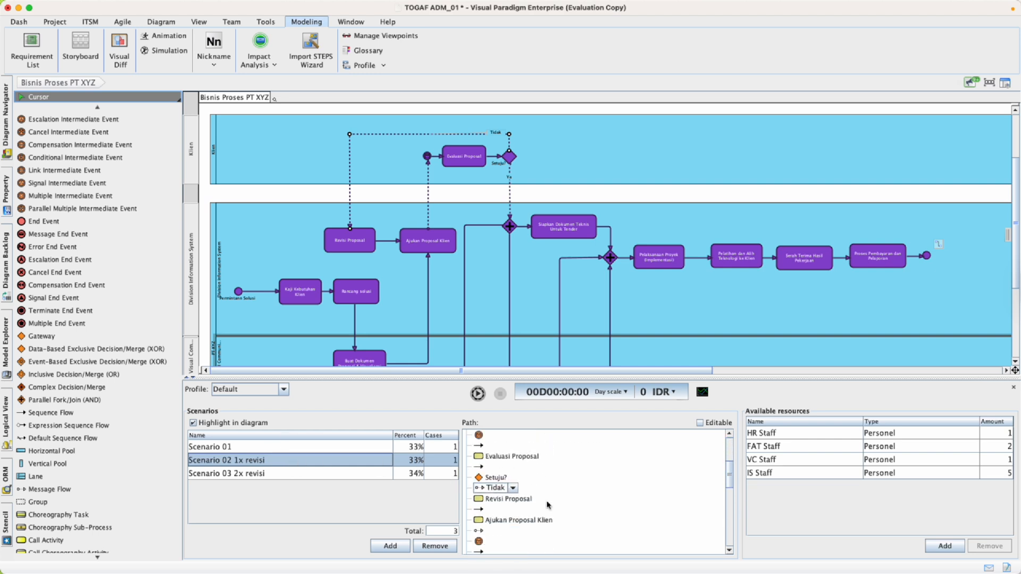
scroll(502, 470, up, 1)
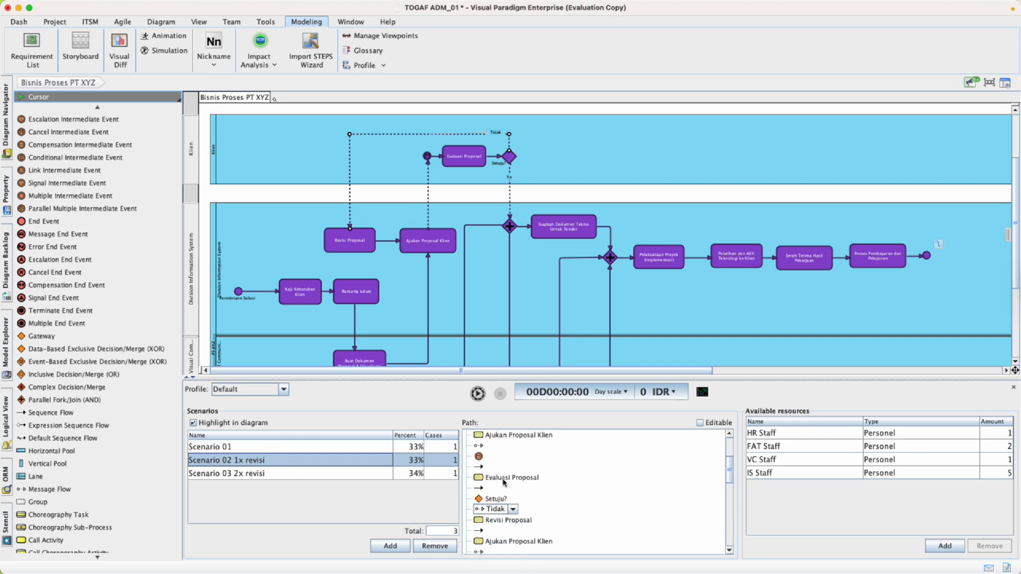
scroll(504, 482, down, 2)
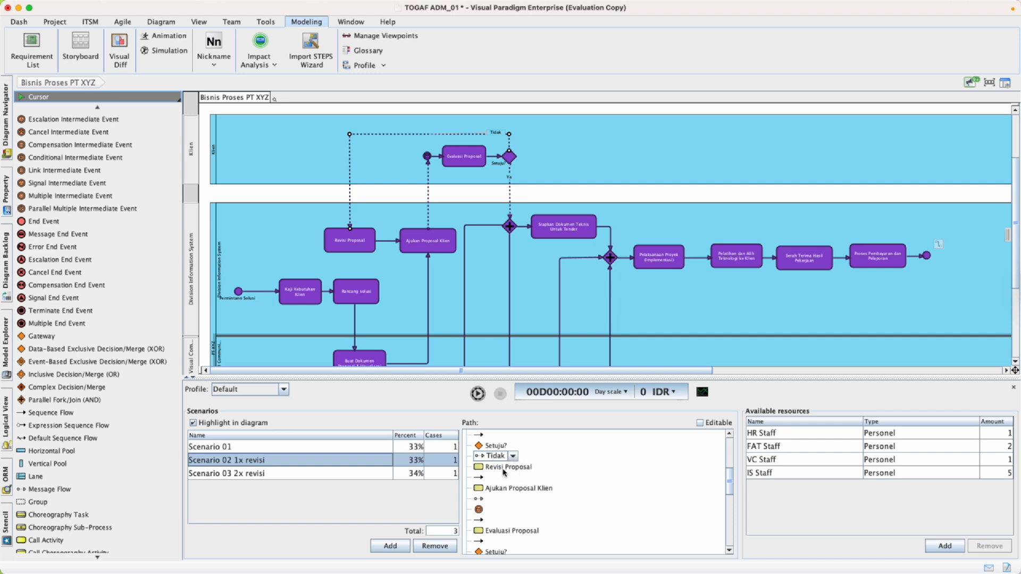
scroll(505, 470, down, 2)
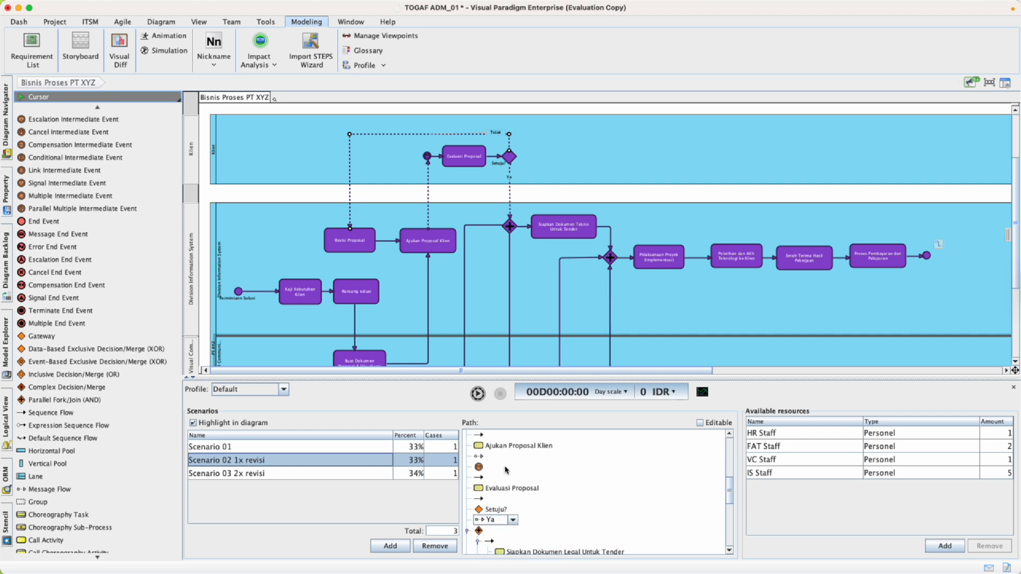
Follow Scenario 02 1x revisi's path from the second Setuju? gateway's Ya branch into the parallel legal, technical and budget tasks
scroll(521, 458, down, 1)
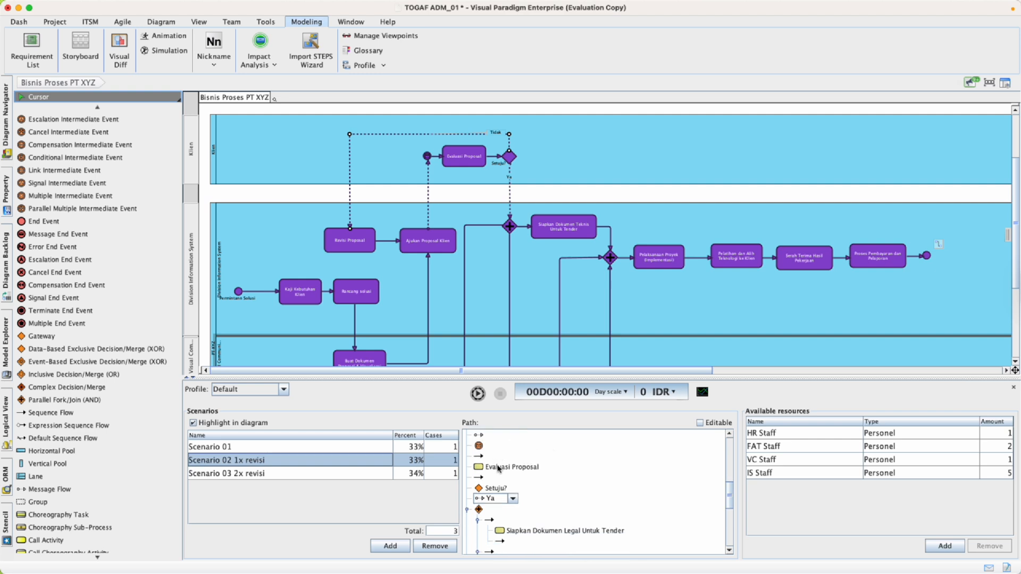
scroll(489, 471, down, 1)
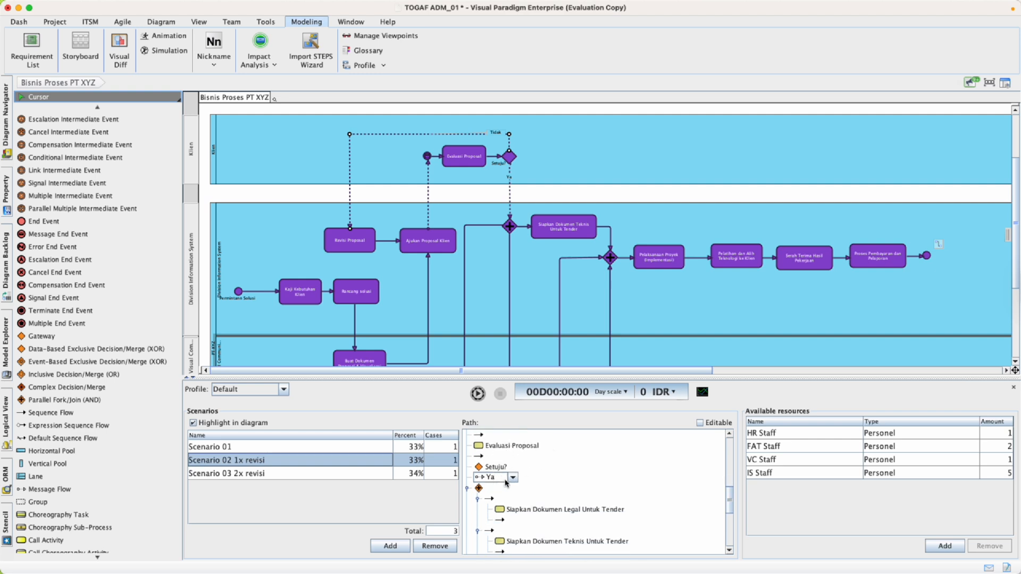
scroll(506, 481, down, 1)
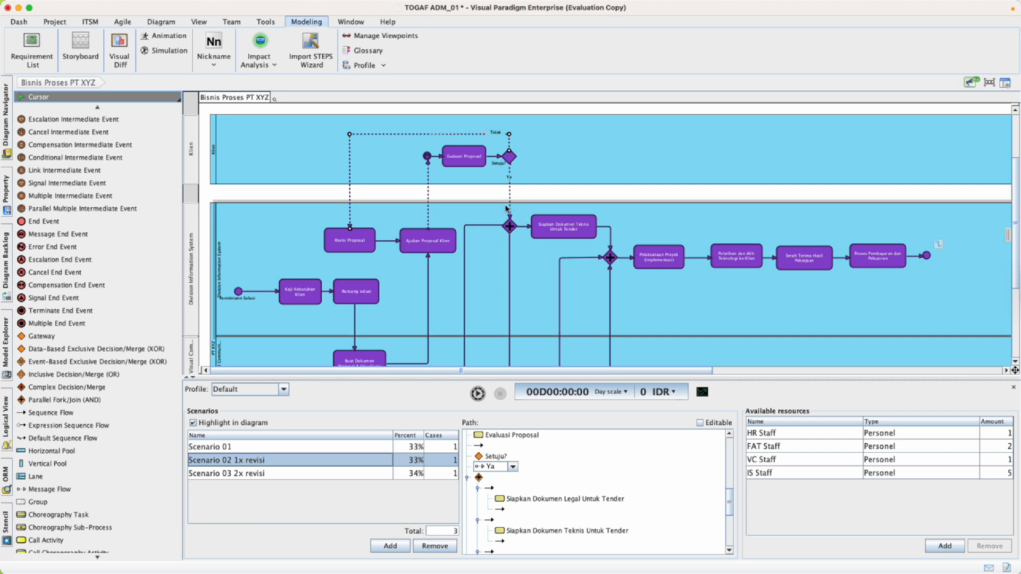
scroll(502, 216, down, 3)
scroll(510, 190, down, 3)
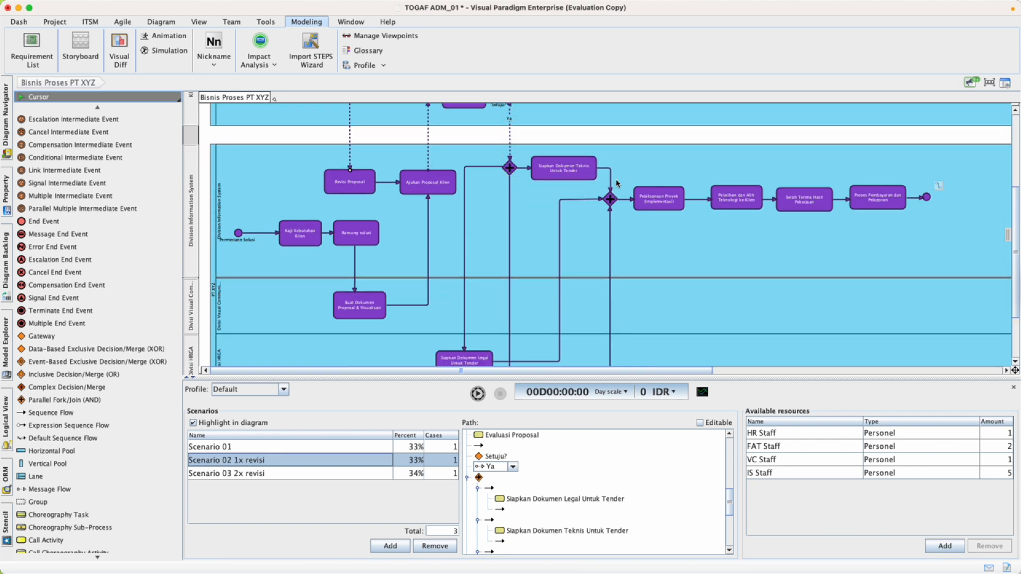
scroll(543, 474, down, 5)
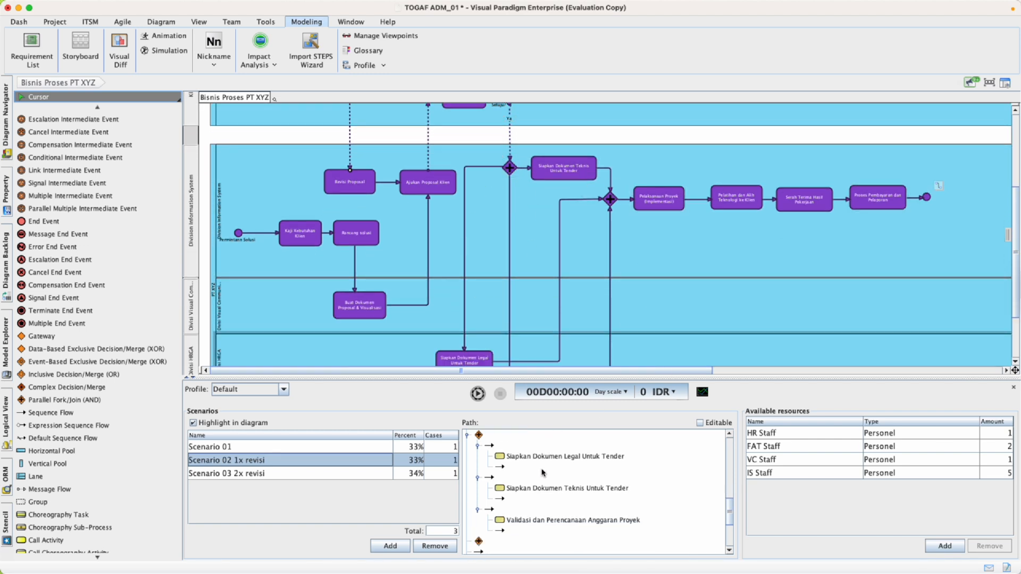
Examine Scenario 03 2x revisi's path from Permintann Solusi through both Tidak revisions and the final Ya branch to the end event
click(307, 474)
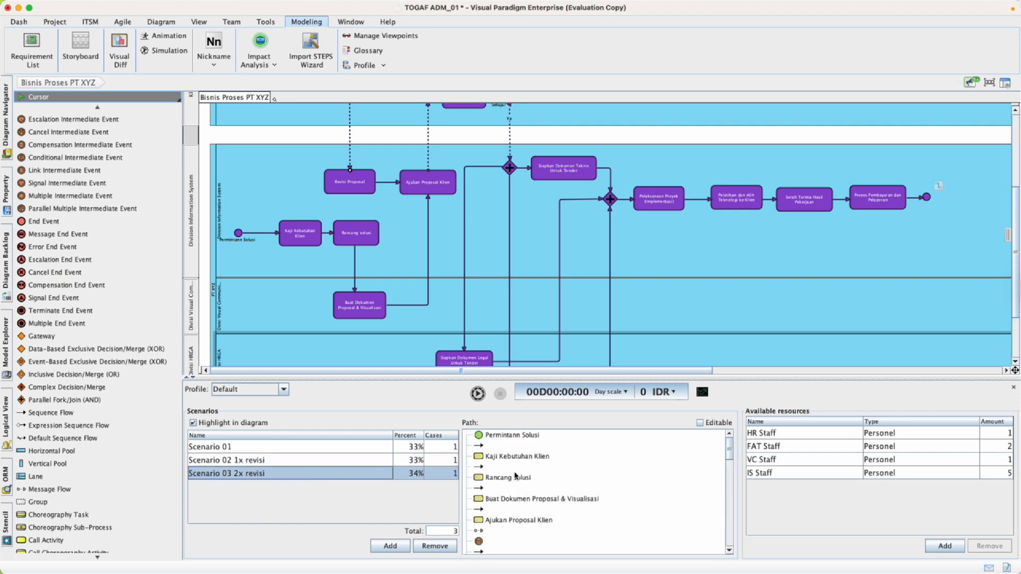
scroll(564, 472, down, 3)
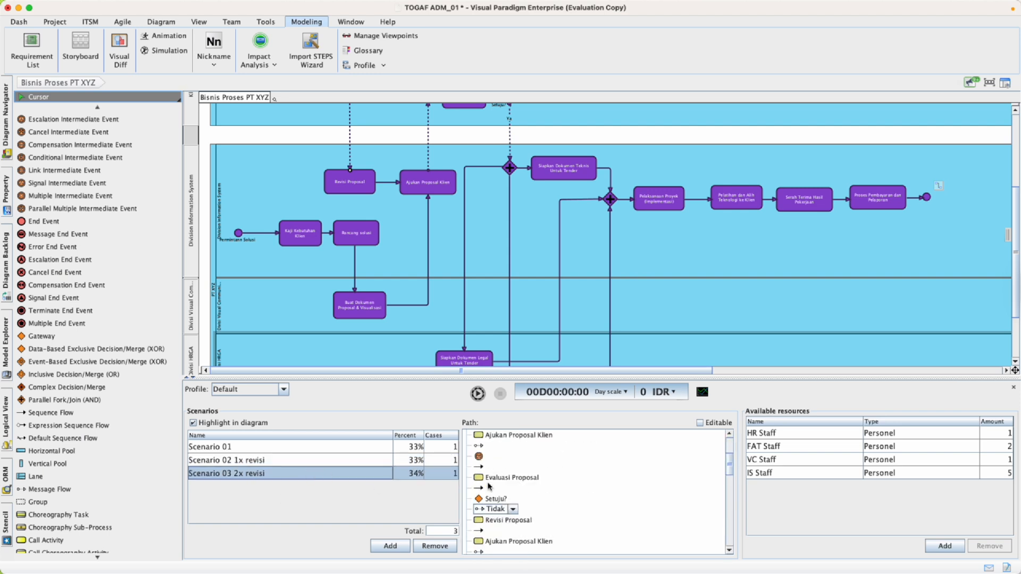
scroll(499, 490, down, 2)
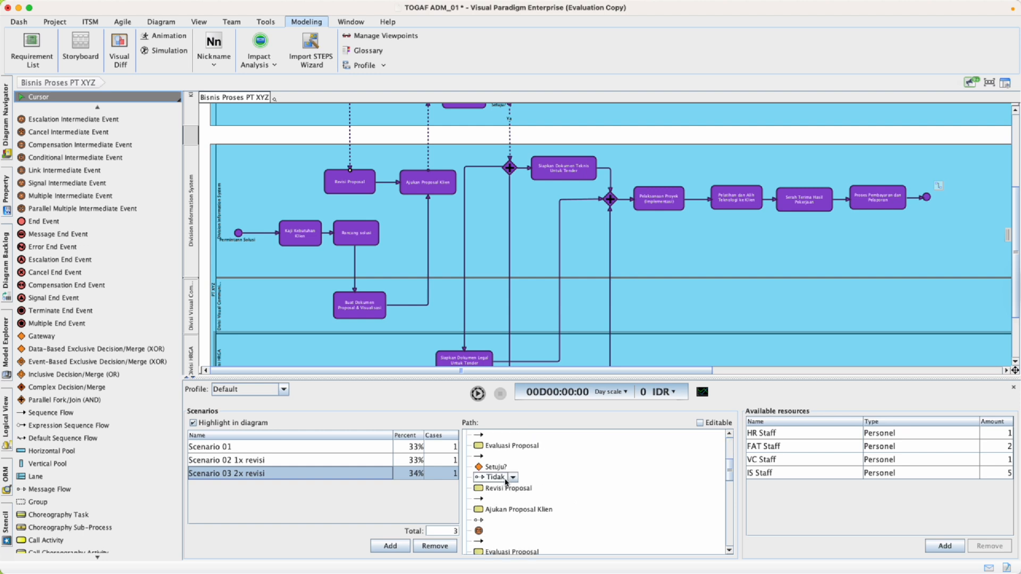
scroll(496, 480, down, 3)
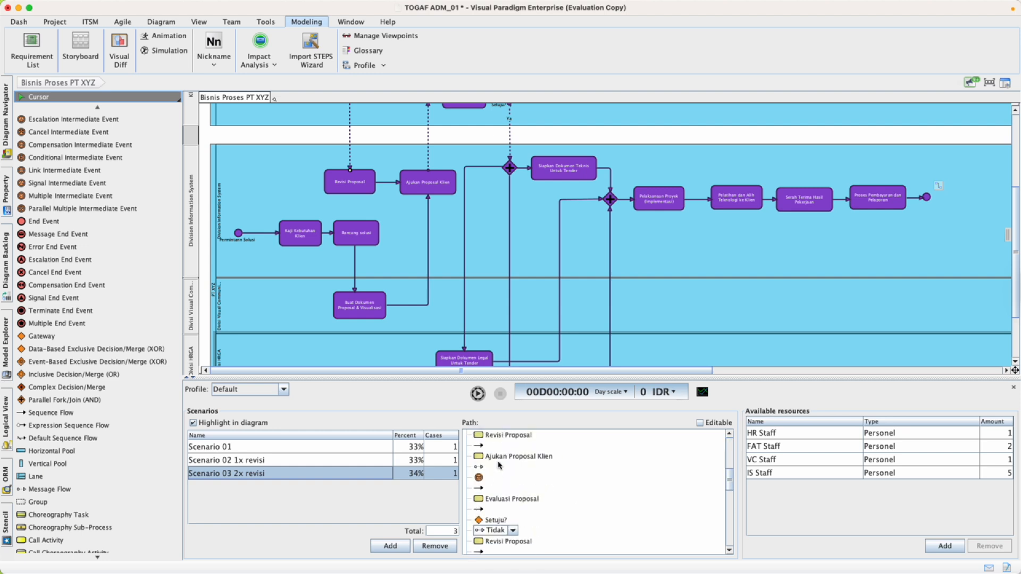
scroll(490, 512, down, 2)
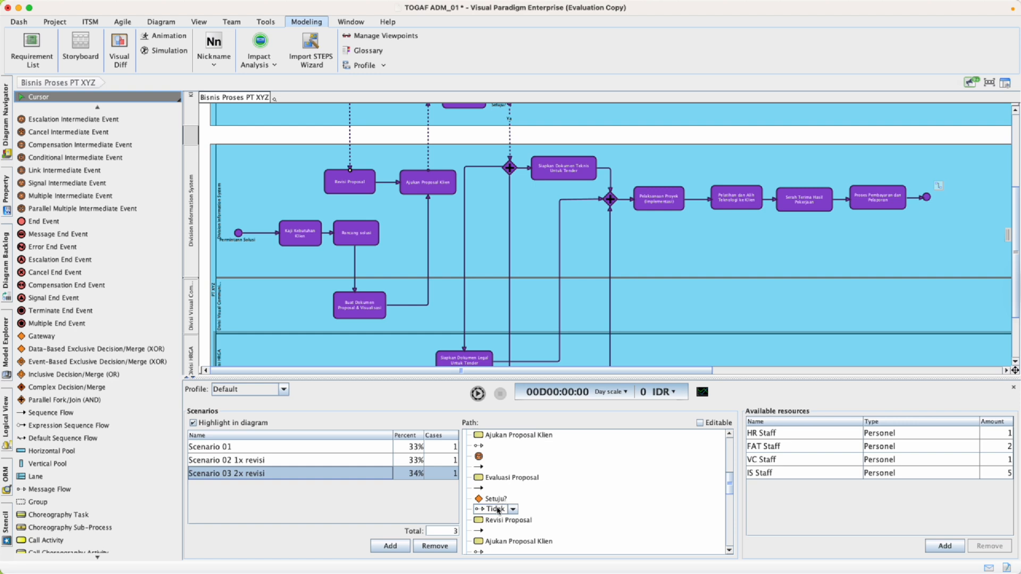
scroll(509, 509, down, 5)
scroll(500, 467, down, 2)
scroll(500, 515, down, 2)
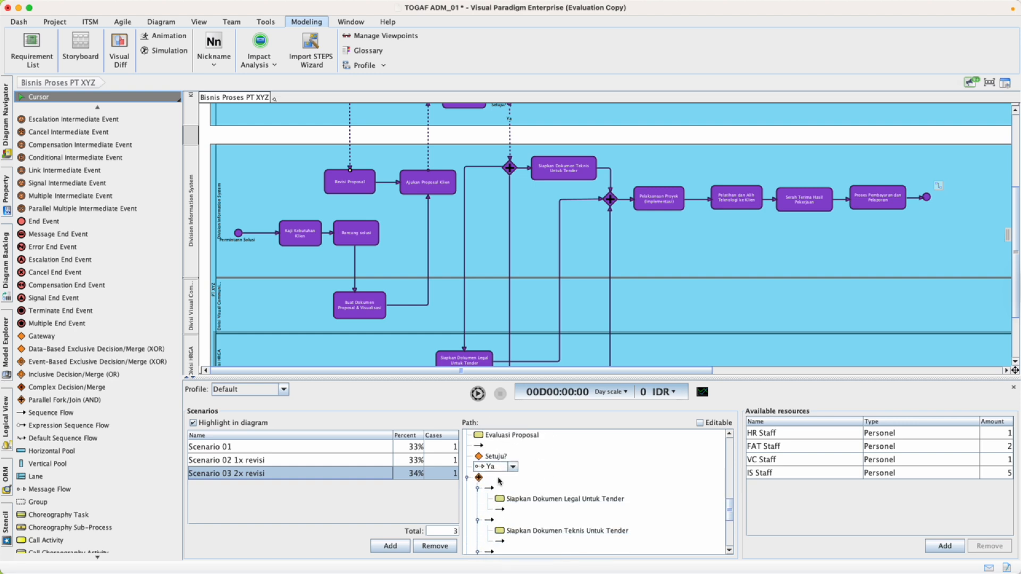
scroll(498, 471, down, 3)
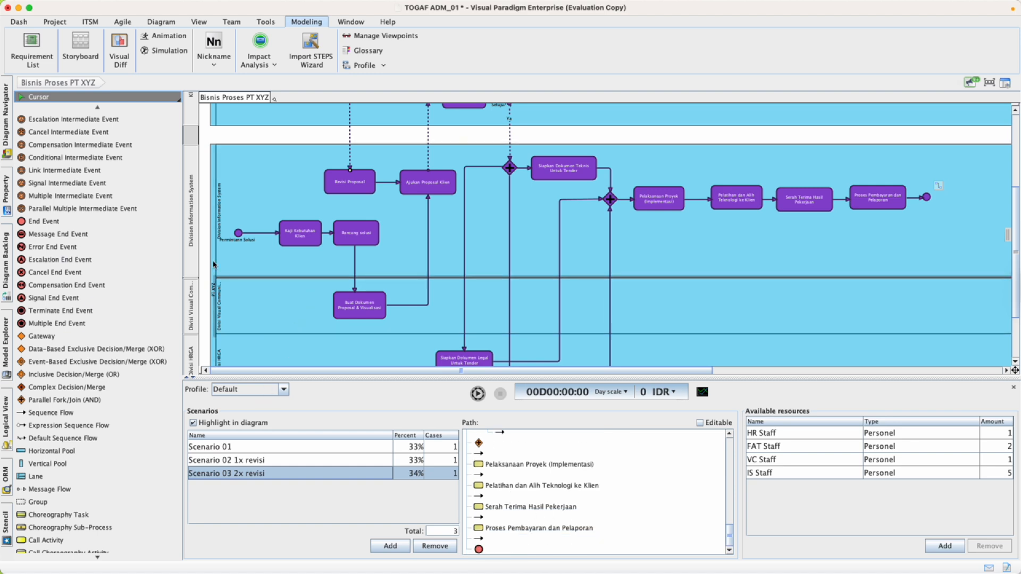
Highlight Scenario 01's route and check the simulation settings of Permintann Solusi, Kaji Kebutuhan Klien and Rancang solusi
scroll(263, 184, up, 1)
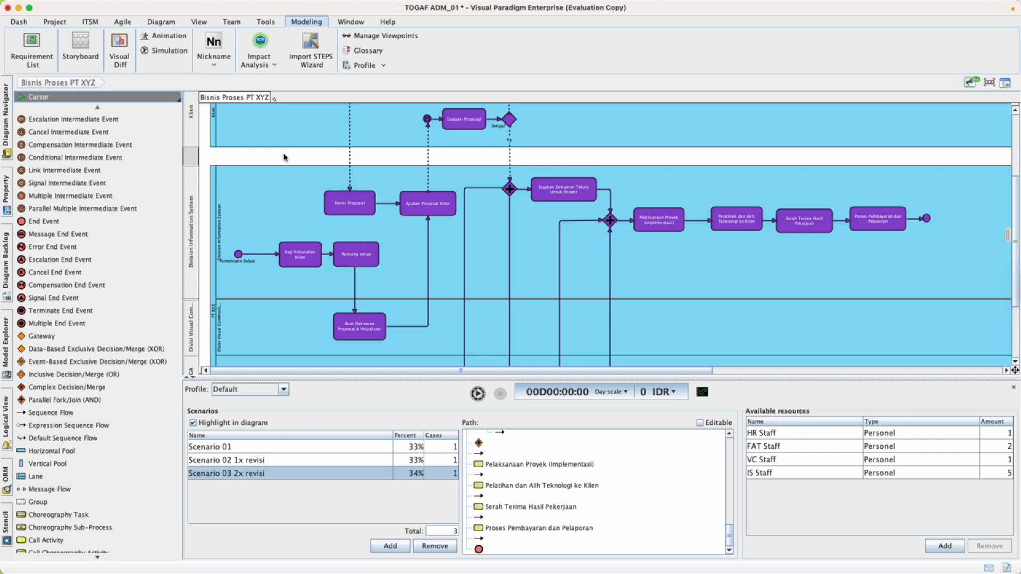
click(277, 448)
click(286, 192)
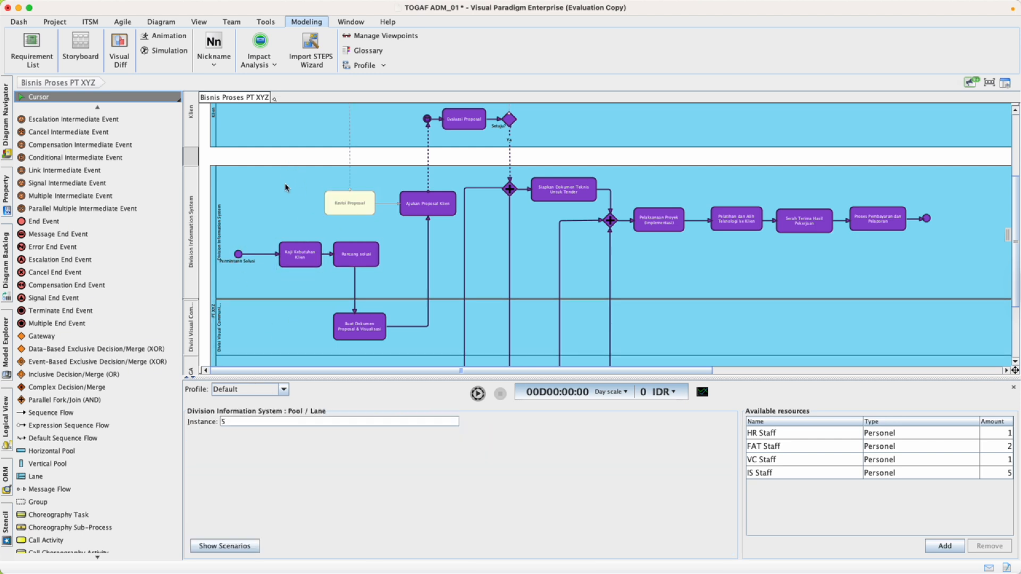
click(278, 159)
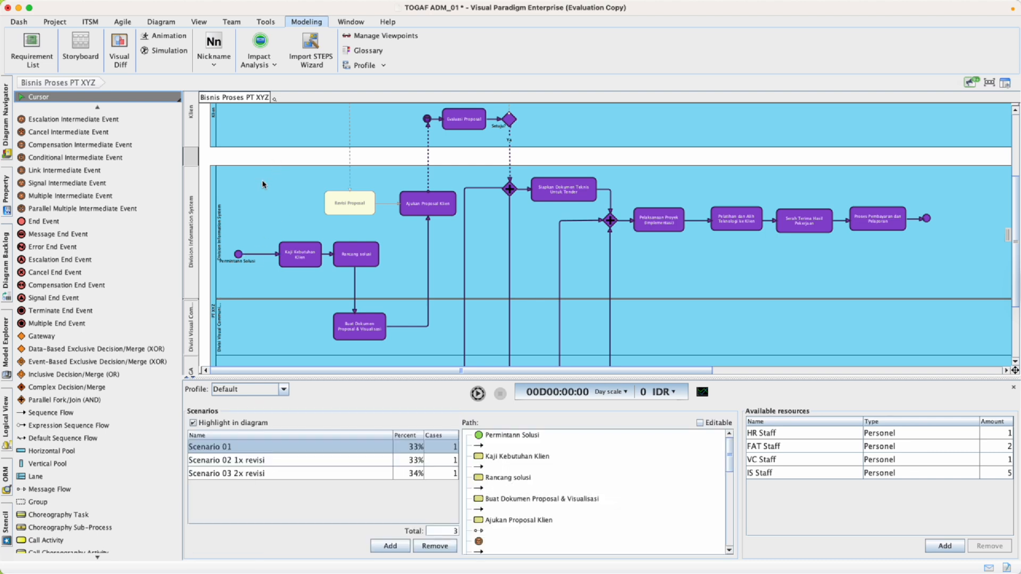
click(239, 254)
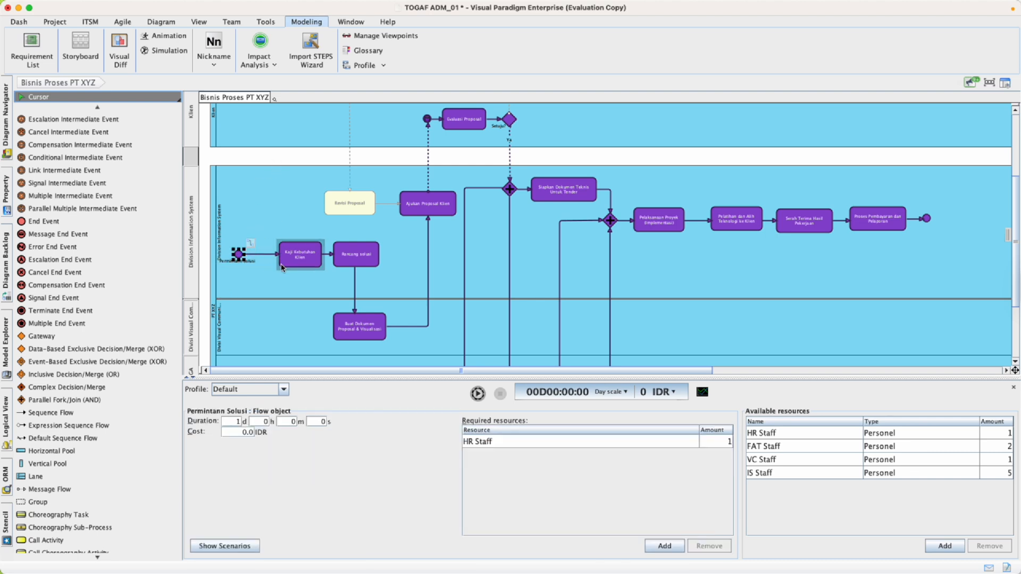
click(302, 259)
click(366, 262)
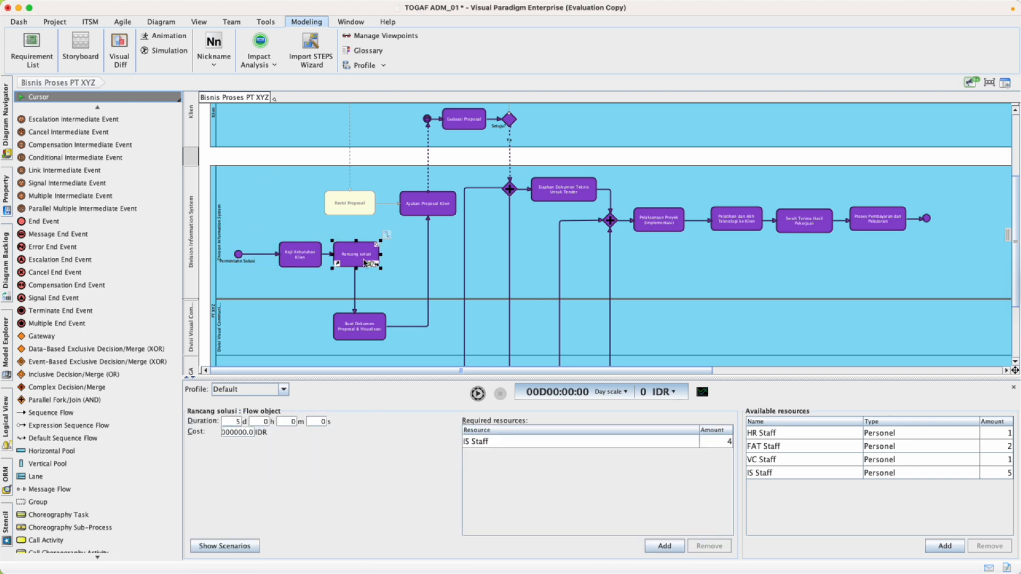
click(307, 151)
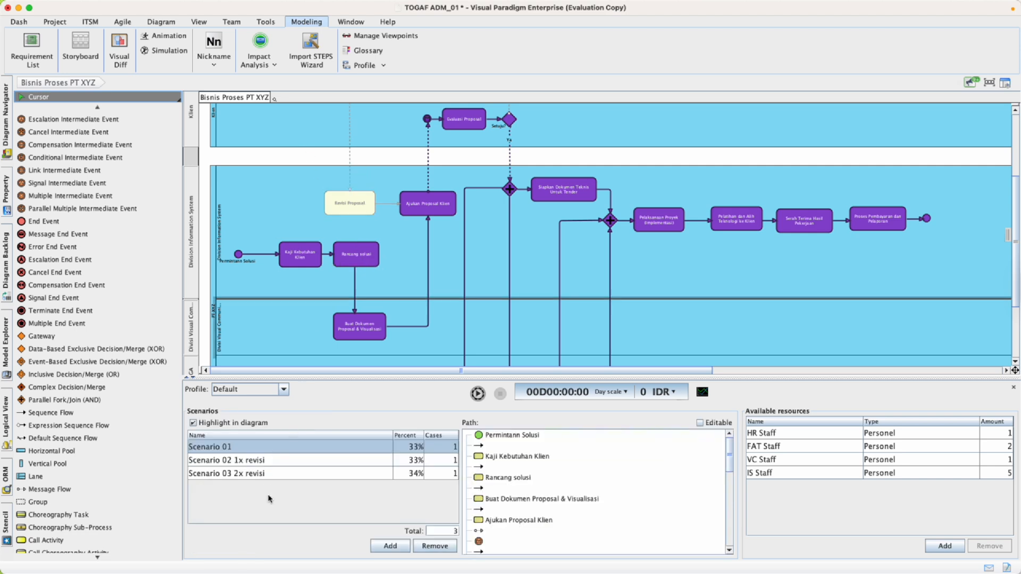
Inspect the duration, cost and required resources of Kaji Kebutuhan Klien, Revisi Proposal, Ajukan Proposal Klien and Siapkan Dokumen Teknis Untuk Tender
click(298, 256)
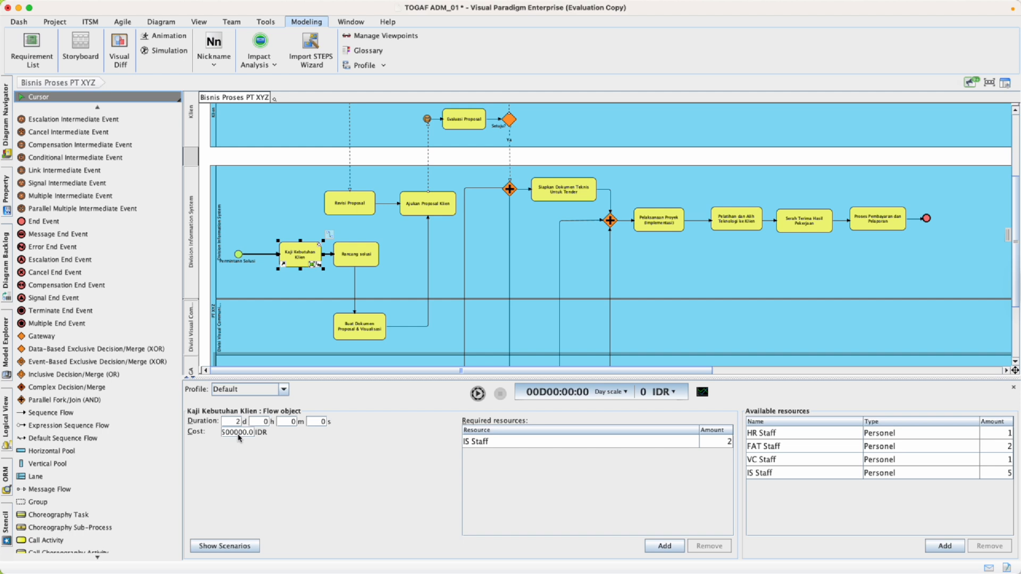
click(348, 208)
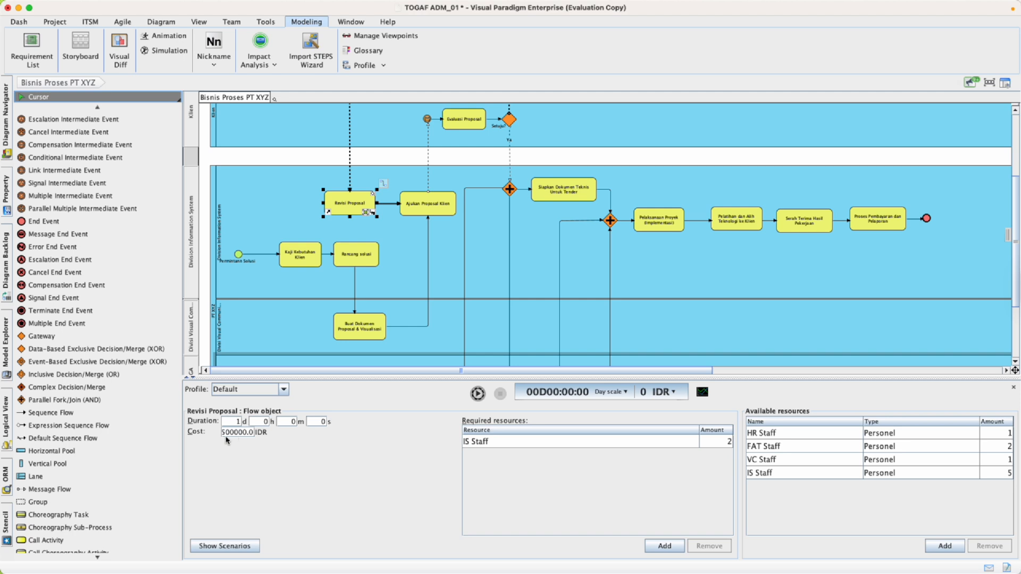
click(434, 203)
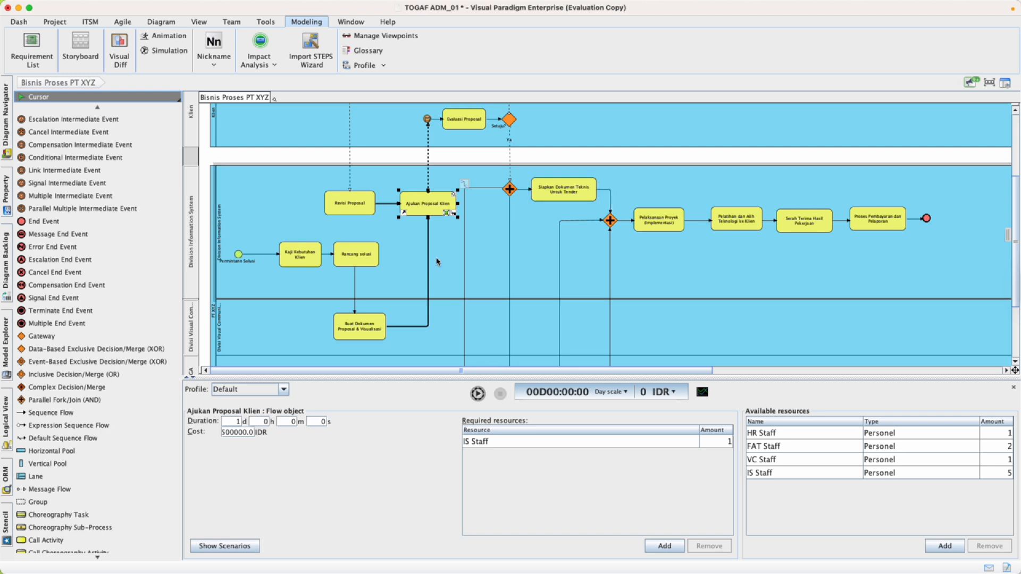
scroll(515, 285, down, 2)
scroll(515, 285, down, 5)
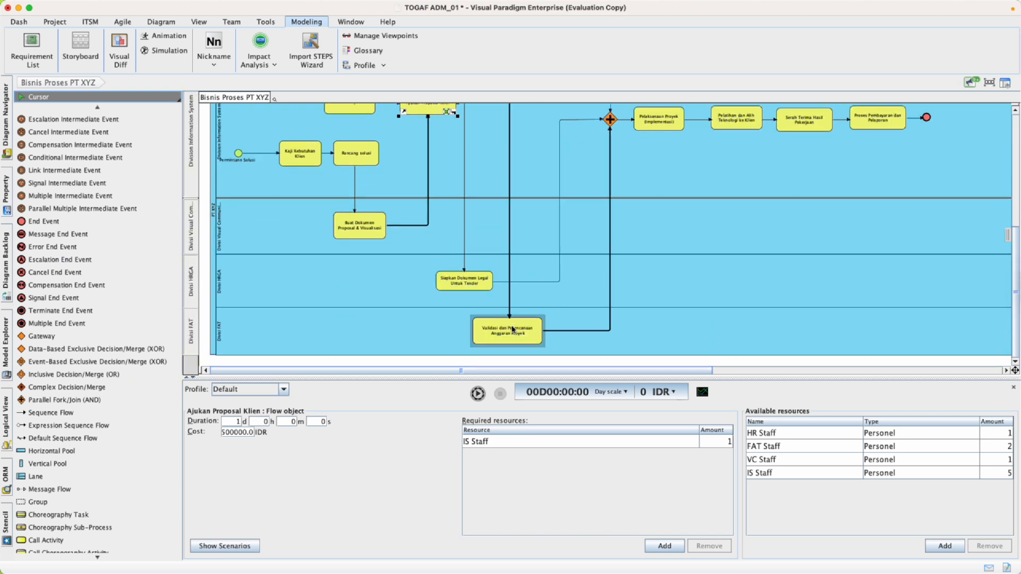
scroll(514, 323, up, 8)
click(561, 221)
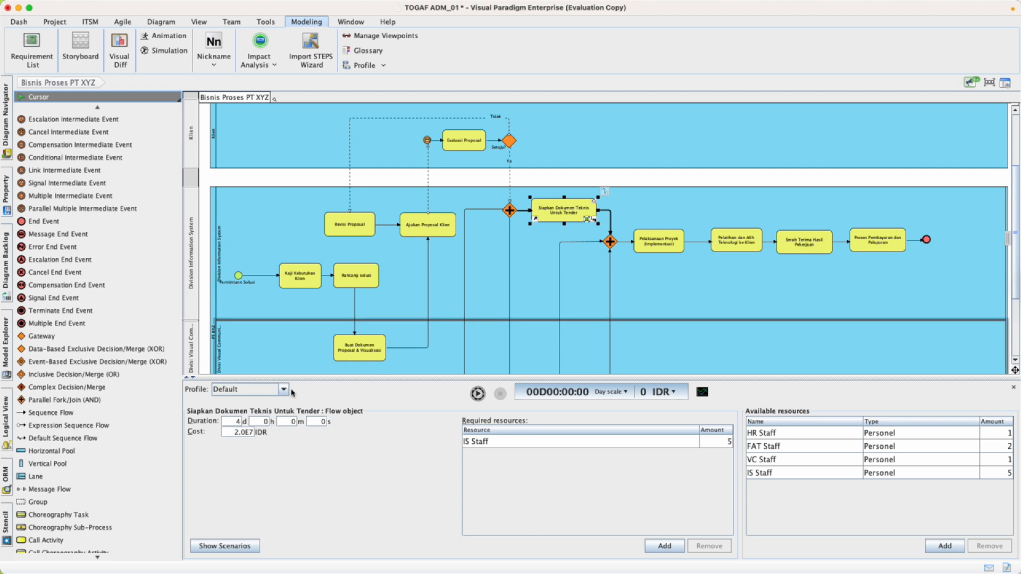
Review the duration, cost and required staff of Ajukan Proposal Klien and Rancang solusi again
scroll(576, 199, up, 2)
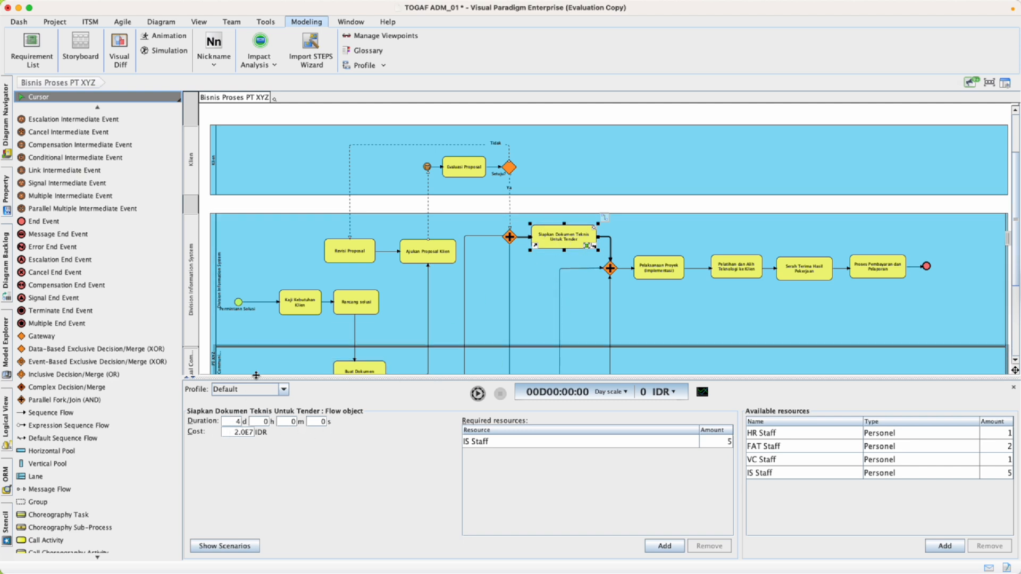
click(436, 258)
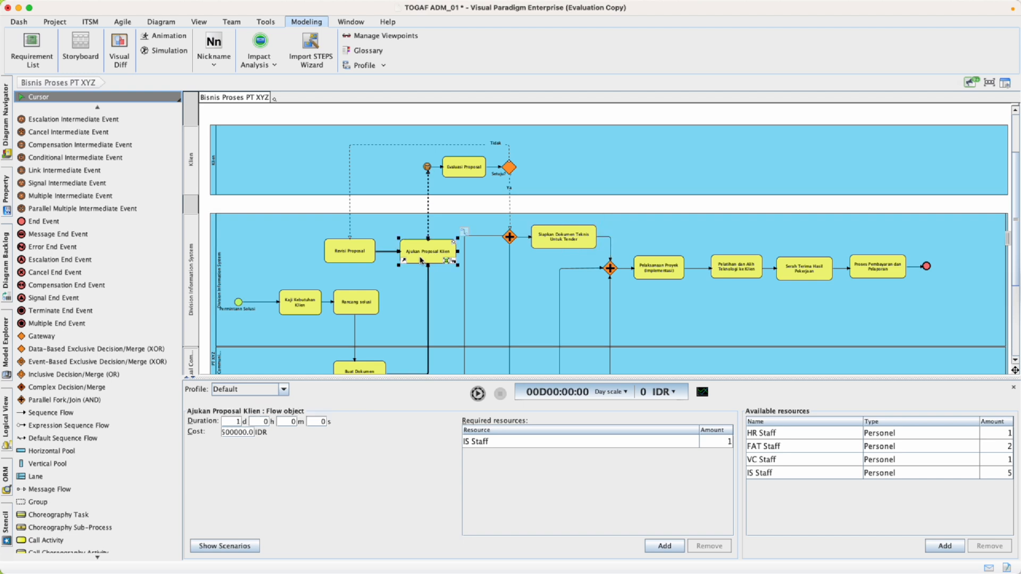
click(366, 304)
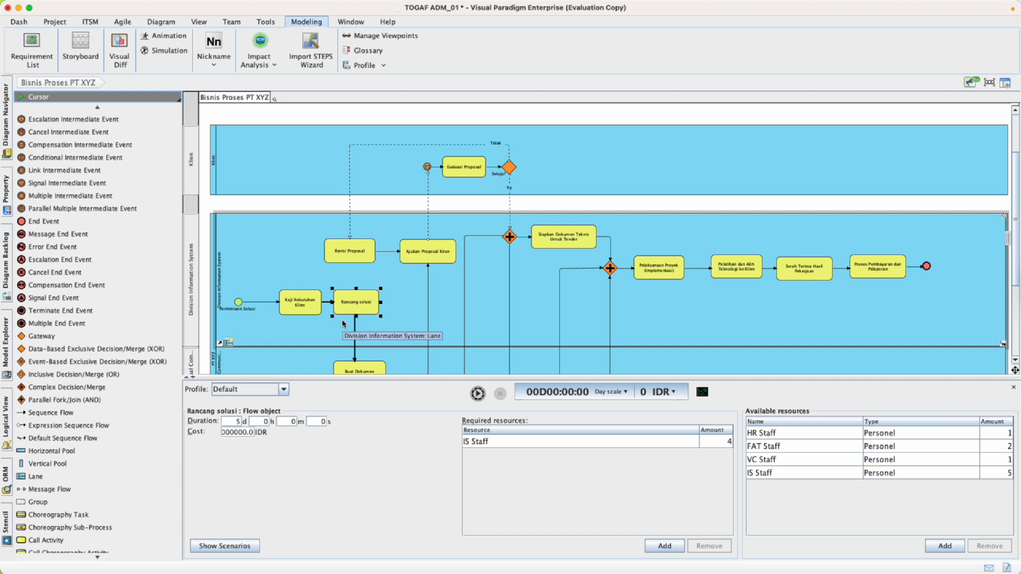
scroll(344, 323, down, 1)
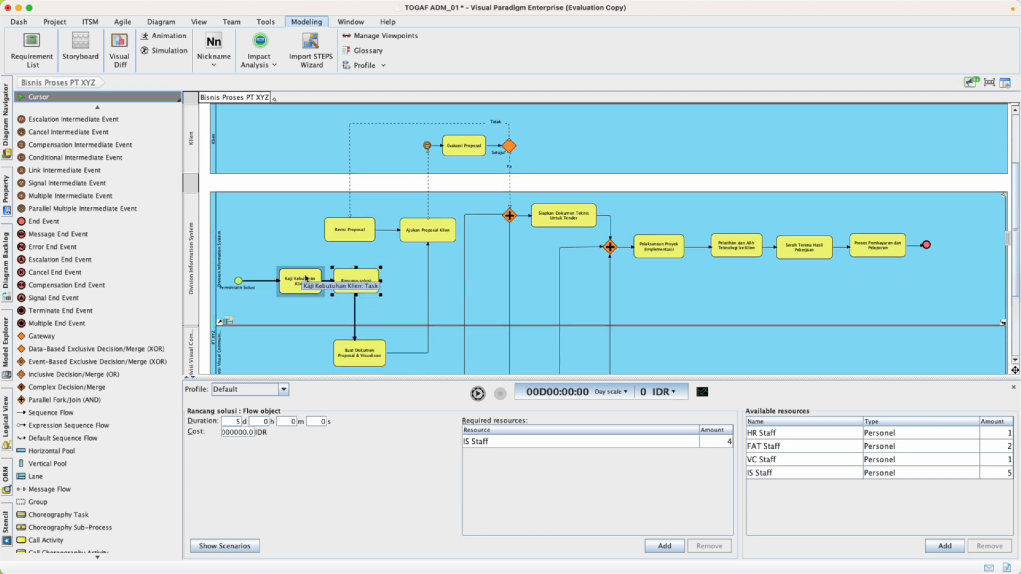
Check the simulation instance settings of the Division Information System and Divisi Visual Communication lanes
scroll(298, 268, up, 1)
click(277, 188)
click(272, 248)
click(272, 176)
click(264, 251)
scroll(266, 250, down, 2)
click(268, 336)
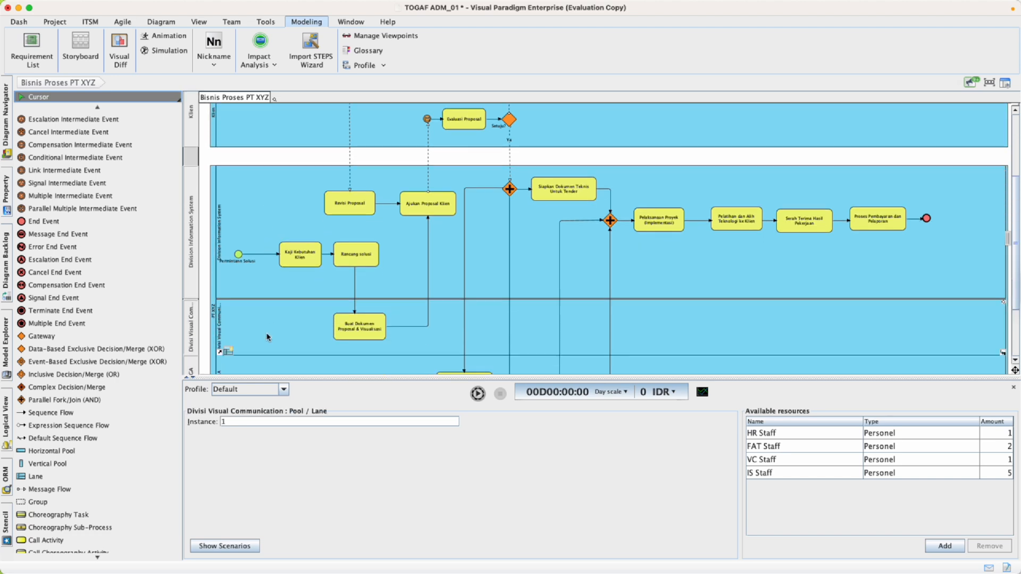
Check the simulation instance setting of the Divisi HRGA lane, finishing with that lane selected
scroll(268, 337, down, 3)
click(274, 302)
scroll(280, 313, down, 1)
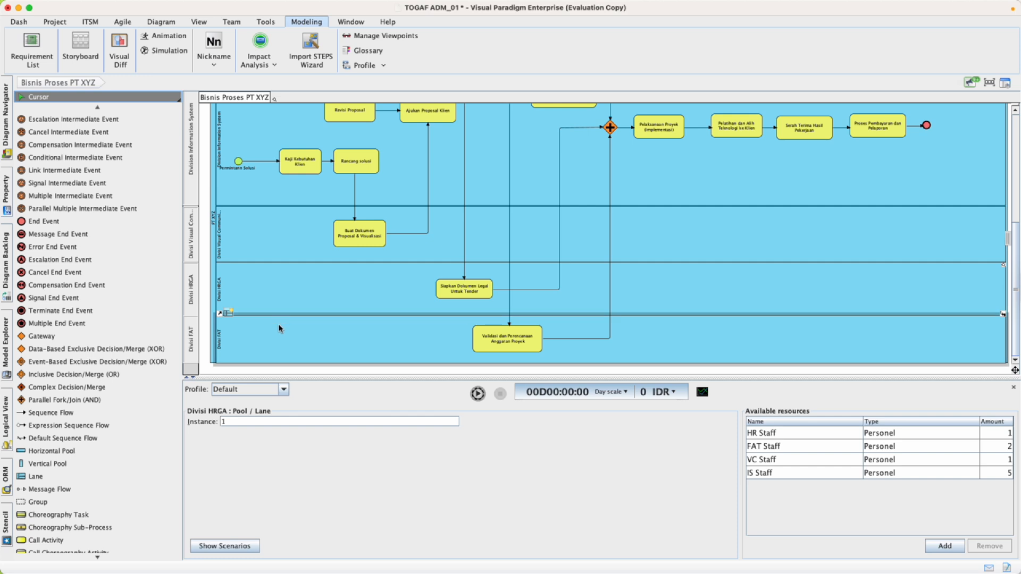
click(280, 322)
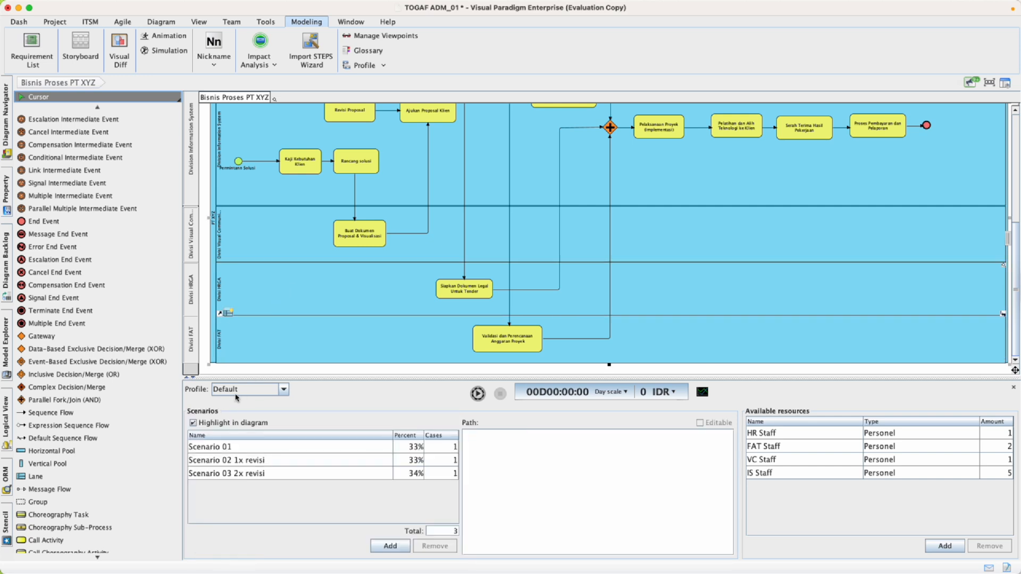
click(268, 292)
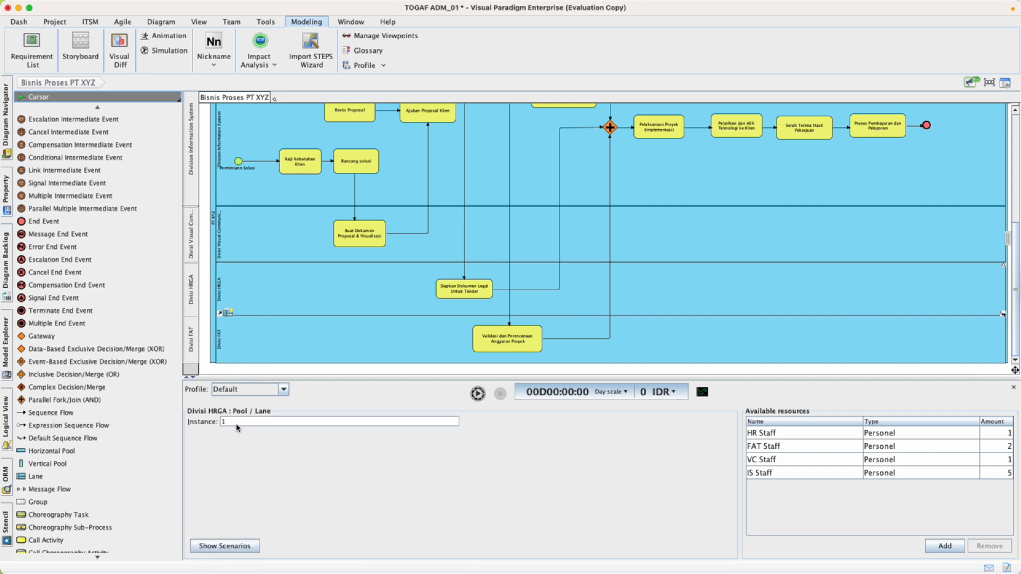
Return to the Divisi Visual Communication lane and show its instance setting next to the available resources
scroll(258, 250, up, 2)
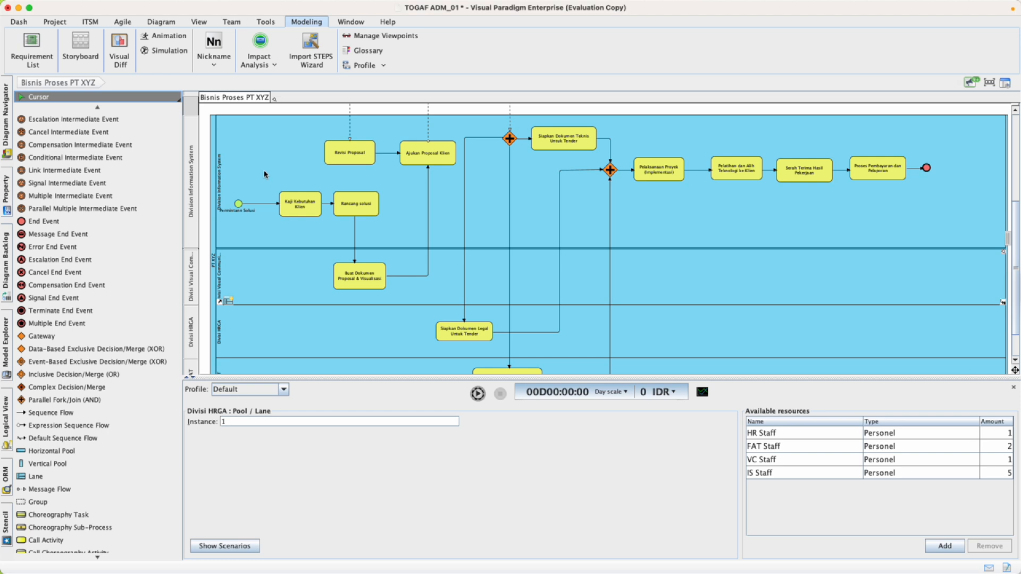
click(258, 293)
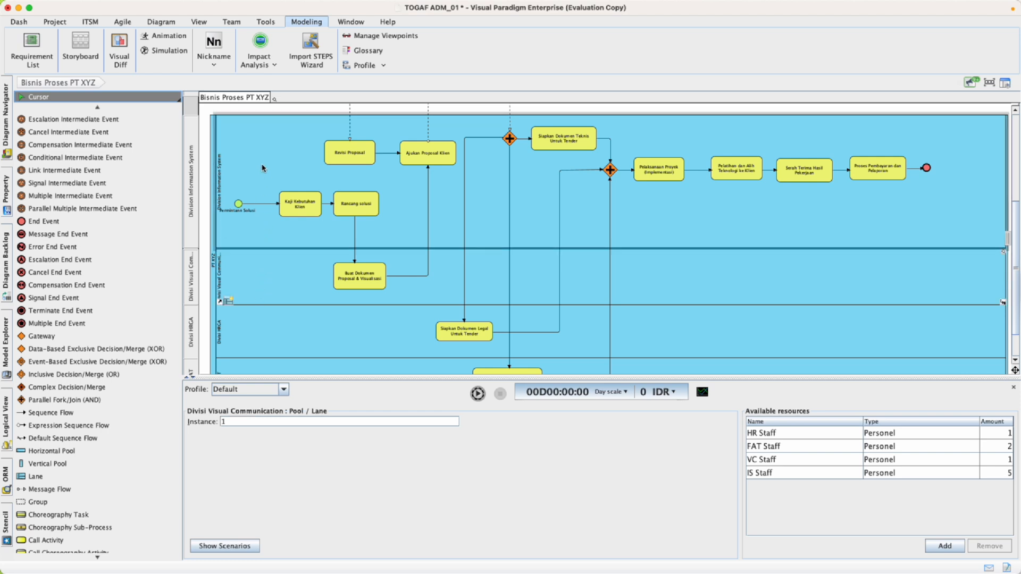
click(244, 290)
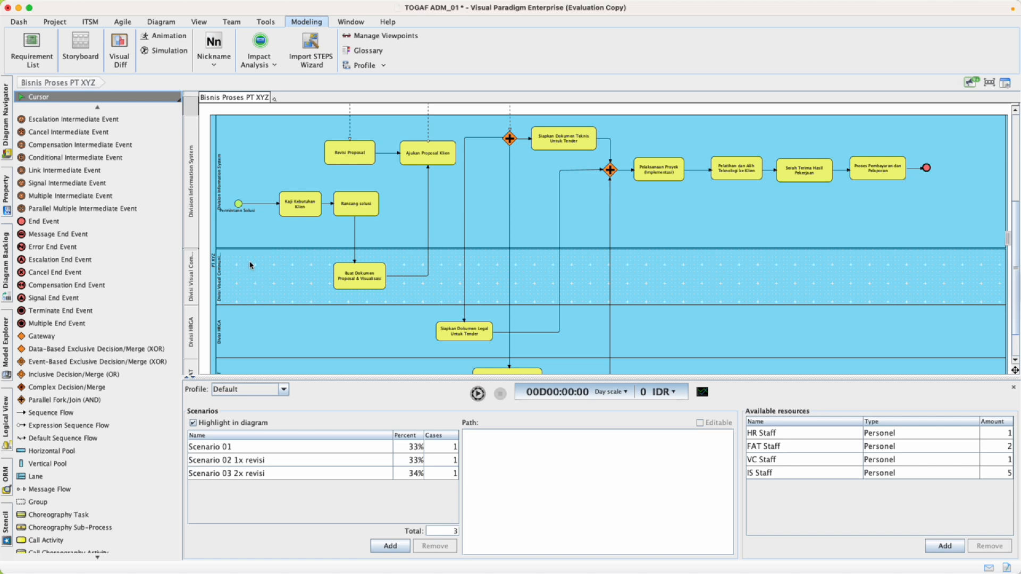
click(270, 278)
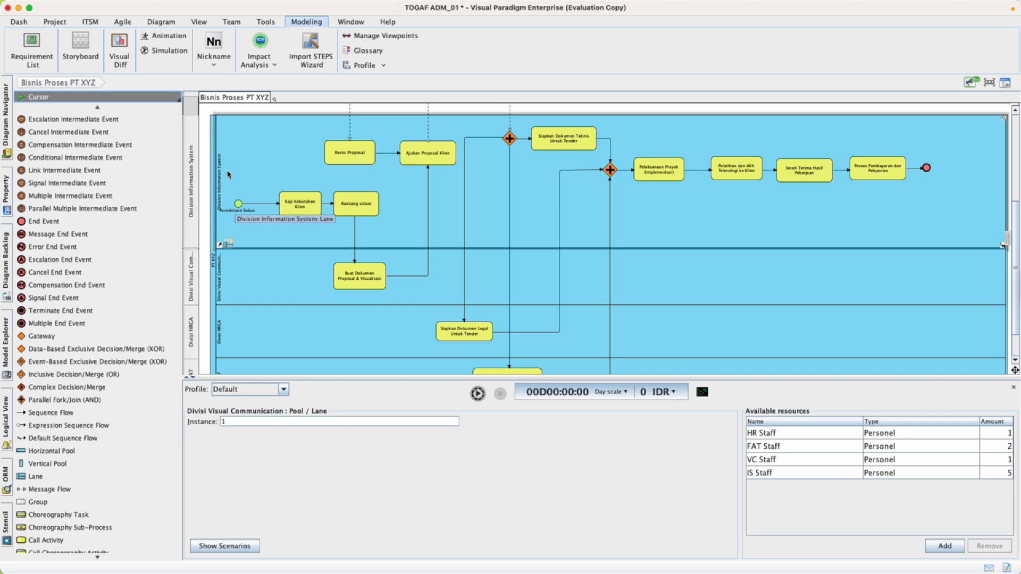
Check the Division Information System lane's instance setting and the staff required by Kaji Kebutuhan Klien and Rancang solusi
click(267, 158)
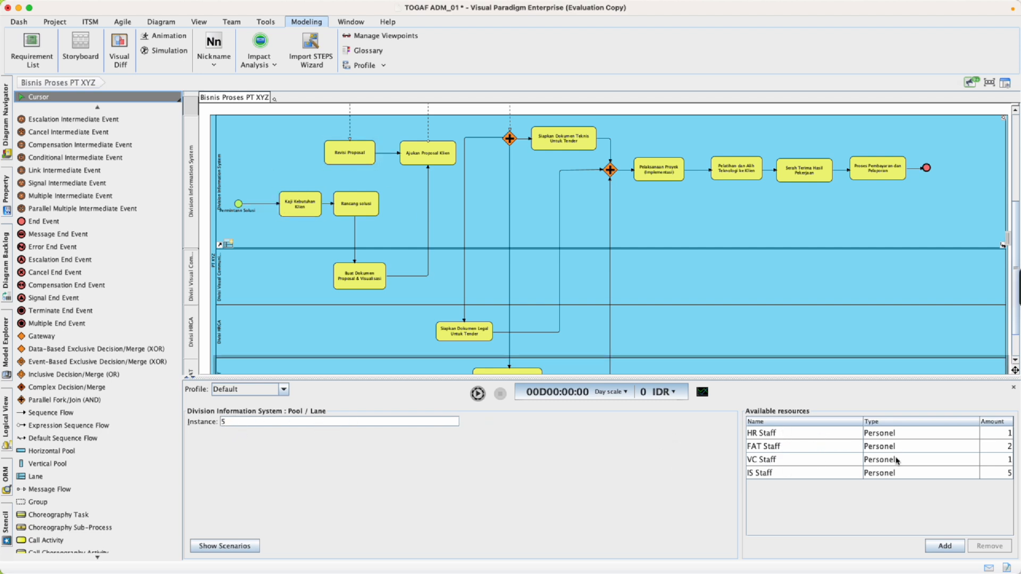
click(300, 204)
click(364, 209)
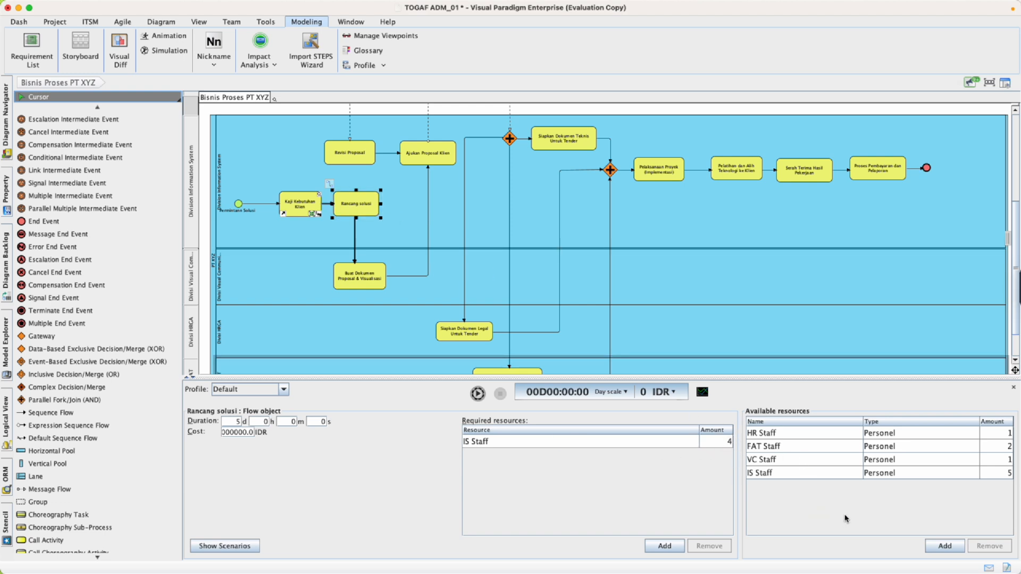
Add an extra blank resource to the available resources and remove it again
click(945, 546)
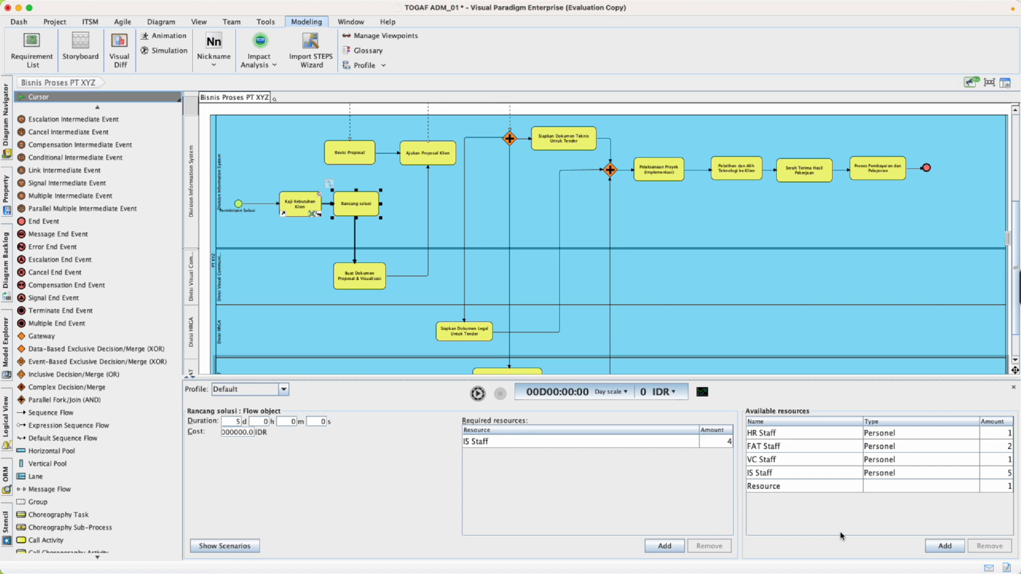
click(851, 485)
click(971, 543)
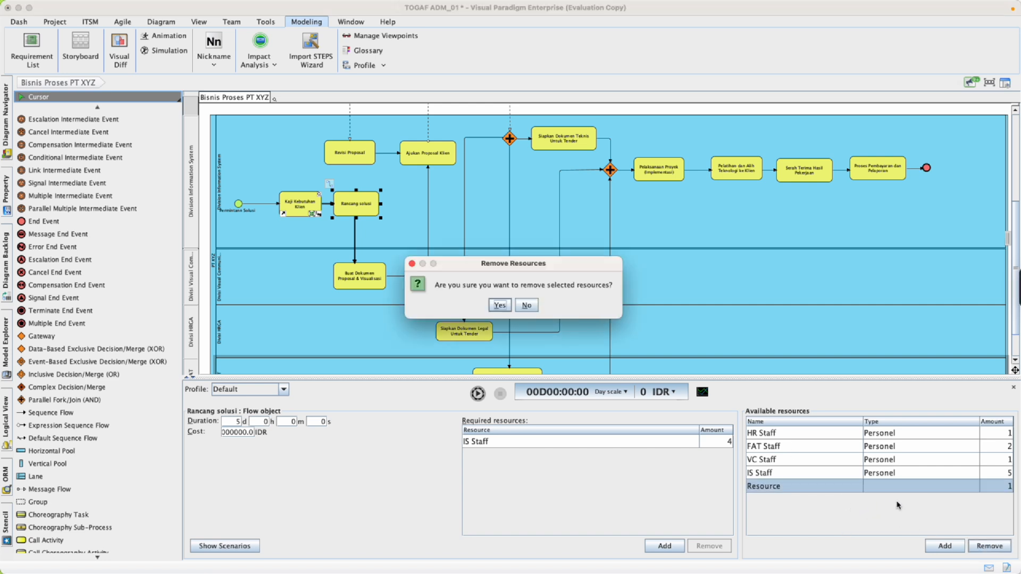
click(526, 305)
click(883, 486)
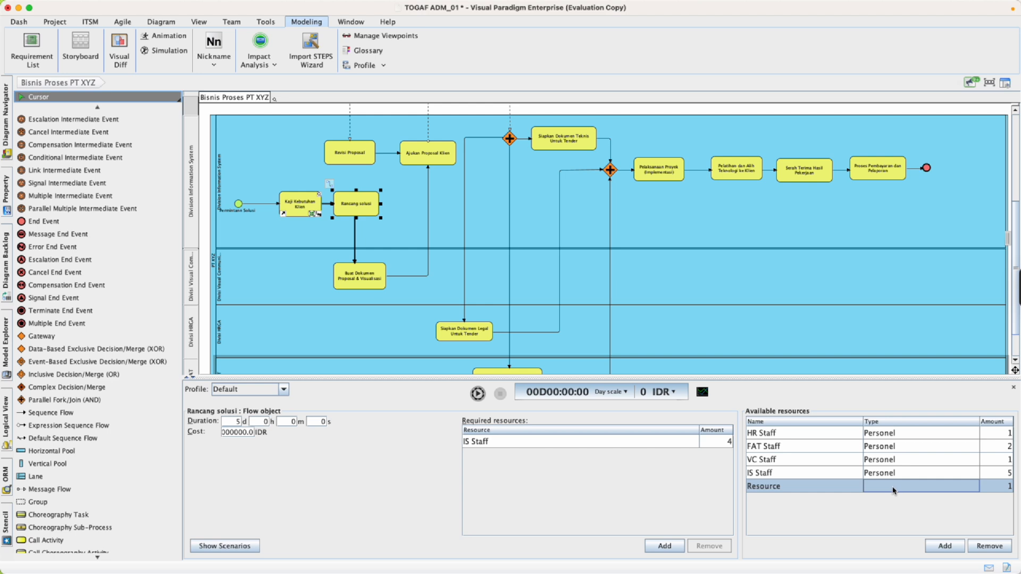
click(765, 488)
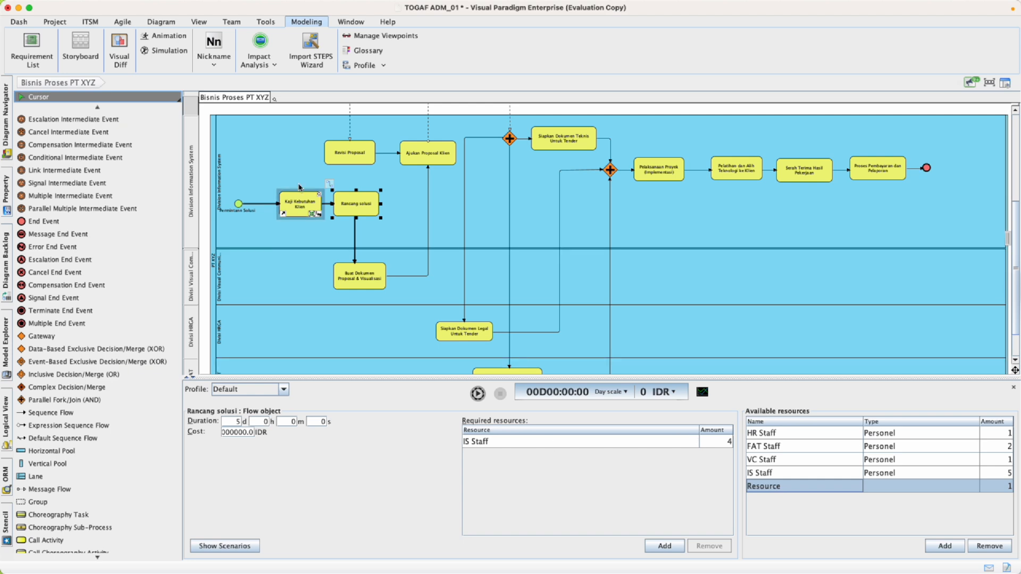
scroll(453, 209, up, 1)
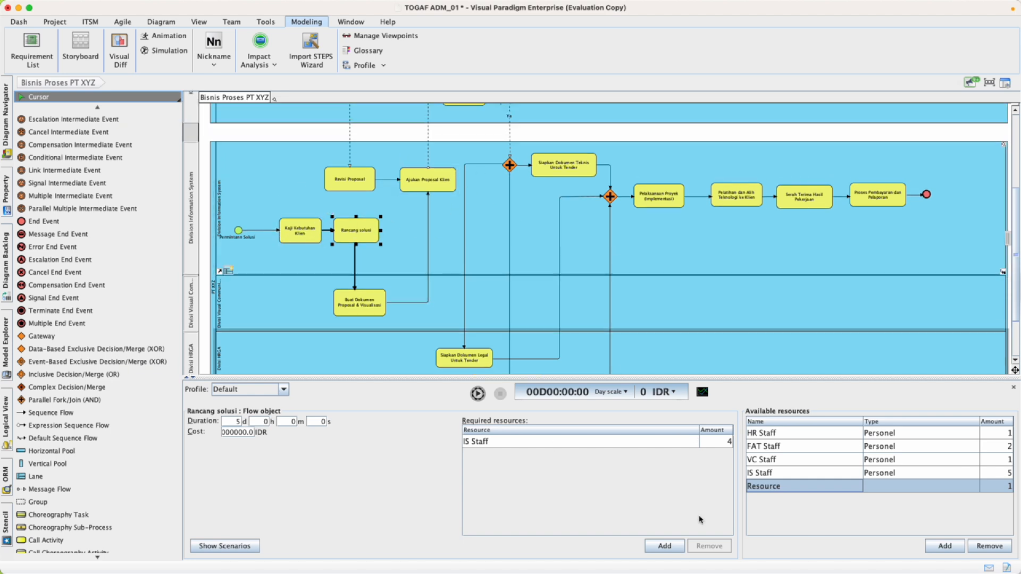
click(989, 547)
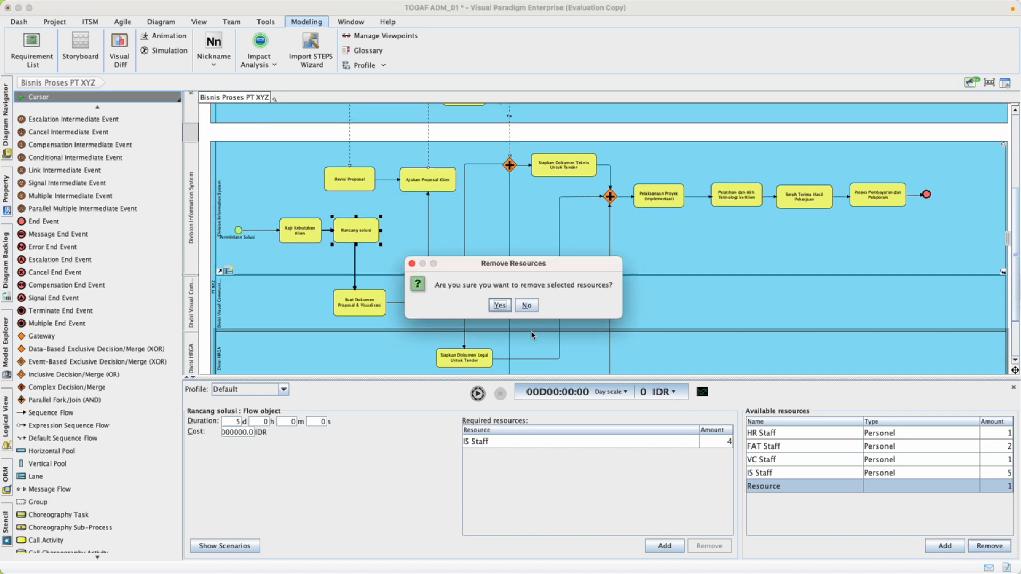
click(499, 305)
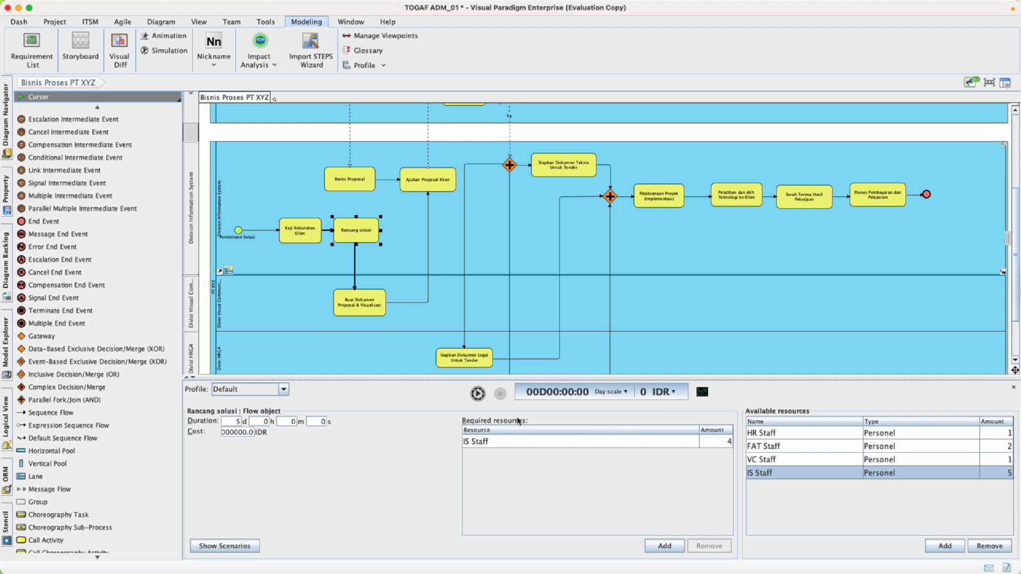
Run the business process simulation and follow its scenarios through the lanes until the run ends
click(476, 394)
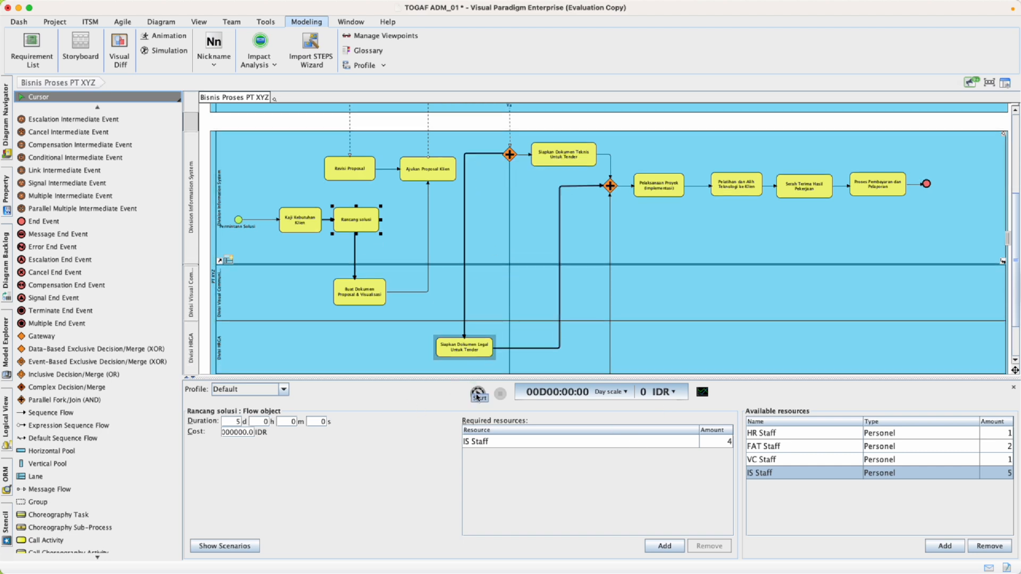
click(478, 395)
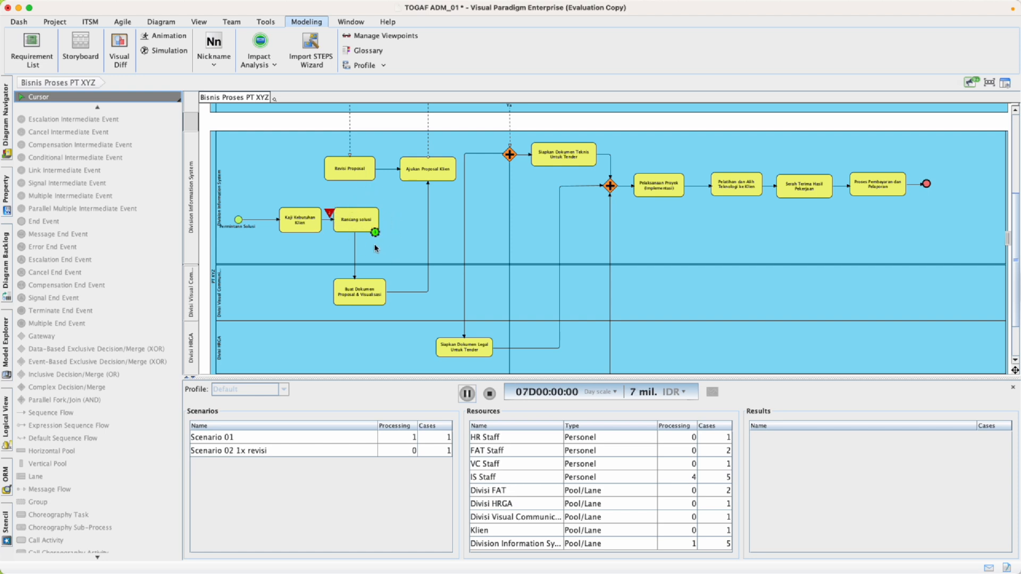
scroll(379, 237, up, 1)
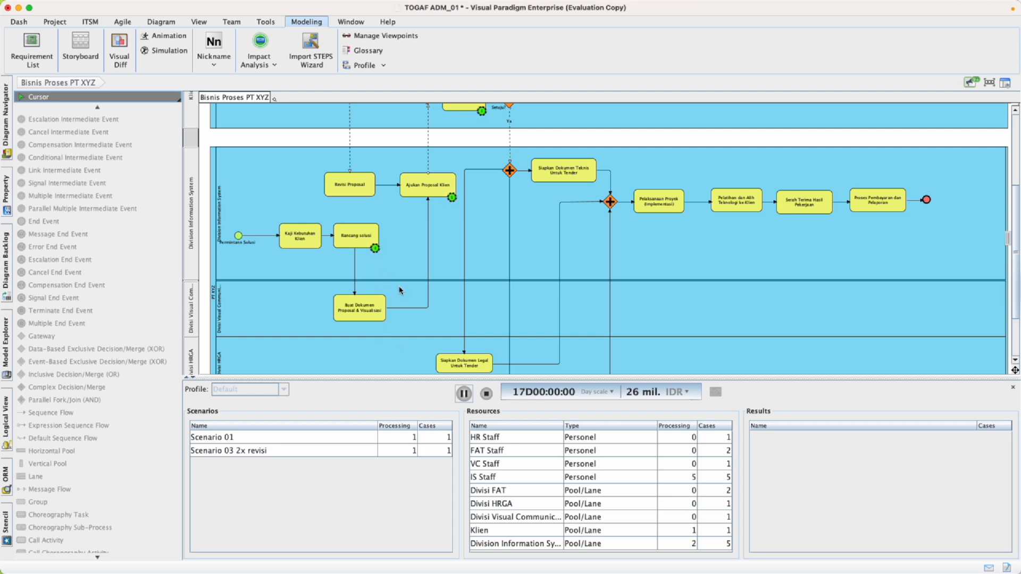
scroll(404, 284, up, 1)
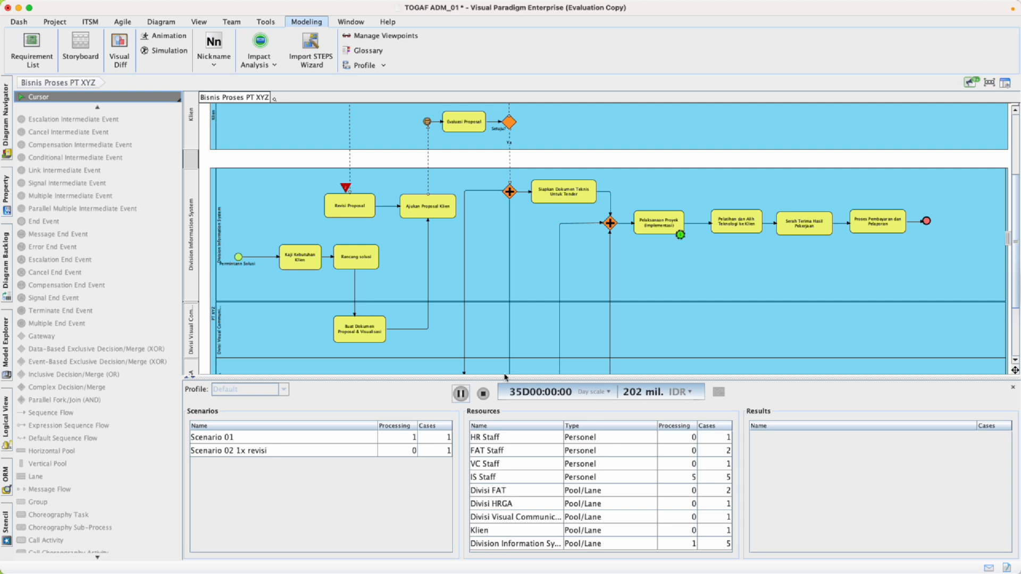
scroll(643, 287, up, 2)
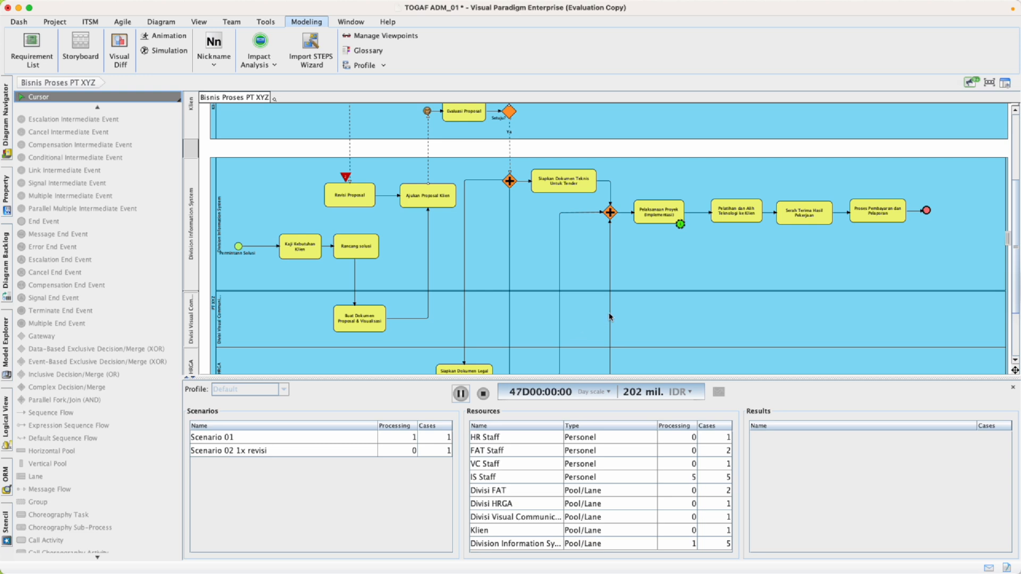
scroll(633, 296, down, 2)
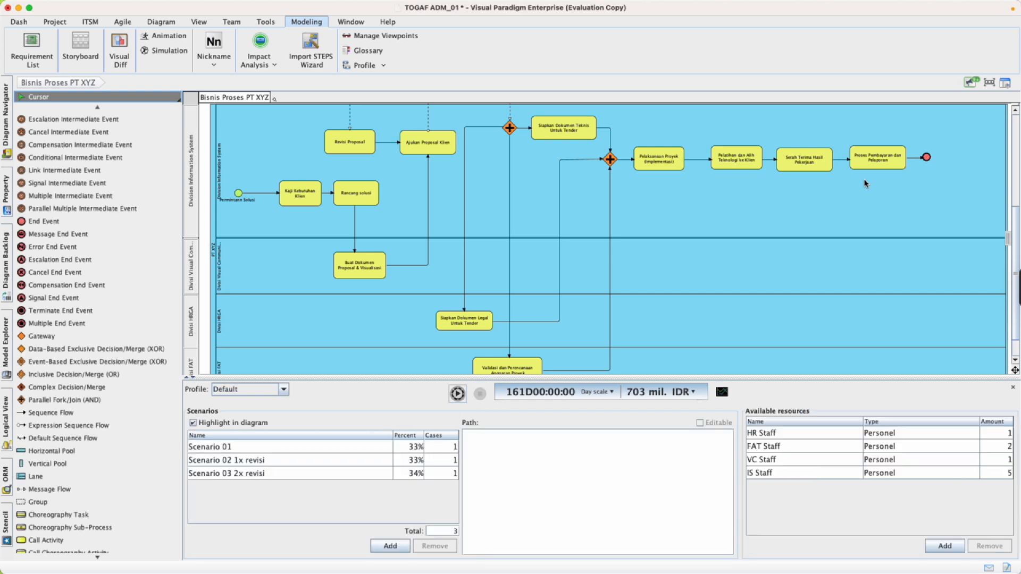
click(664, 274)
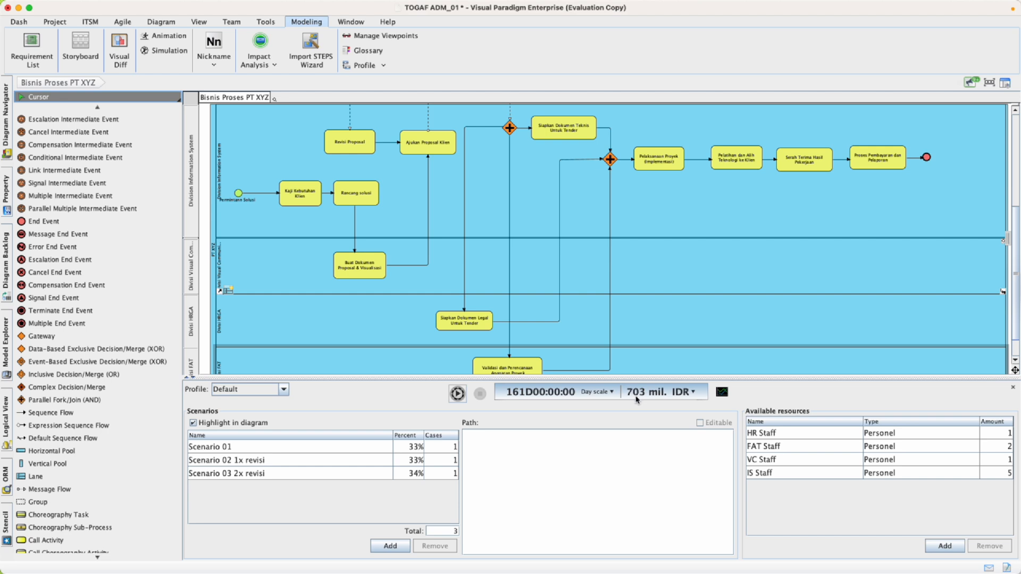
Open the simulation charts and show the Resource Usage chart with Divisi FAT highlighted
click(722, 393)
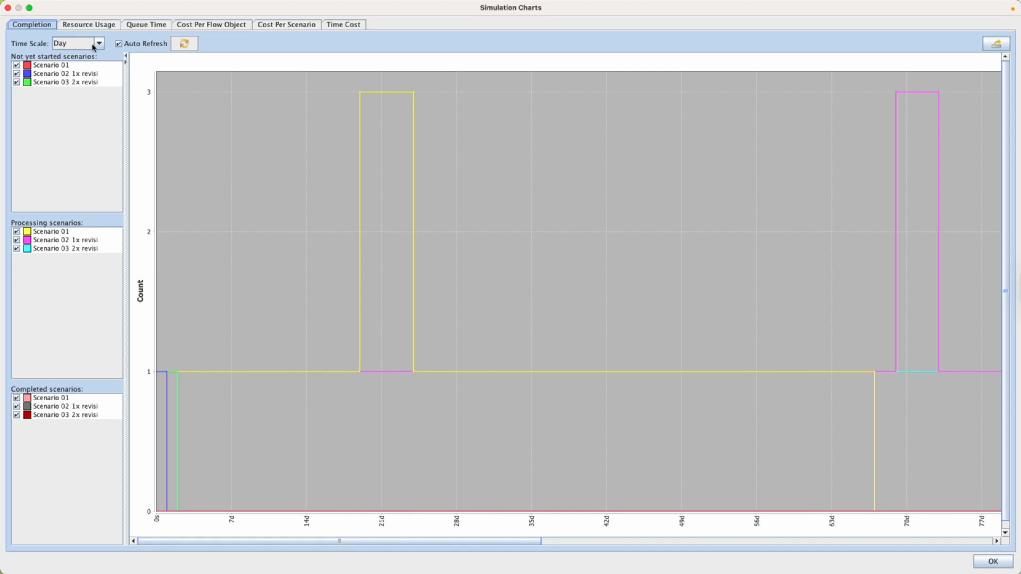
click(88, 25)
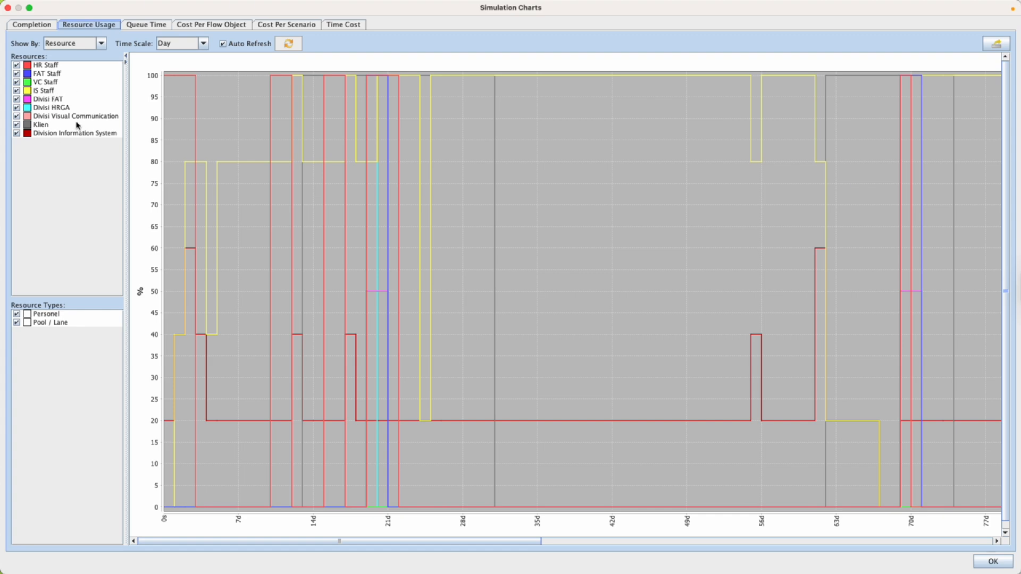
click(53, 100)
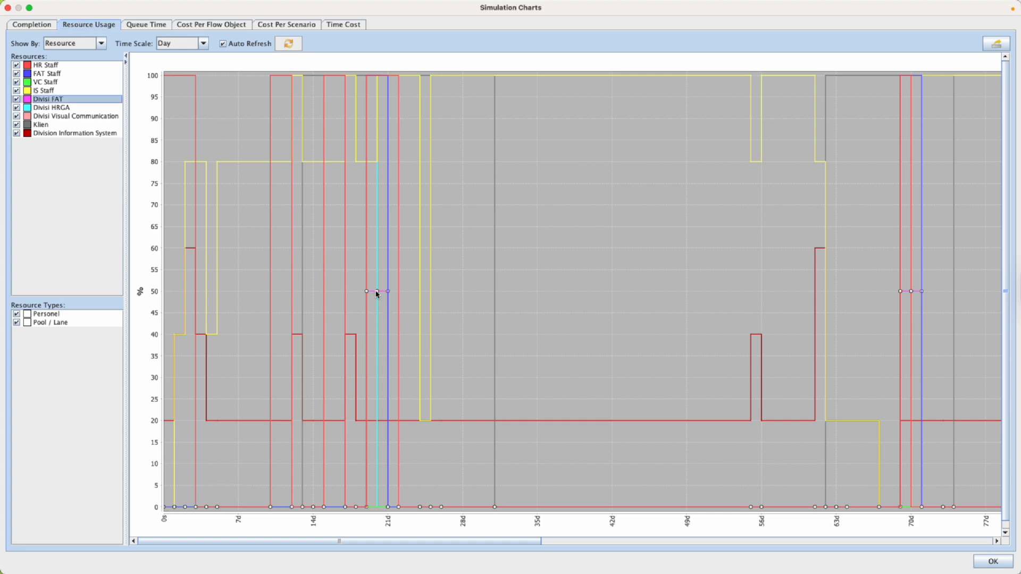
Hide every resource except Divisi FAT in the Resource Usage chart
click(16, 90)
click(16, 82)
click(17, 74)
click(16, 65)
click(17, 108)
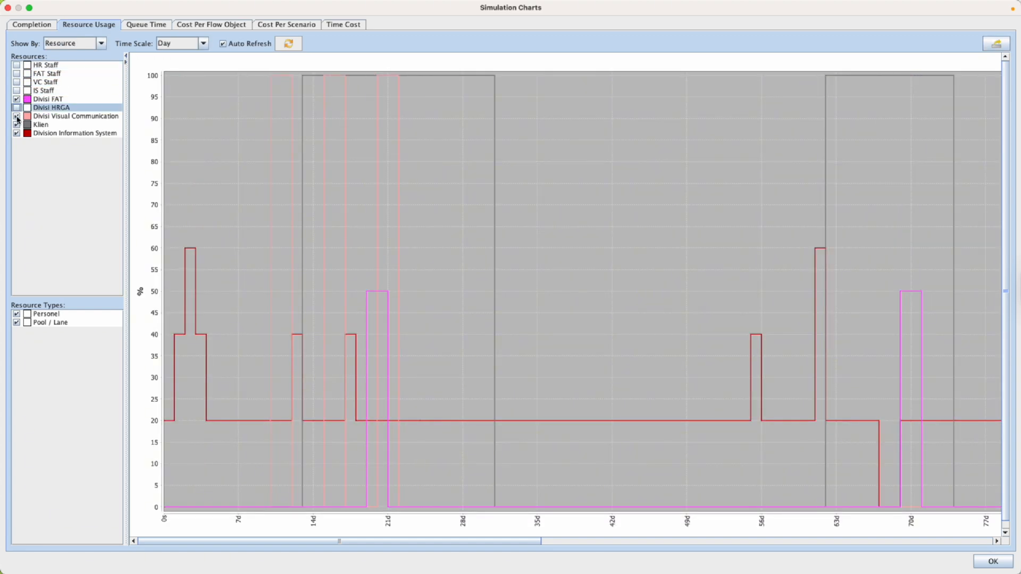
click(17, 116)
click(17, 124)
click(17, 133)
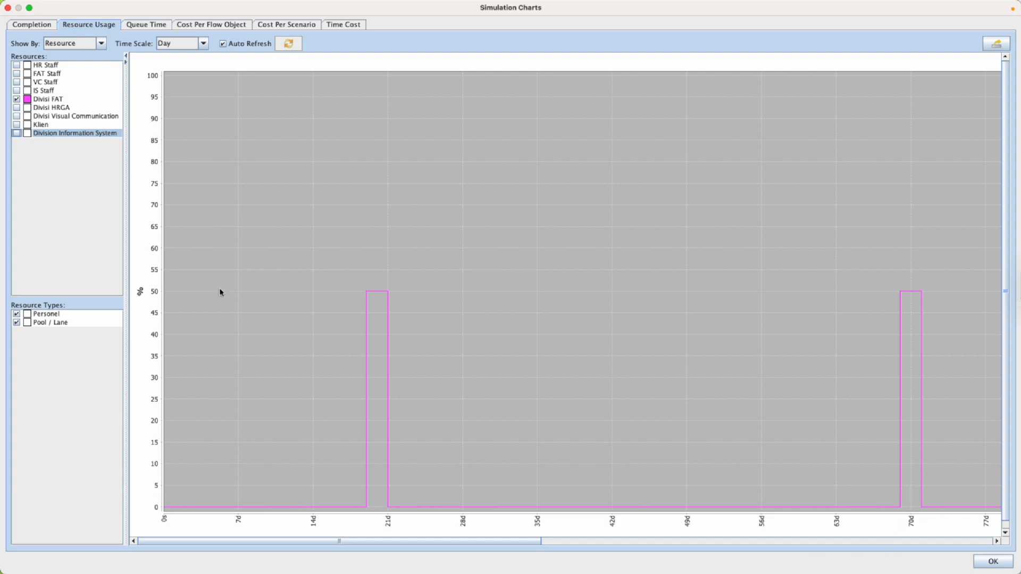
Bring back the other lanes in the Resource Usage chart, and isolate the usage of Division Information System
click(17, 108)
click(16, 116)
click(16, 125)
click(16, 133)
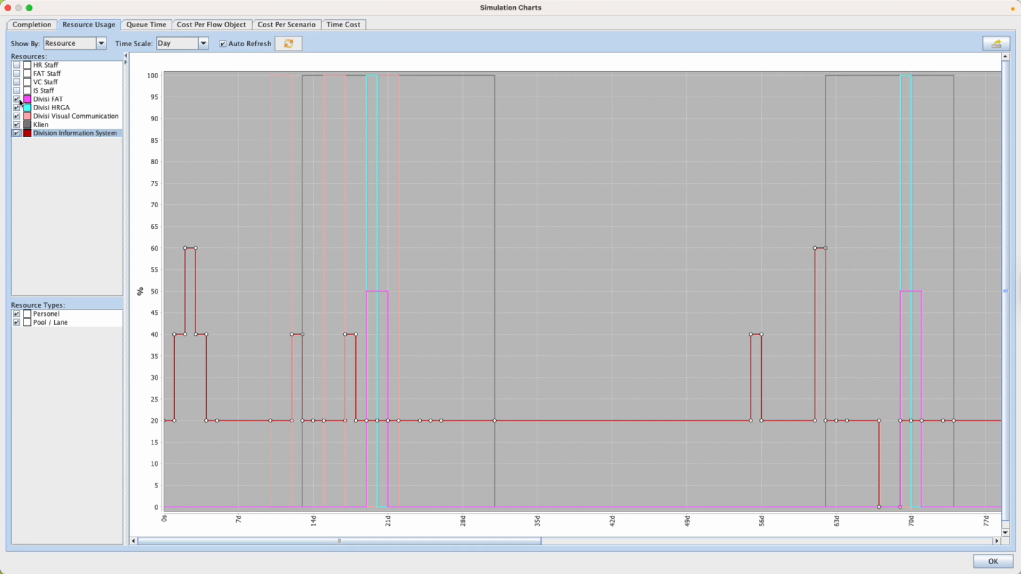
click(17, 100)
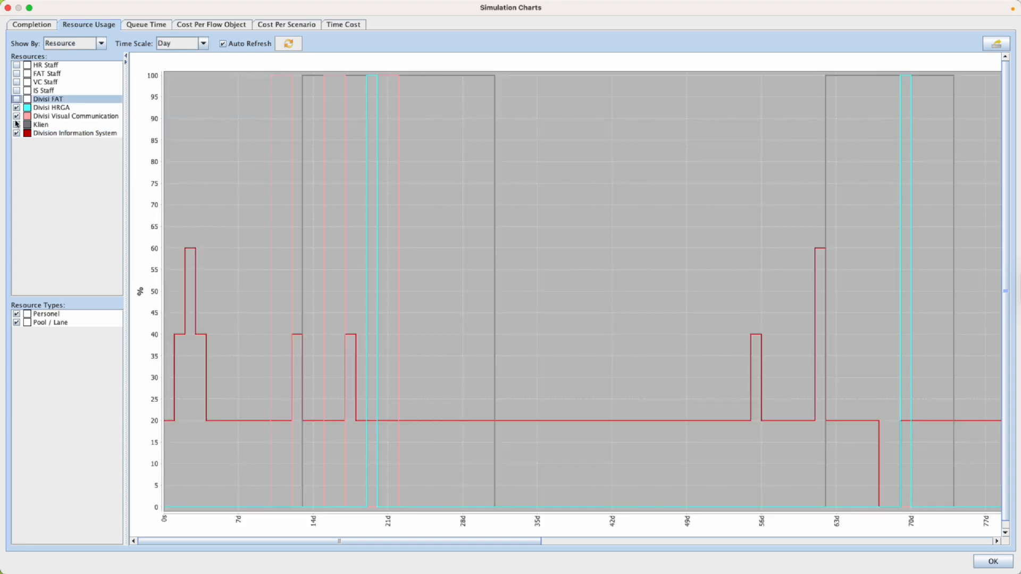
click(16, 124)
click(16, 116)
click(16, 107)
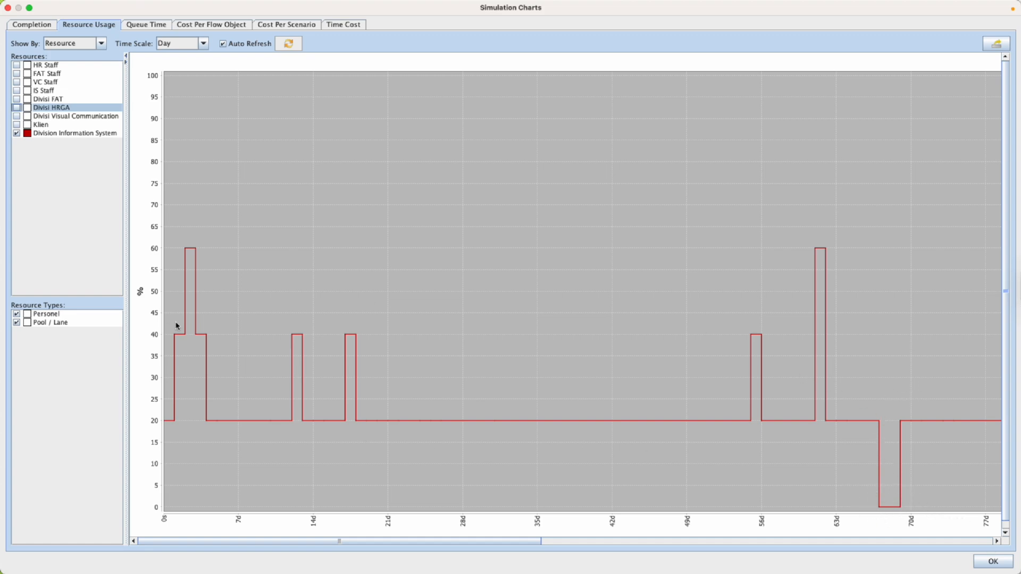
Review the Queue Time and Cost Per Flow Object charts and compare the costs of the three scenarios
click(139, 25)
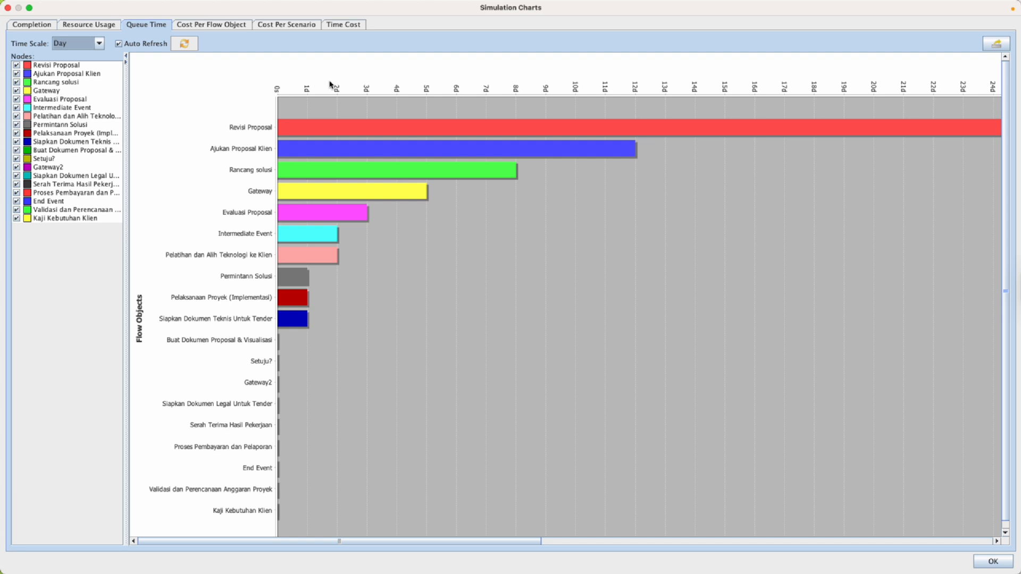
click(226, 30)
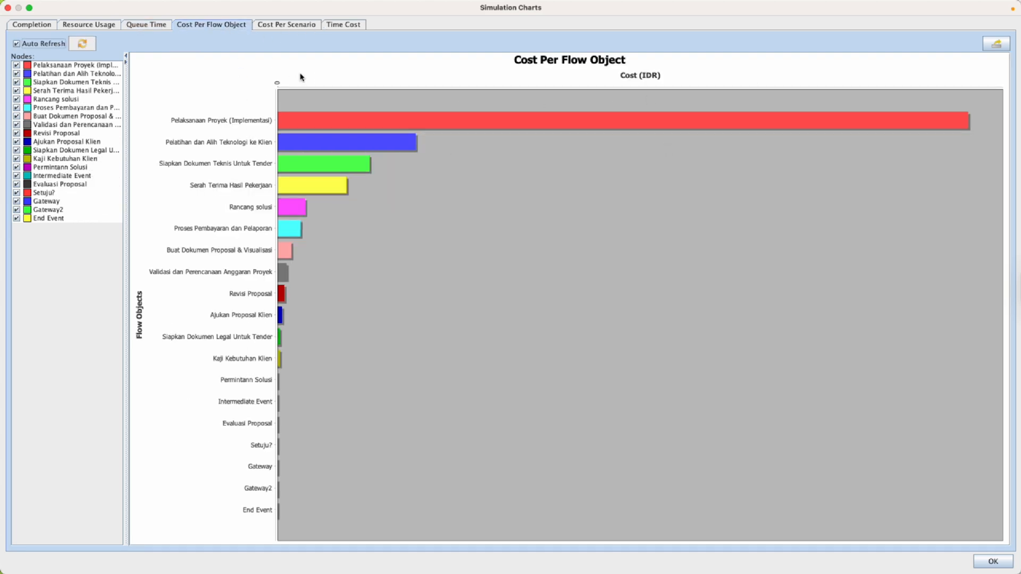
click(293, 25)
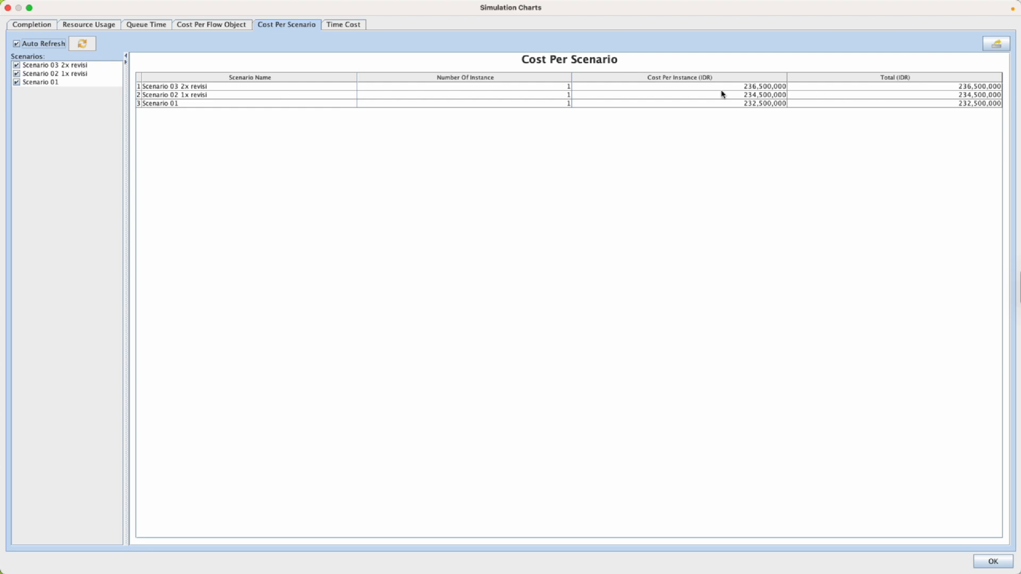
click(280, 89)
click(278, 104)
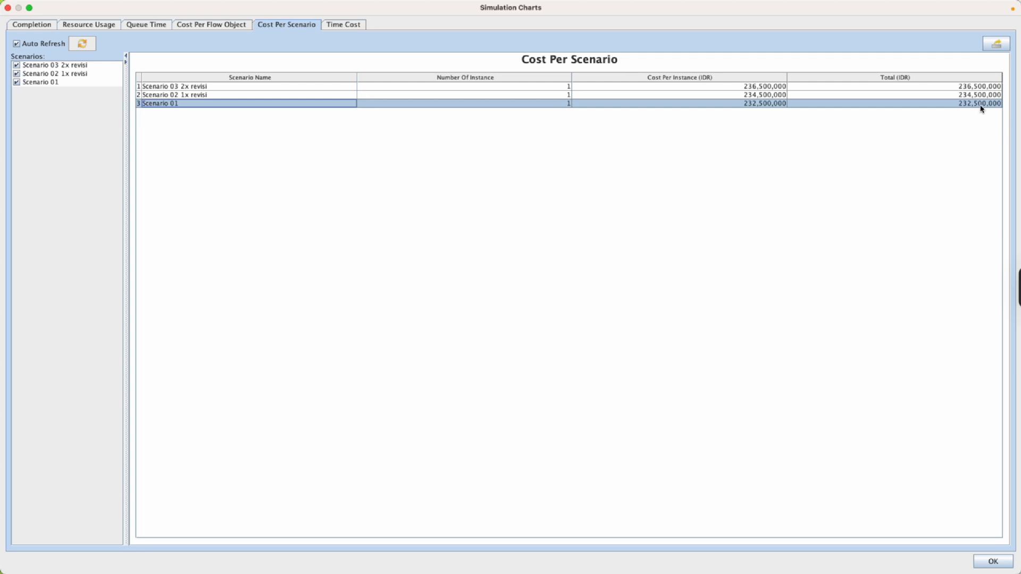
click(773, 95)
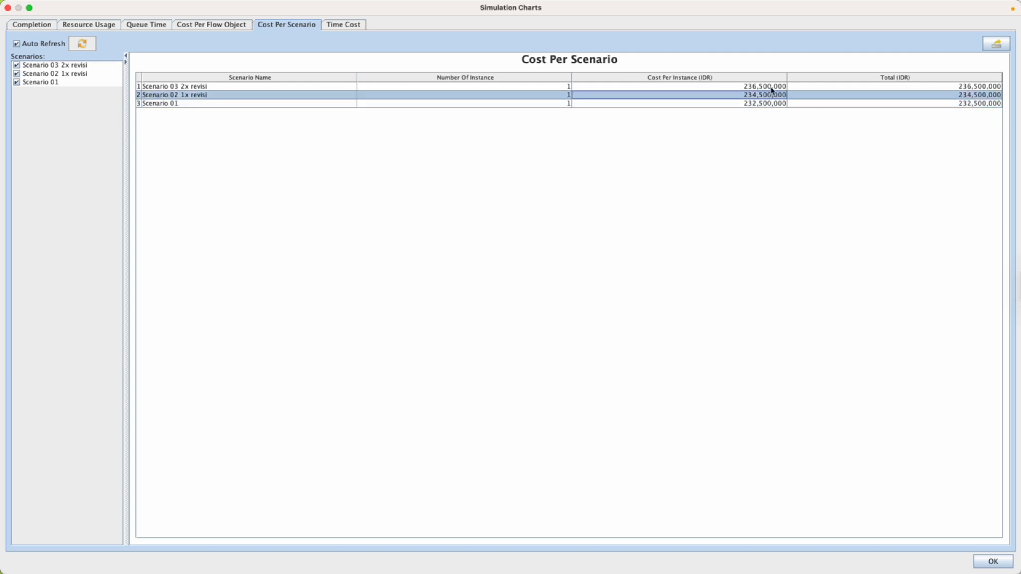
click(774, 86)
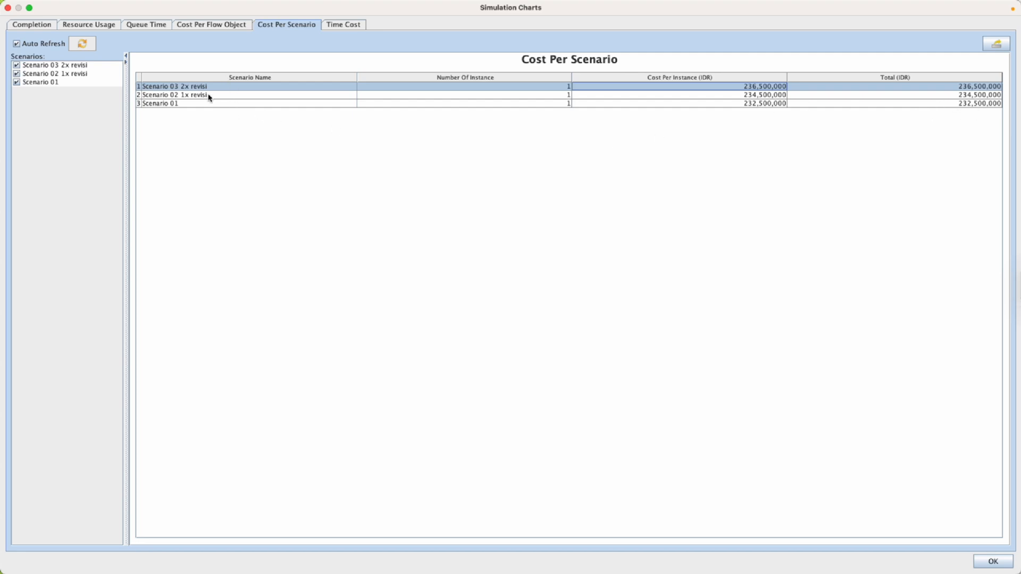
Examine the Time Cost chart with Scenario 01 highlighted, and go back through the earlier charts to Completion
click(343, 27)
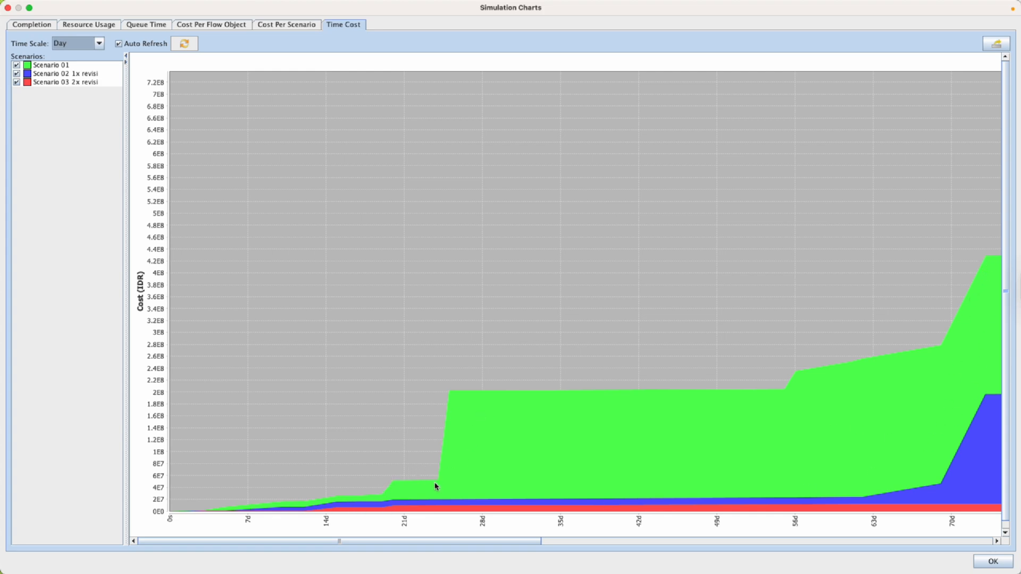
click(65, 65)
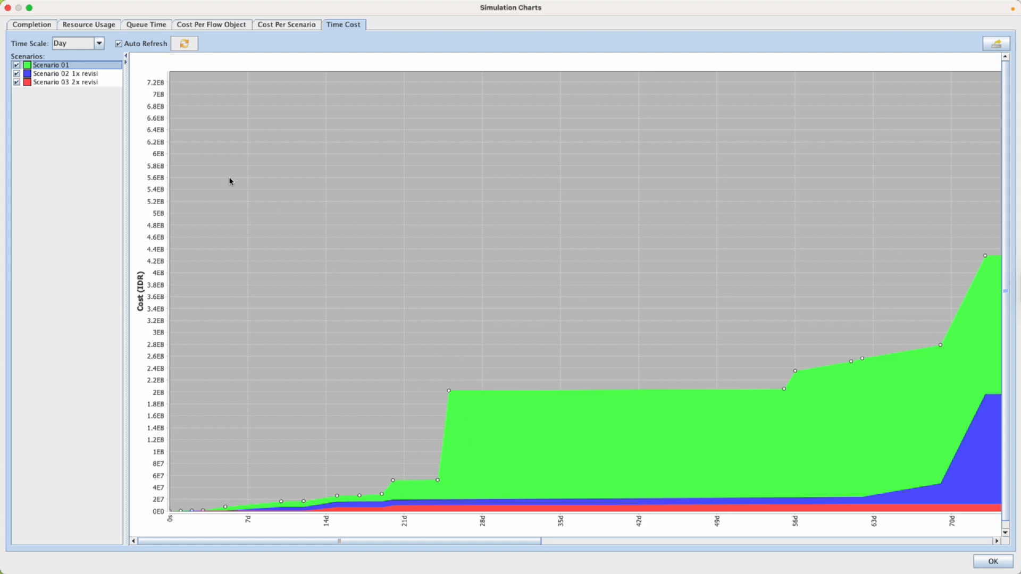
click(287, 25)
click(233, 25)
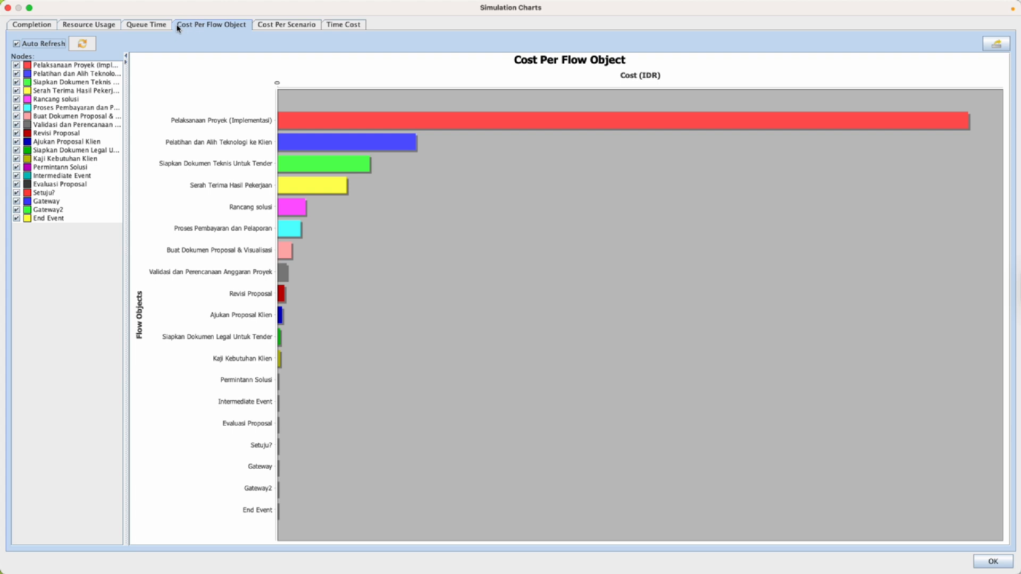
click(153, 27)
click(101, 27)
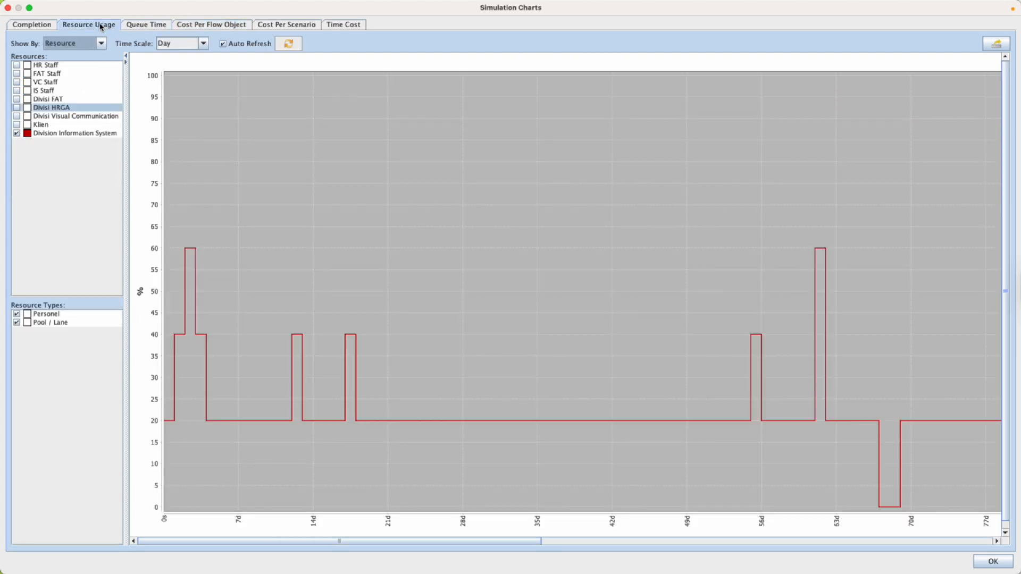
click(36, 26)
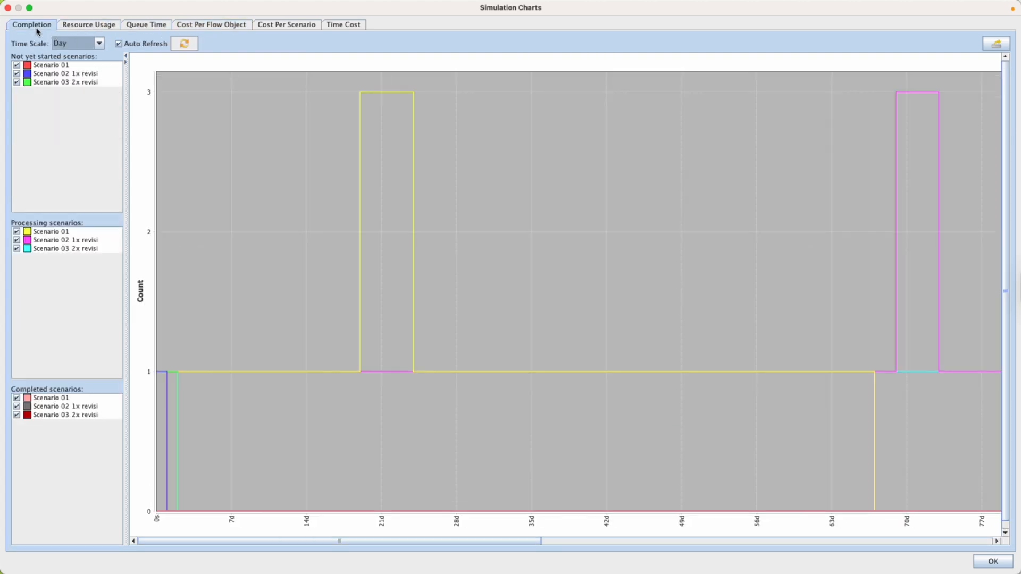
View the Time Cost chart once more and close the simulation charts
click(344, 25)
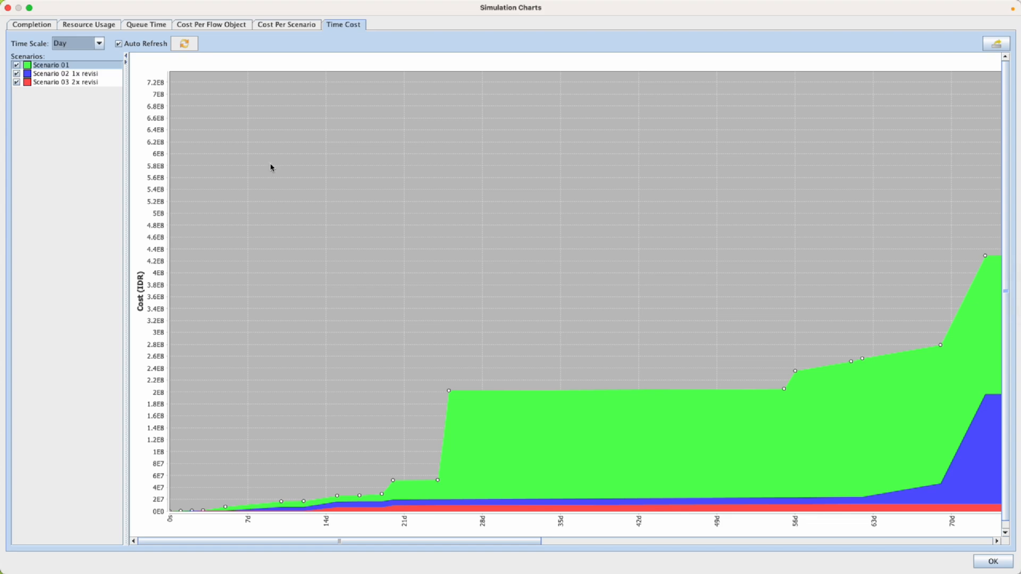
click(993, 562)
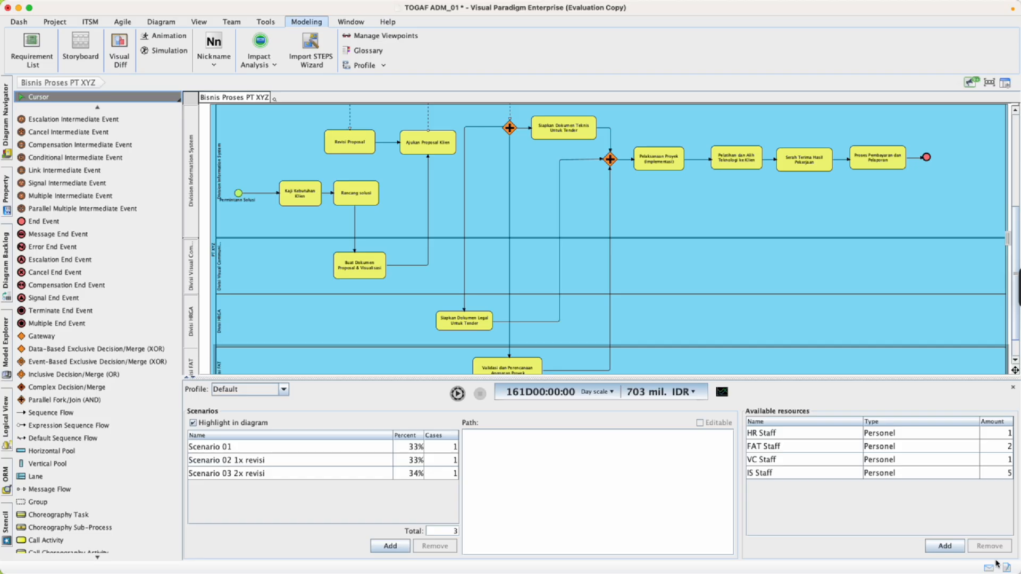
Examine the Bisnis Proses PT XYZ diagram, tracing the flow between Evaluasi Proposal in the Klien pool and Revisi Proposal
scroll(368, 162, down, 2)
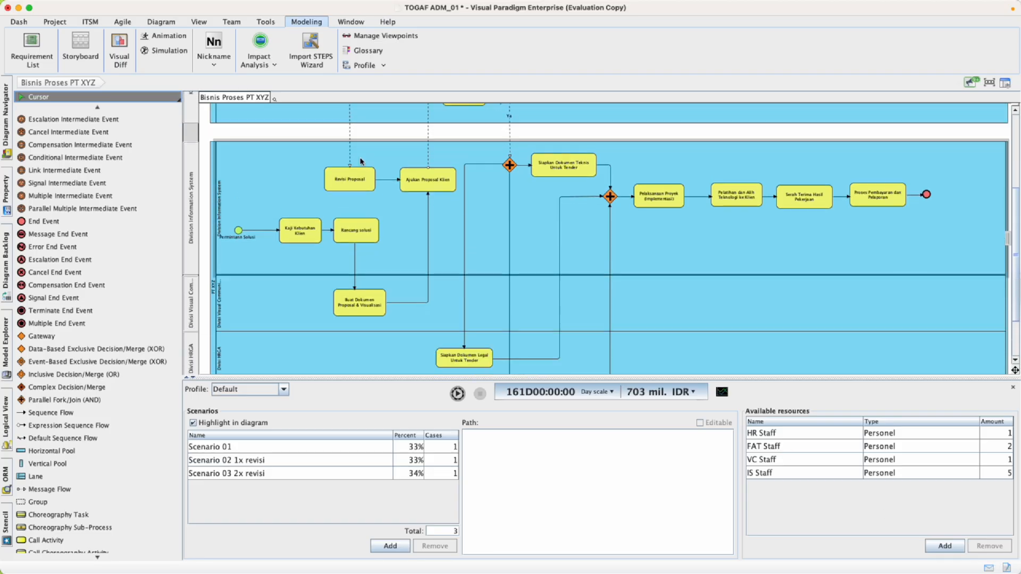
scroll(368, 160, up, 5)
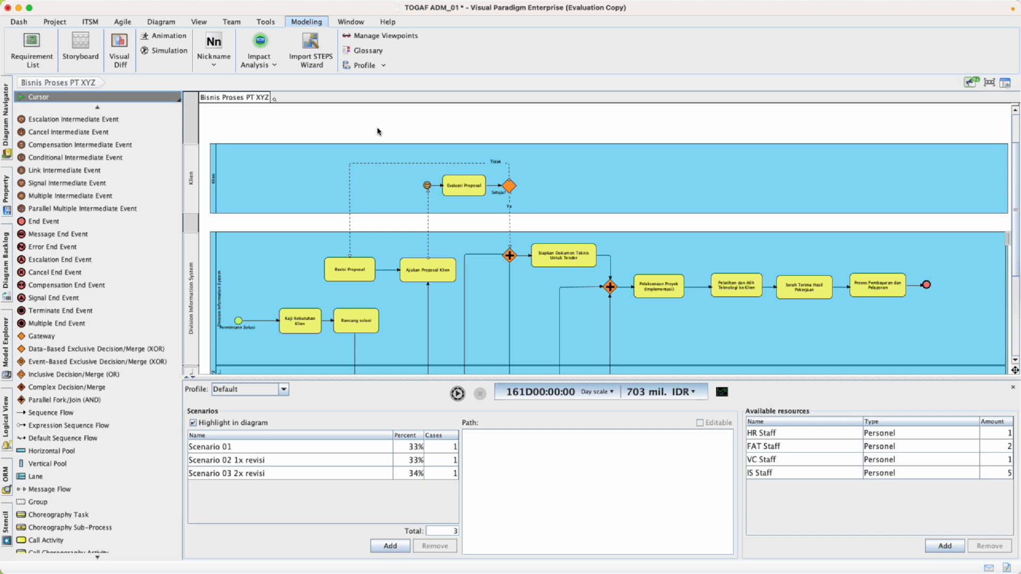
scroll(378, 132, down, 2)
scroll(378, 132, down, 5)
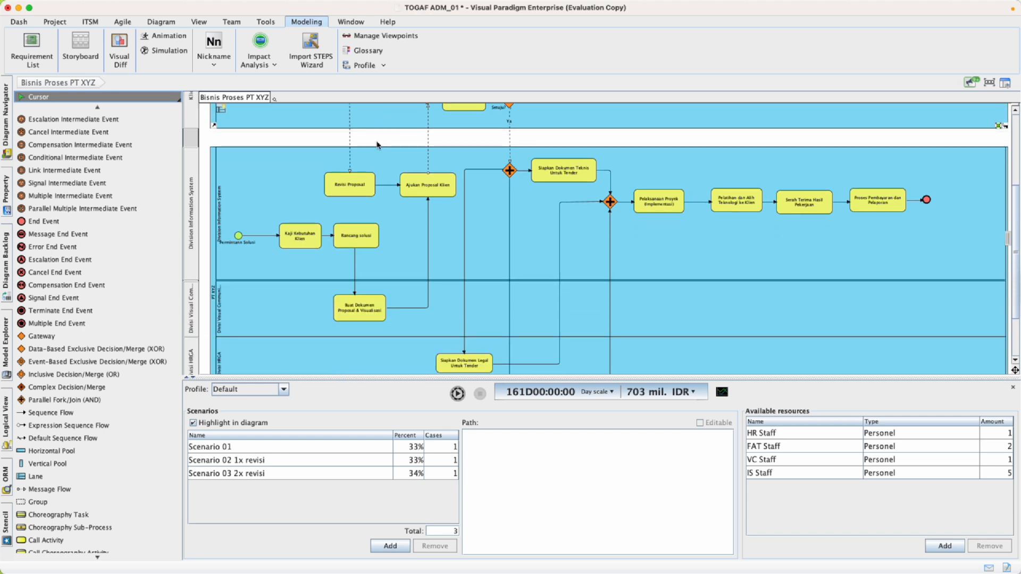
scroll(371, 158, up, 5)
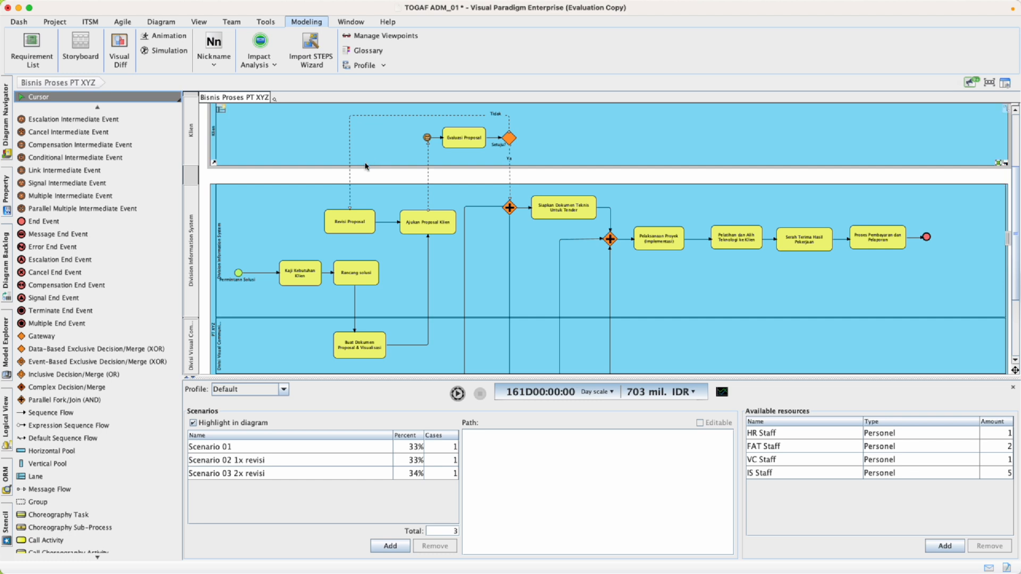
scroll(367, 165, up, 3)
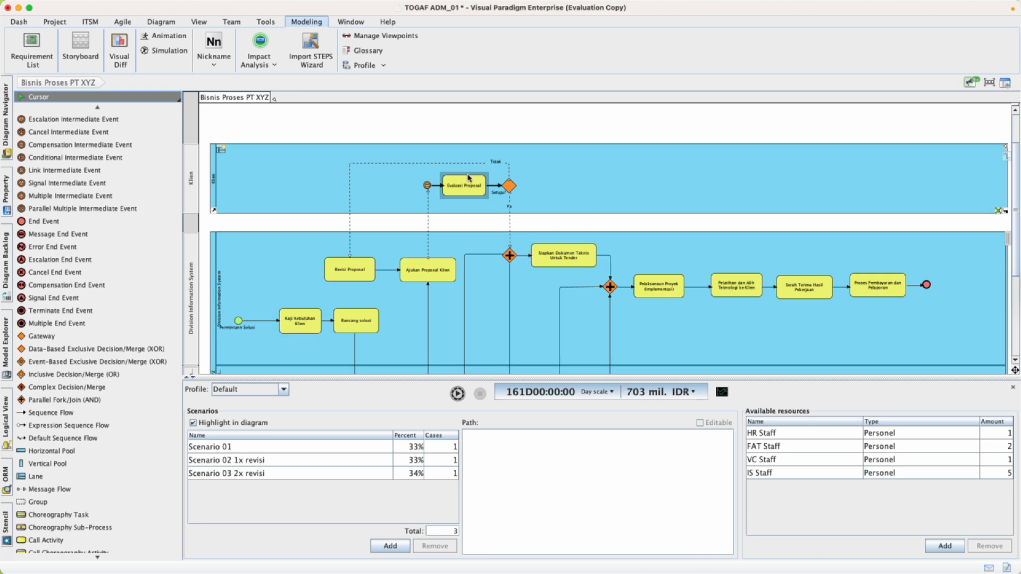
scroll(426, 304, down, 1)
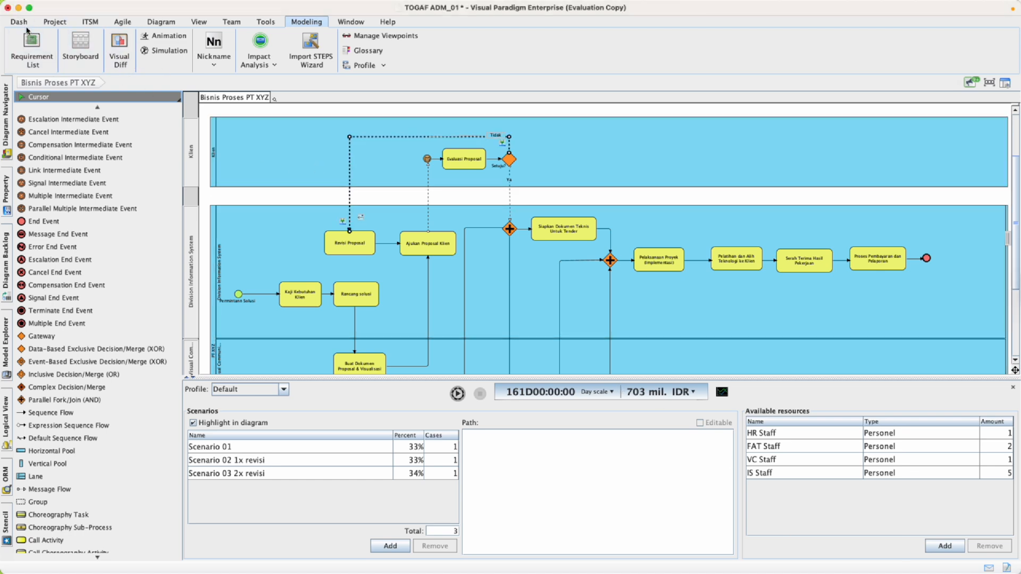
Save the TOGAF ADM_01 project and minimize its window to return to the Solusi presentation slide
click(20, 24)
click(54, 23)
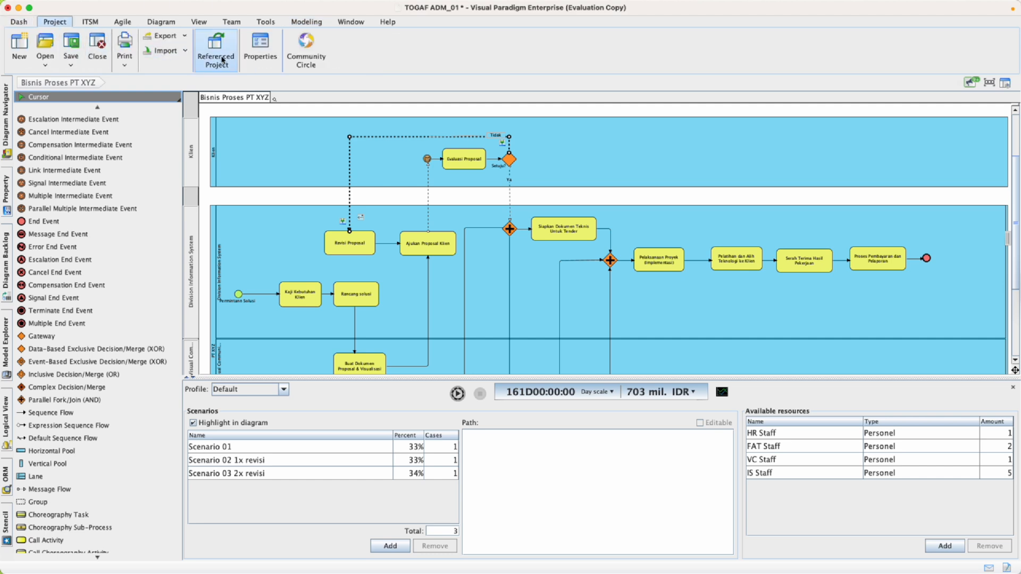
click(76, 49)
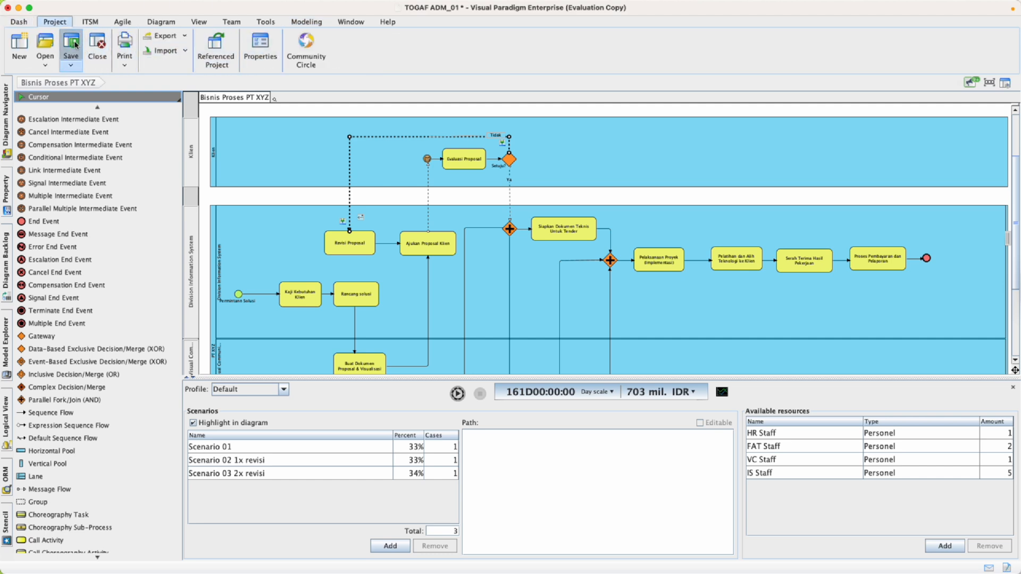
click(18, 9)
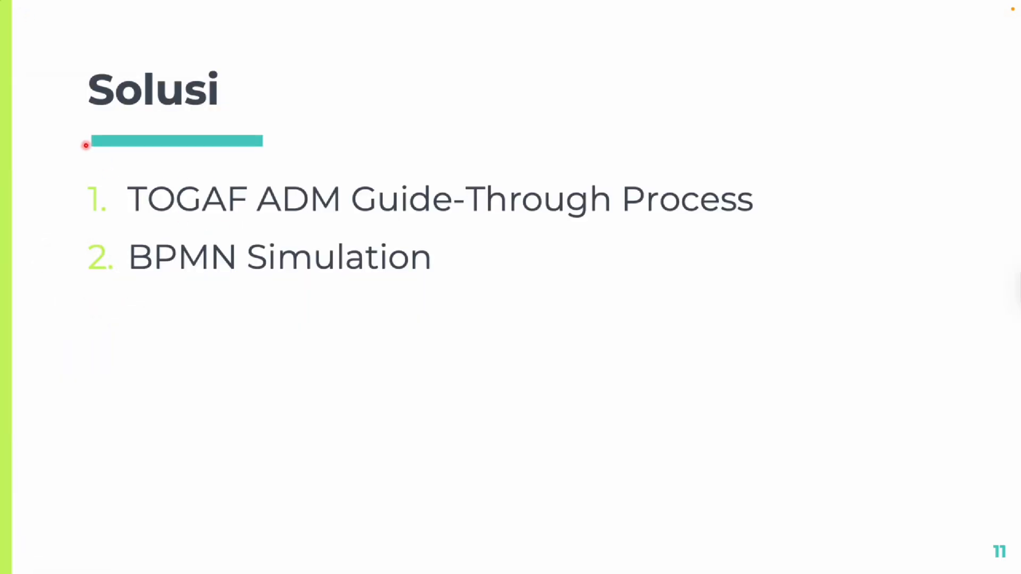